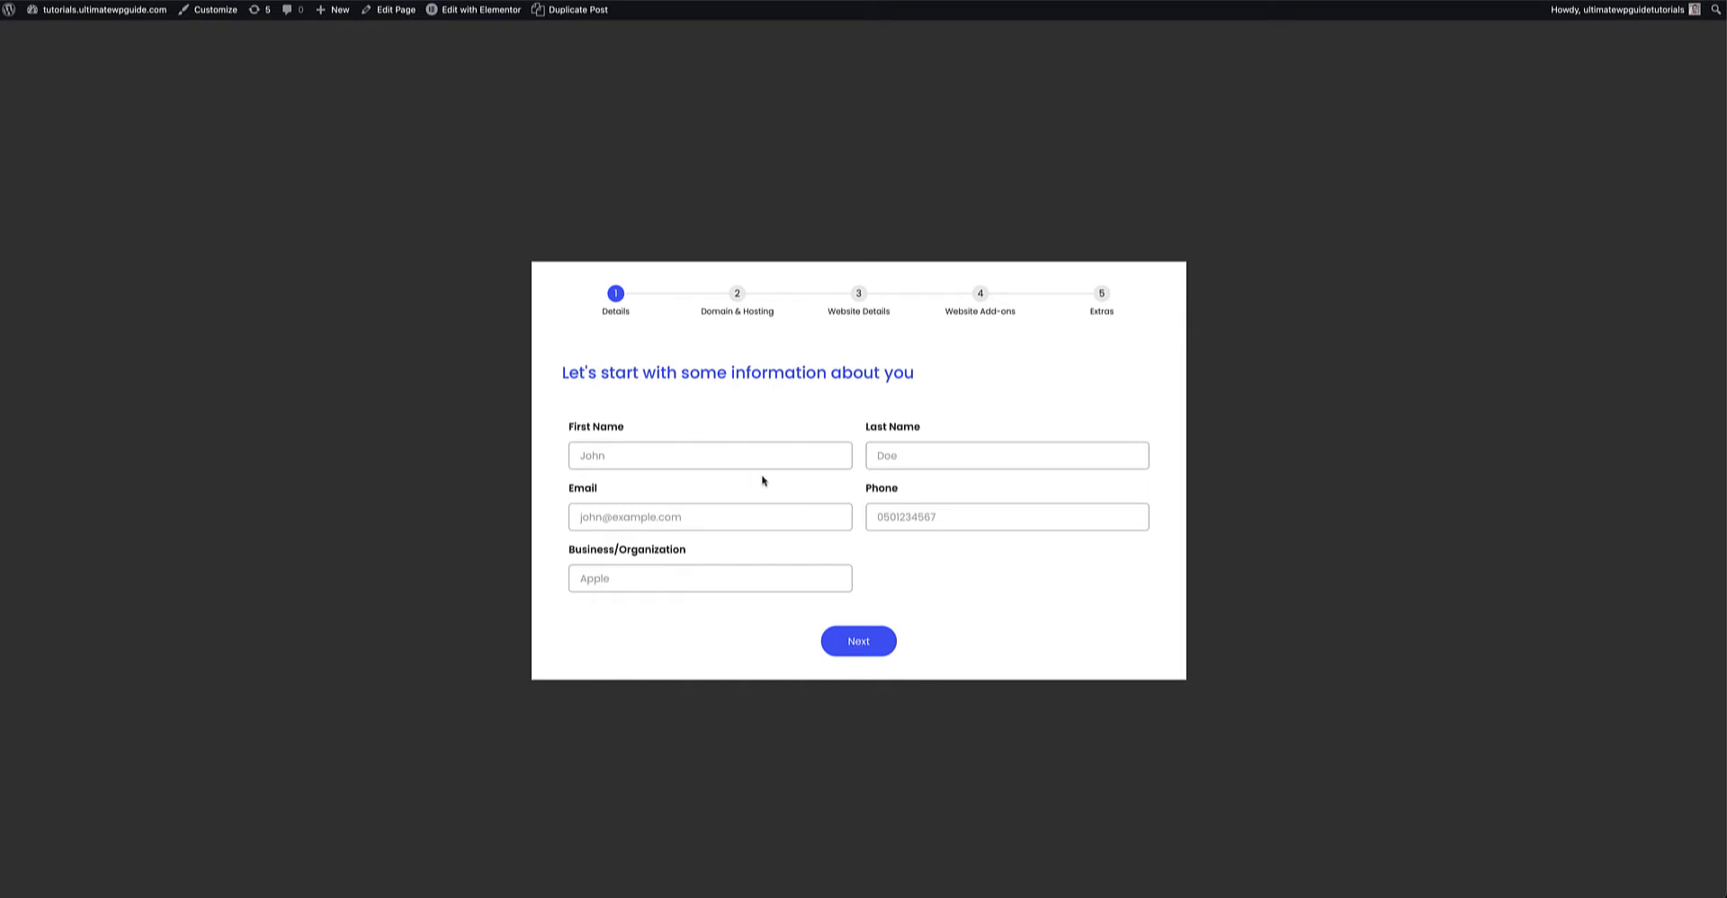
Page through the multi-step quote form from Details to Extras to view the questions on each page.
click(859, 647)
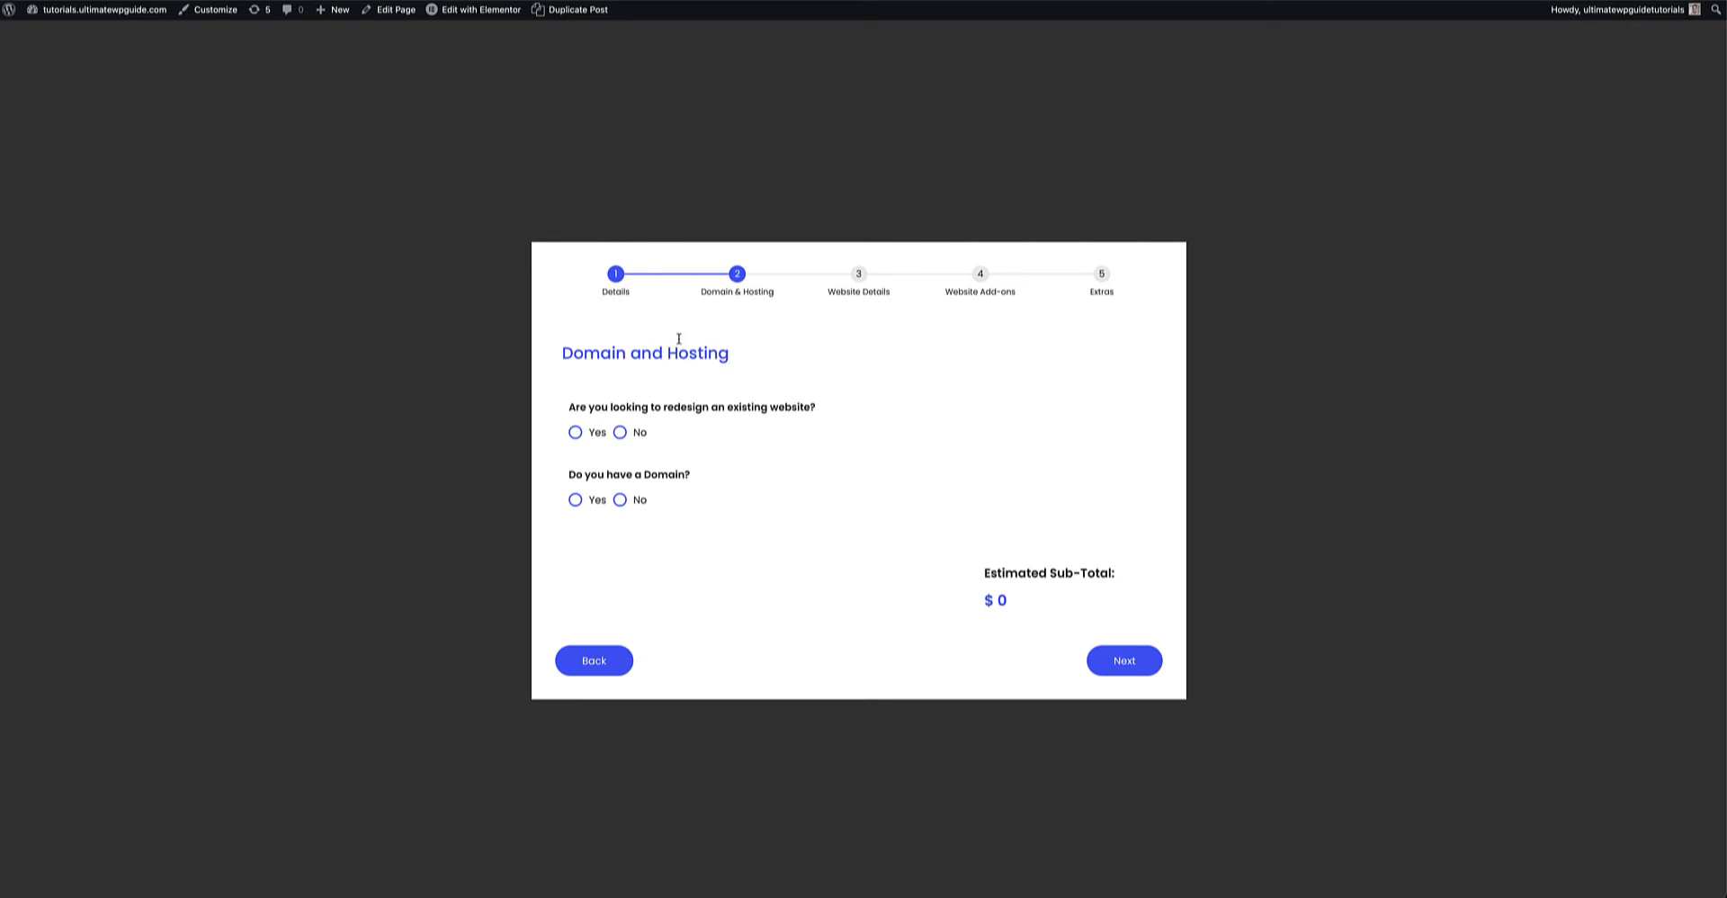
click(1124, 666)
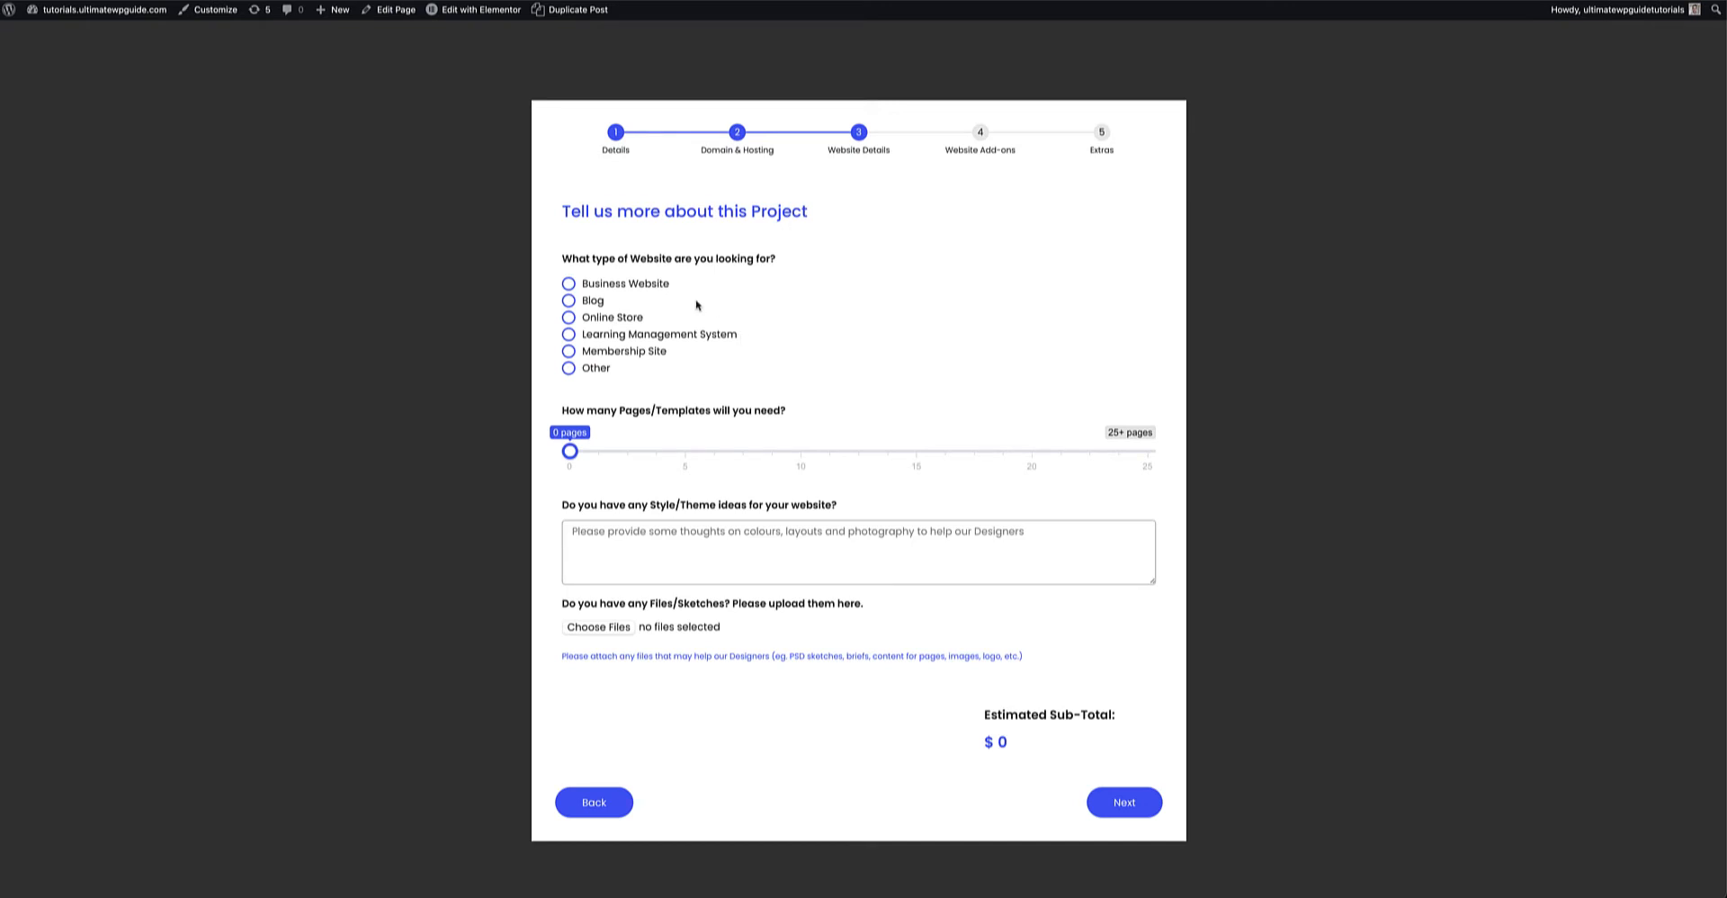
click(1130, 808)
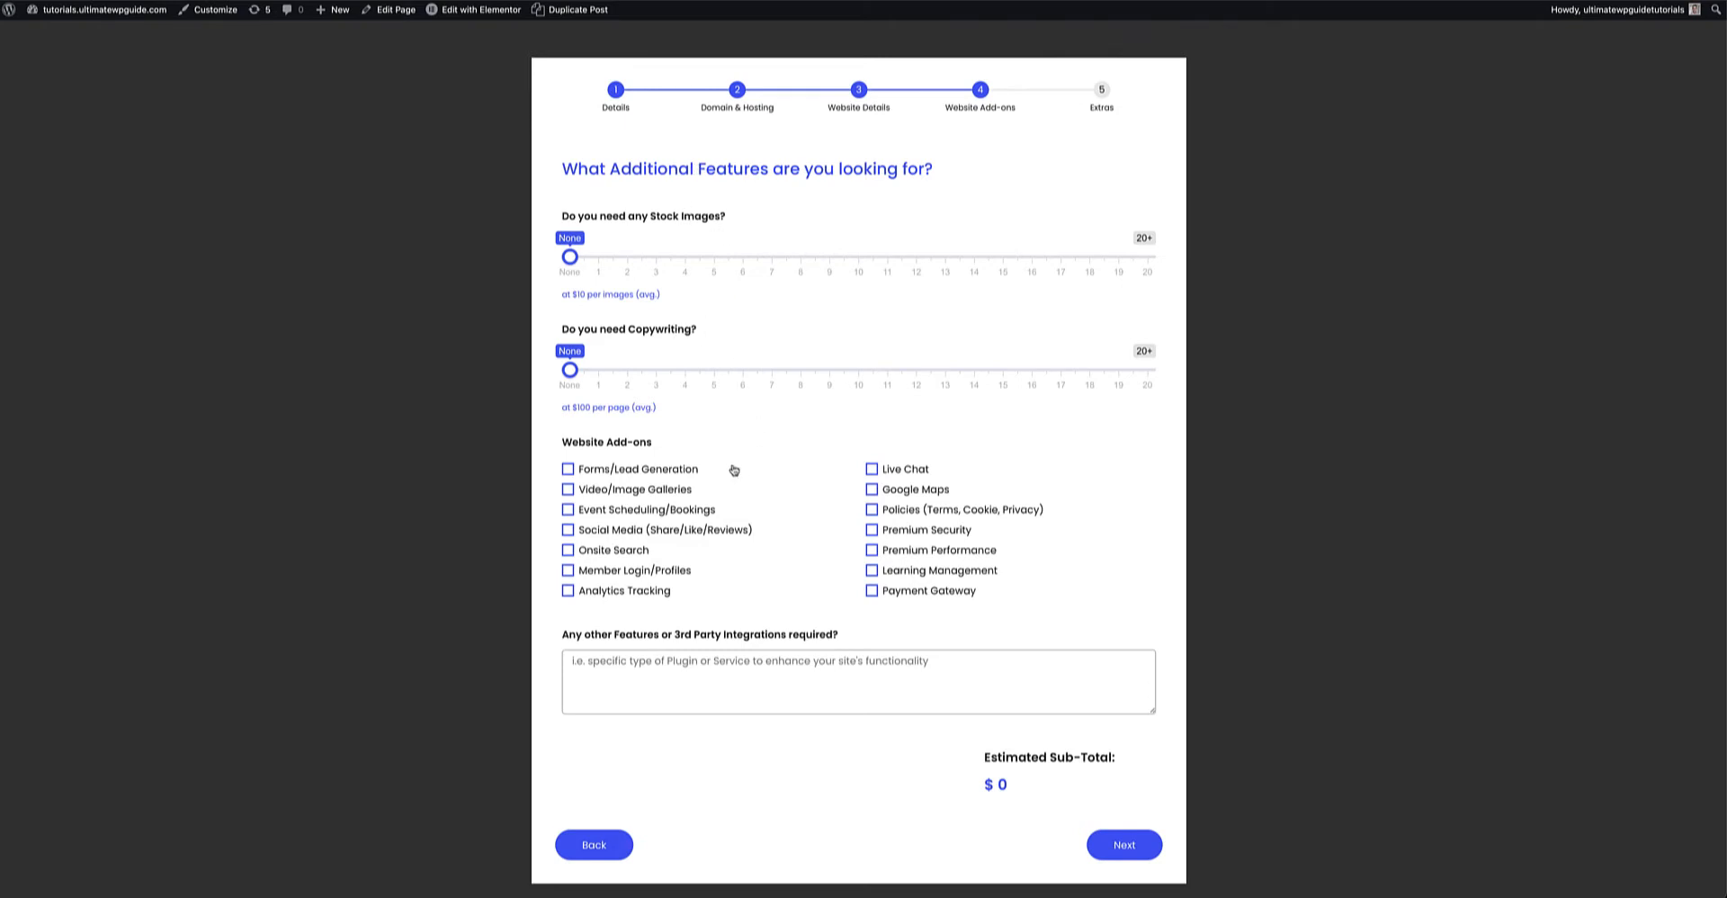
click(1122, 846)
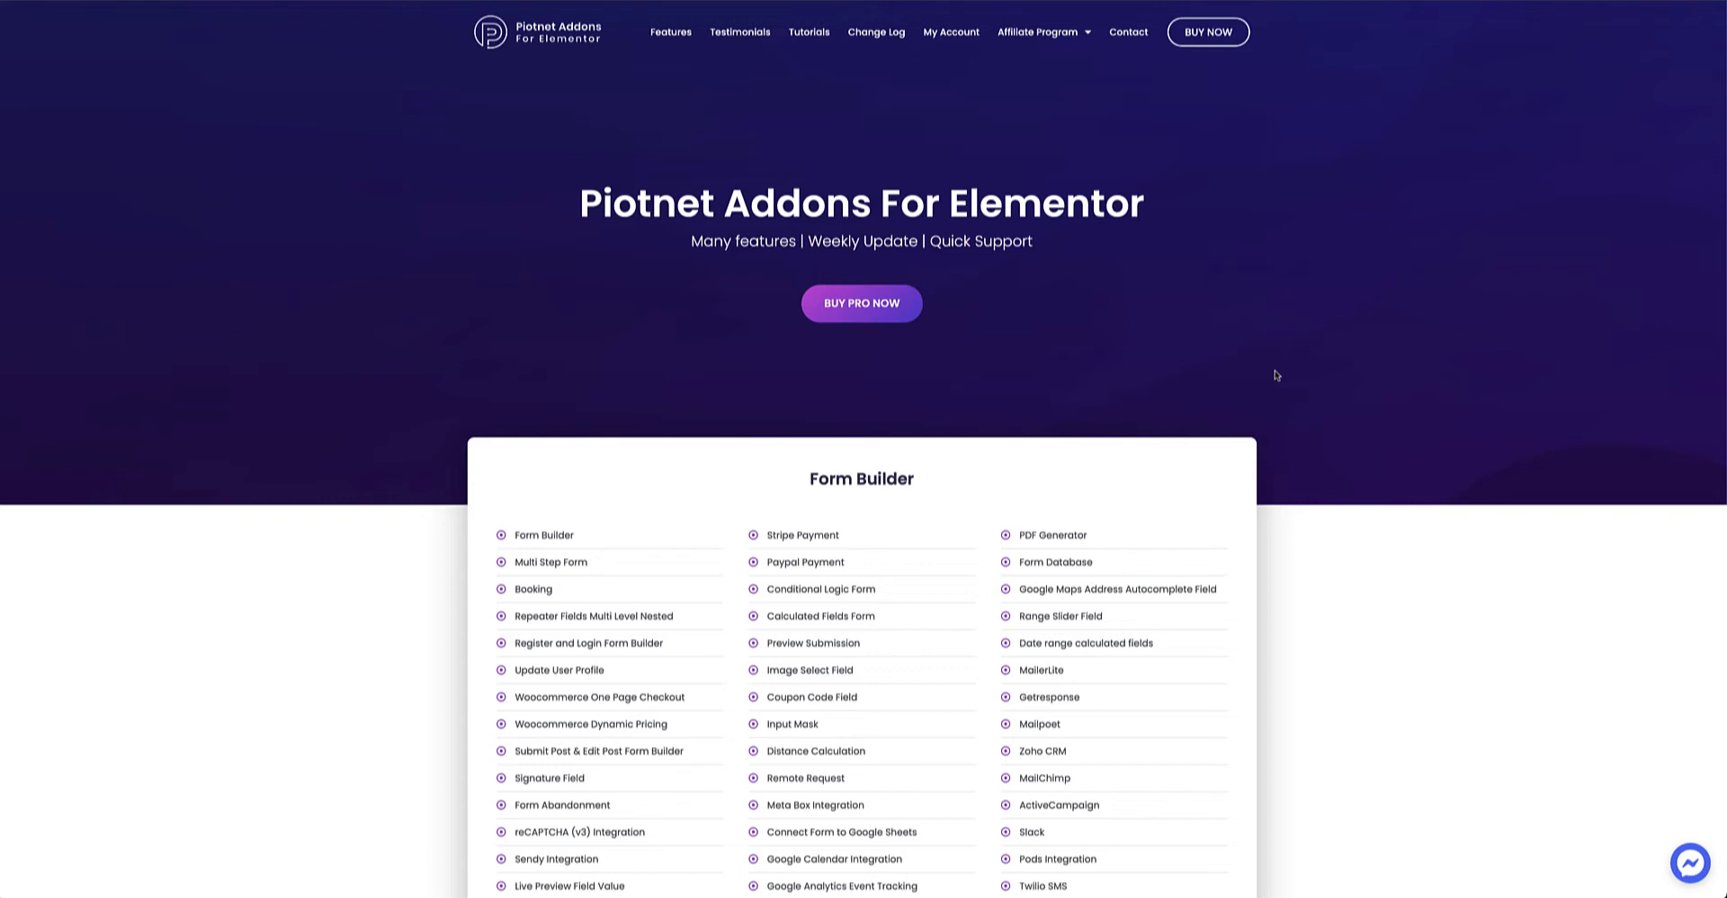
Review the Form Builder, Extensions and Widgets feature lists on the Piotnet Addons For Elementor website, and return to the page's start.
scroll(1181, 398, down, 2)
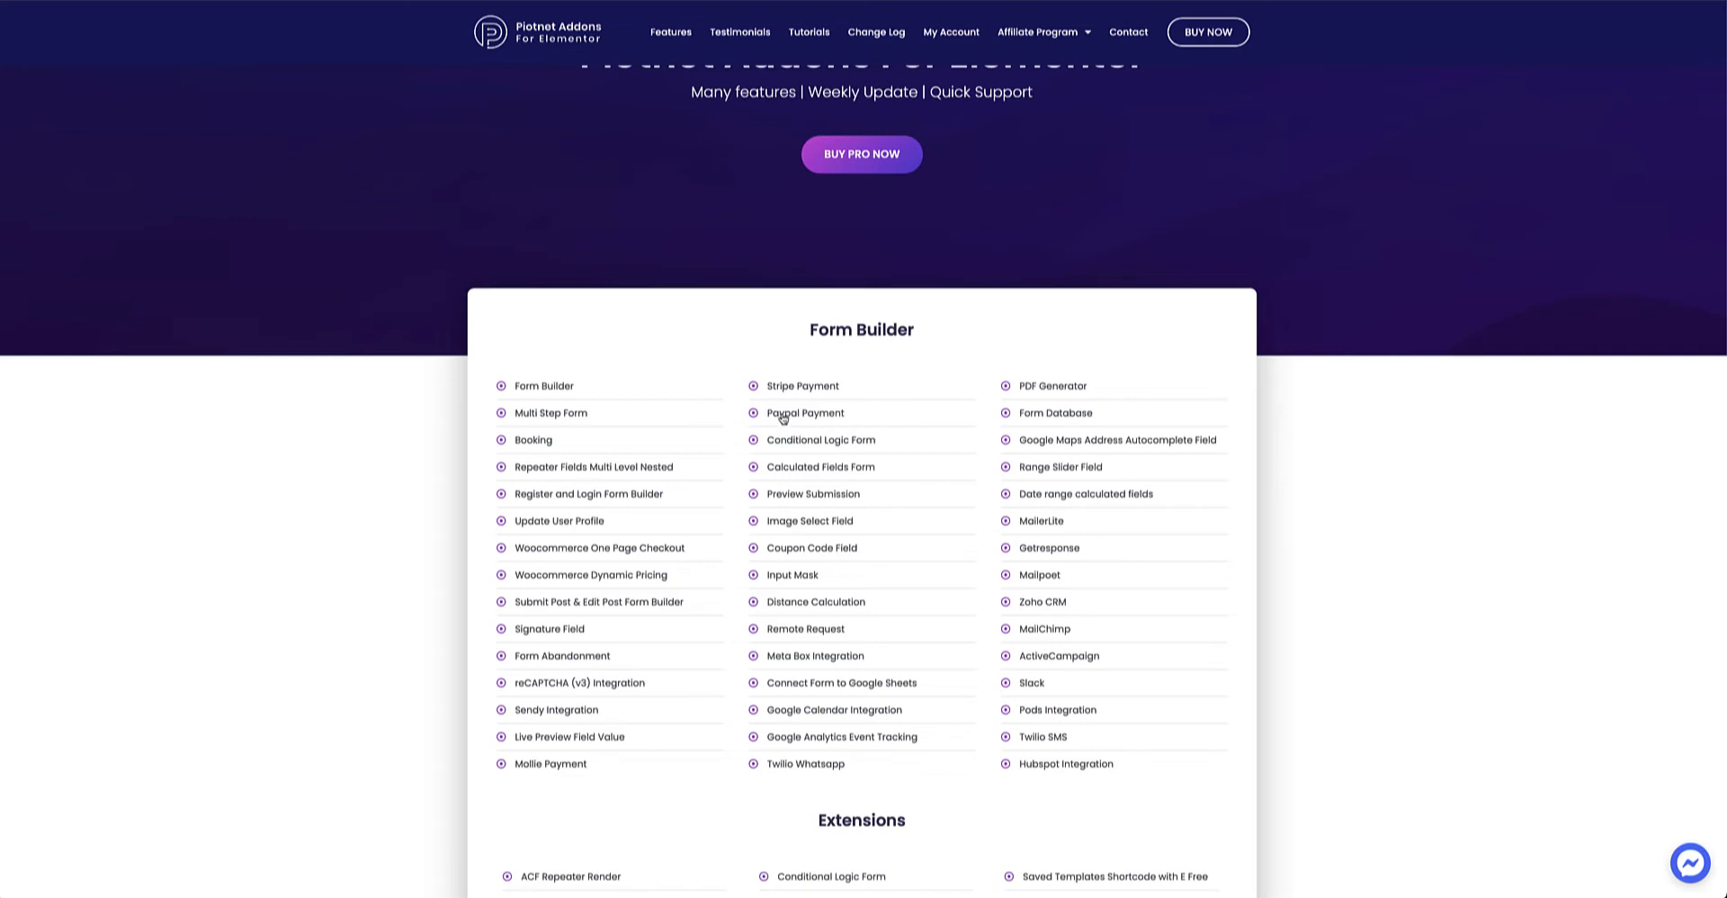
scroll(722, 724, down, 2)
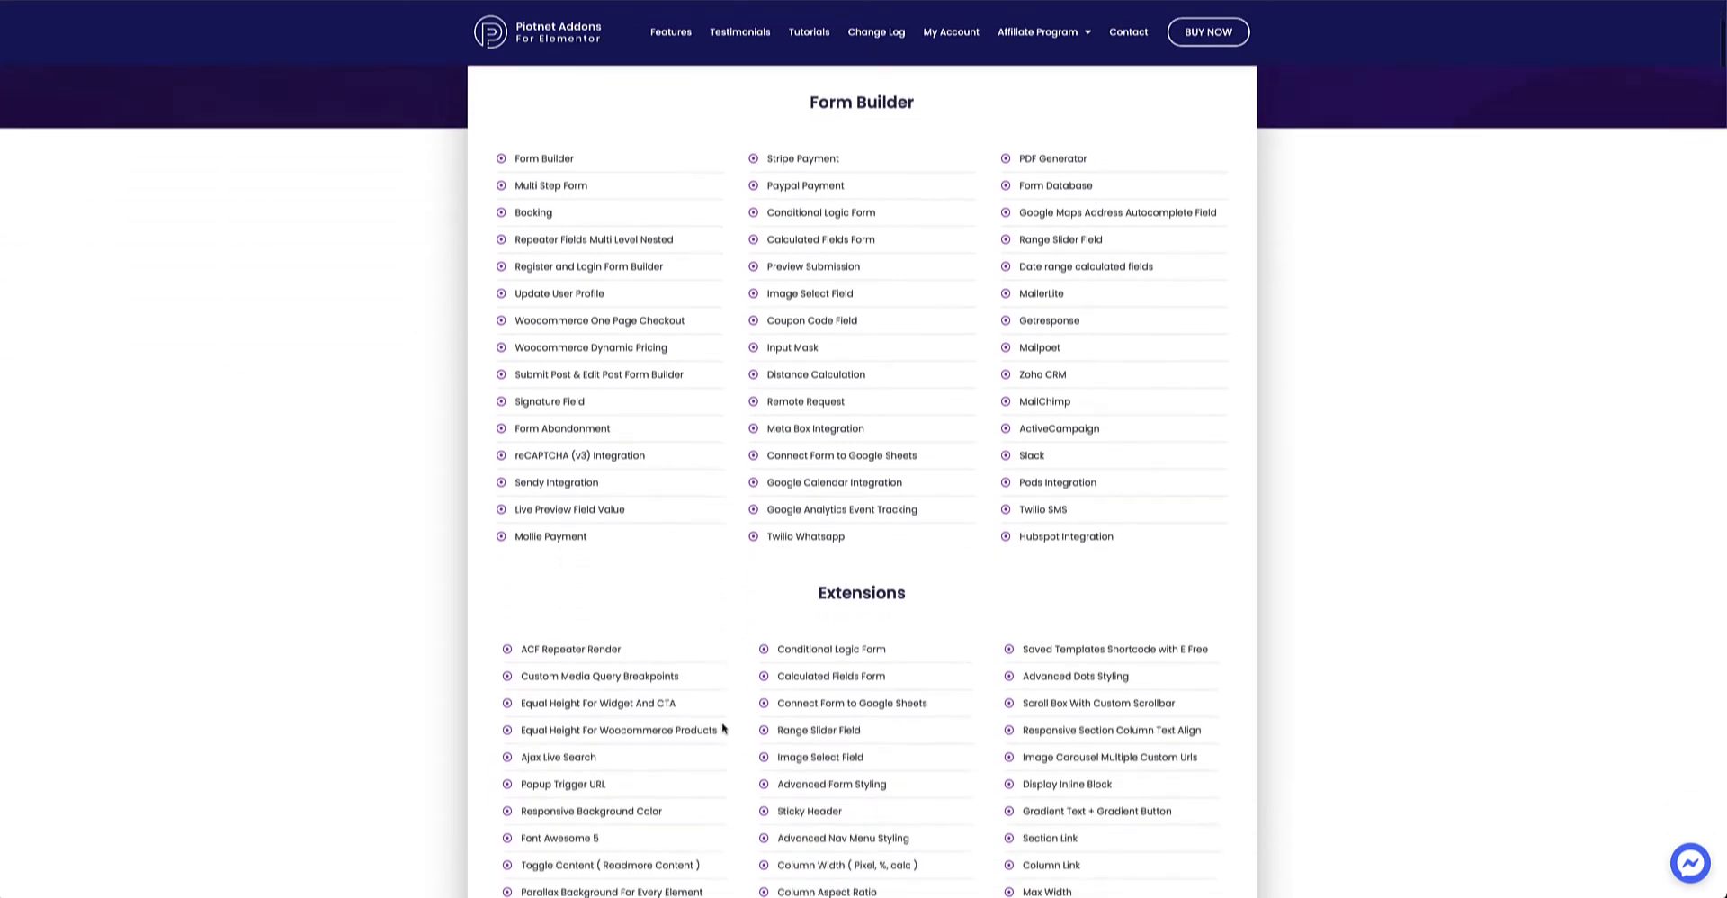
scroll(722, 728, down, 3)
scroll(725, 729, down, 2)
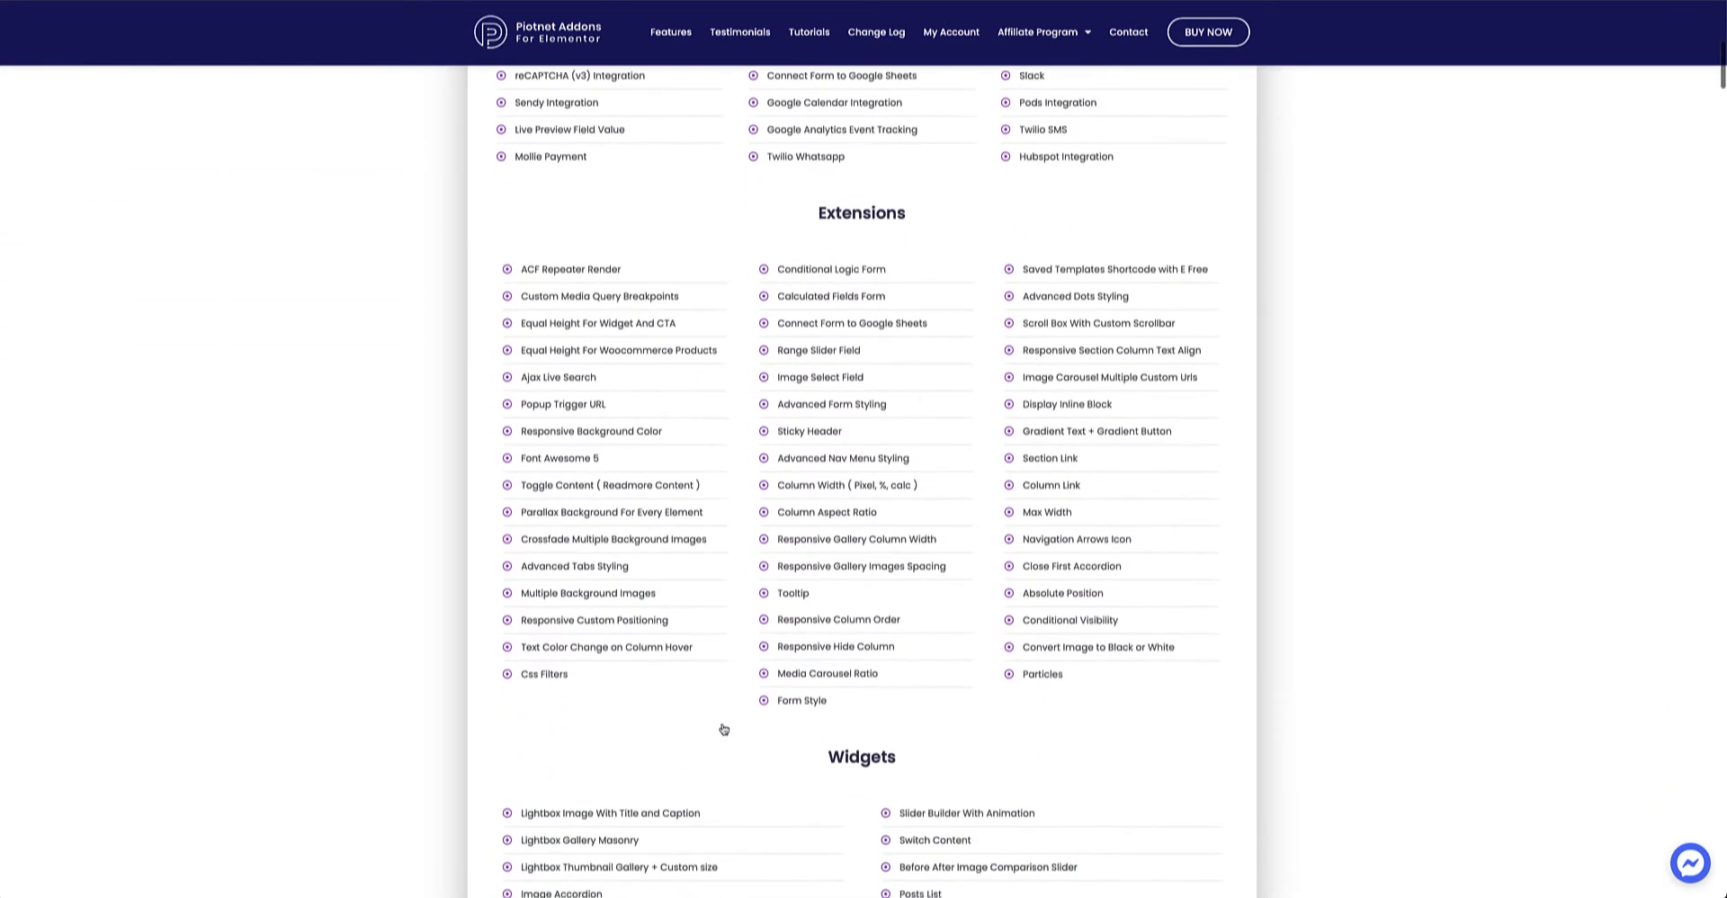
scroll(917, 419, down, 3)
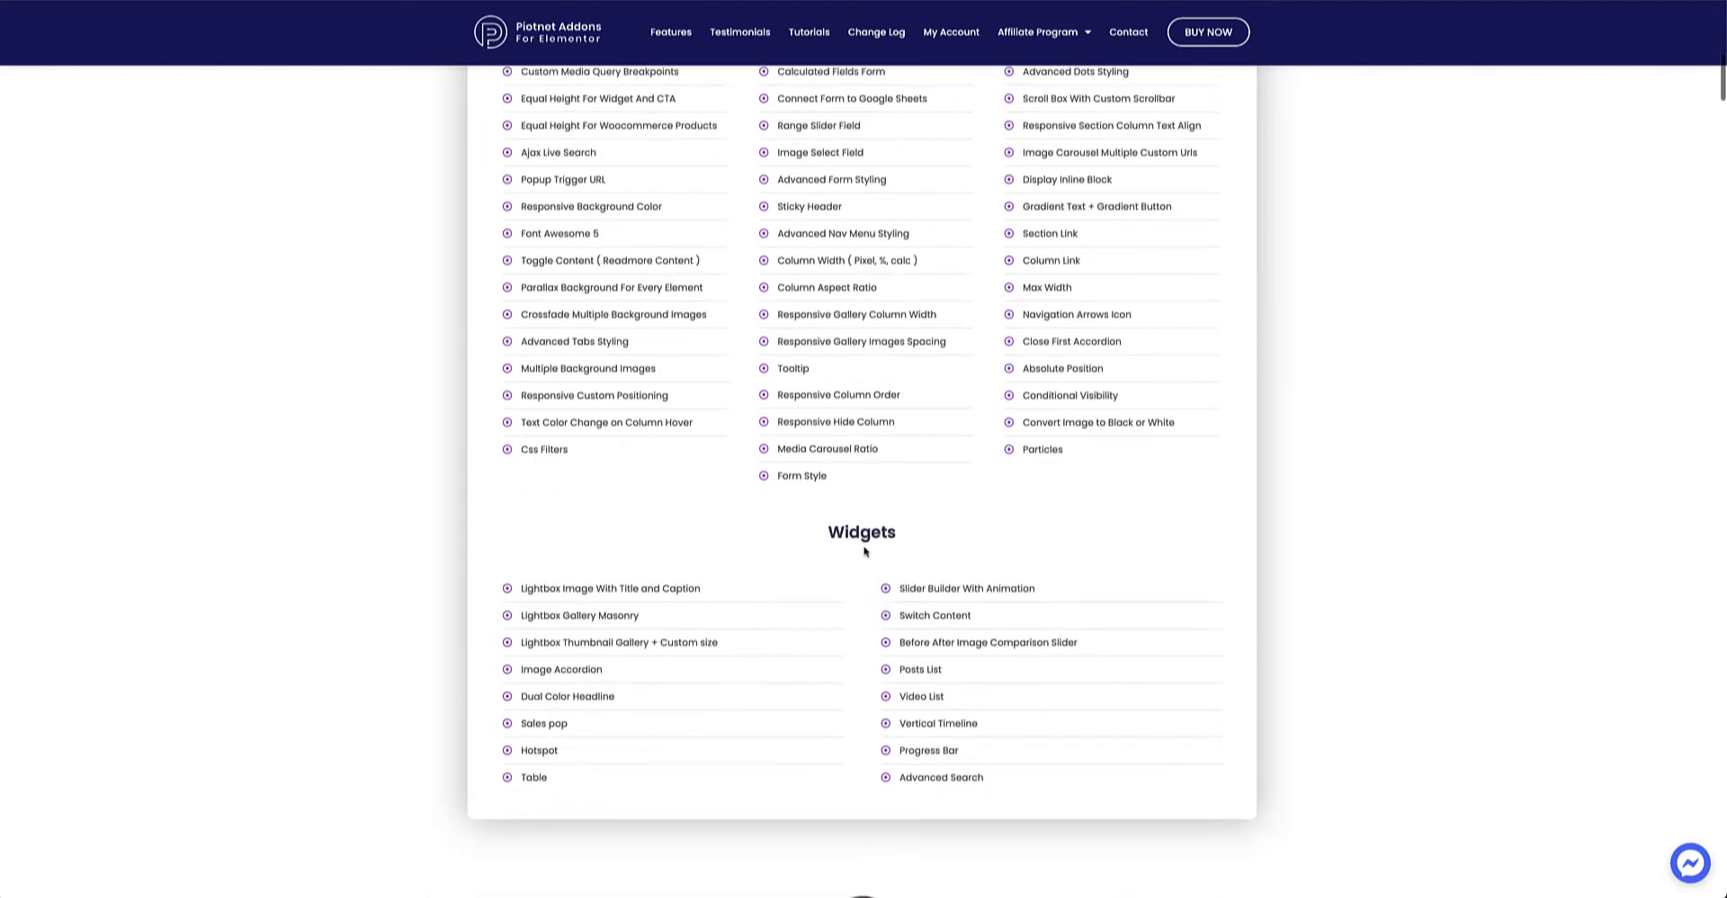
scroll(864, 551, up, 15)
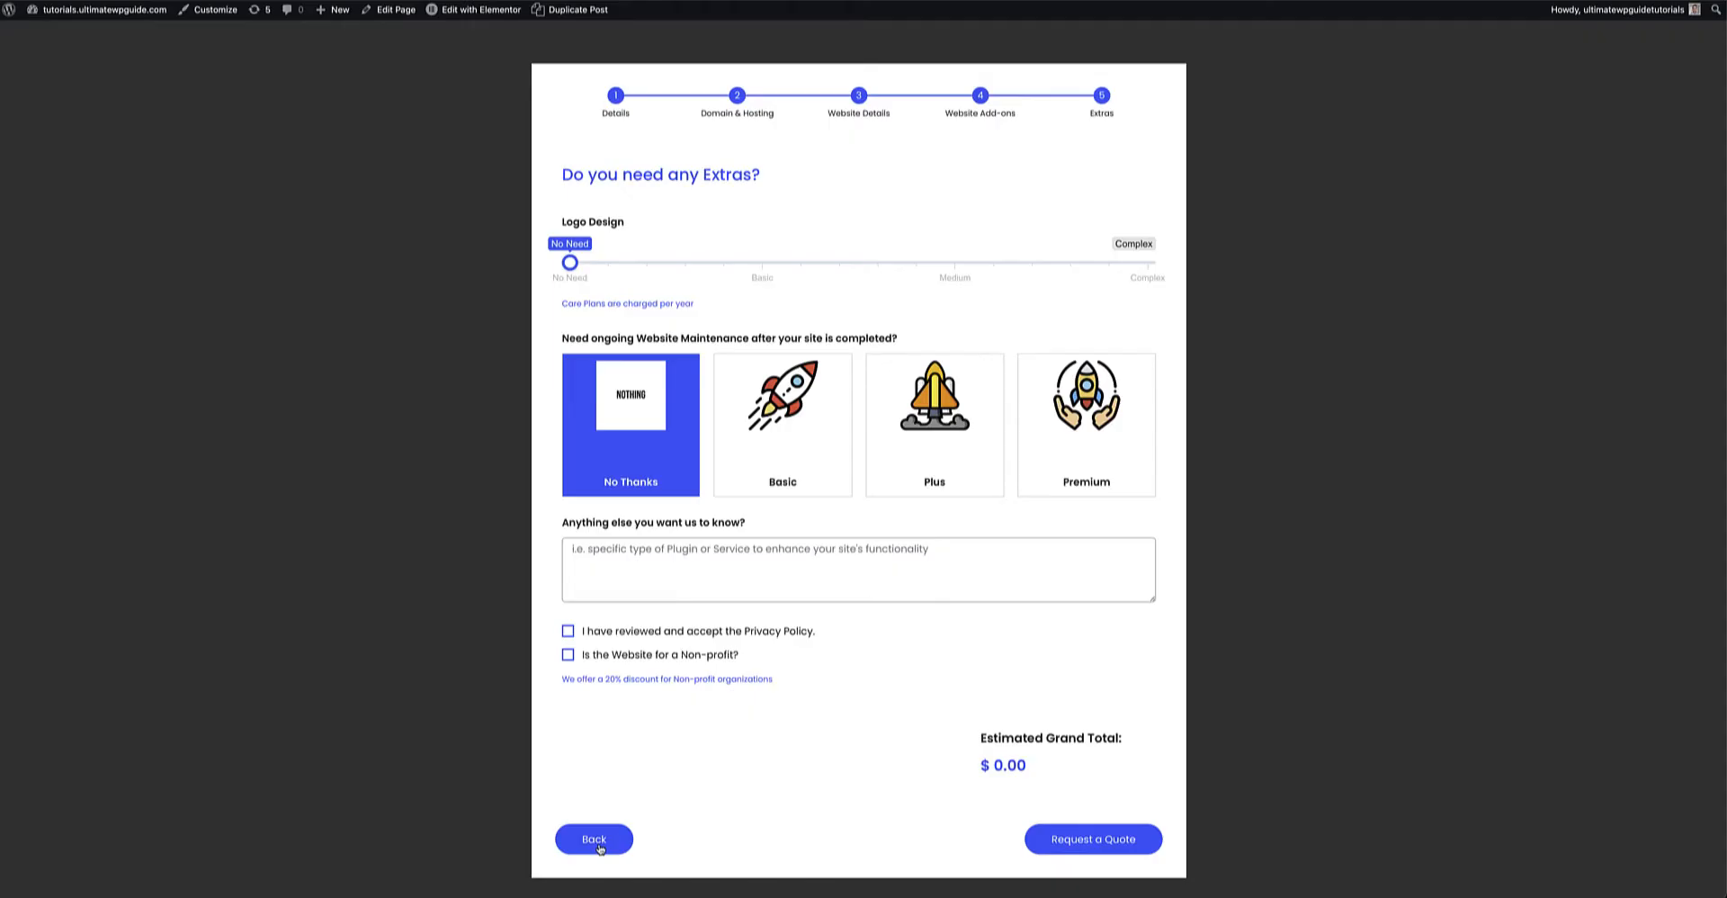
Go back through the quote form from the Extras page to the Details page.
click(598, 837)
click(601, 842)
click(603, 814)
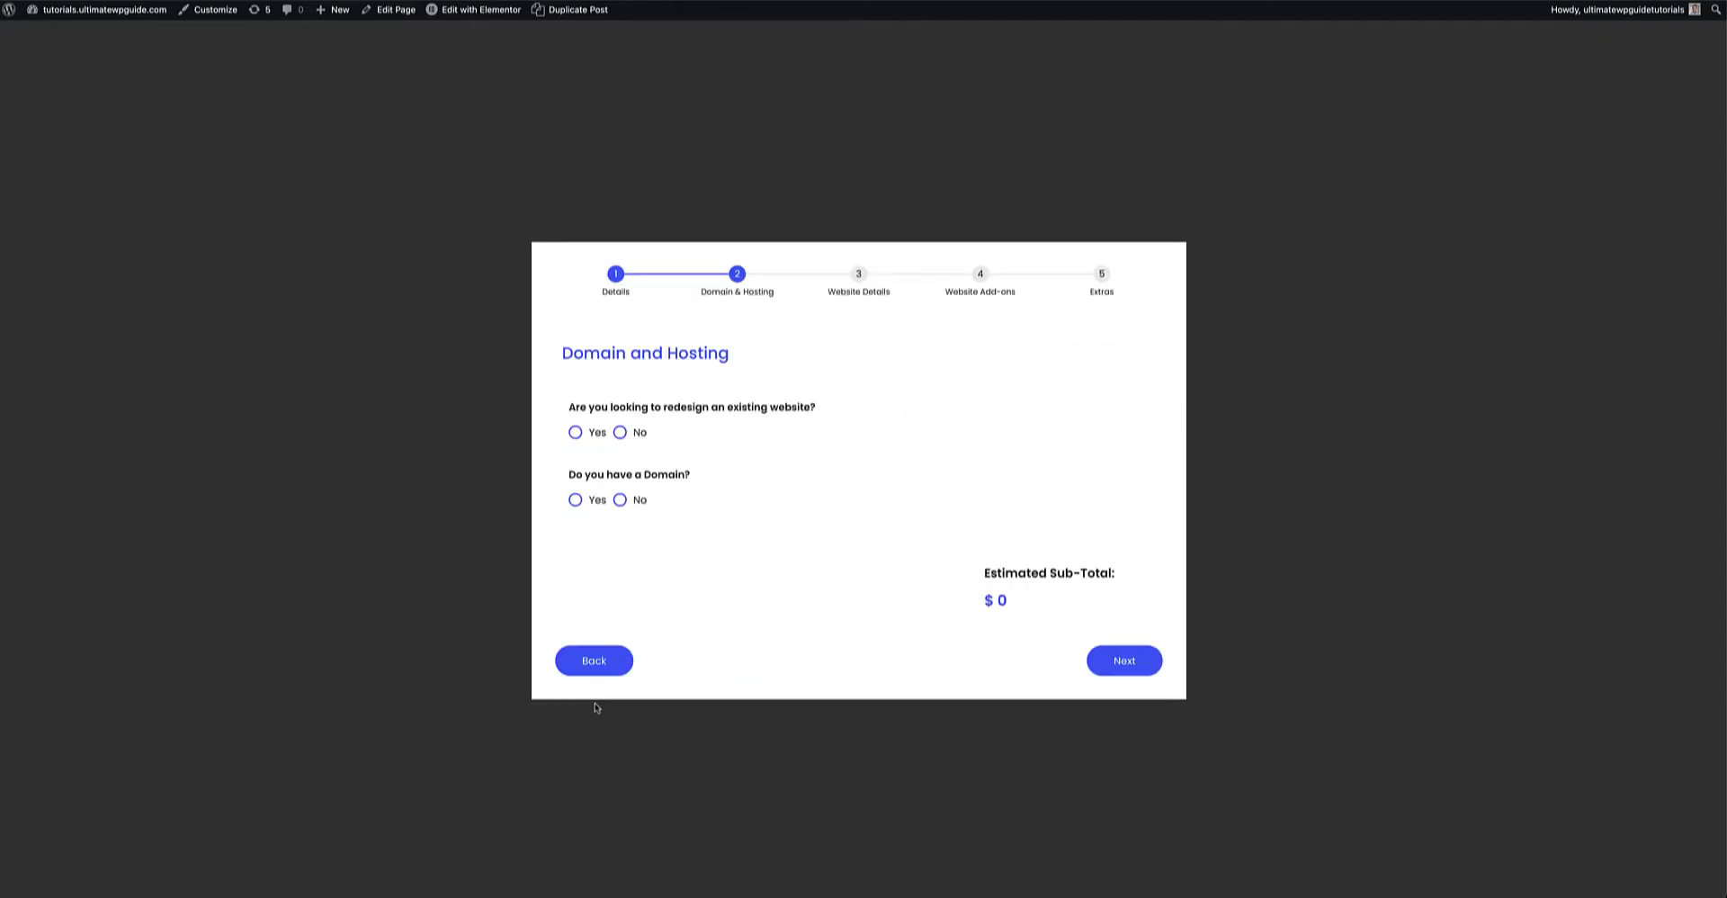
click(609, 670)
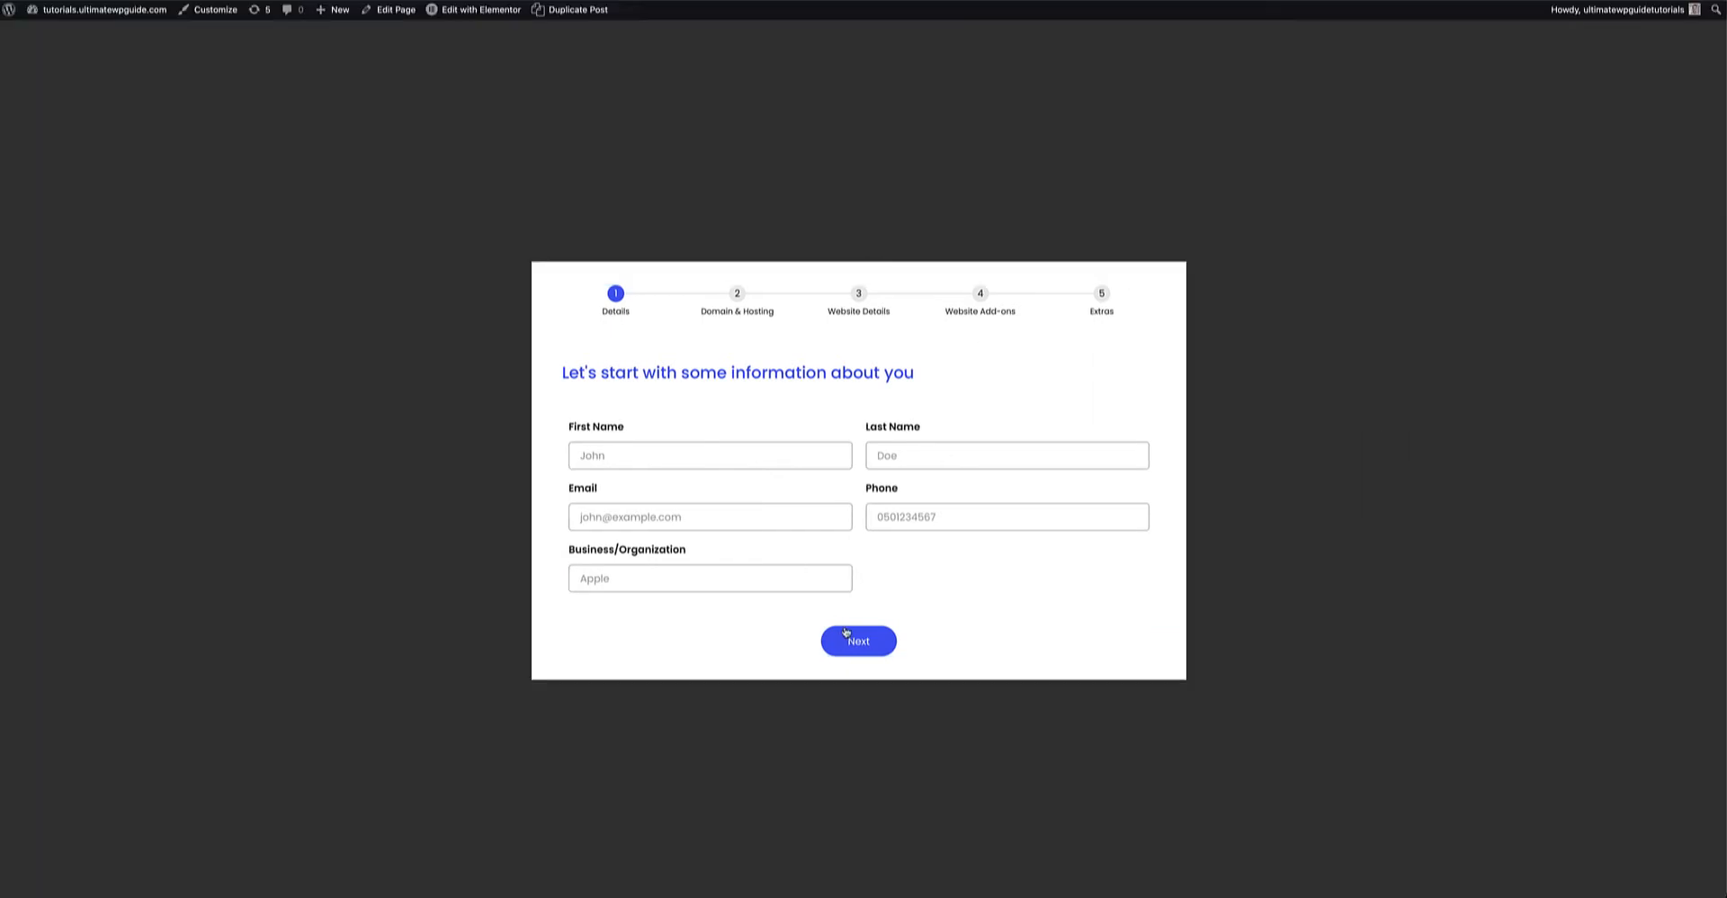
On the Domain & Hosting page, try the Yes and No answers and settle on No for both website redesign and domain ownership.
click(847, 636)
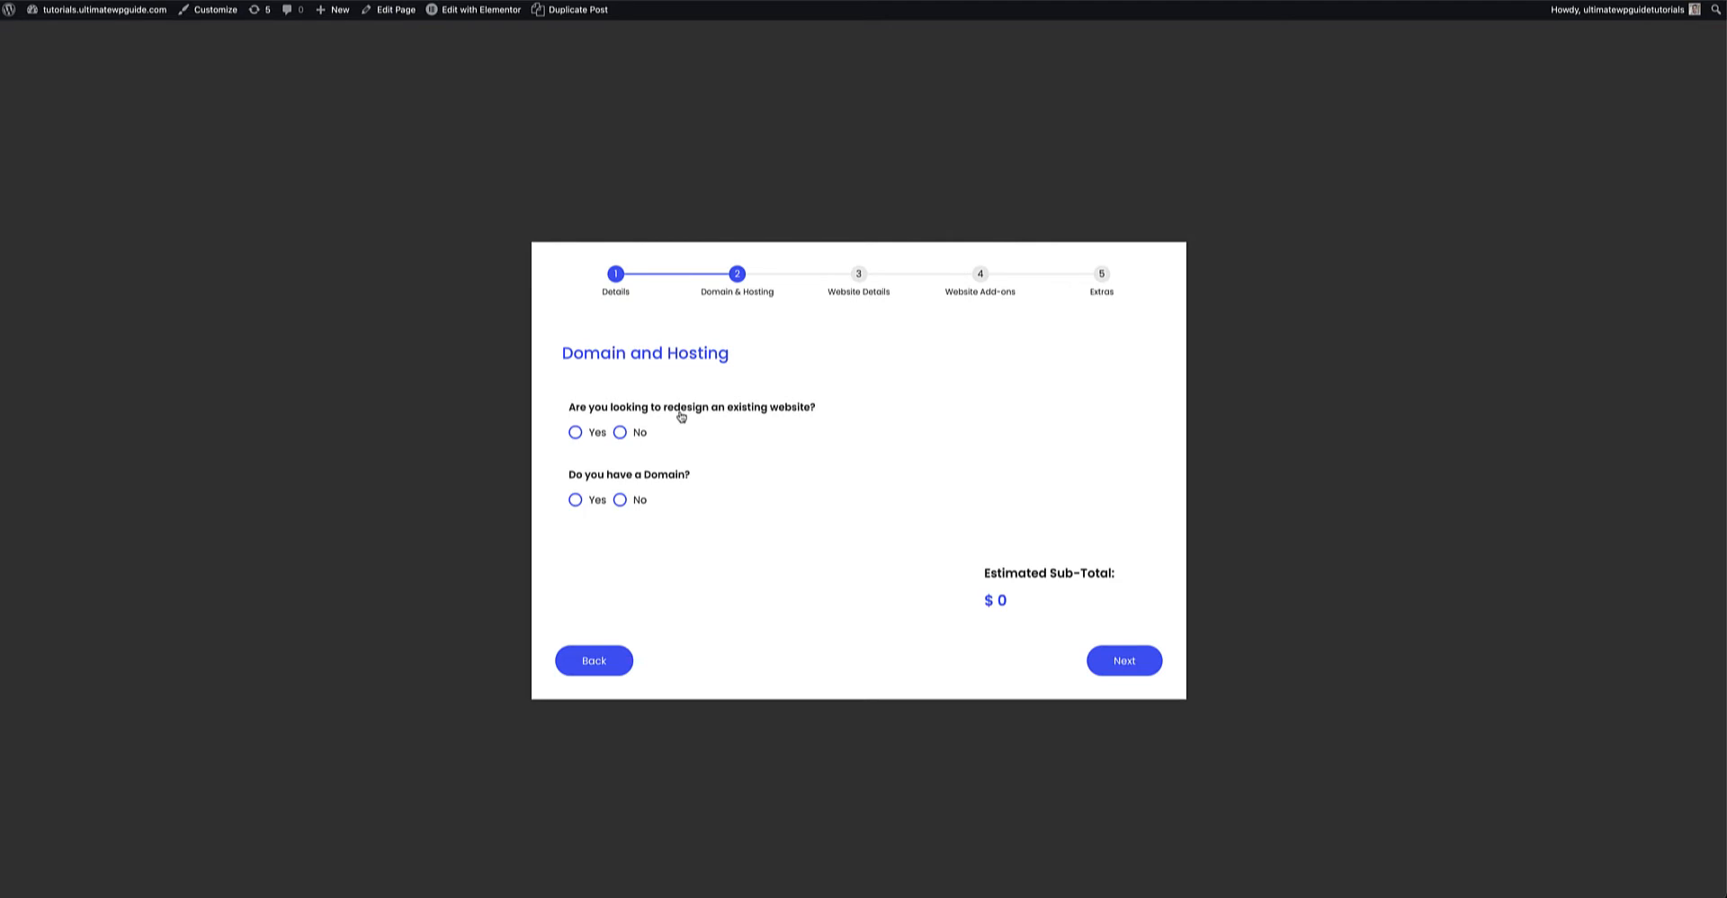
click(576, 433)
click(619, 433)
click(575, 434)
click(620, 433)
click(576, 500)
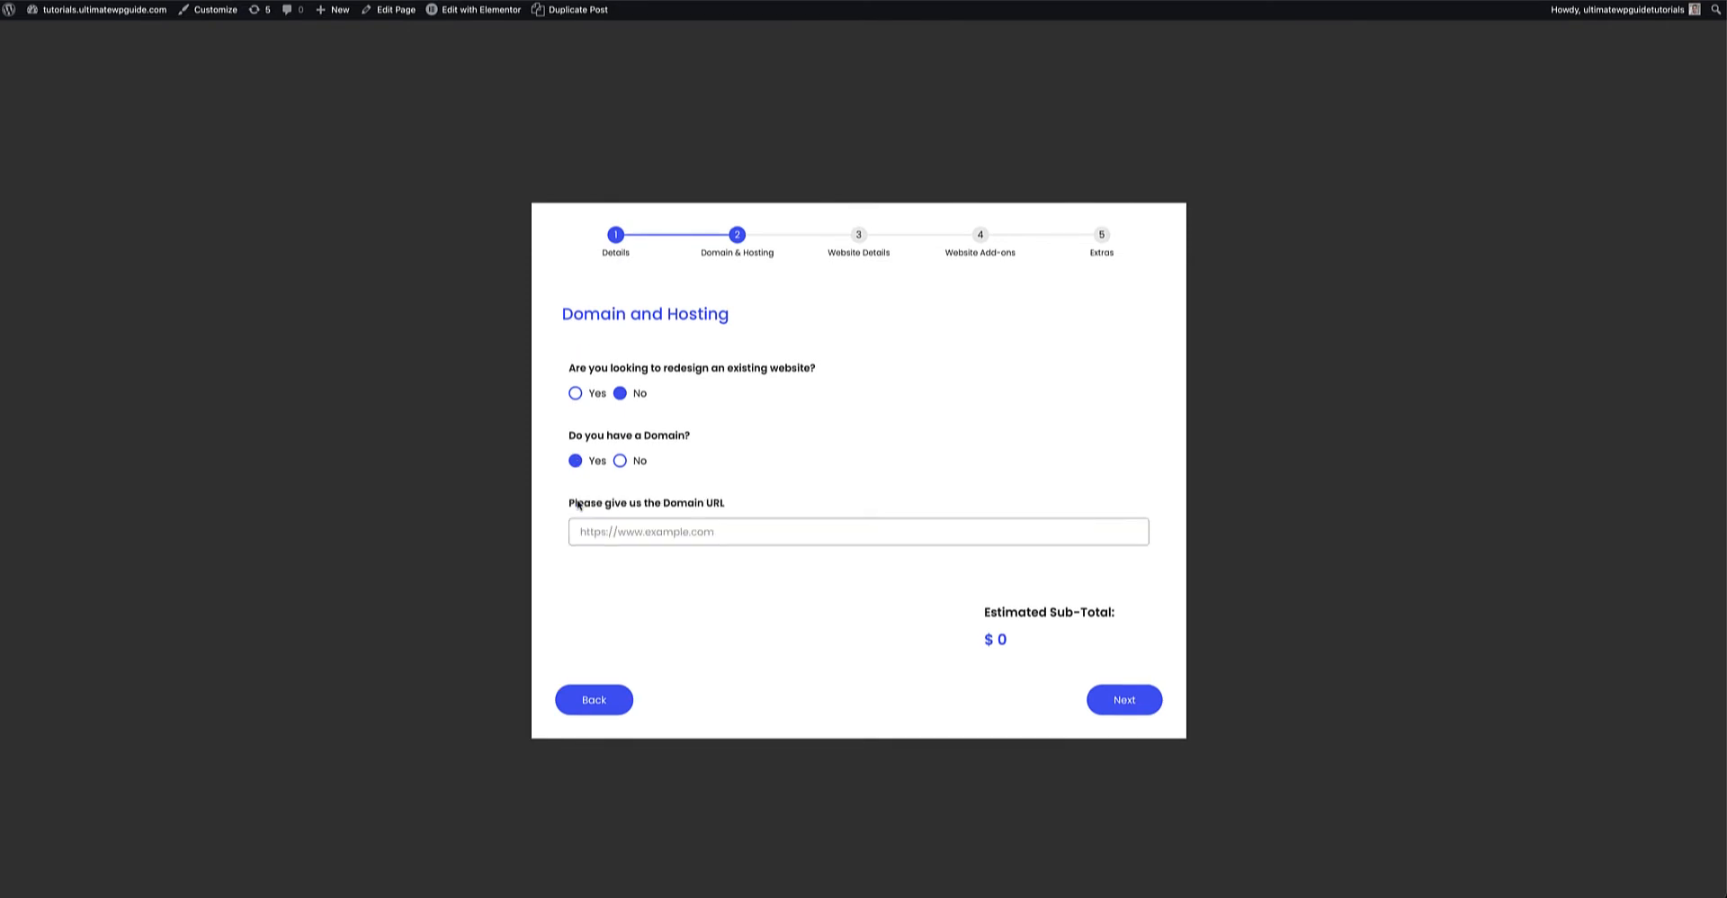
click(673, 530)
click(620, 460)
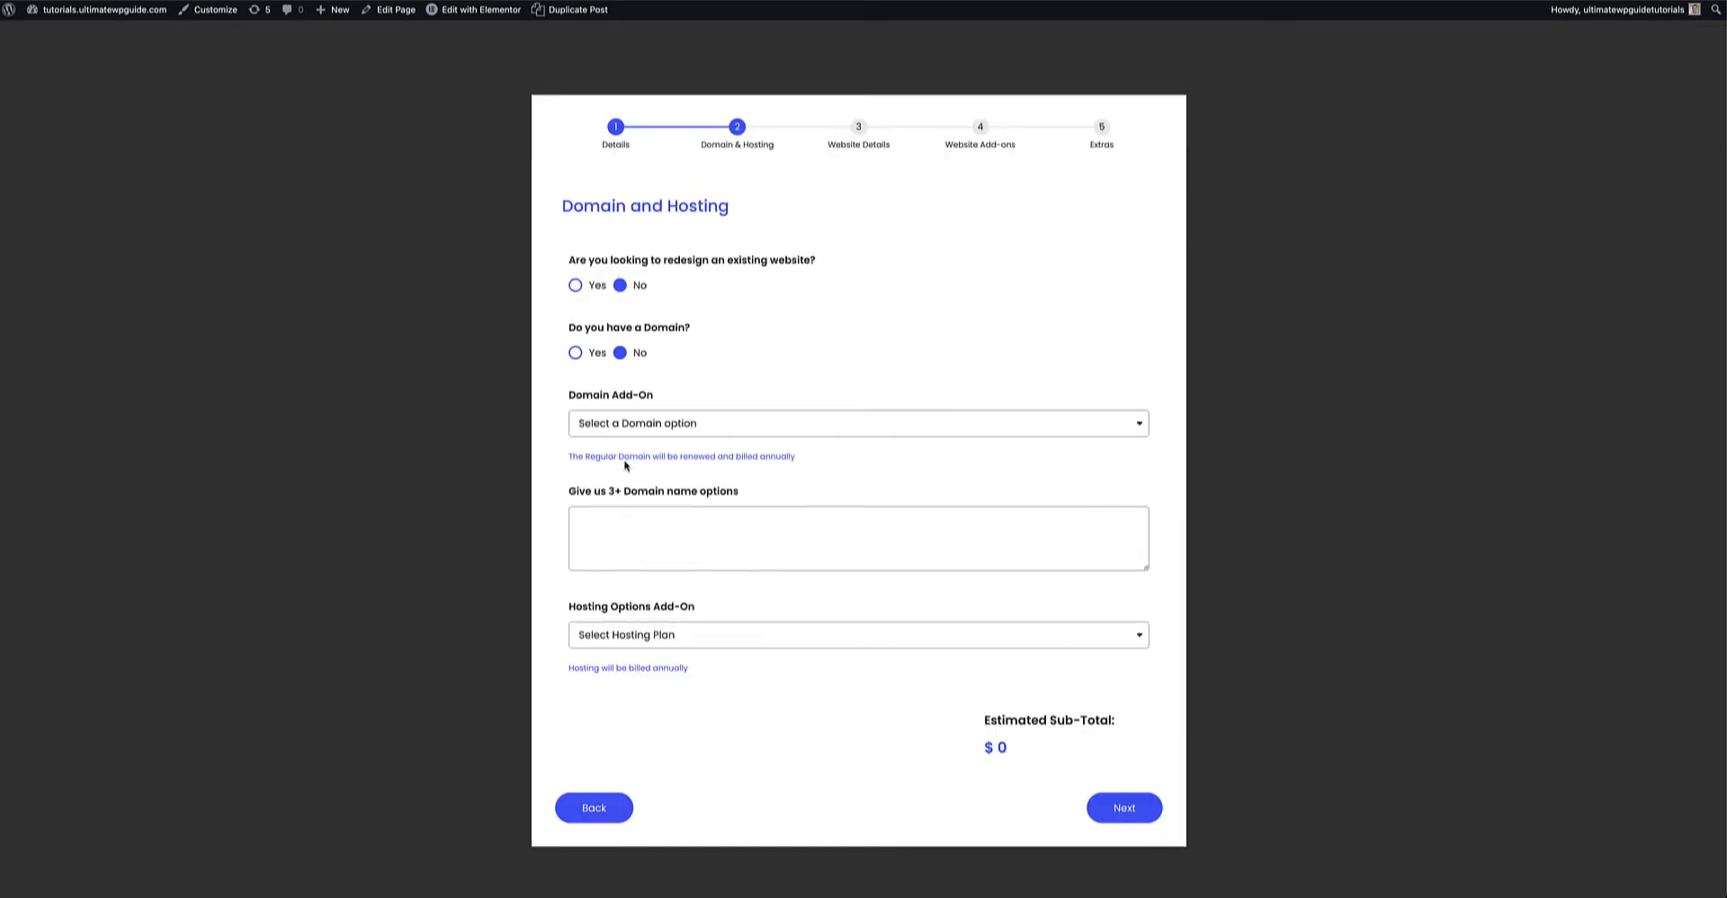
Set the Domain Add-On to BLOCKCHAIN - $100 once-off and examine the estimated sub-total and the domain name options field.
click(644, 428)
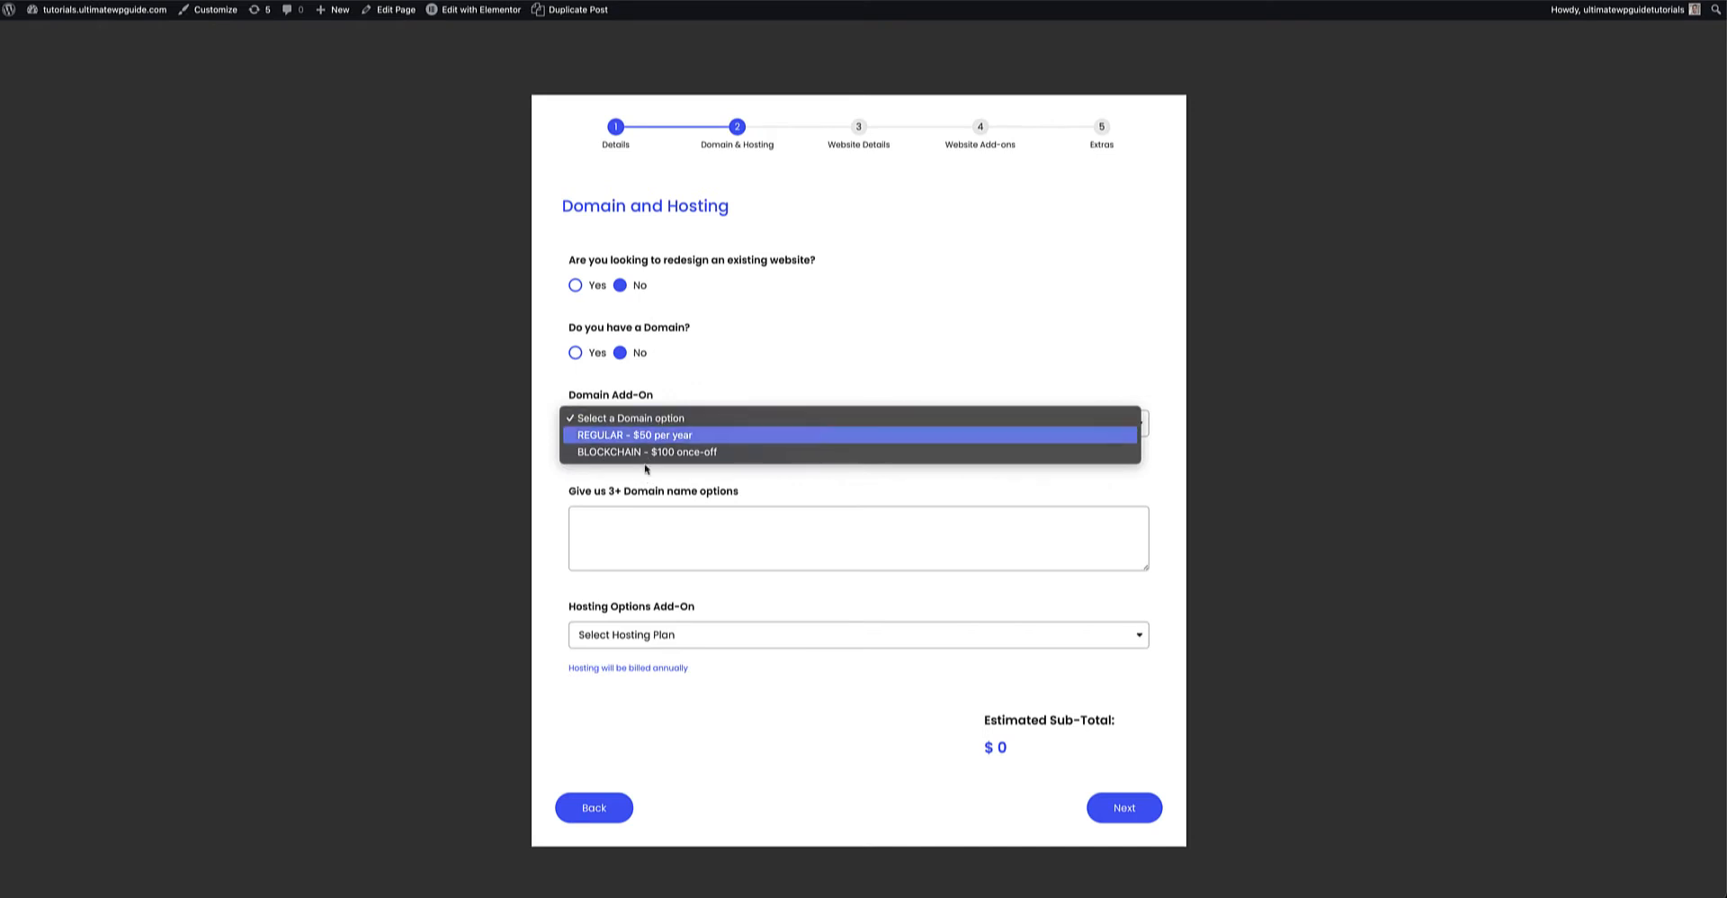
click(654, 454)
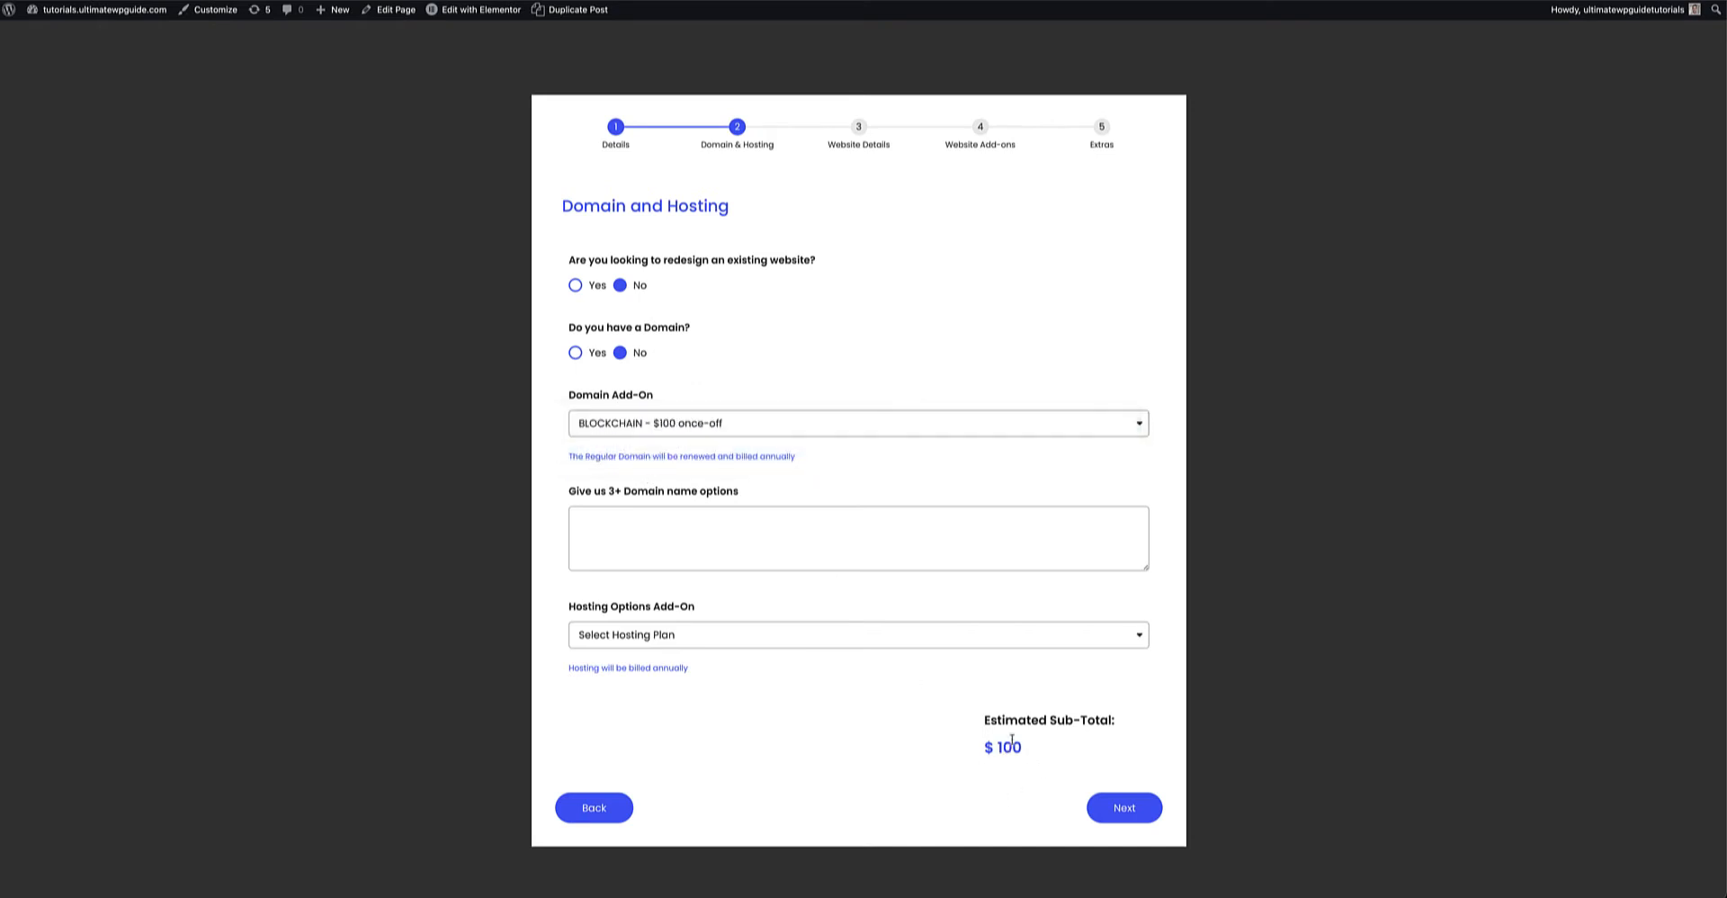
drag(1028, 754, 982, 720)
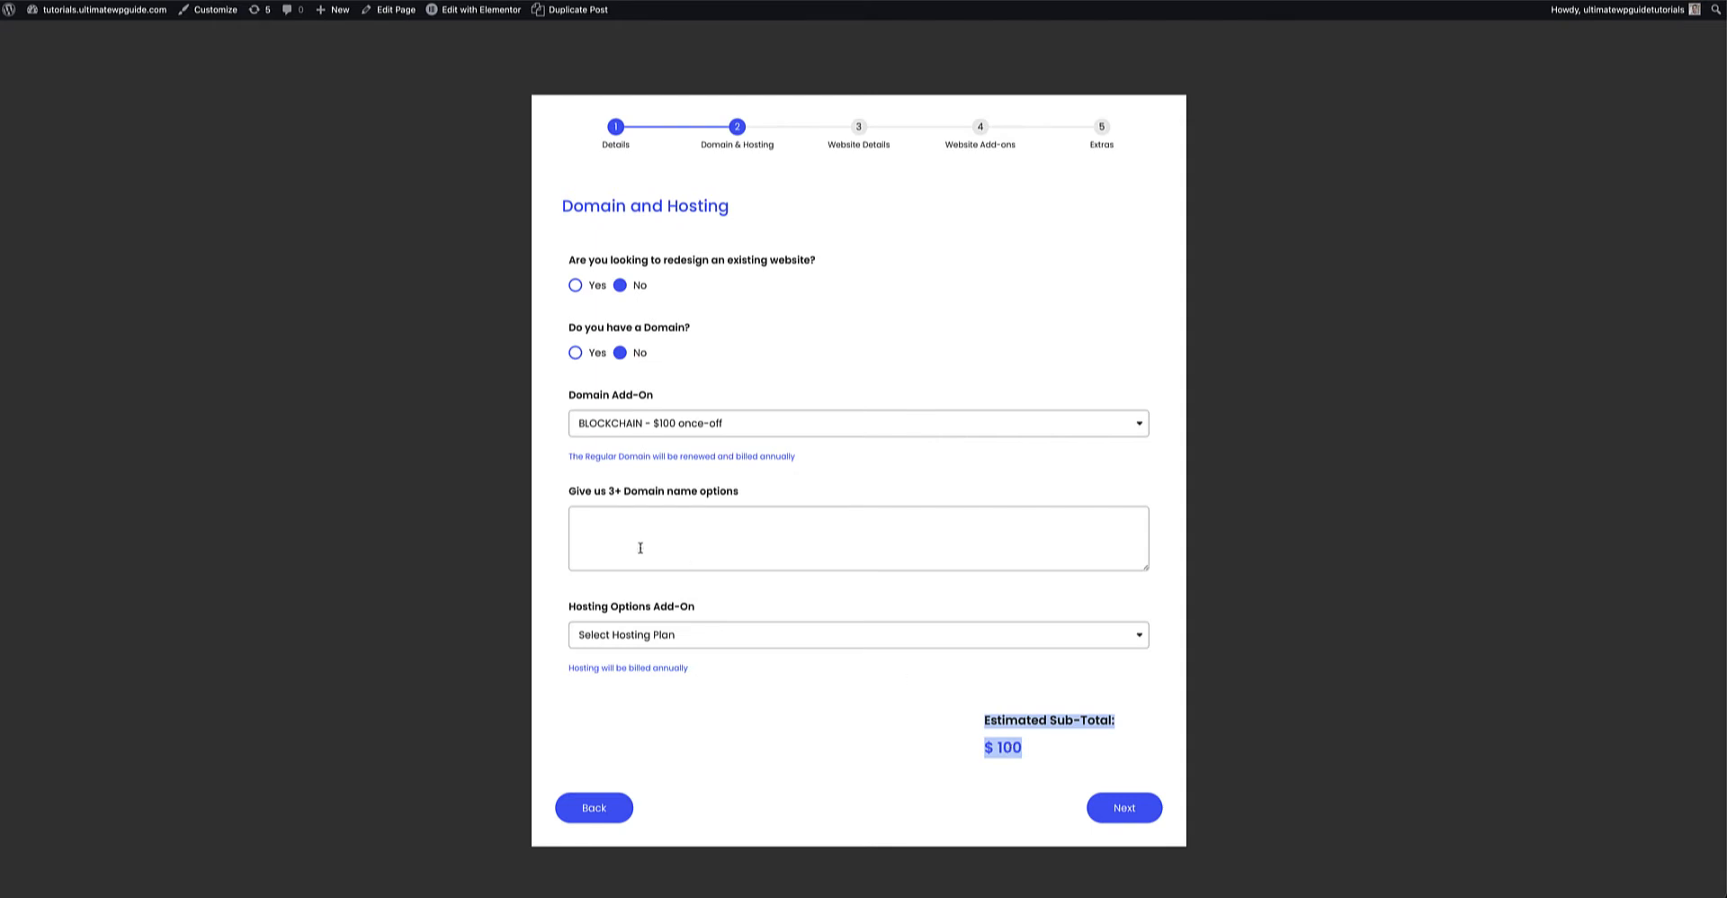
click(607, 515)
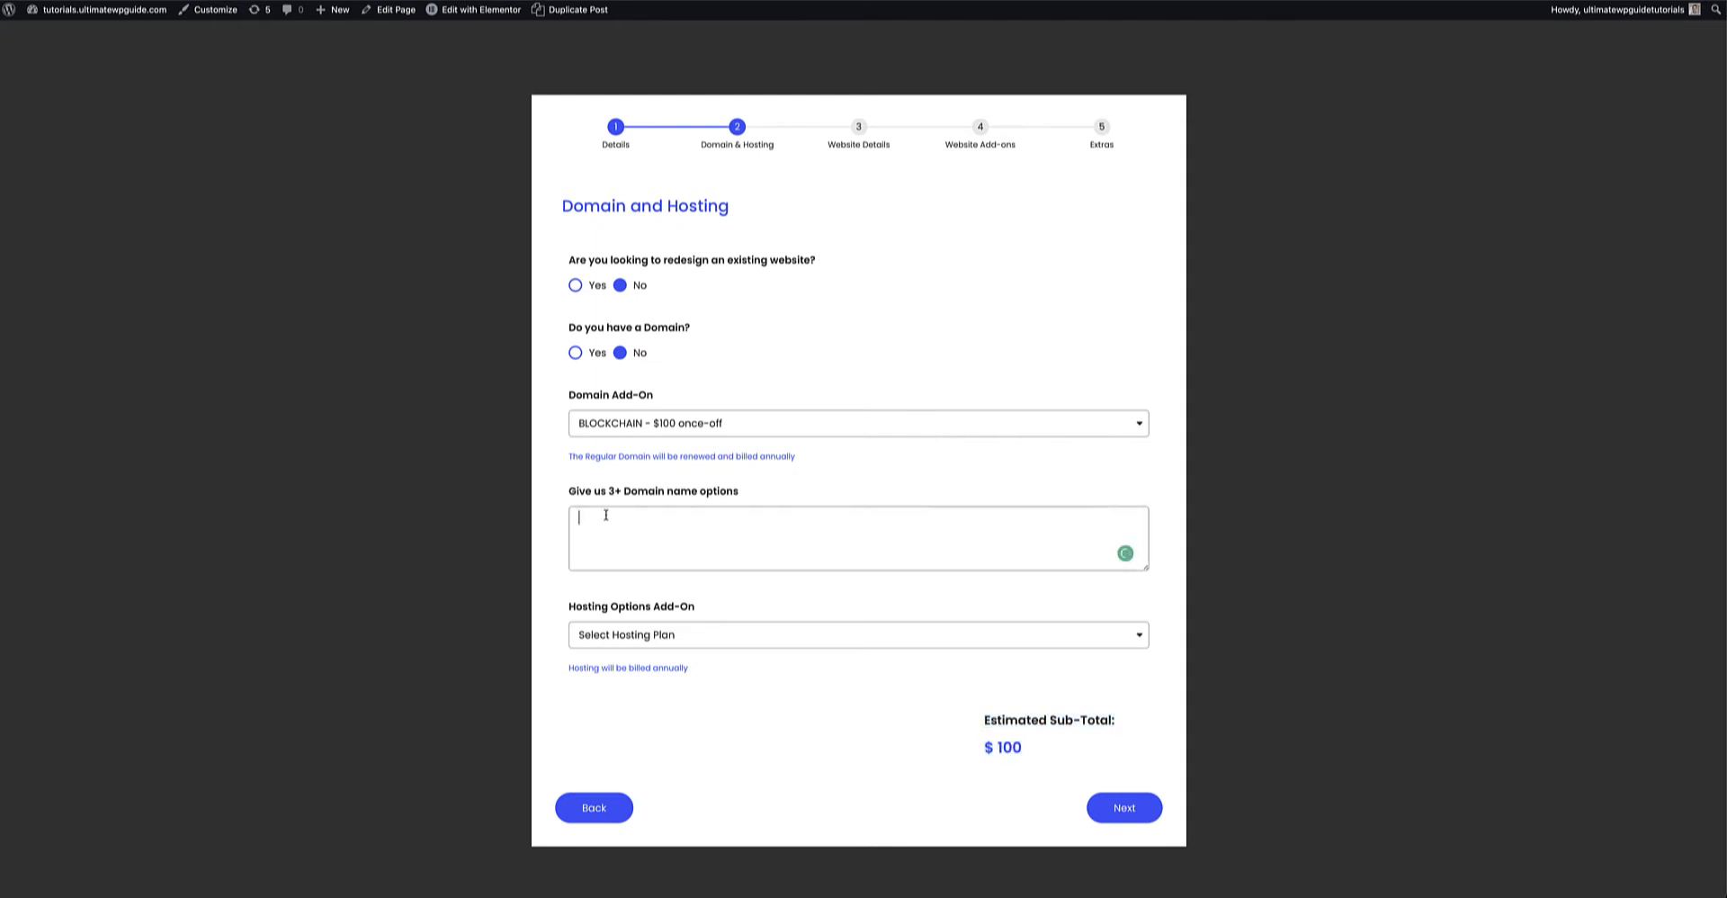
View the available hosting plans without choosing one and continue to the Website Details page.
click(644, 635)
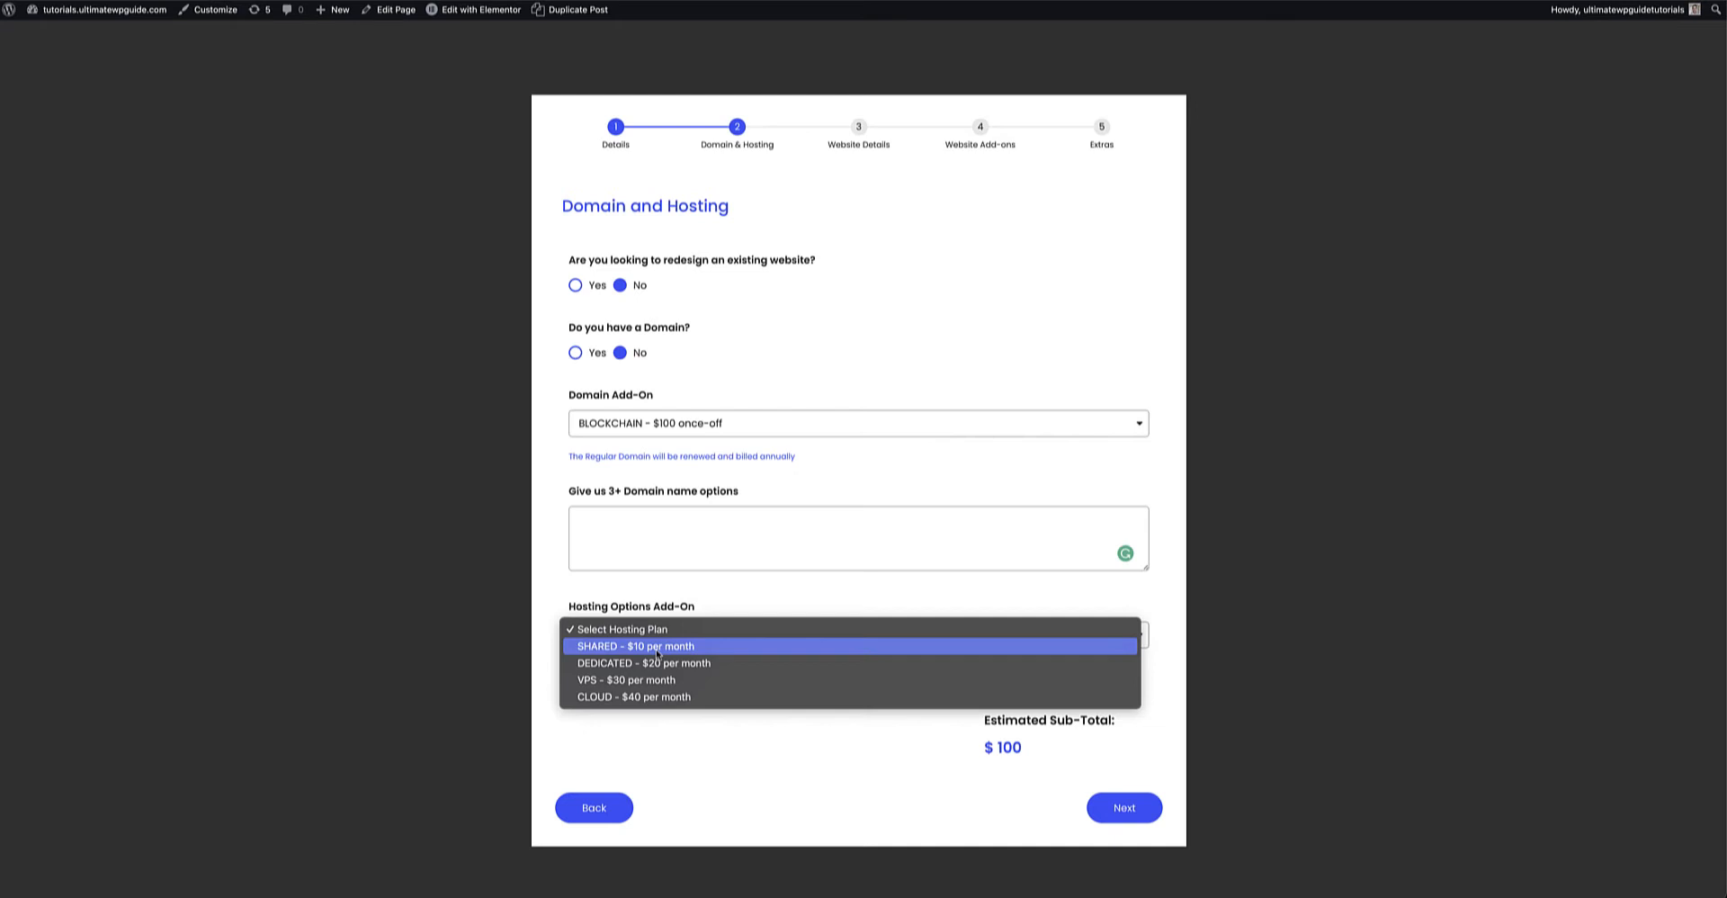
click(719, 749)
click(1125, 808)
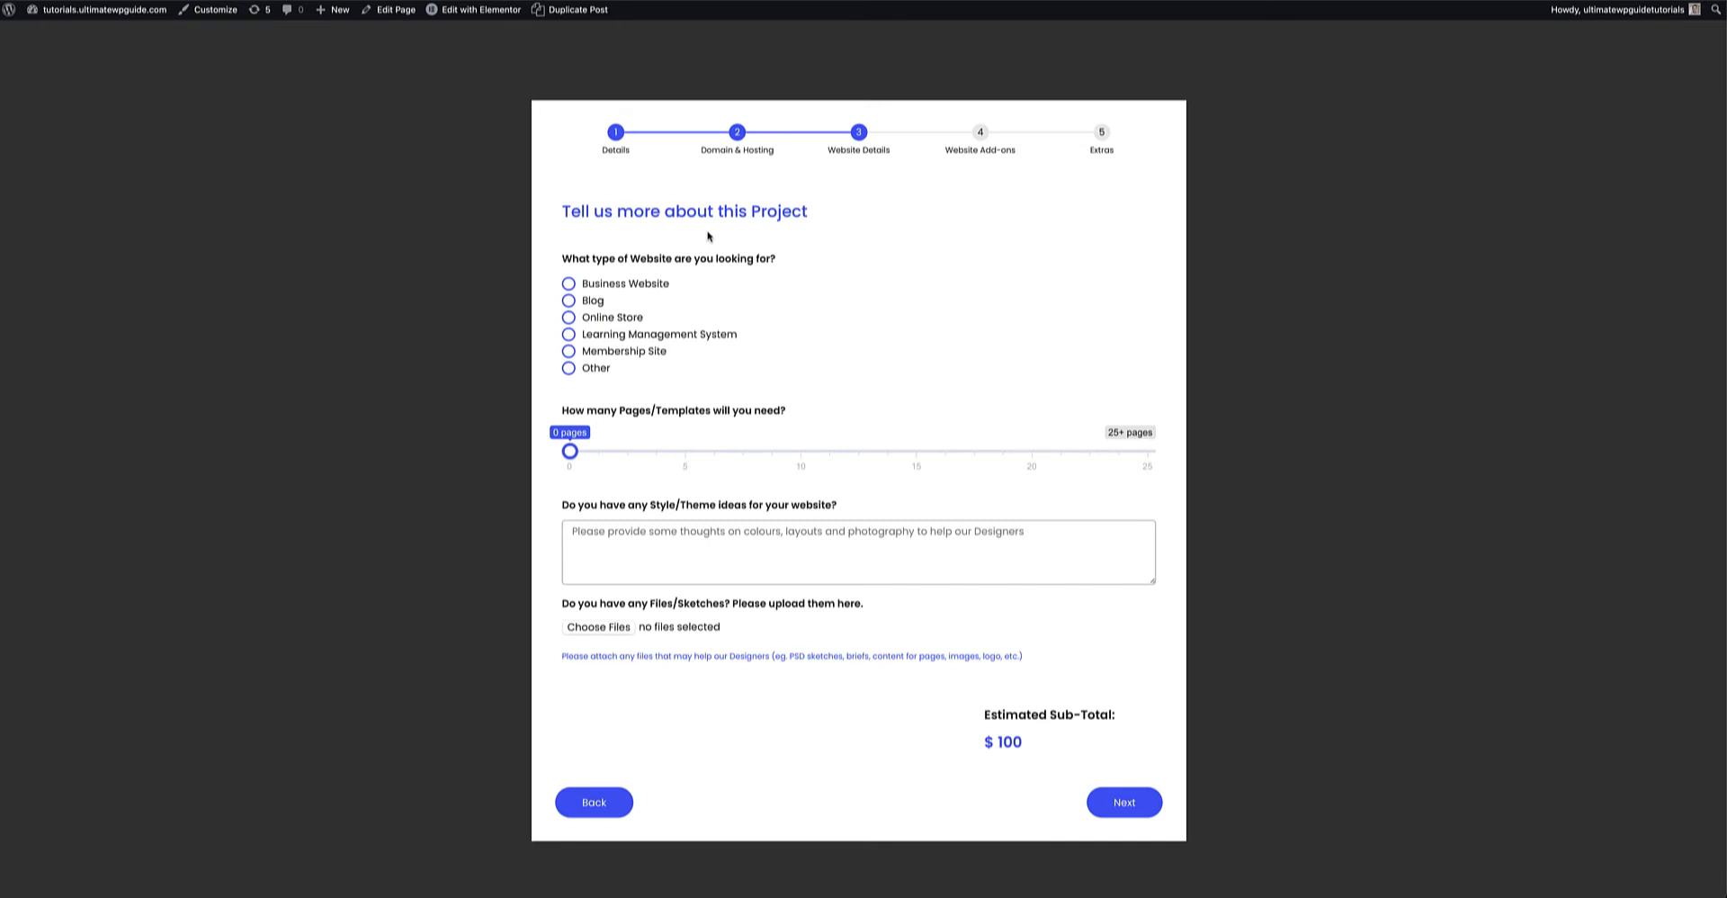
Choose Blog as the website type and try several page counts, ending at 15 pages.
click(611, 287)
click(595, 303)
drag(570, 452, 800, 451)
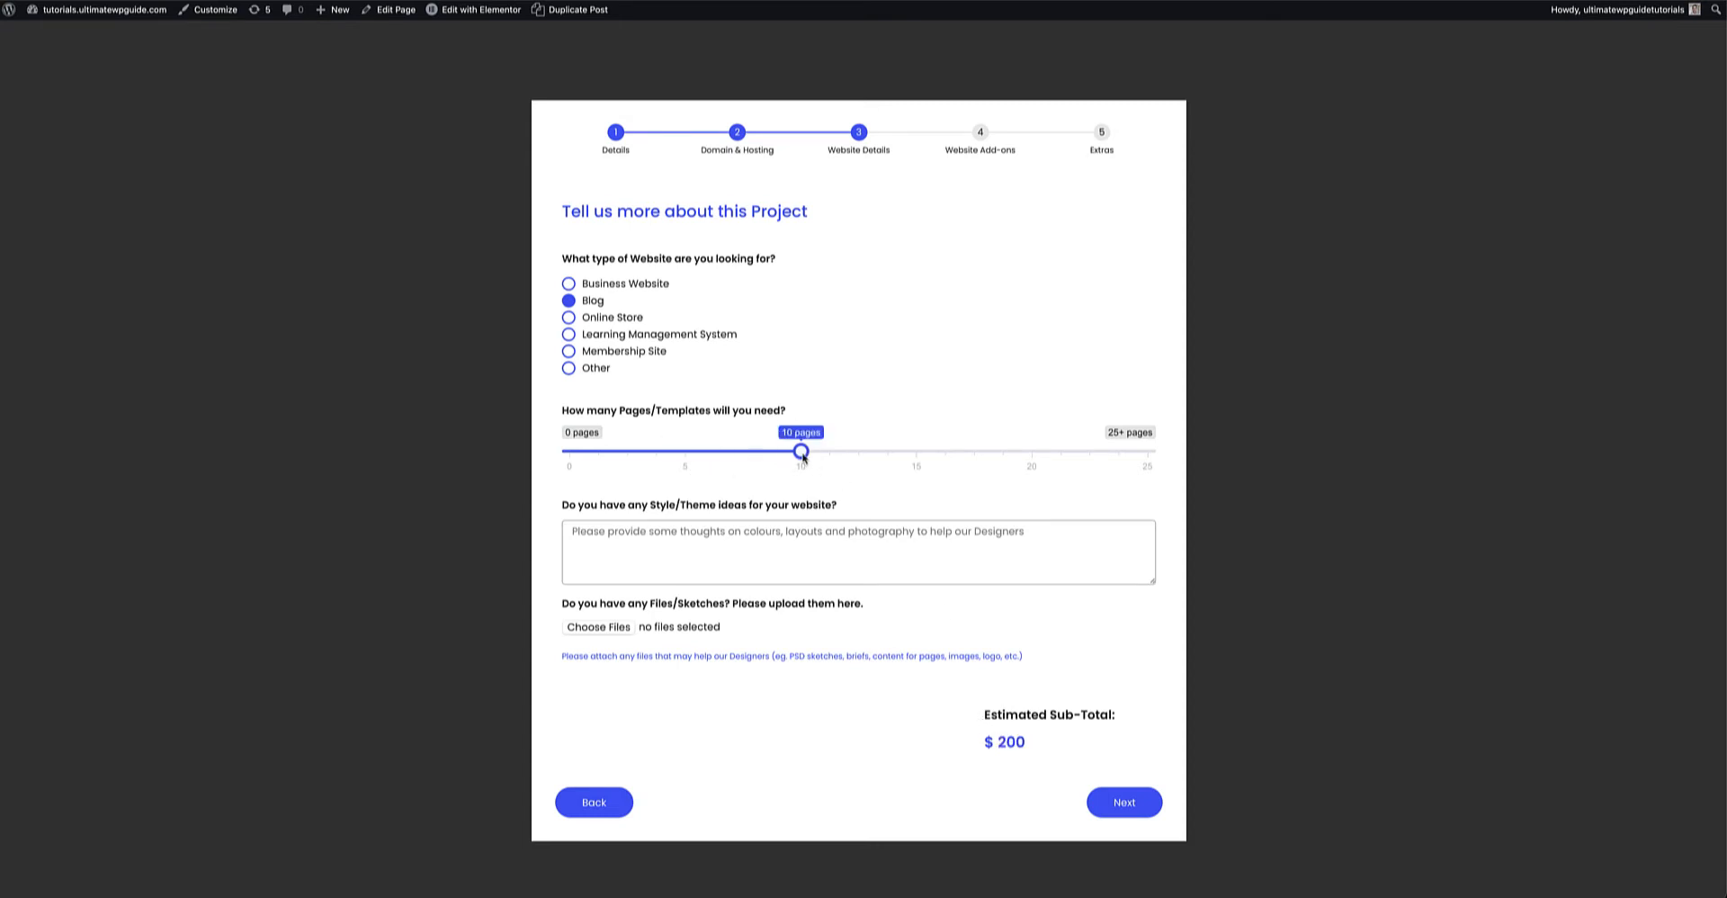
drag(802, 452, 1033, 455)
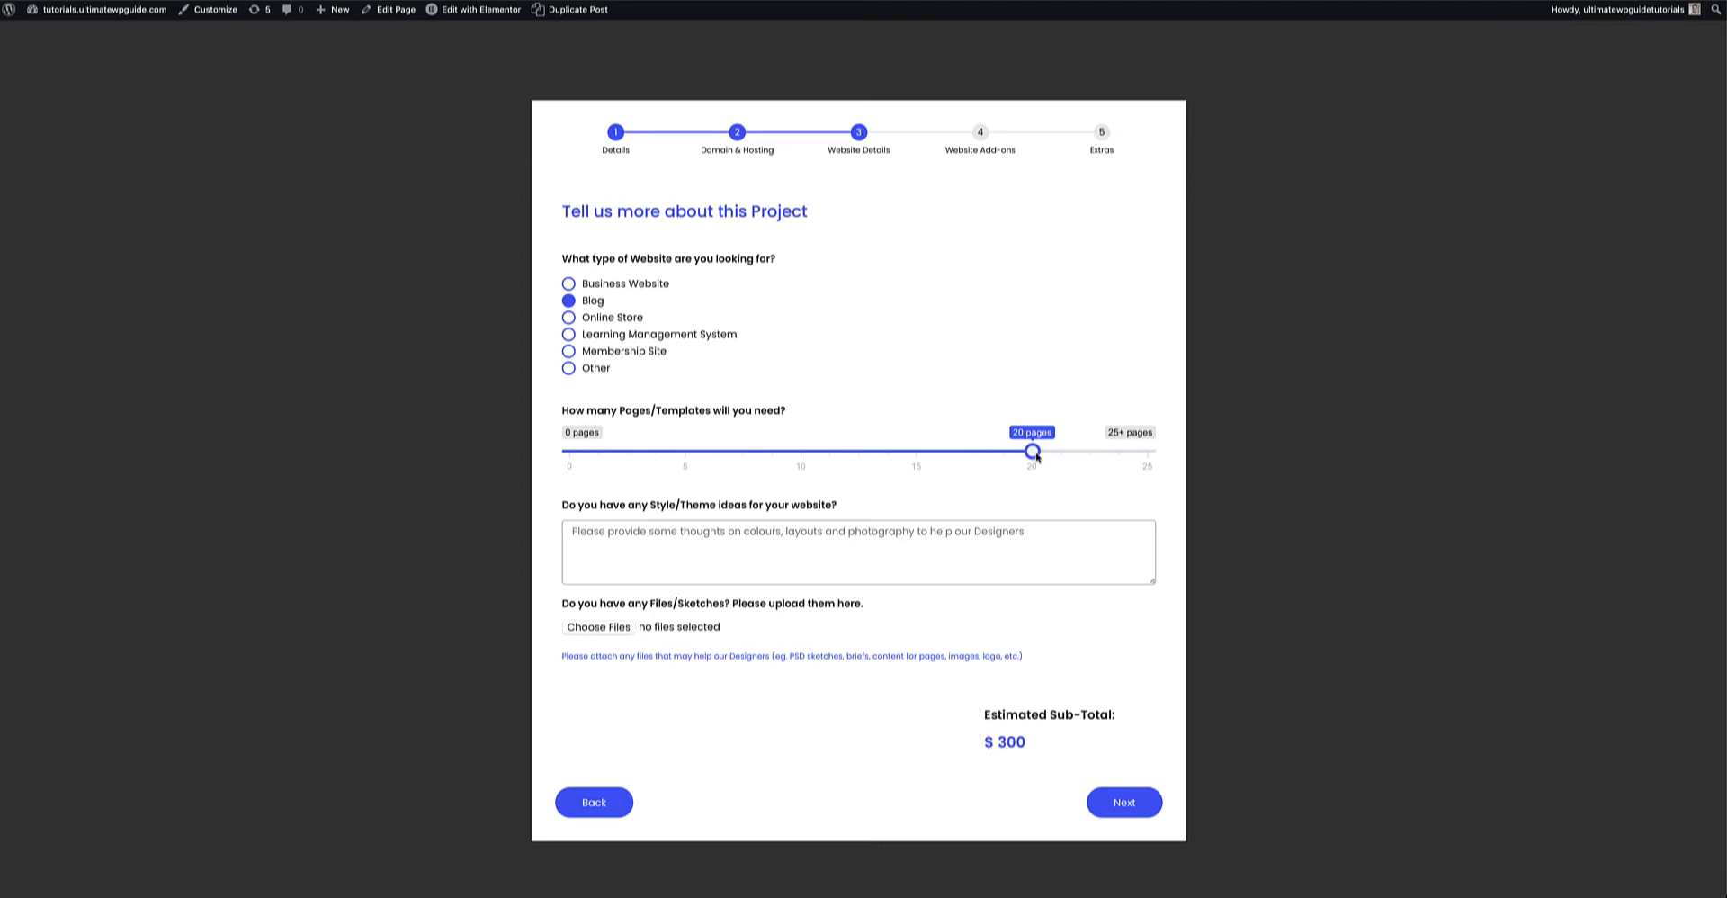
drag(1034, 452, 917, 453)
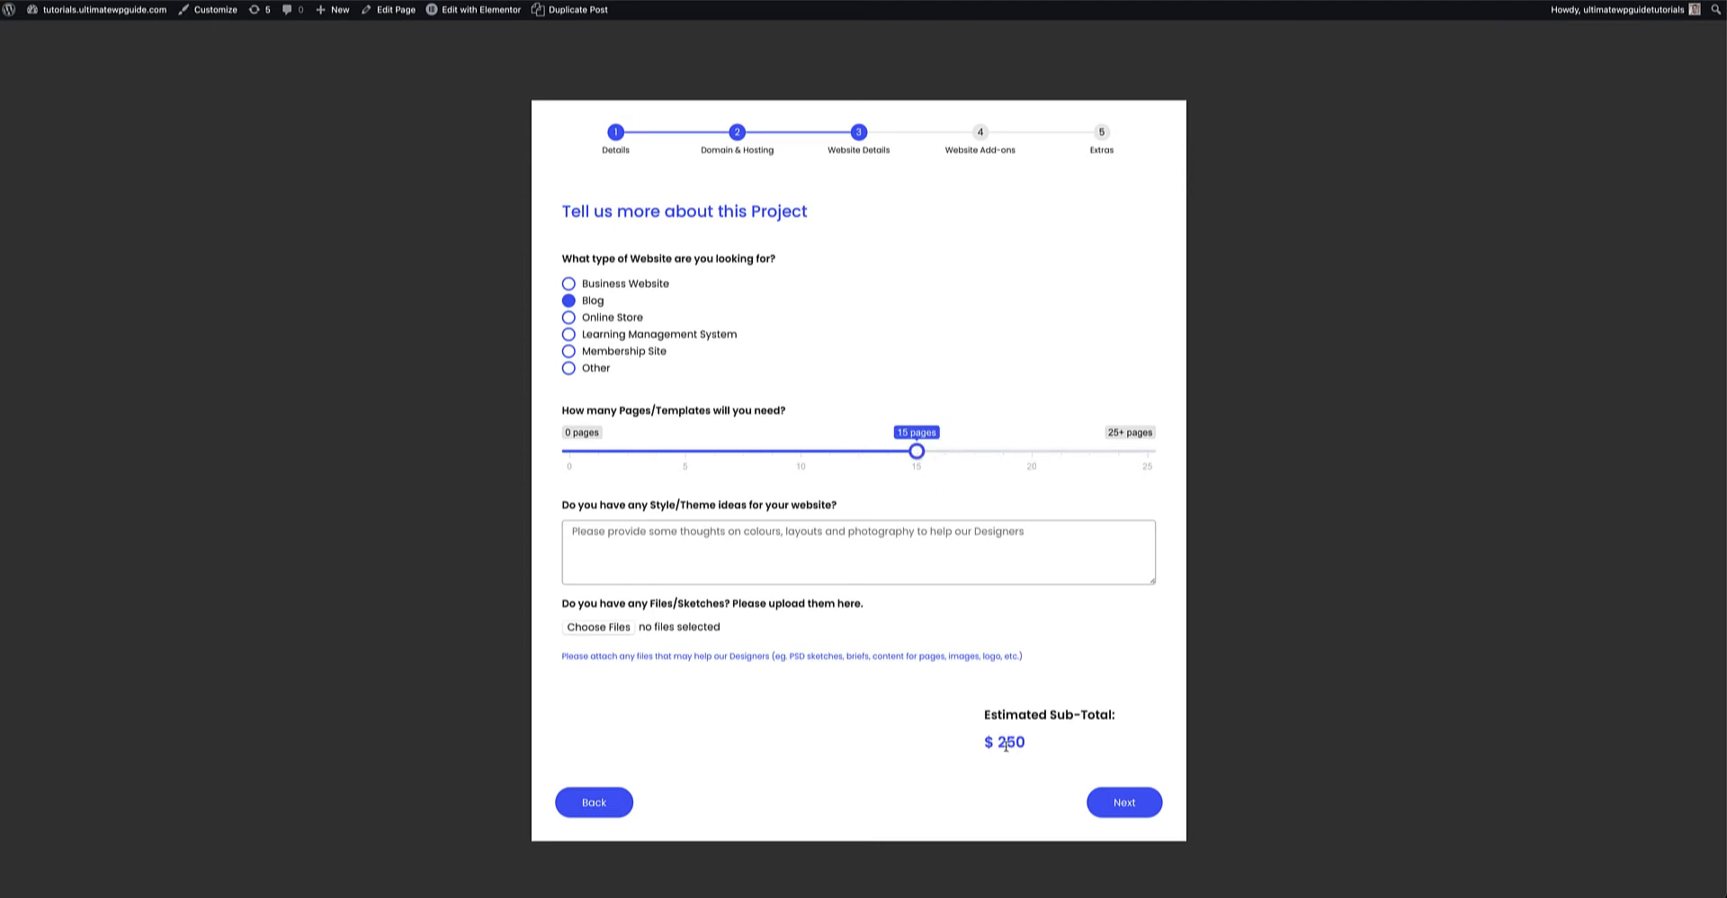
Change the website type to Online Store and set the number of products to 75.
click(627, 320)
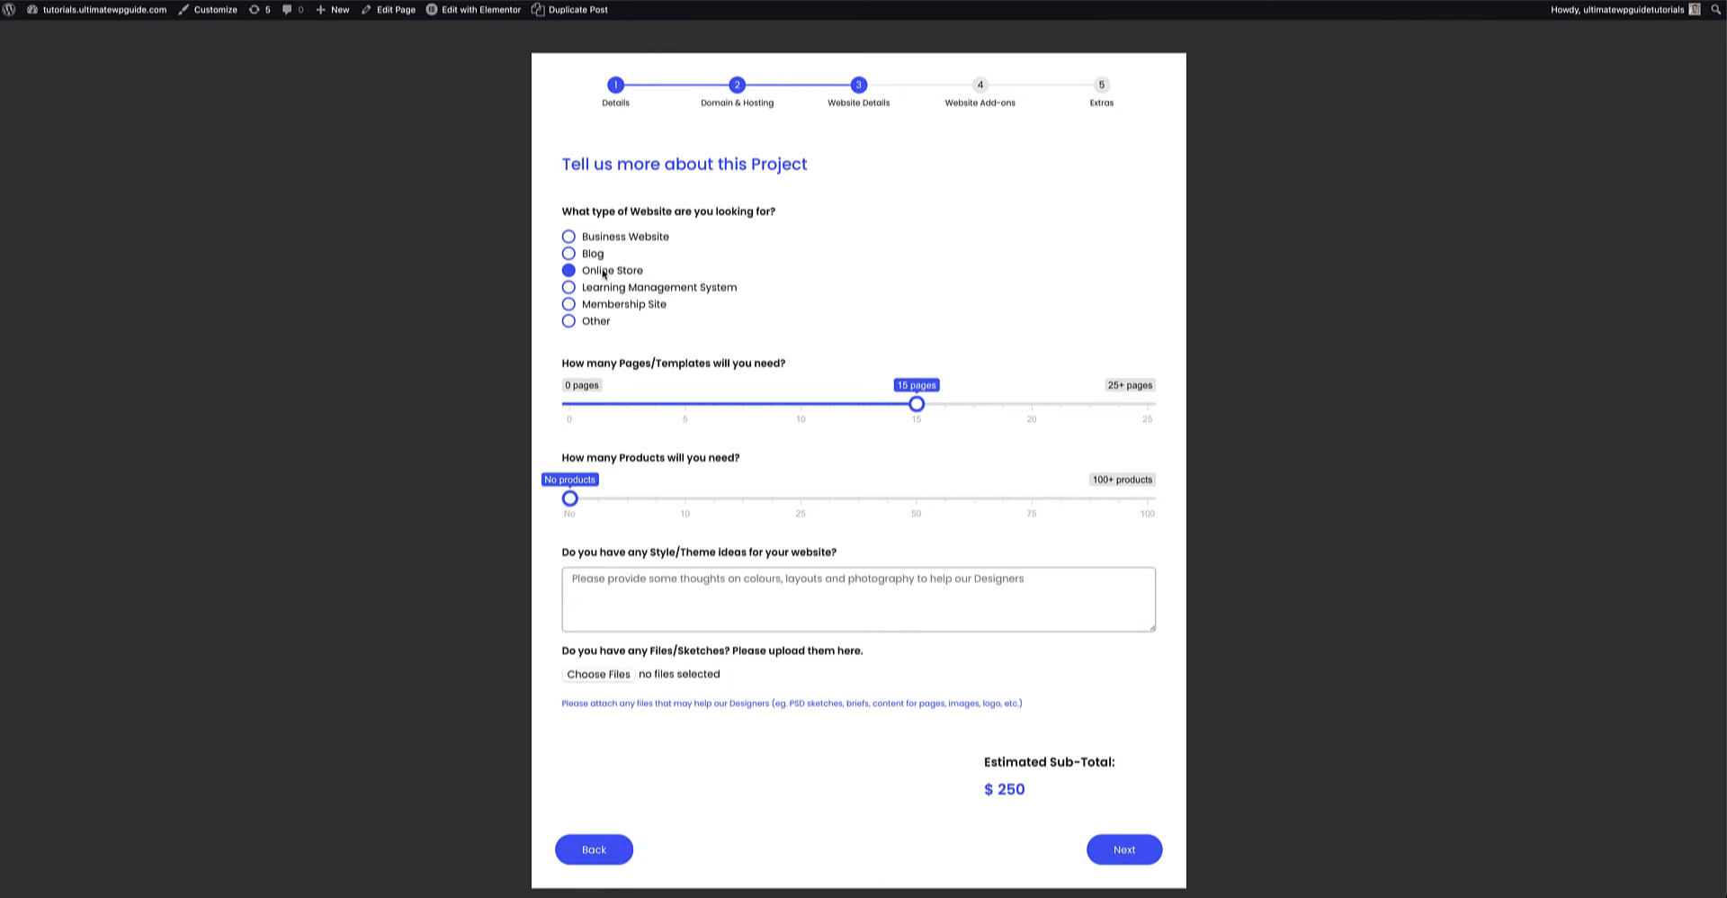
drag(570, 497, 1030, 501)
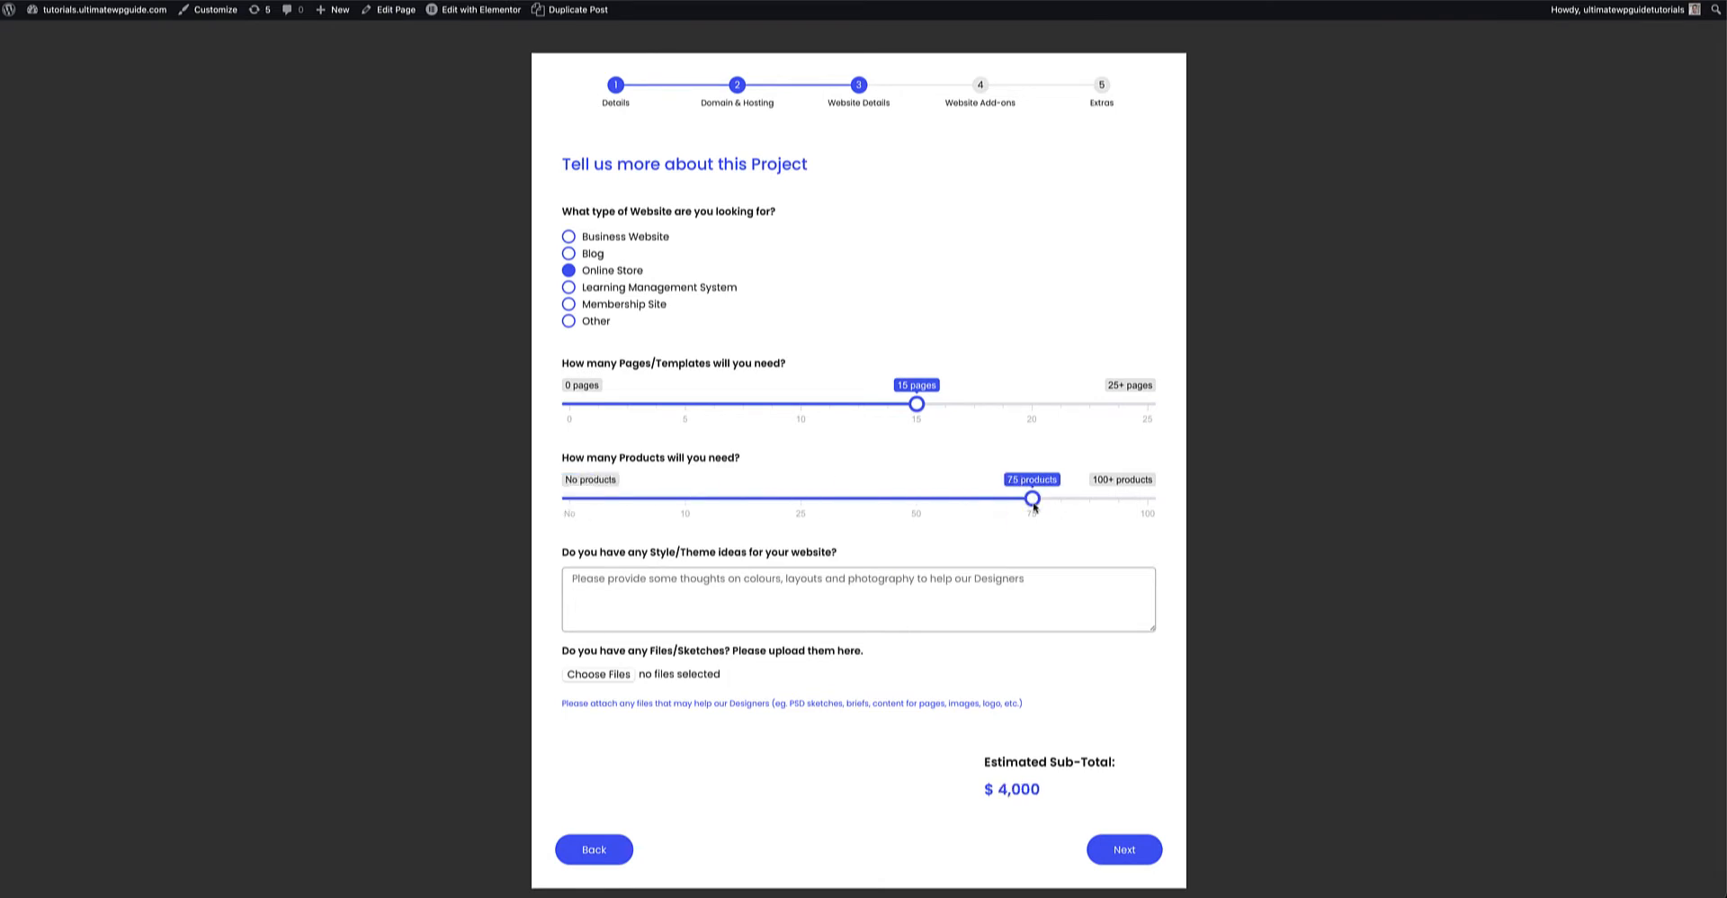
click(672, 584)
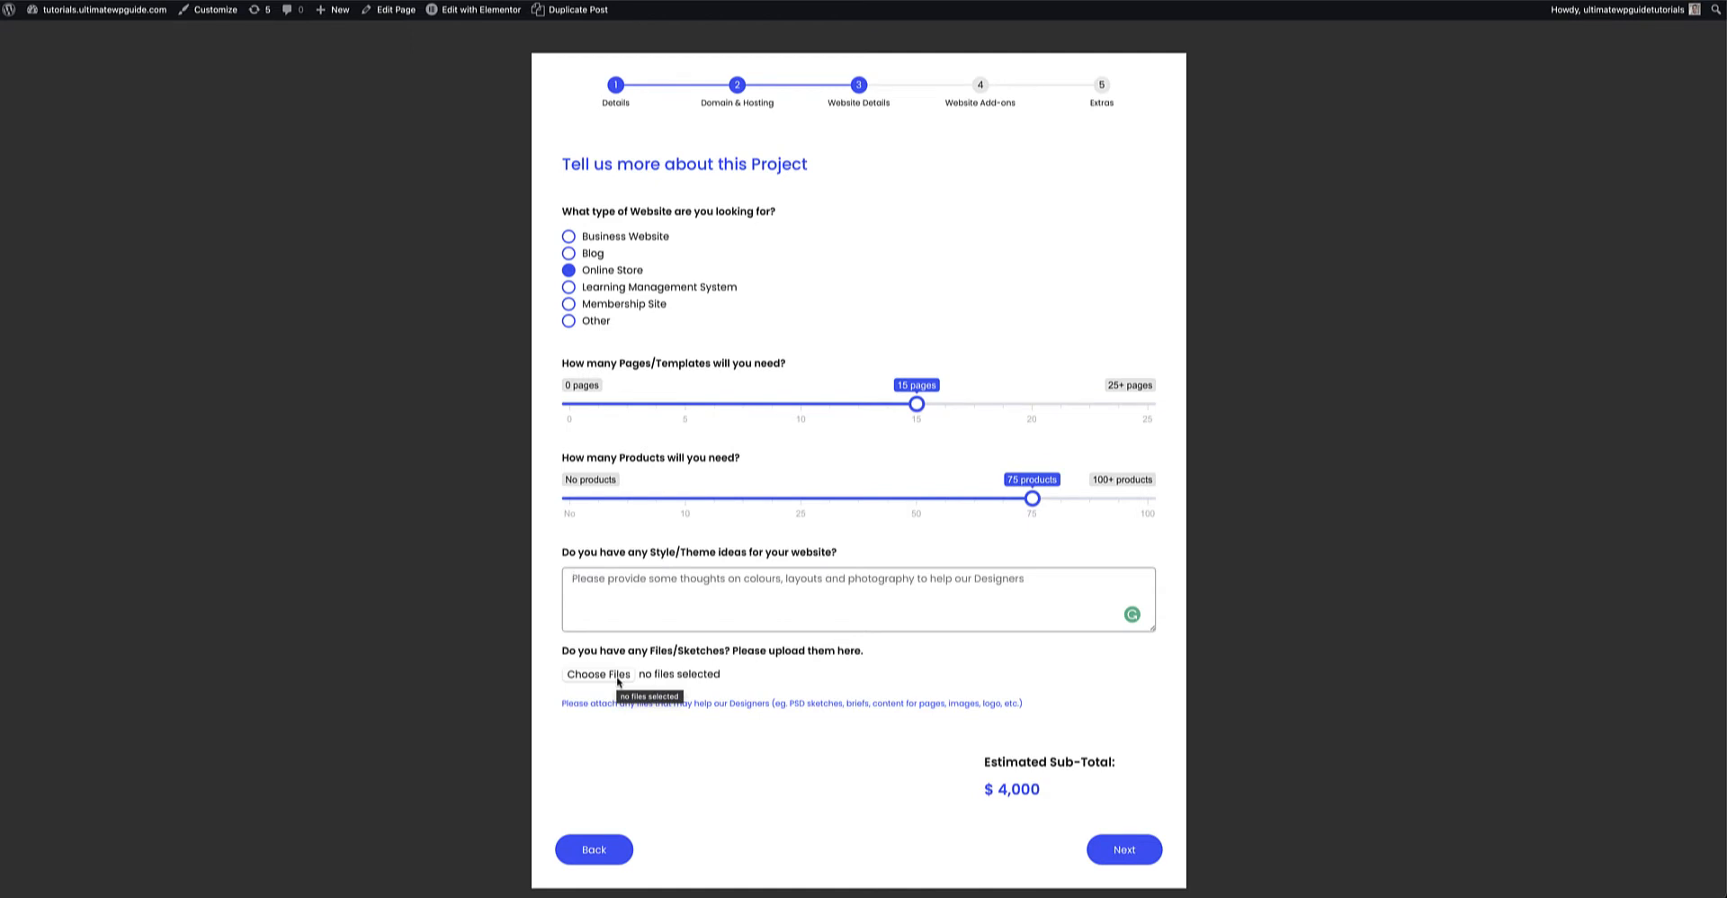
Continue to the Website Add-ons page and set stock images to 13 and copywriting to 12.
click(1118, 857)
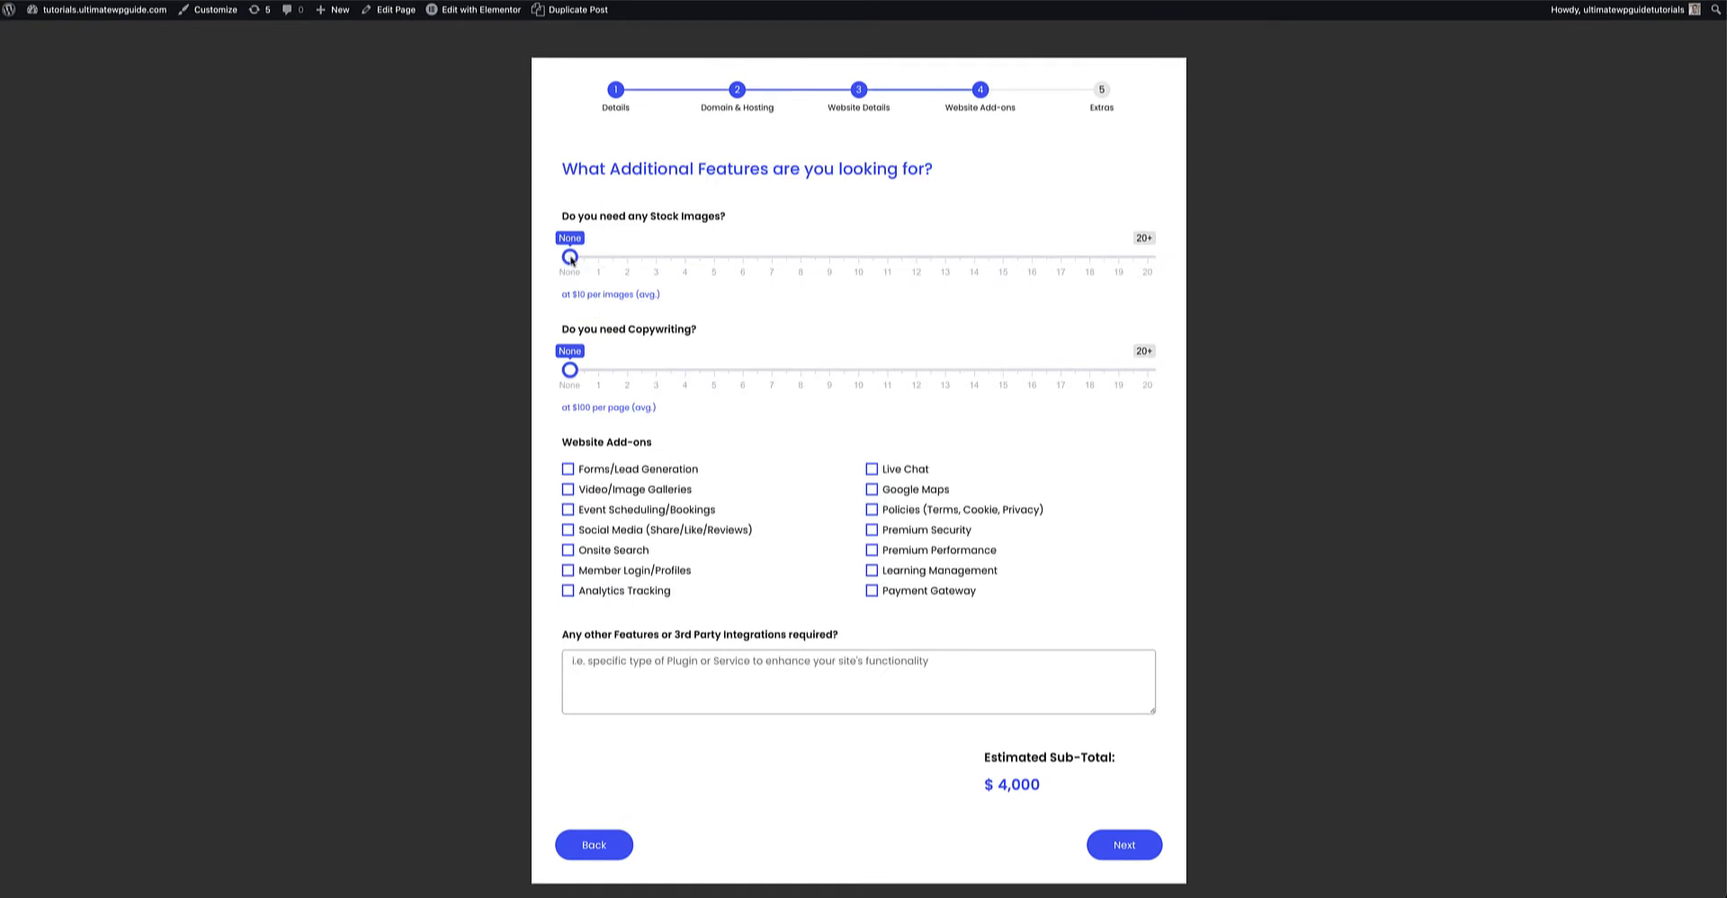
drag(570, 256, 945, 256)
drag(569, 370, 930, 374)
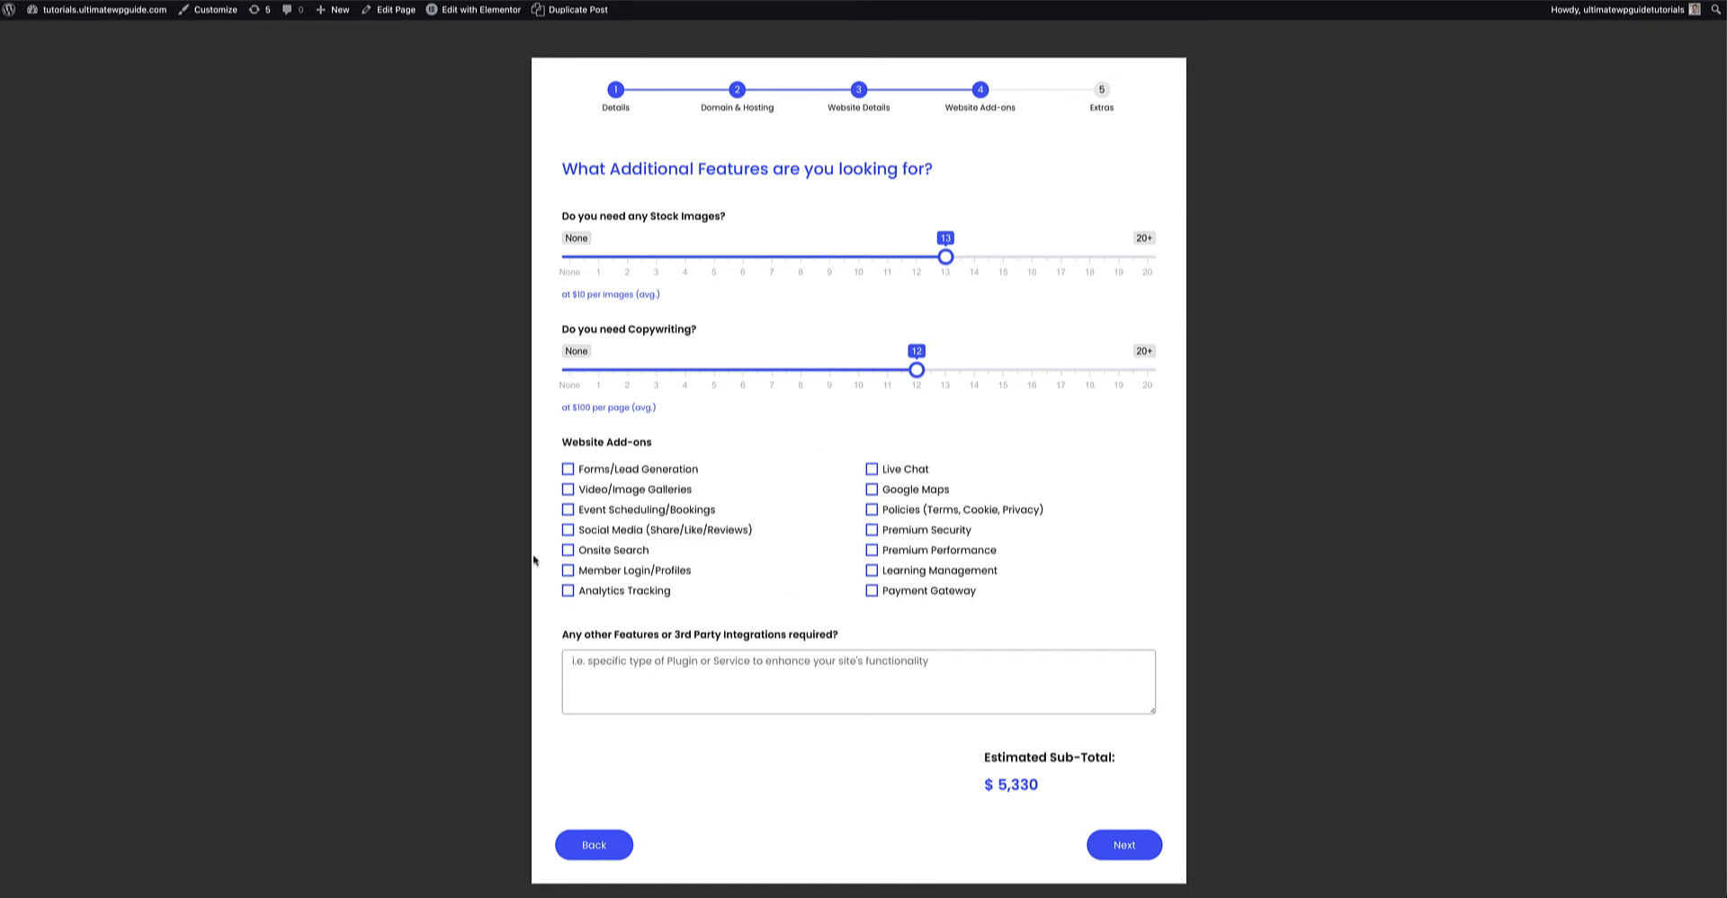
Select the Event Scheduling/Bookings, Premium Security, Premium Performance, Payment Gateway and Live Chat add-ons, checking the estimated sub-total.
click(569, 510)
double_click(998, 785)
click(927, 531)
click(922, 553)
click(914, 591)
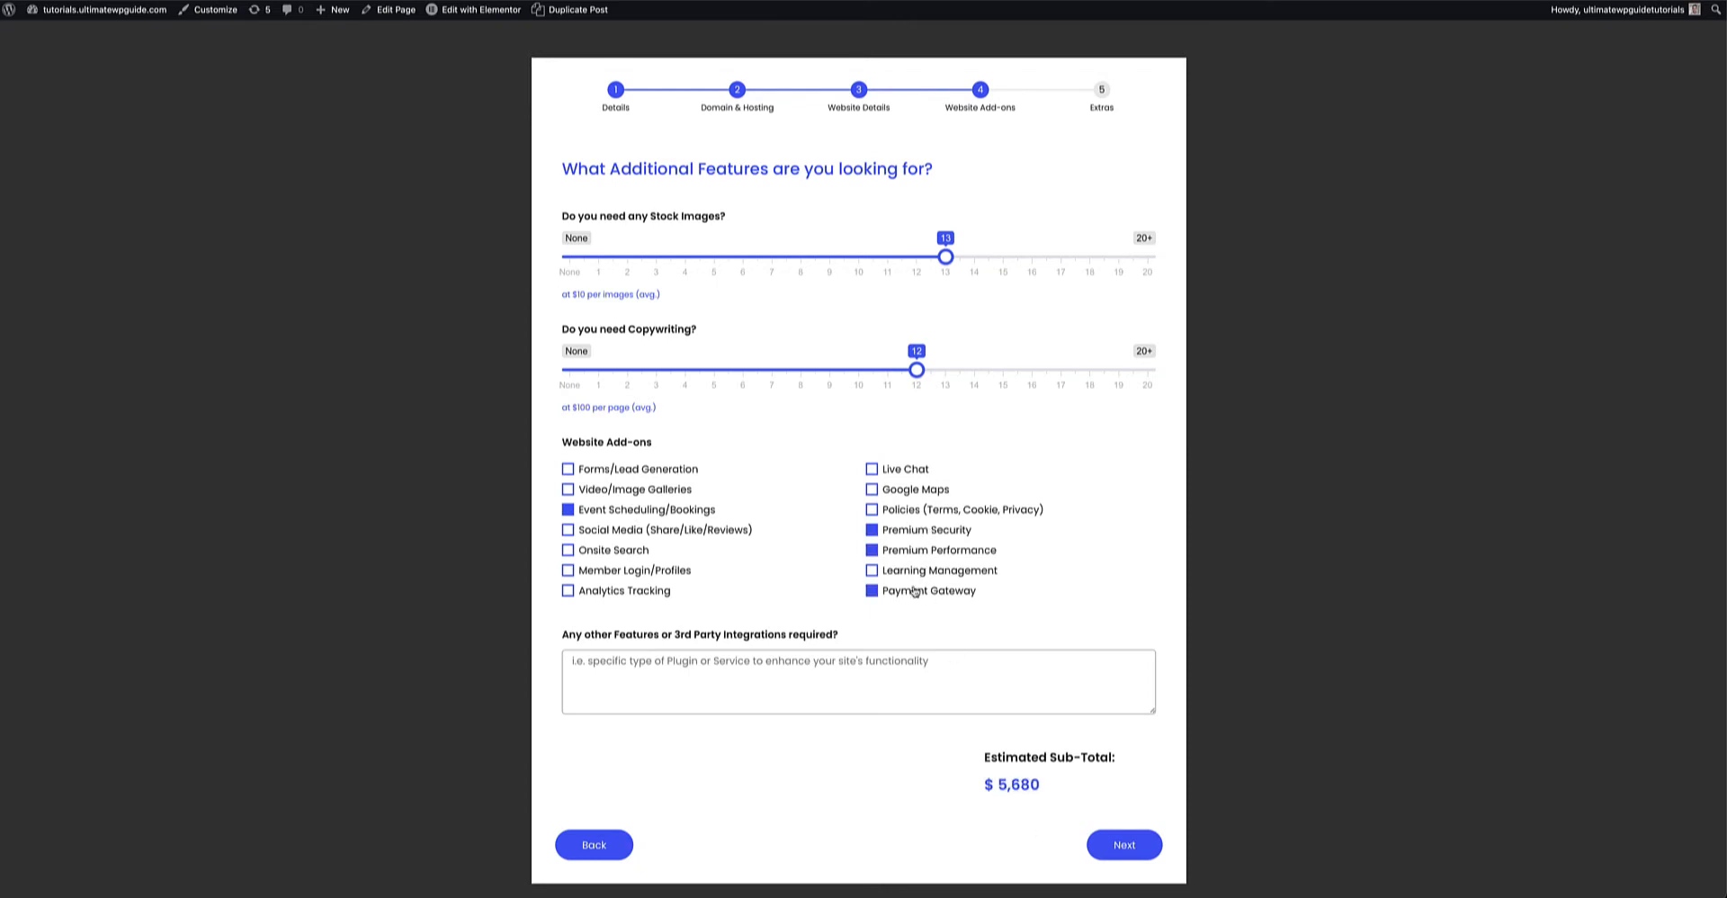
click(905, 469)
Continue to the Extras page and choose Medium logo design and the Basic website maintenance plan.
click(1125, 845)
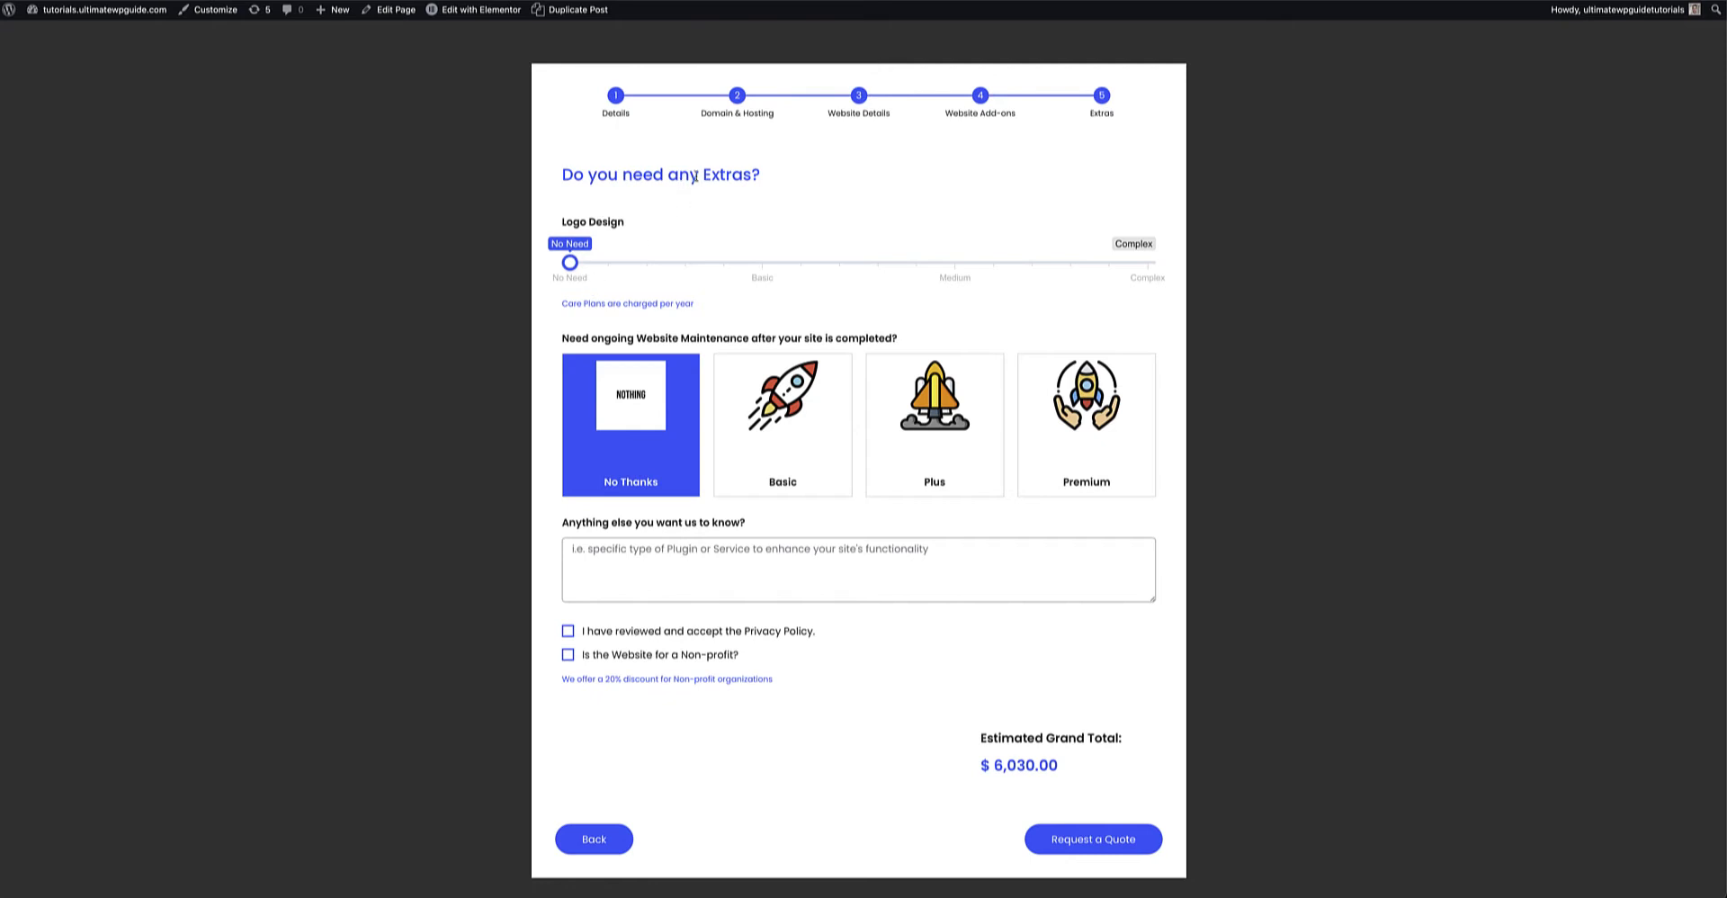
drag(570, 263, 957, 264)
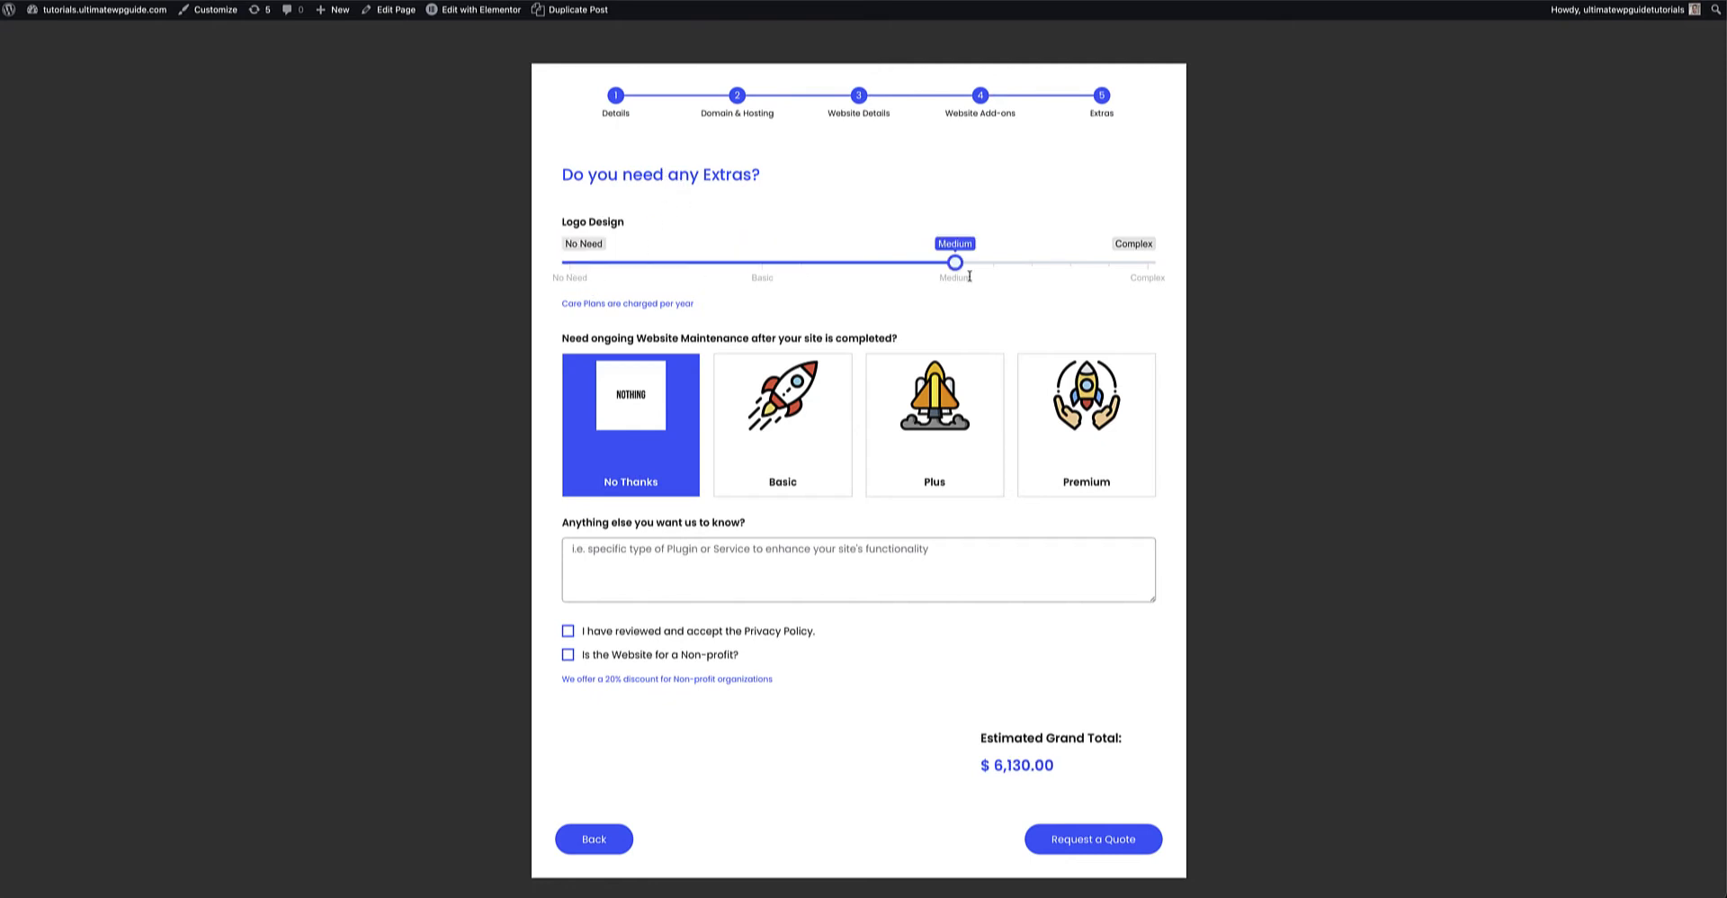
click(796, 442)
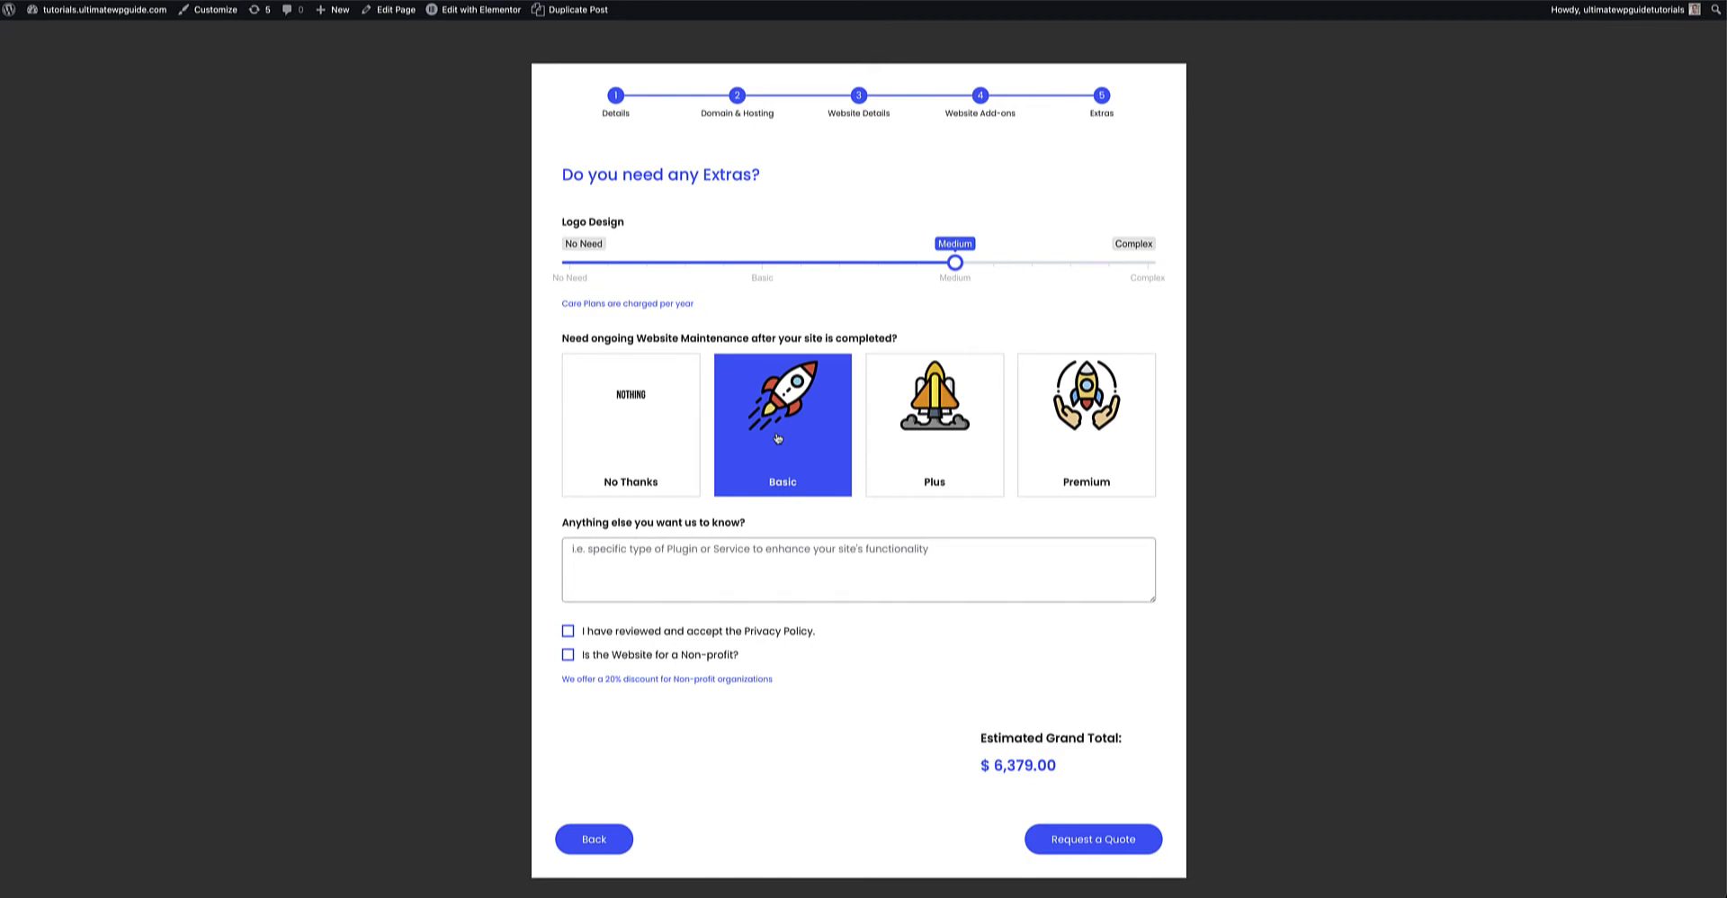
Accept the Privacy Policy and mark the website as being for a non-profit.
click(656, 552)
click(652, 638)
click(637, 661)
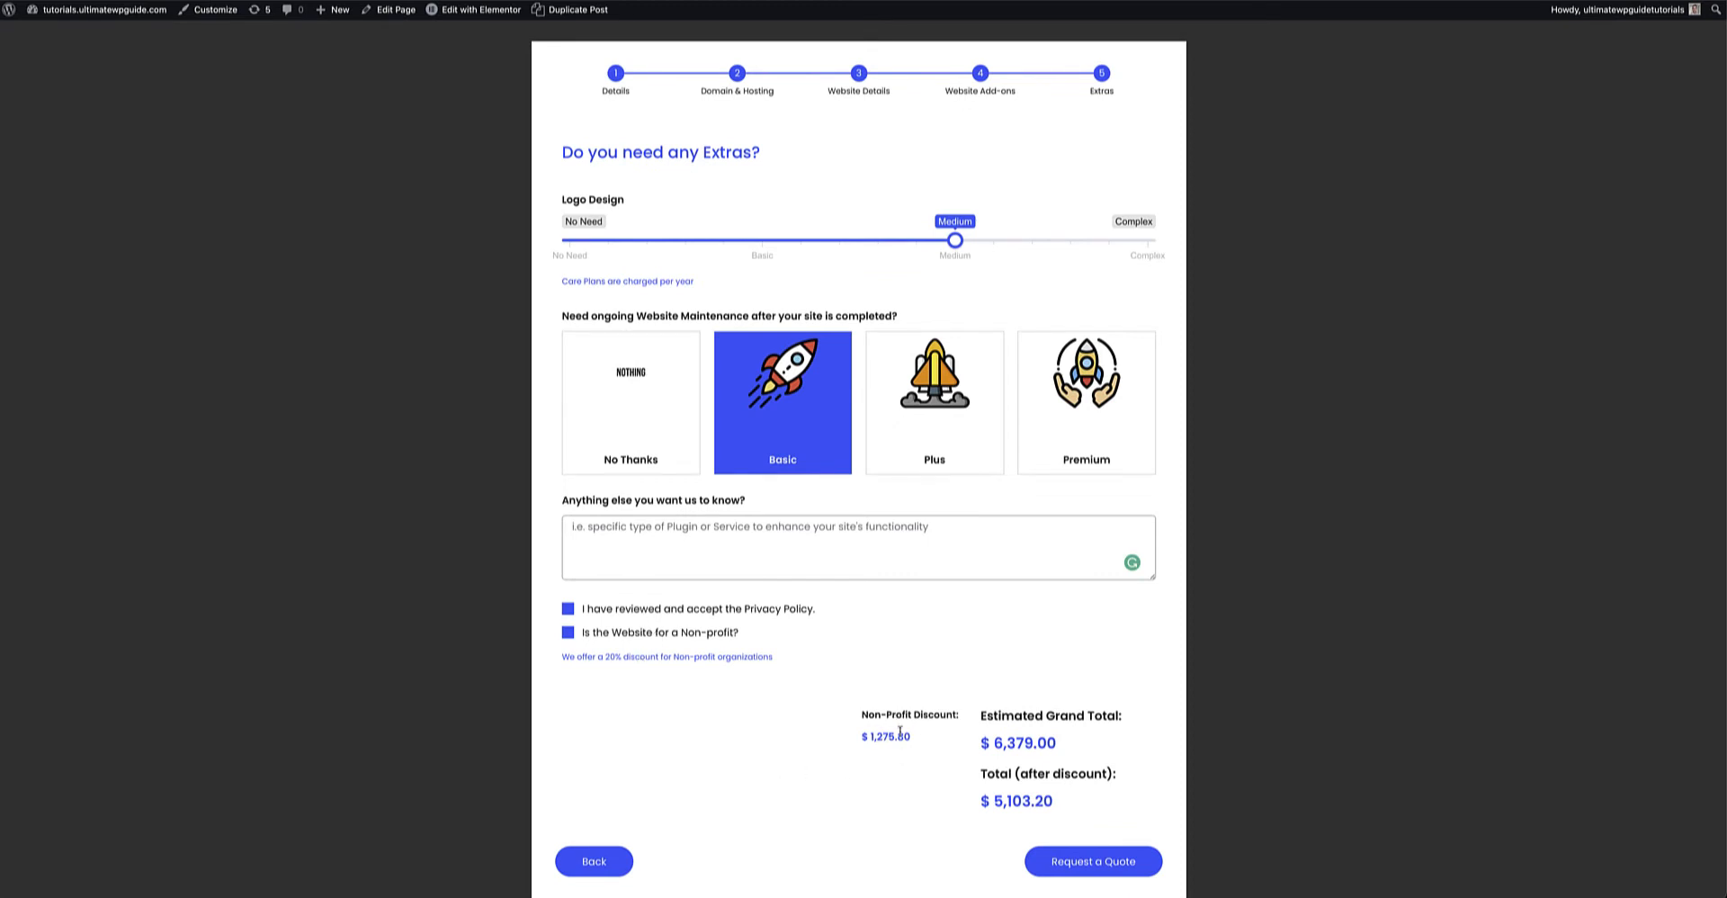
Highlight the non-profit discount and the total after discount to examine them.
drag(912, 736, 856, 736)
drag(1054, 801, 956, 804)
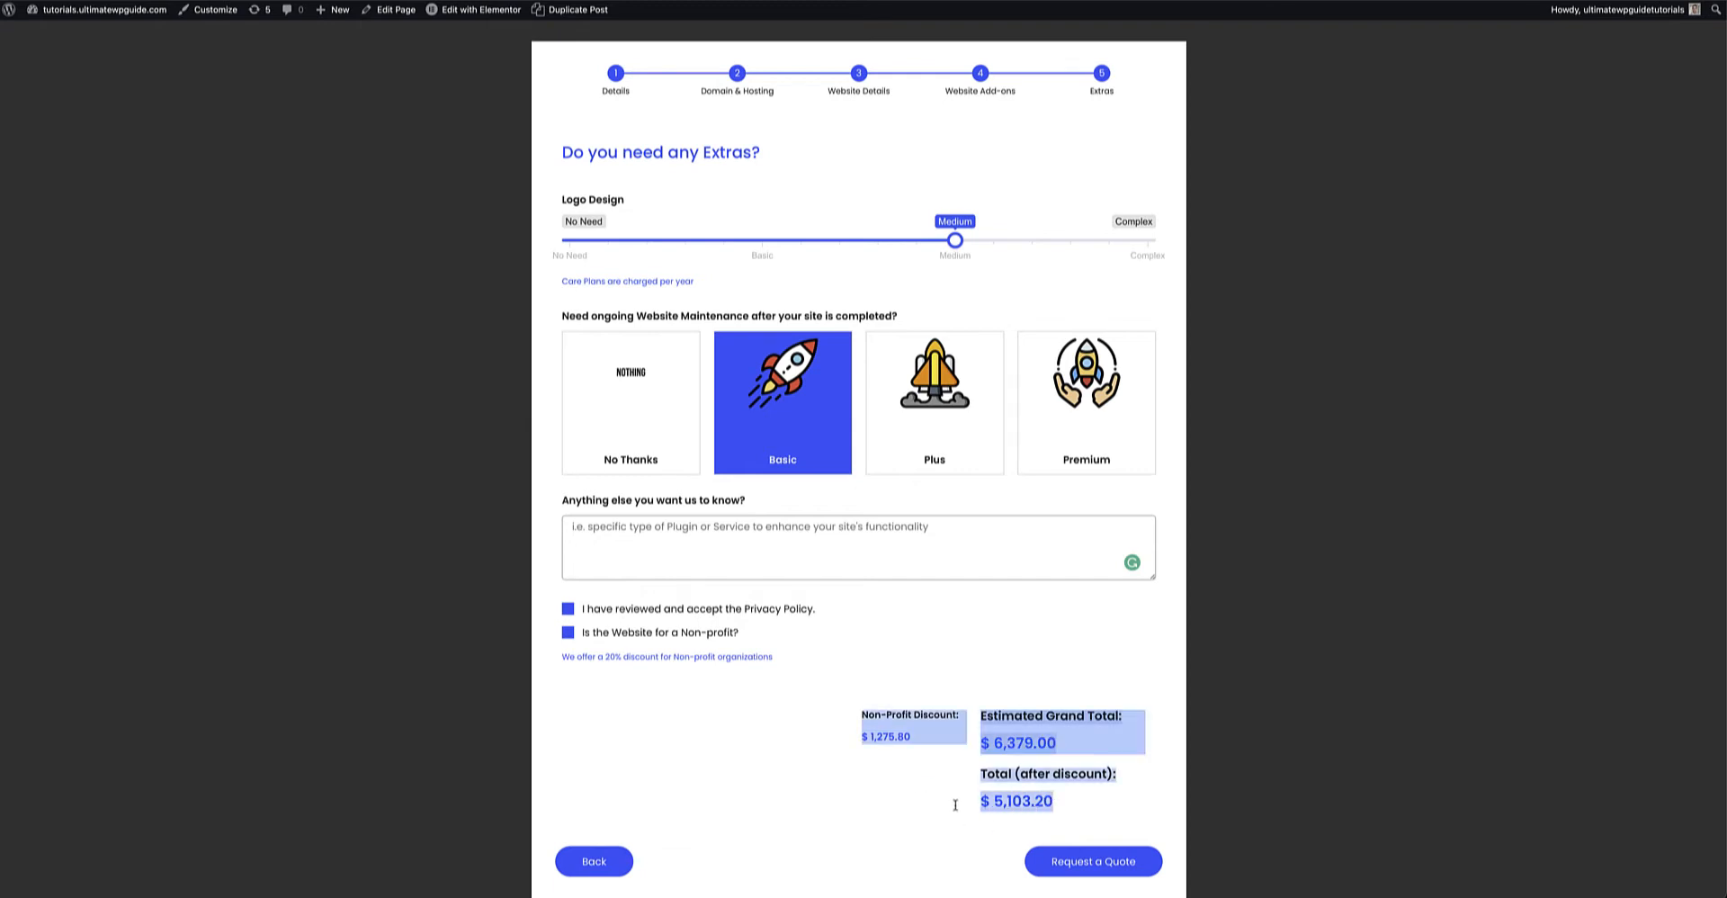
click(1052, 802)
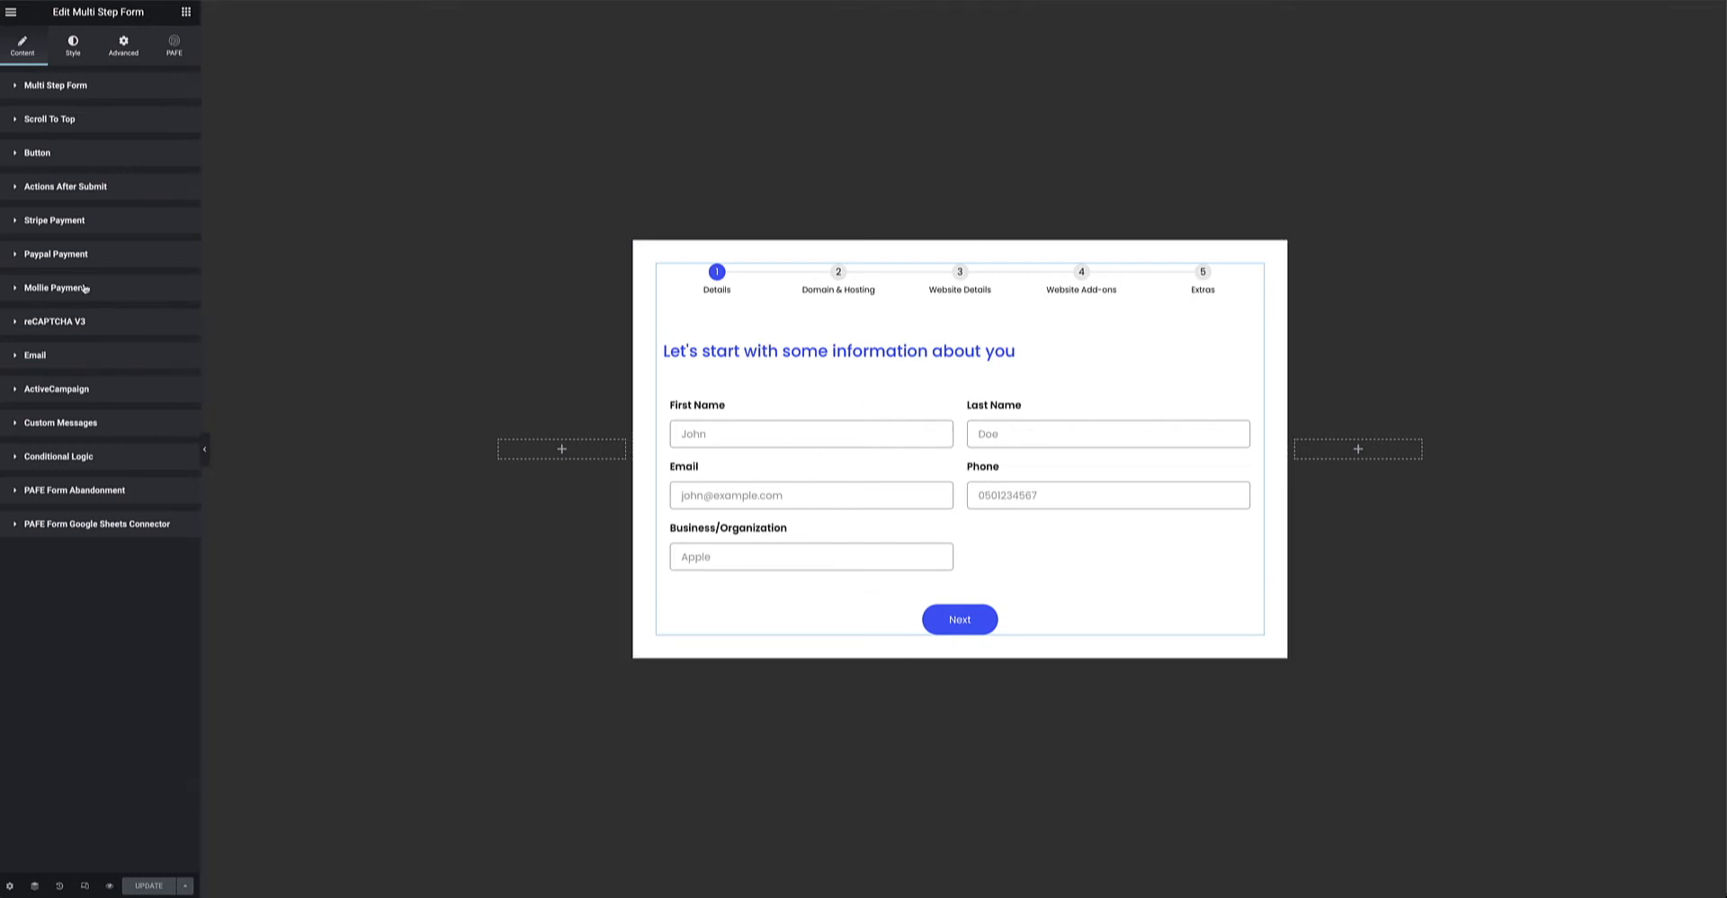
Examine the Multi Step Form's form ID and the Details step's title and template shortcode.
click(100, 90)
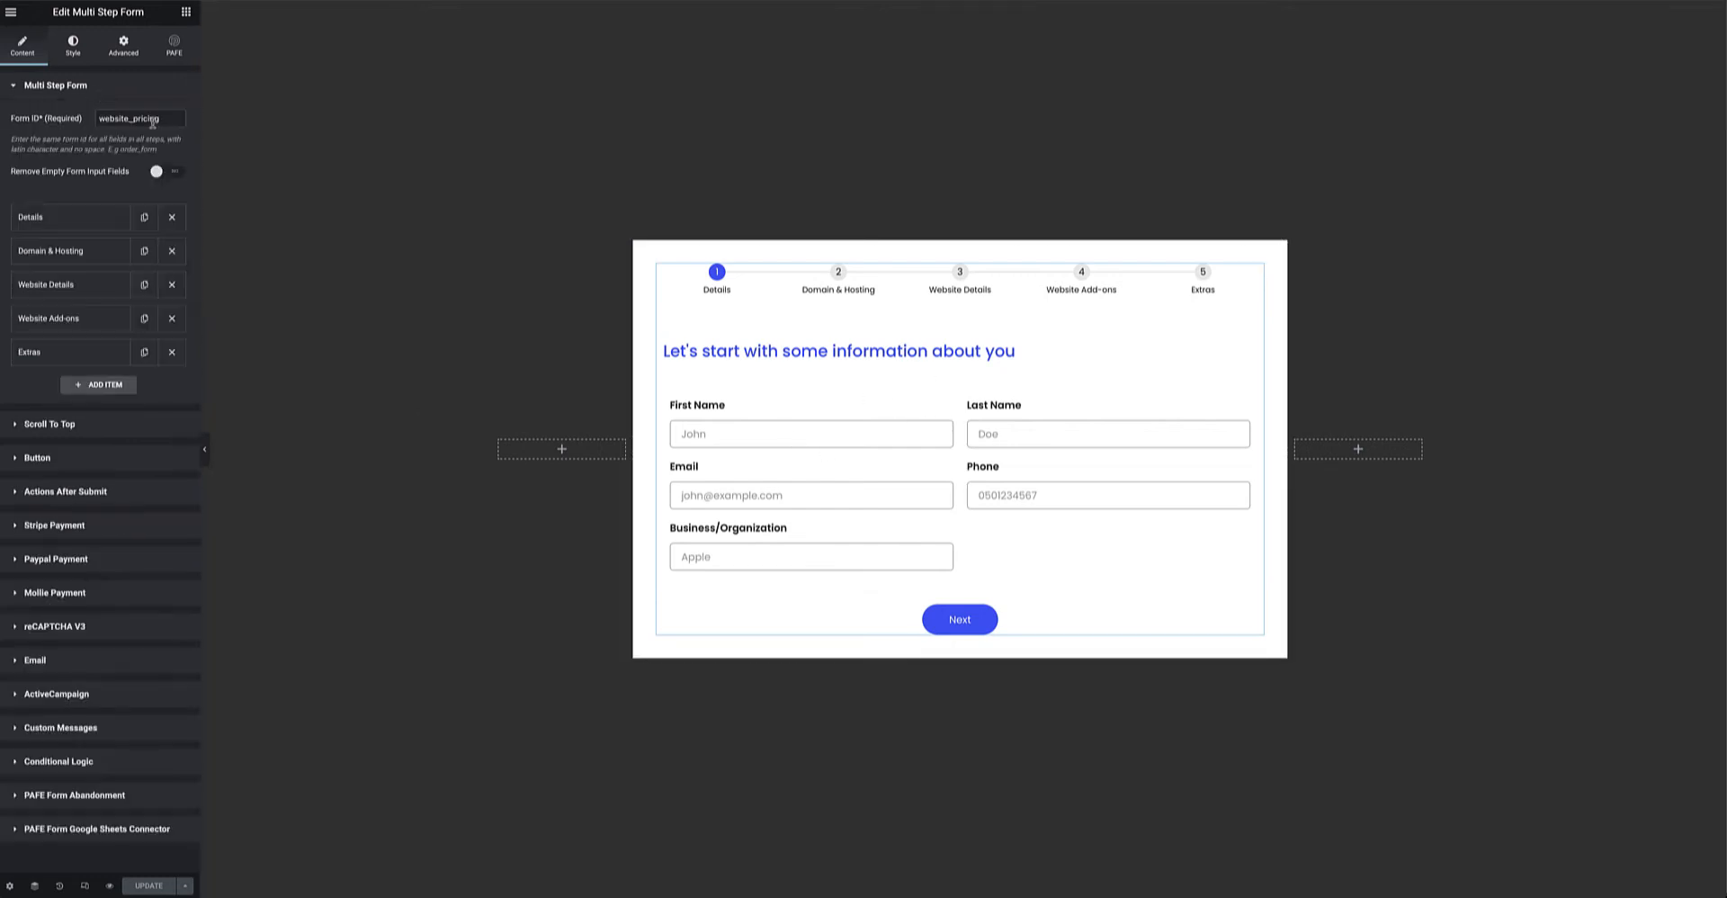
double_click(117, 120)
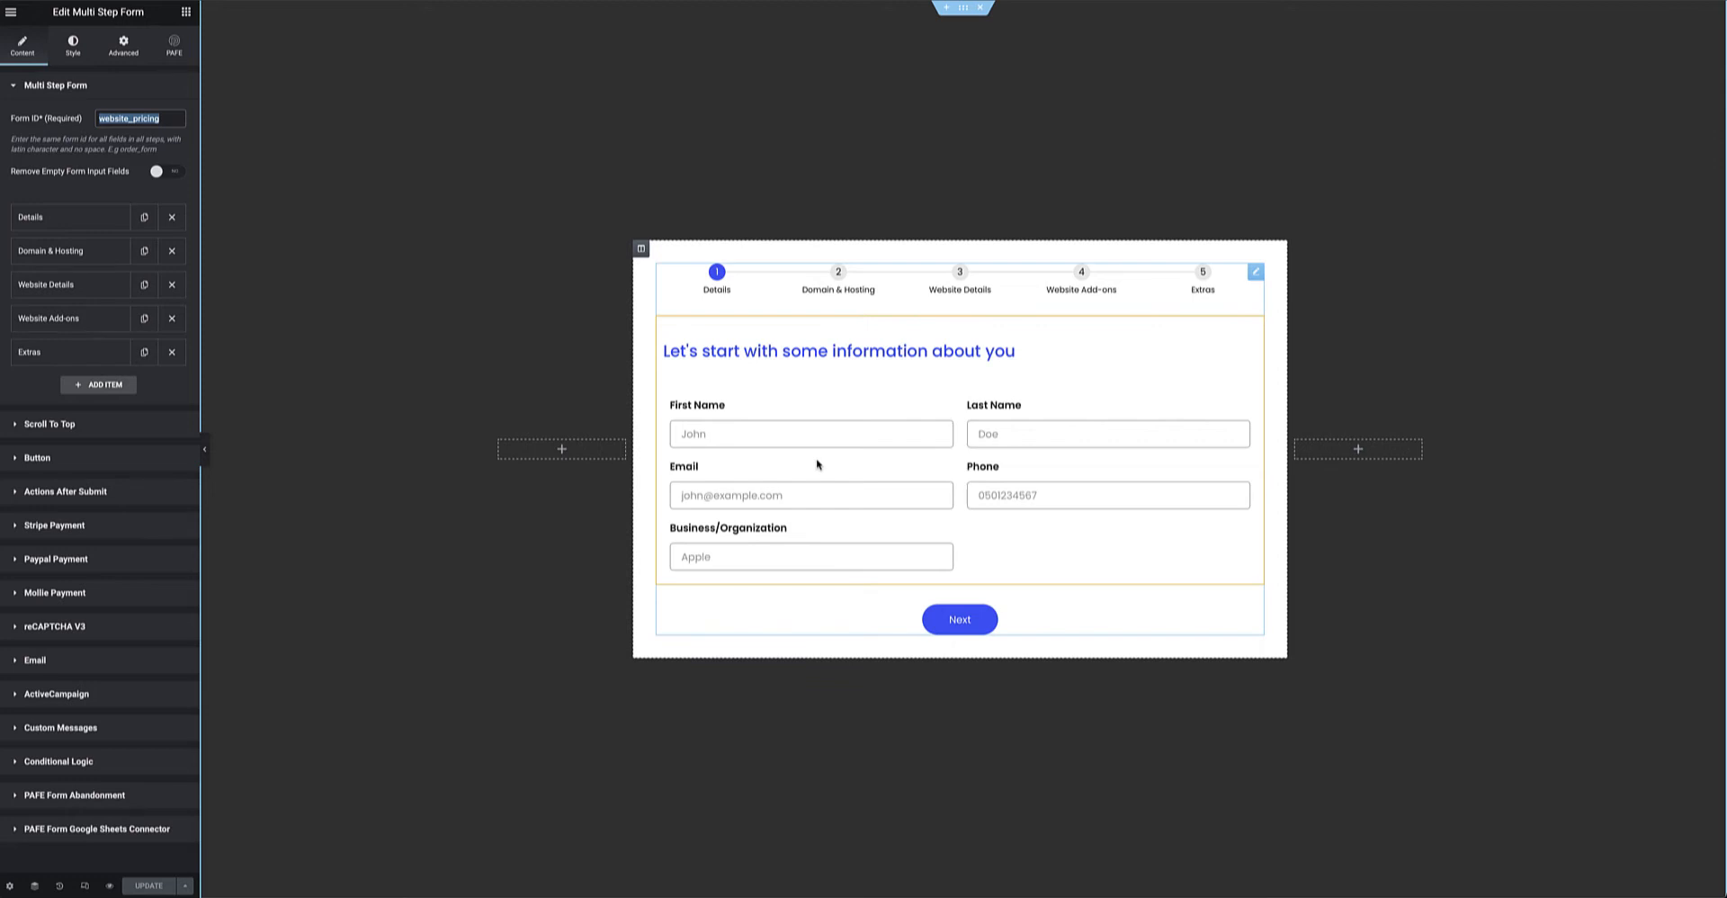
click(70, 223)
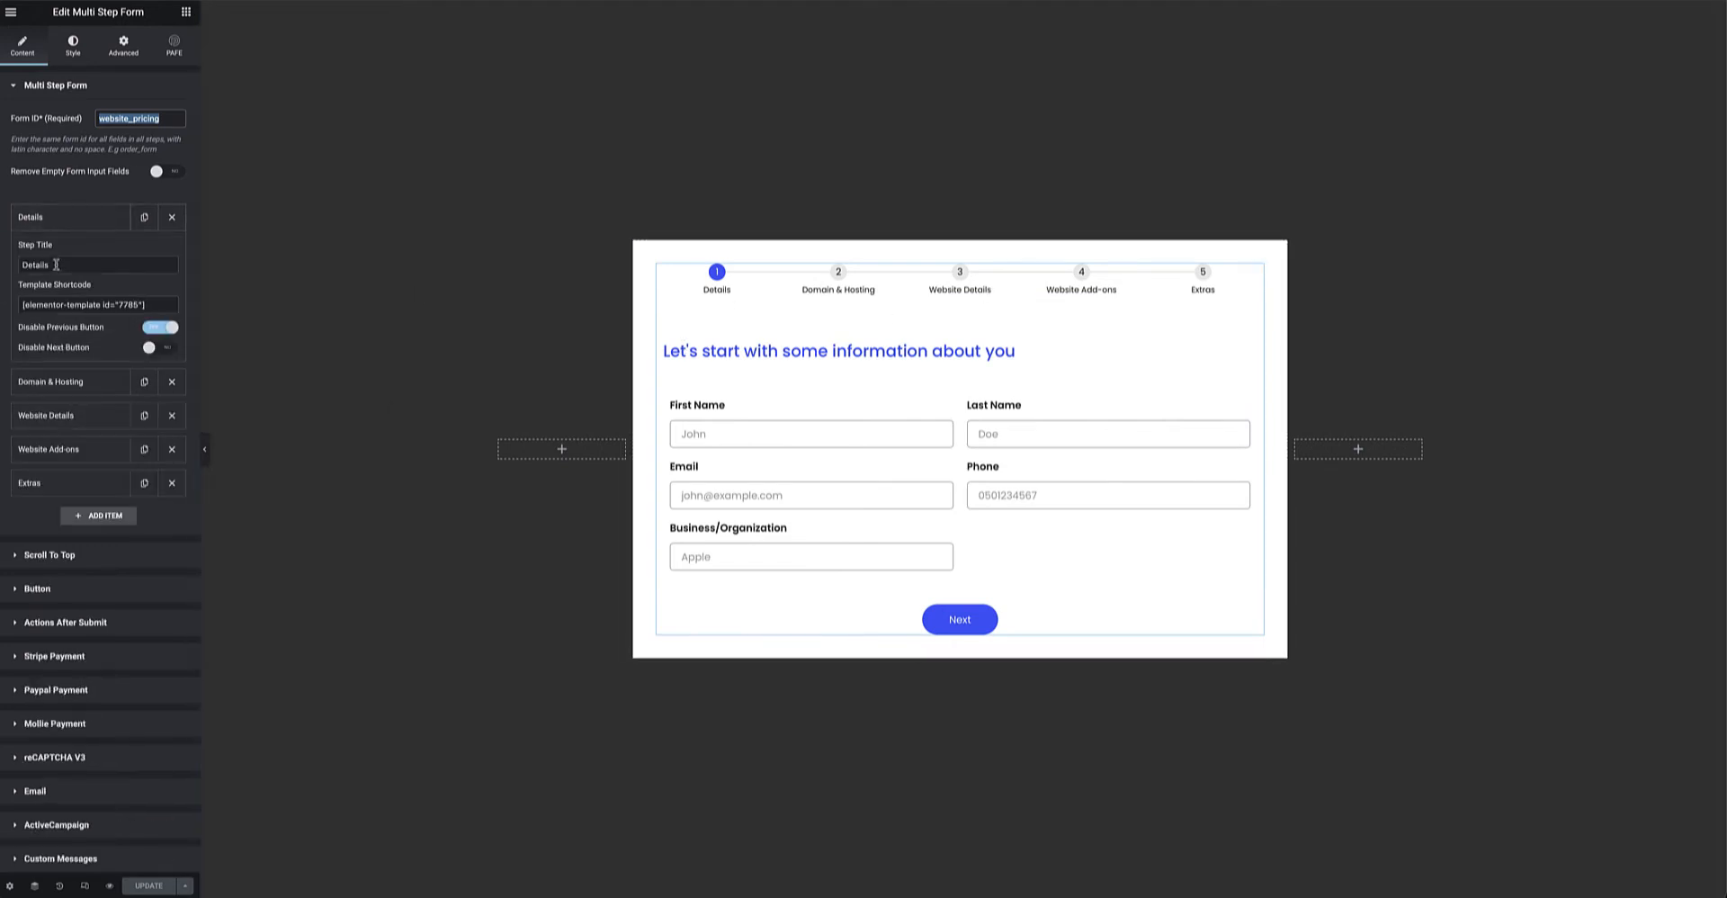
drag(57, 265, 11, 267)
drag(163, 305, 2, 300)
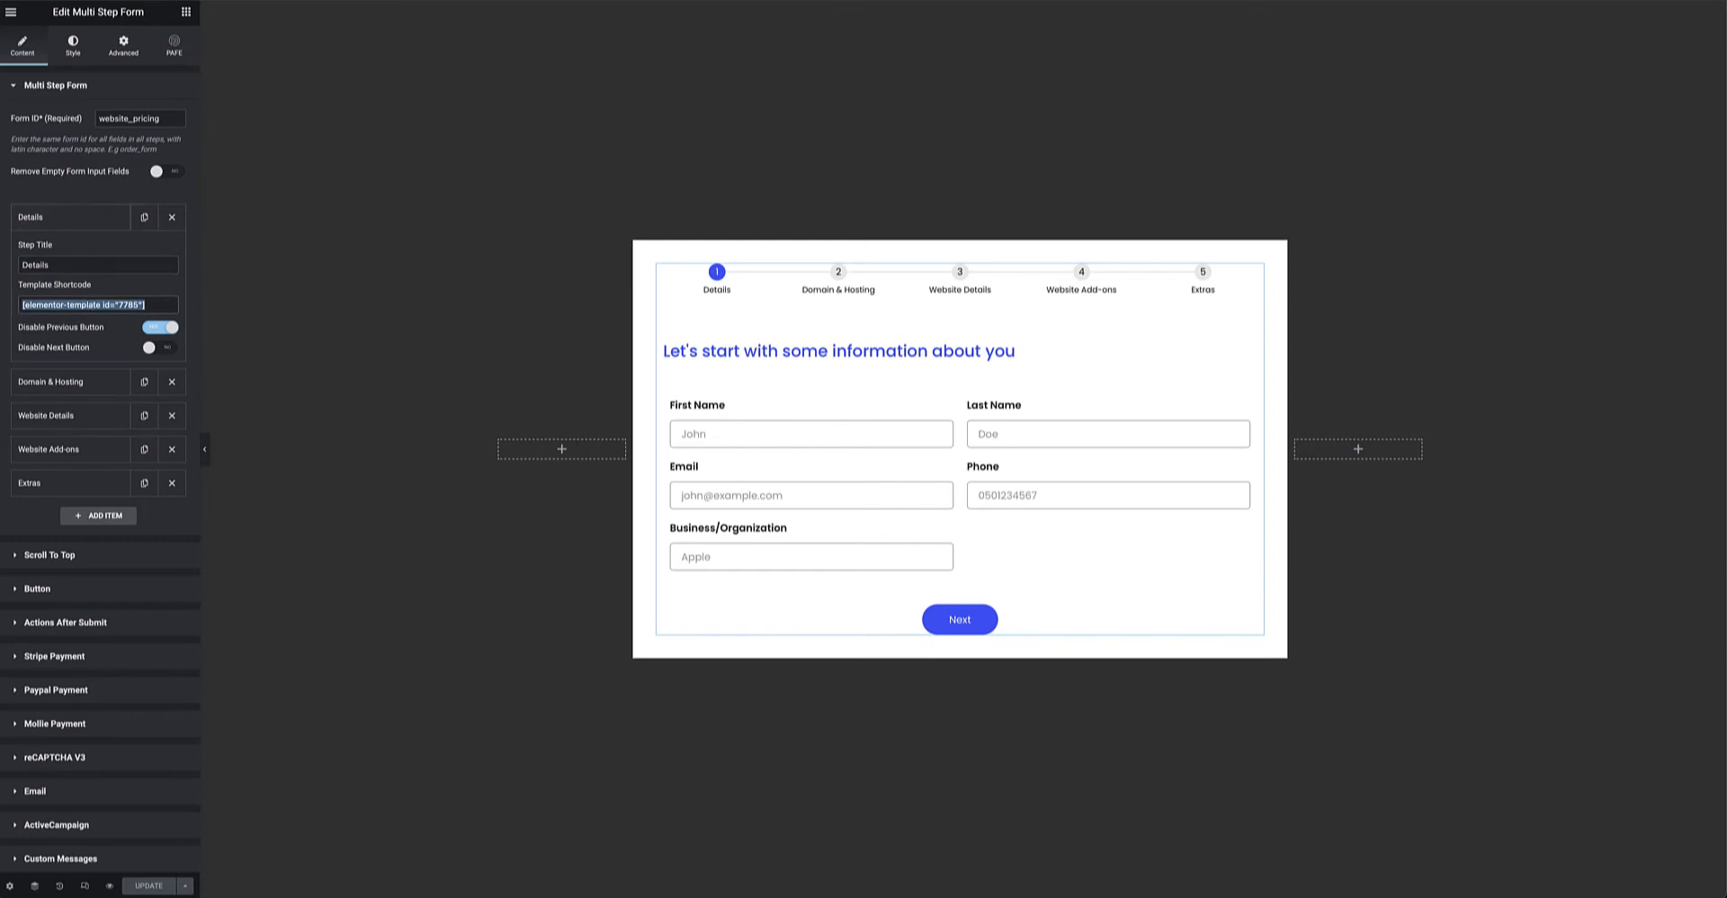
Switch to the WordPress Saved Templates list and look over the piotnet_website_pricing_form step templates with their shortcodes.
click(117, 0)
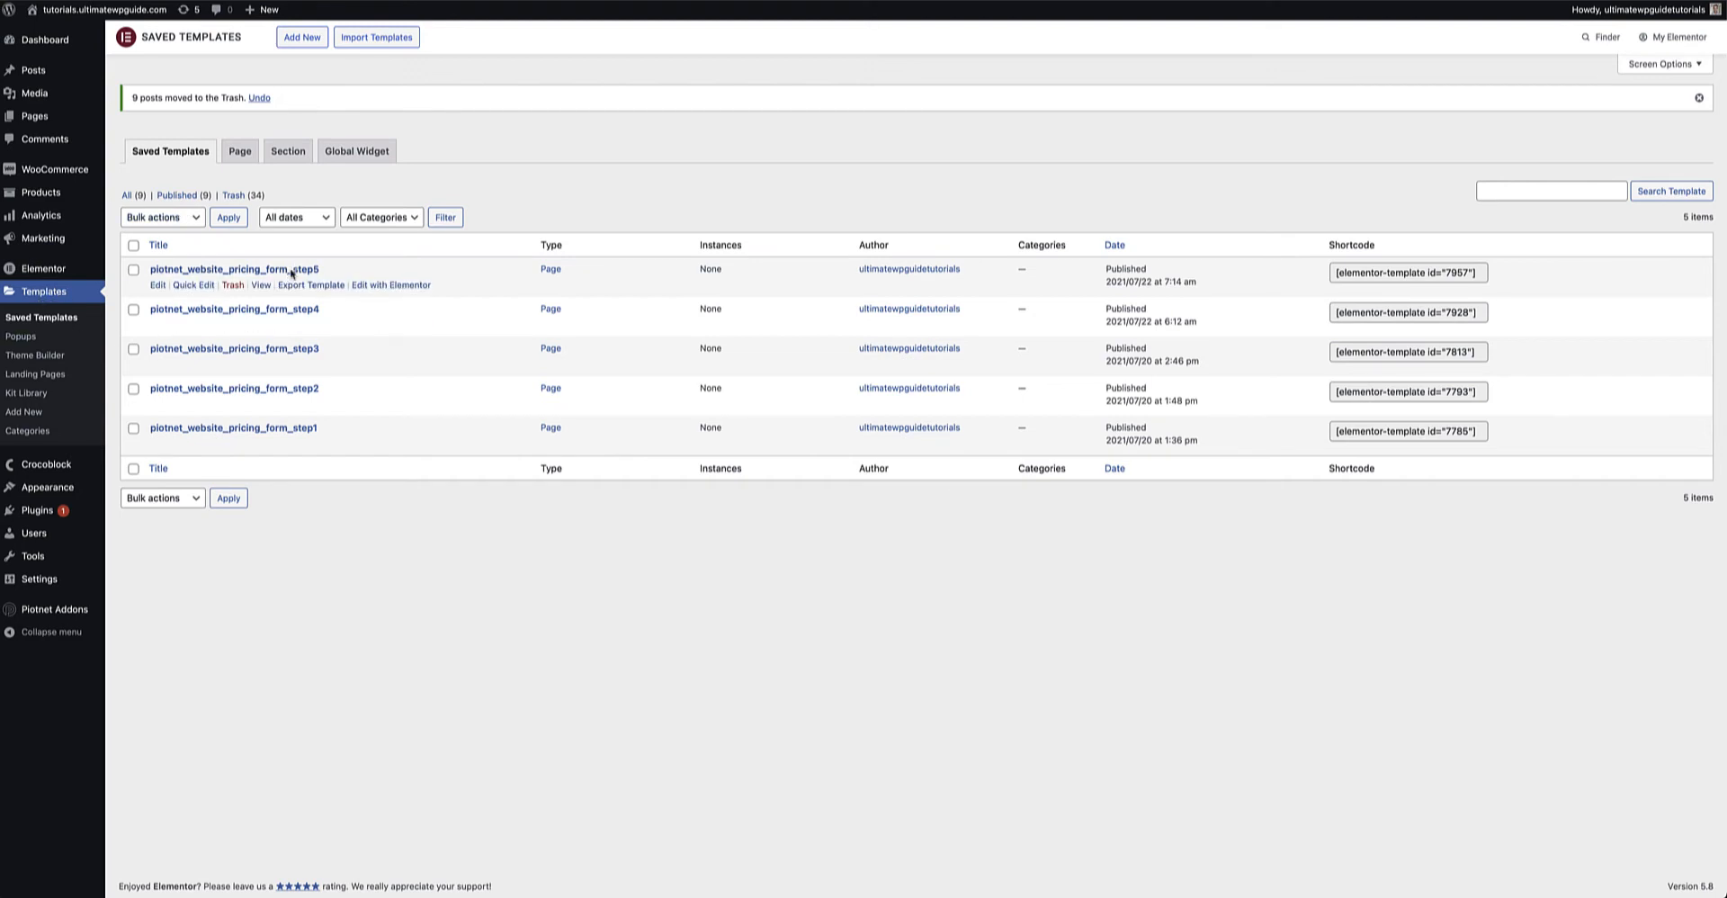
mouse_move(281, 399)
mouse_move(291, 277)
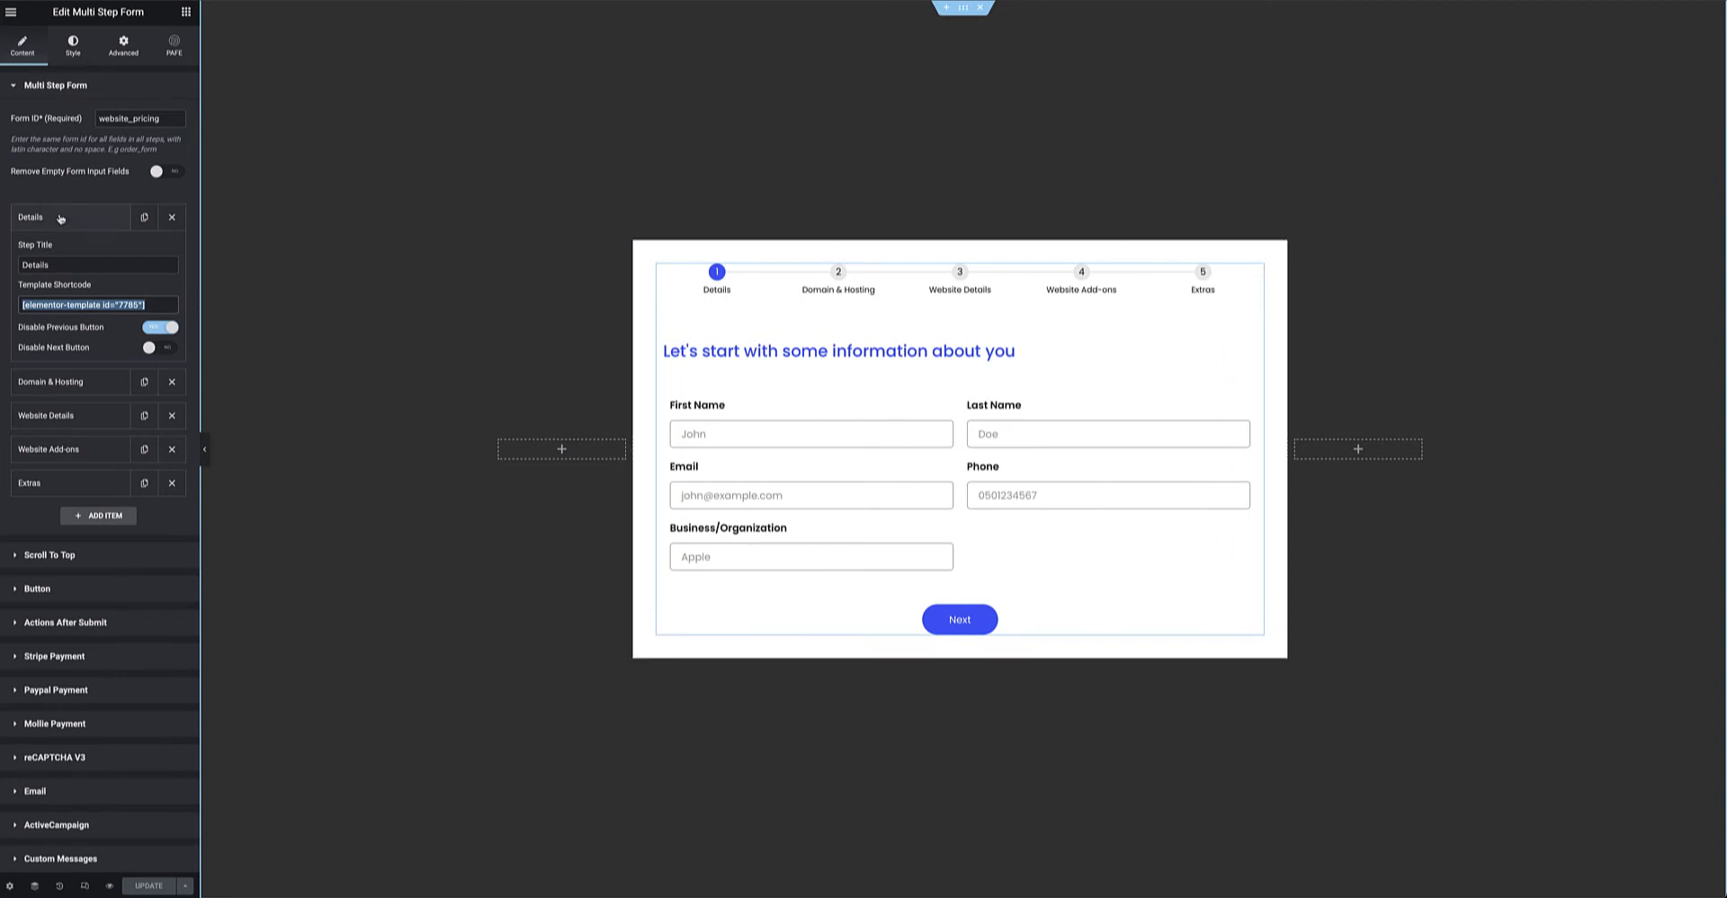
Return to the Elementor editor and inspect the template shortcodes of the Domain & Hosting and Website Details steps.
click(62, 218)
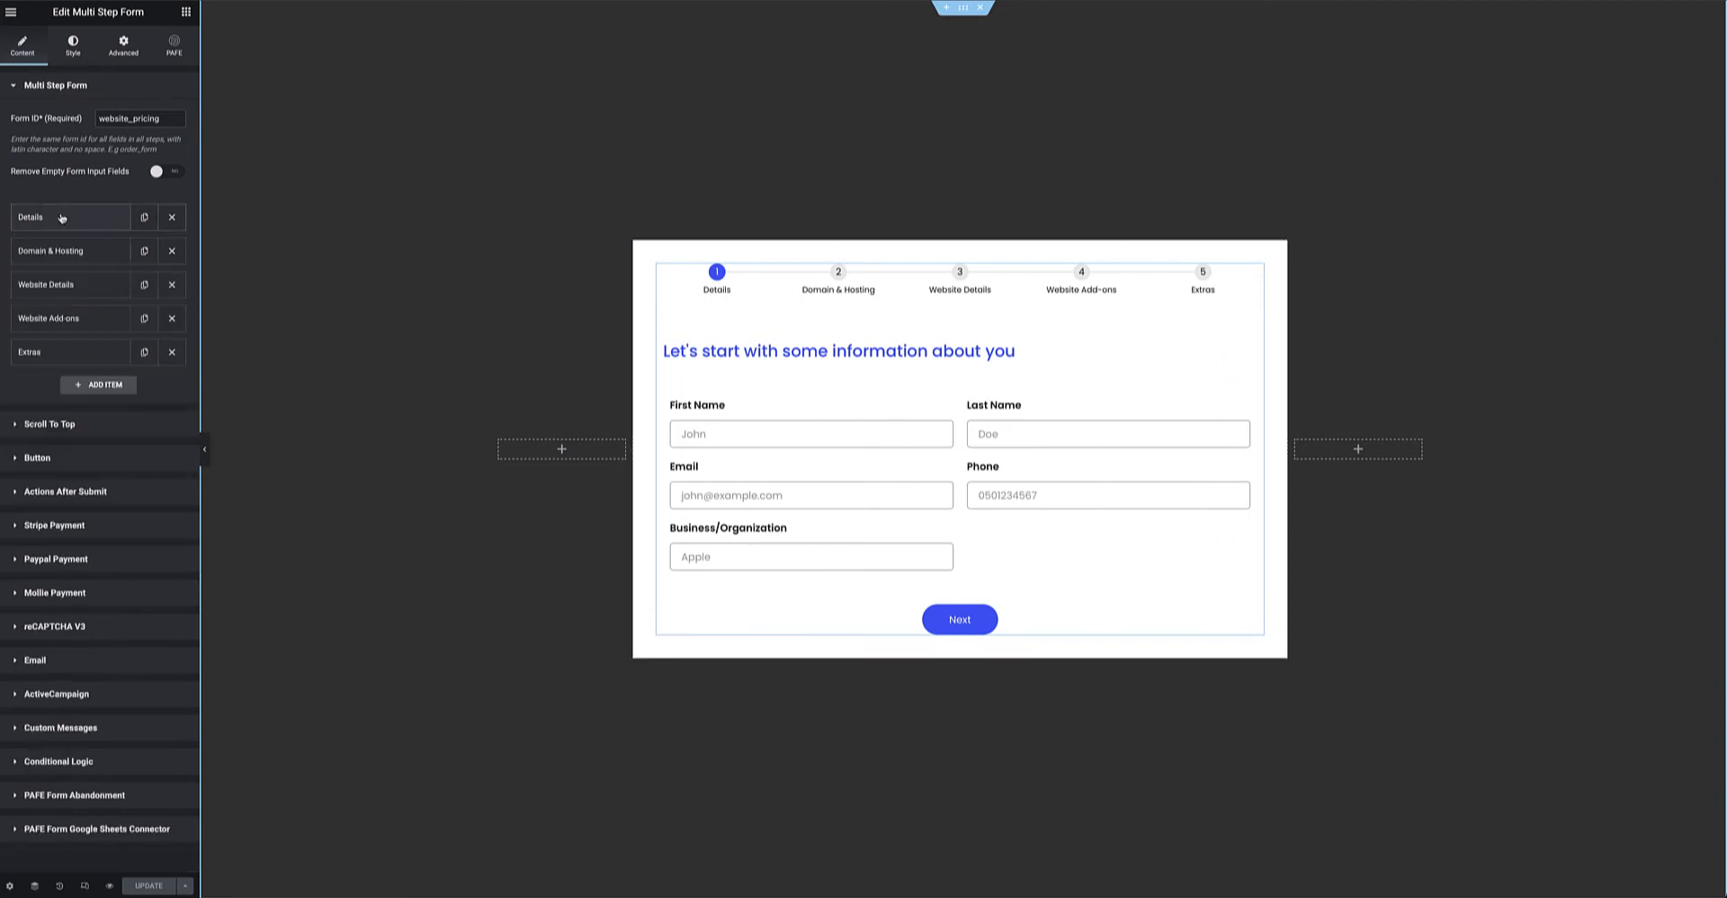
click(87, 252)
drag(154, 340, 2, 336)
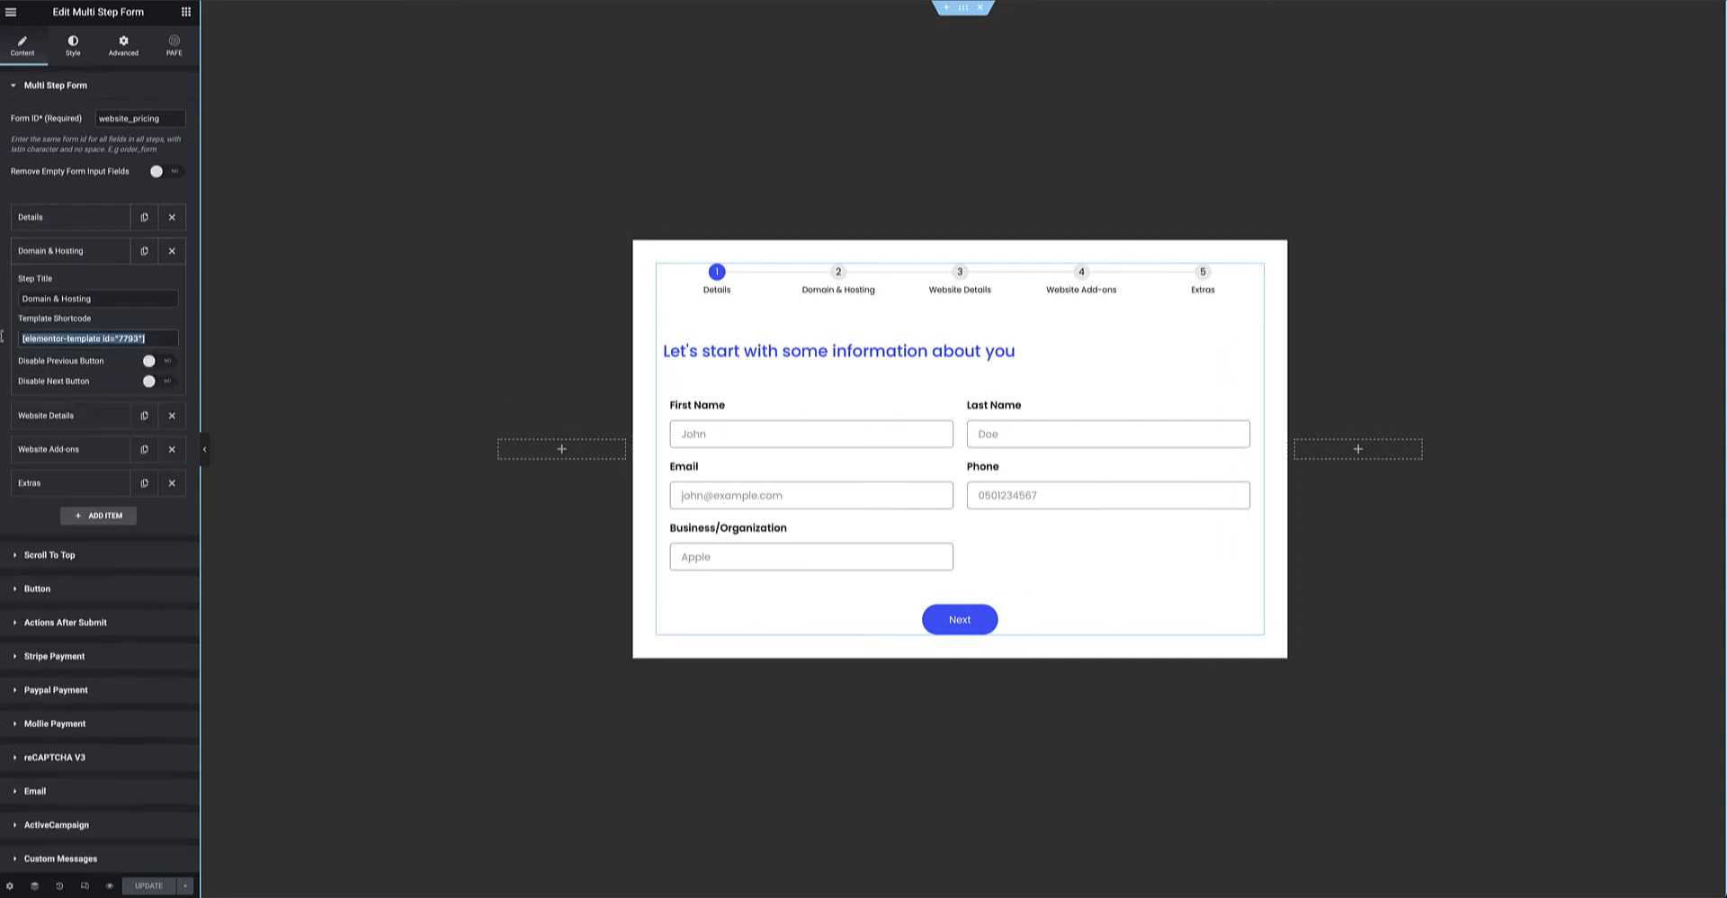
click(74, 253)
click(83, 285)
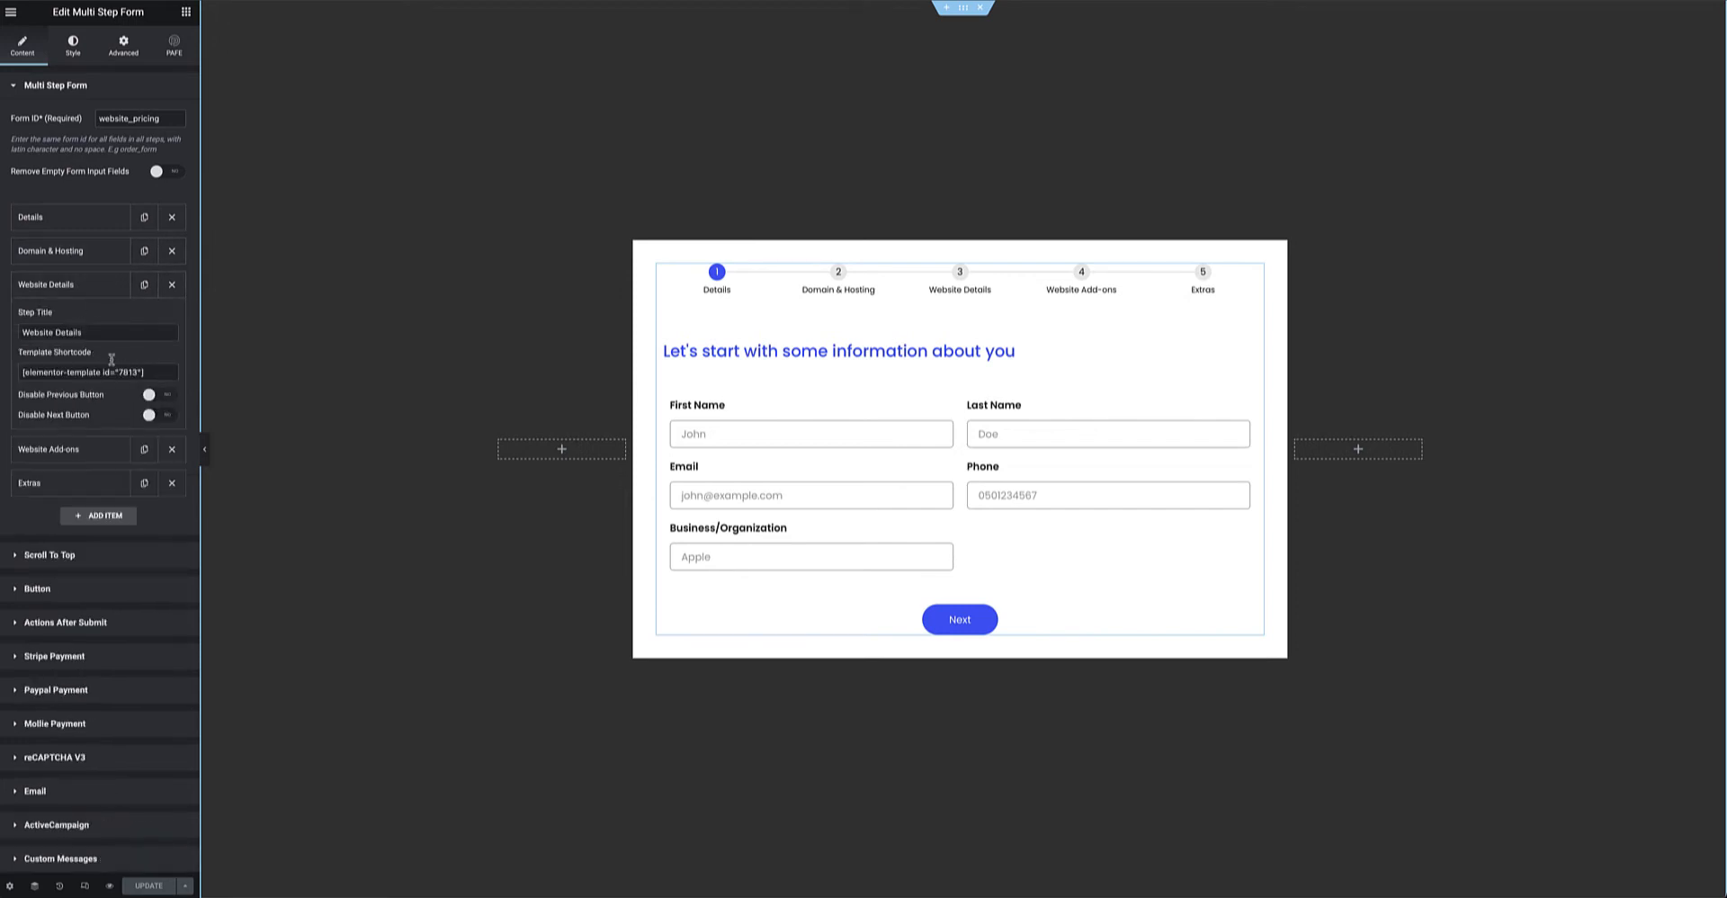
click(89, 288)
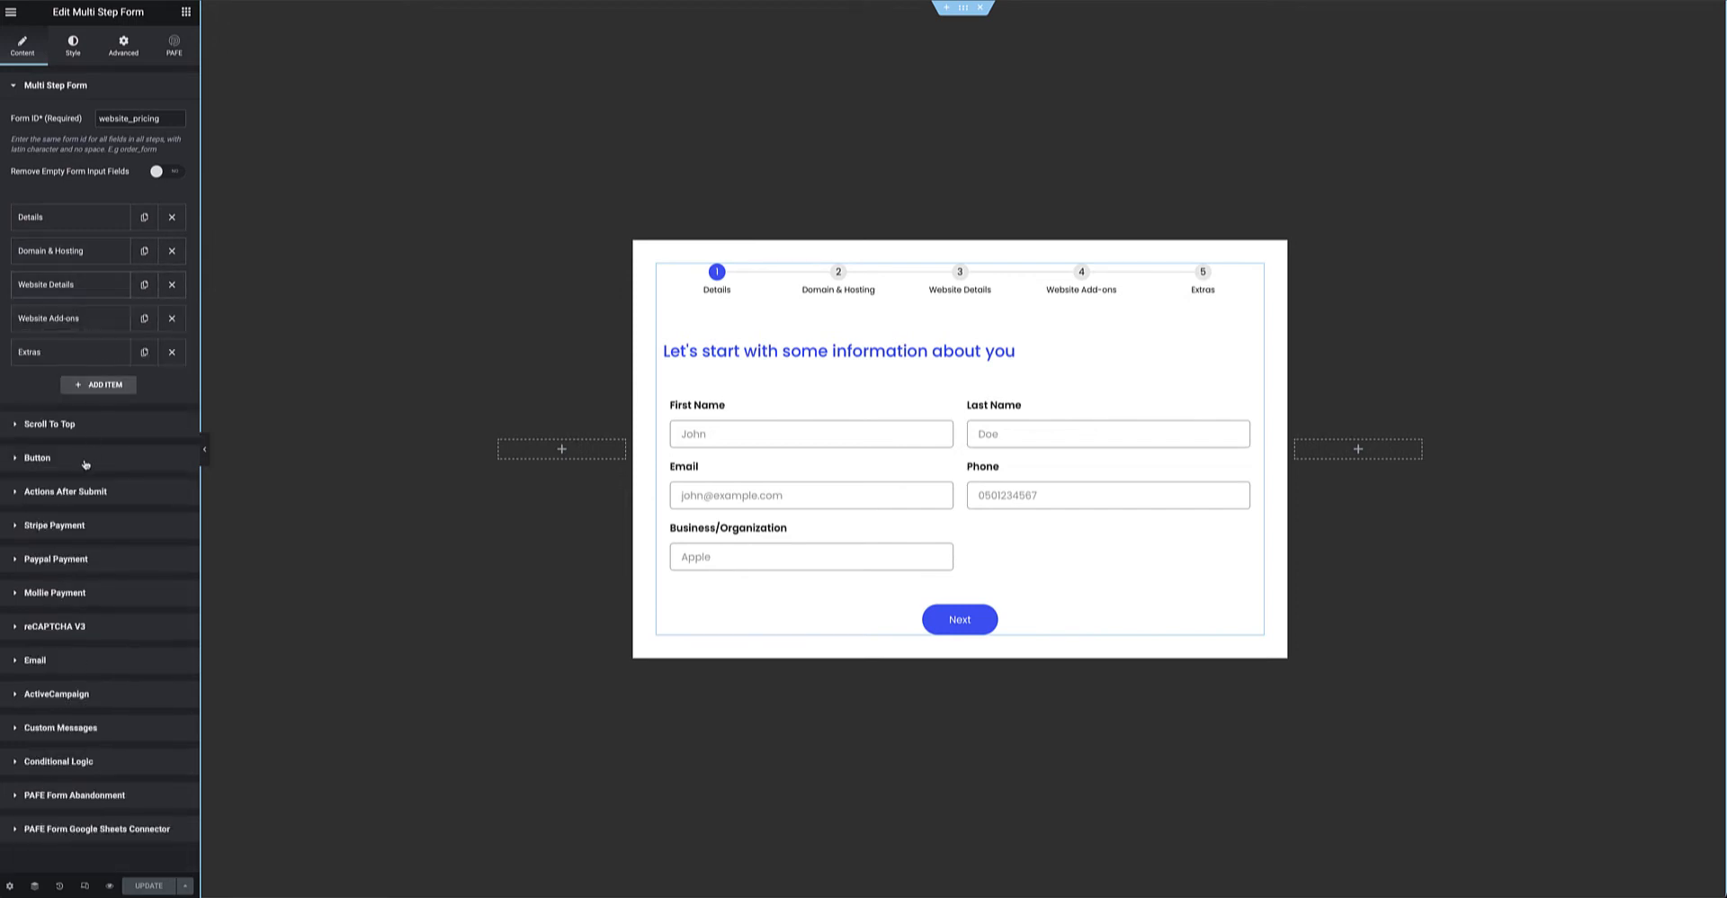
Review the Actions After Submit settings and browse the available actions without adding one.
click(104, 491)
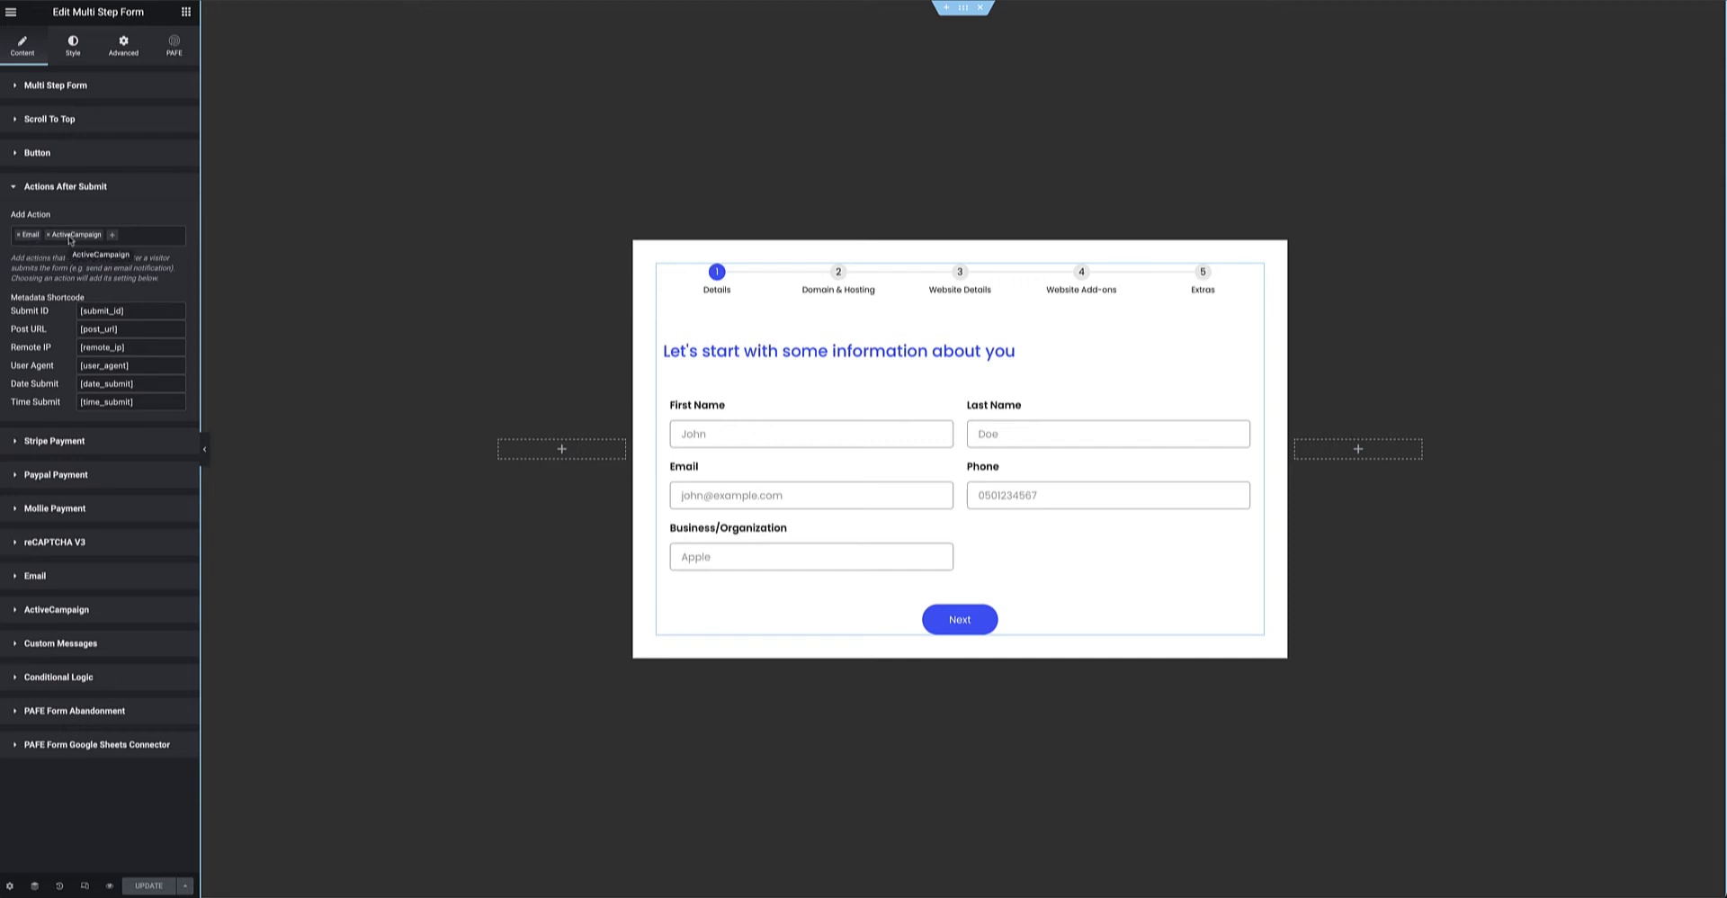
click(117, 235)
scroll(86, 322, down, 2)
scroll(85, 321, down, 5)
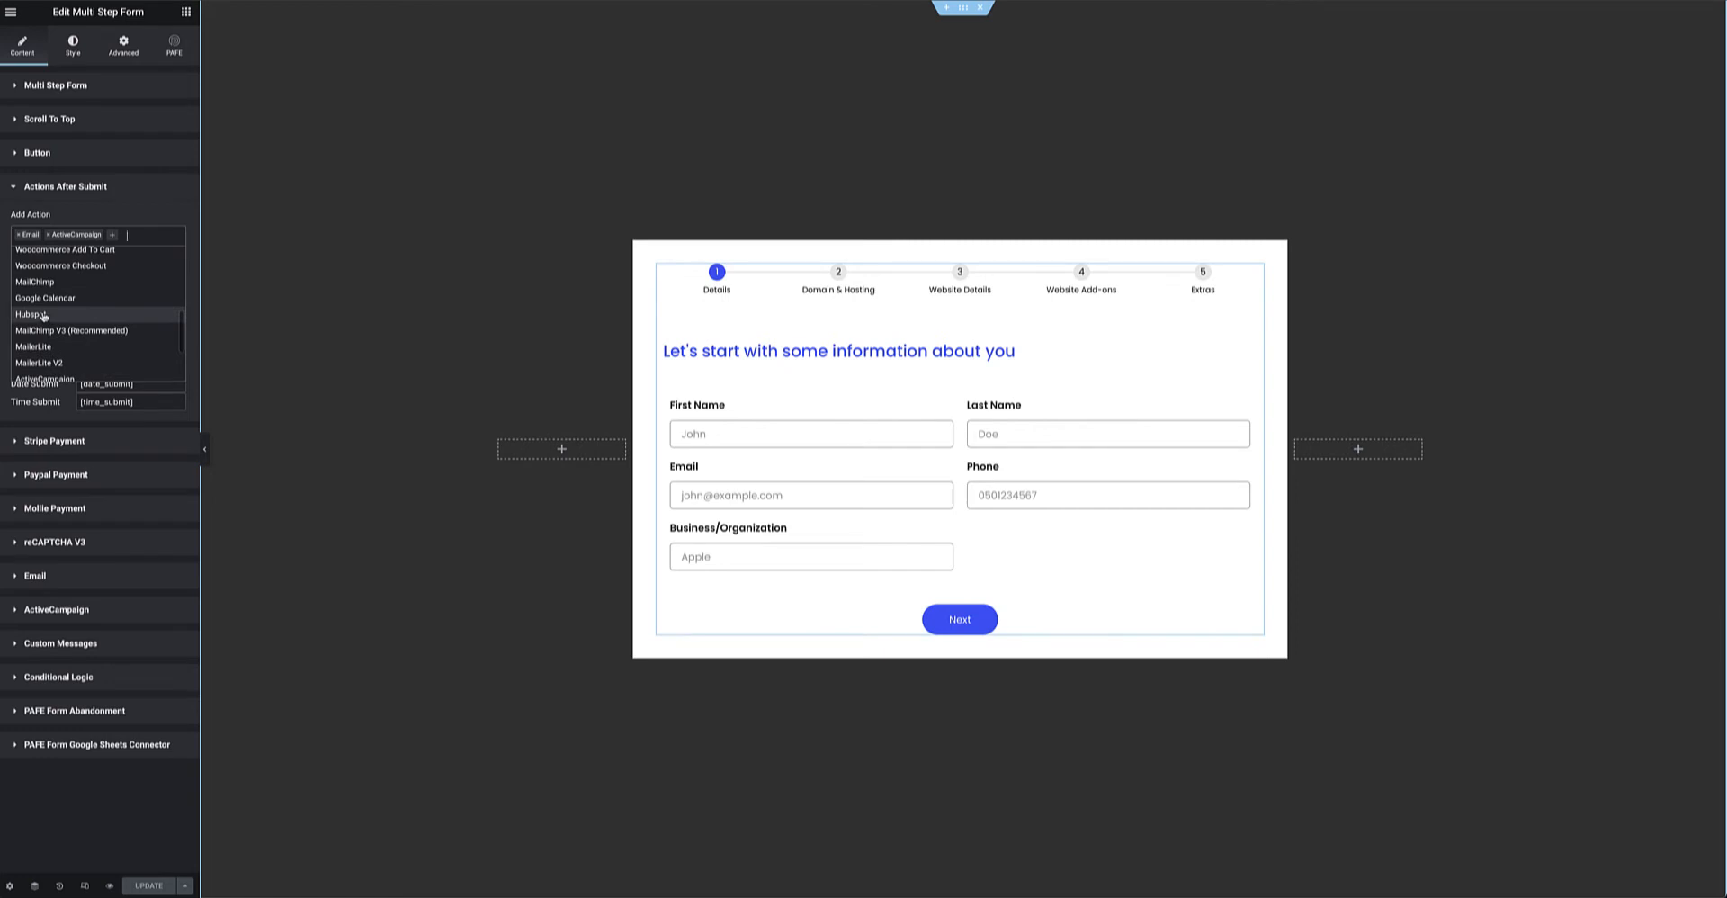
scroll(86, 332, down, 2)
scroll(87, 332, down, 3)
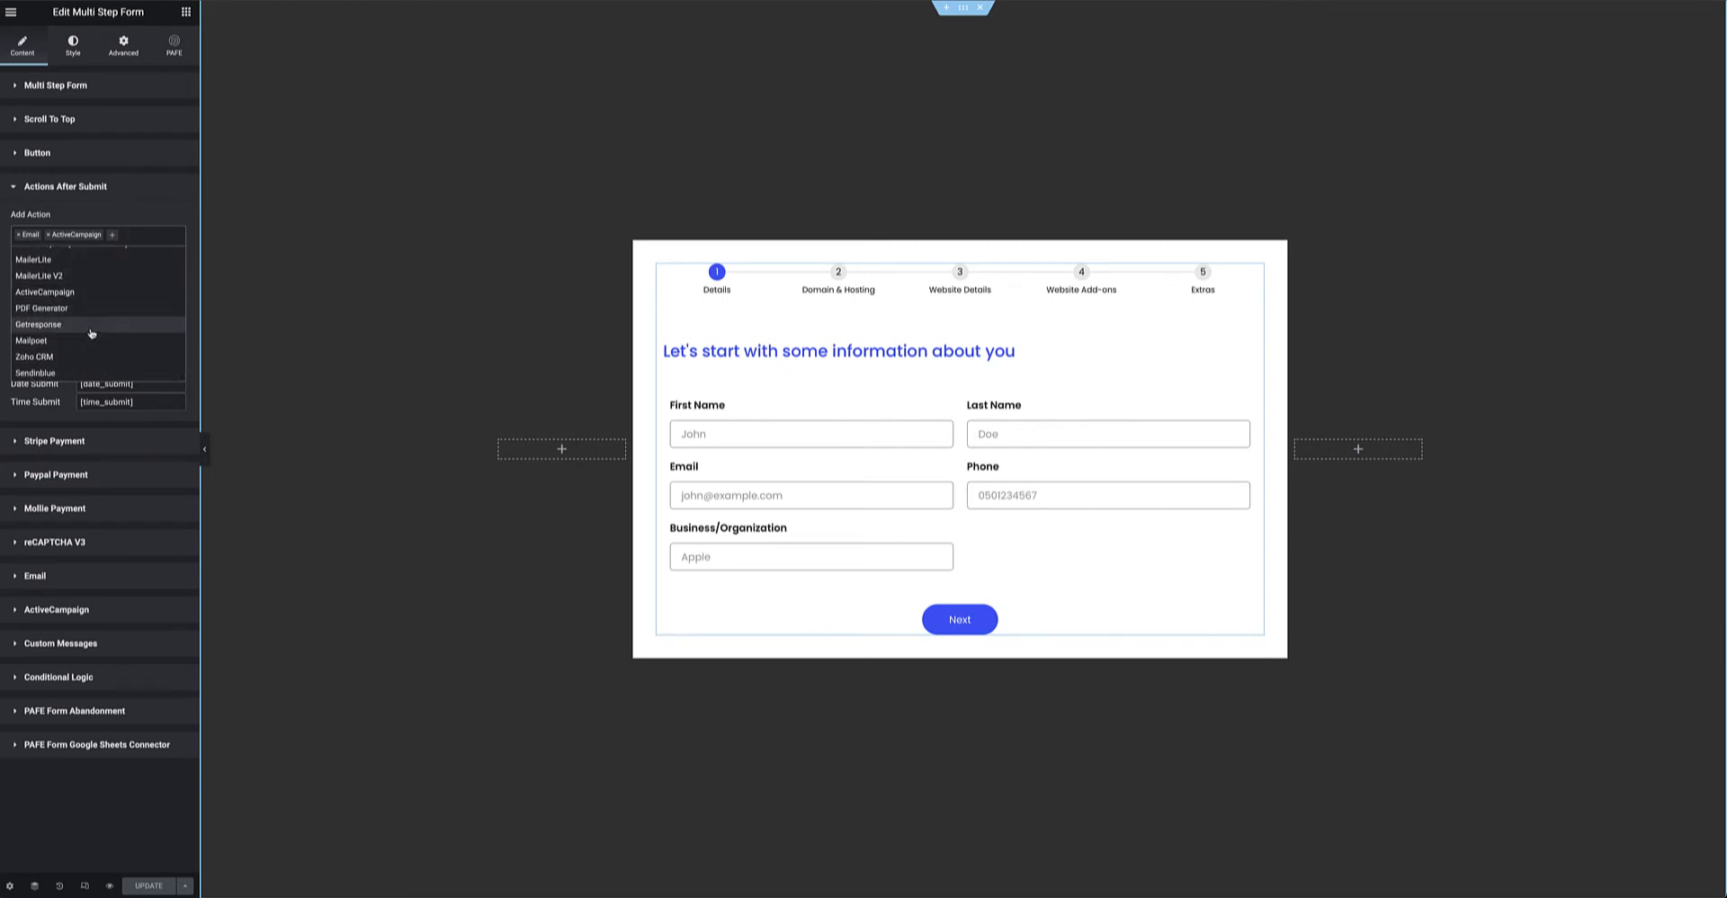
click(86, 223)
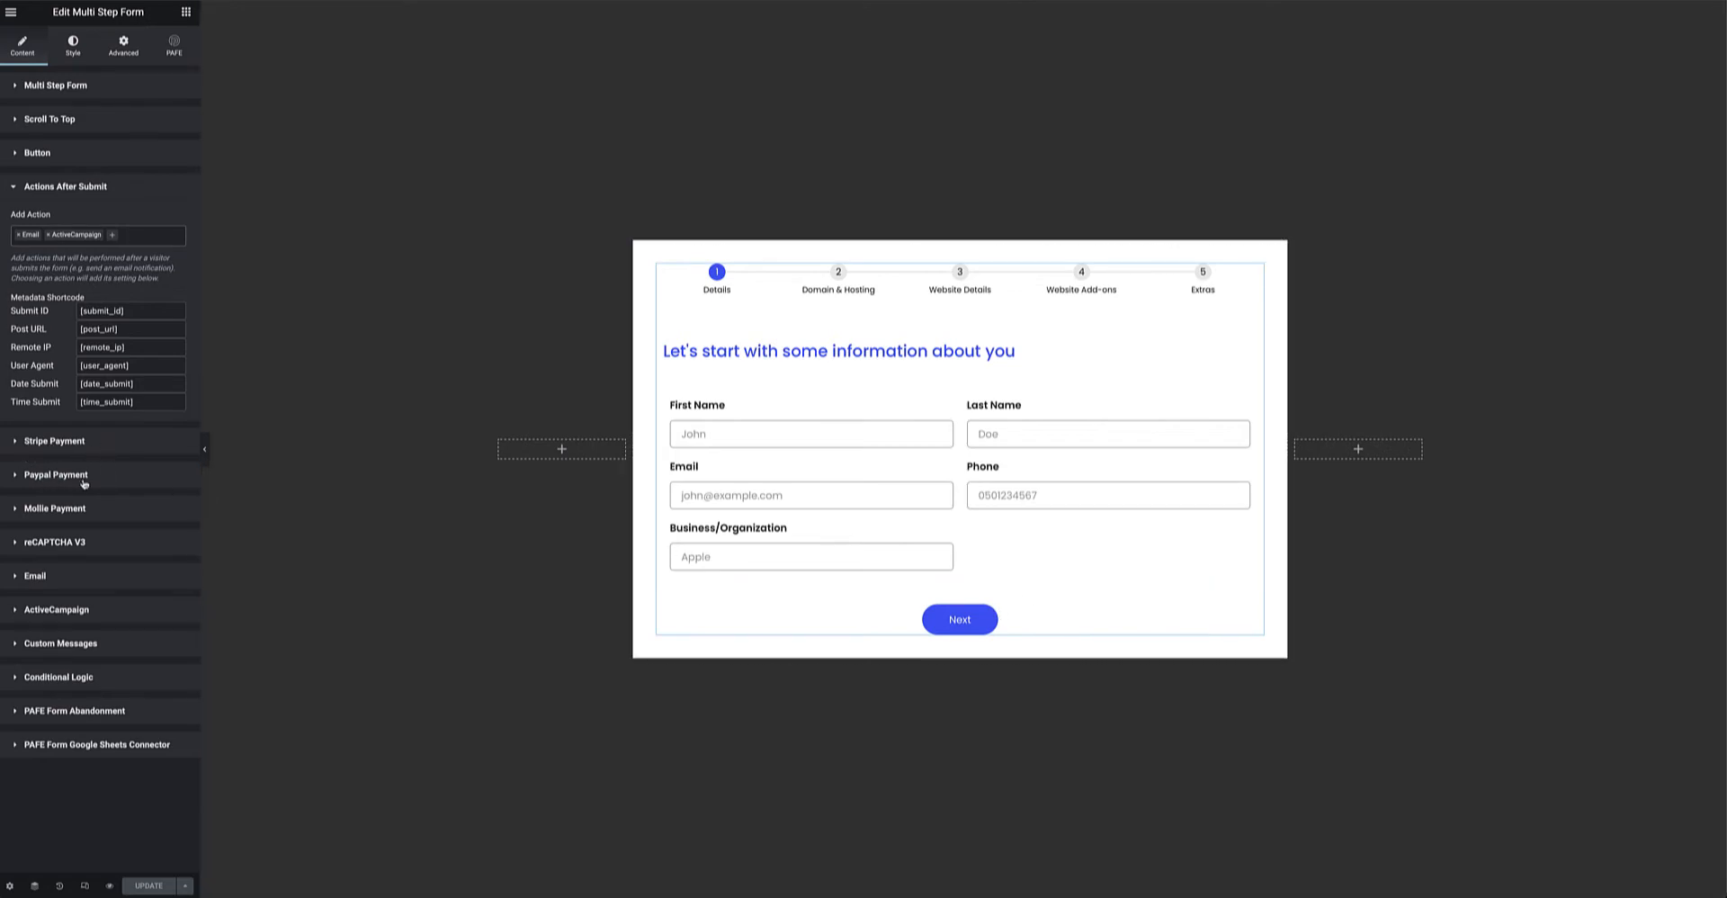
Review the form's Email settings, including the recipient, the subject and the message's all-fields shortcode.
click(62, 587)
scroll(73, 492, down, 1)
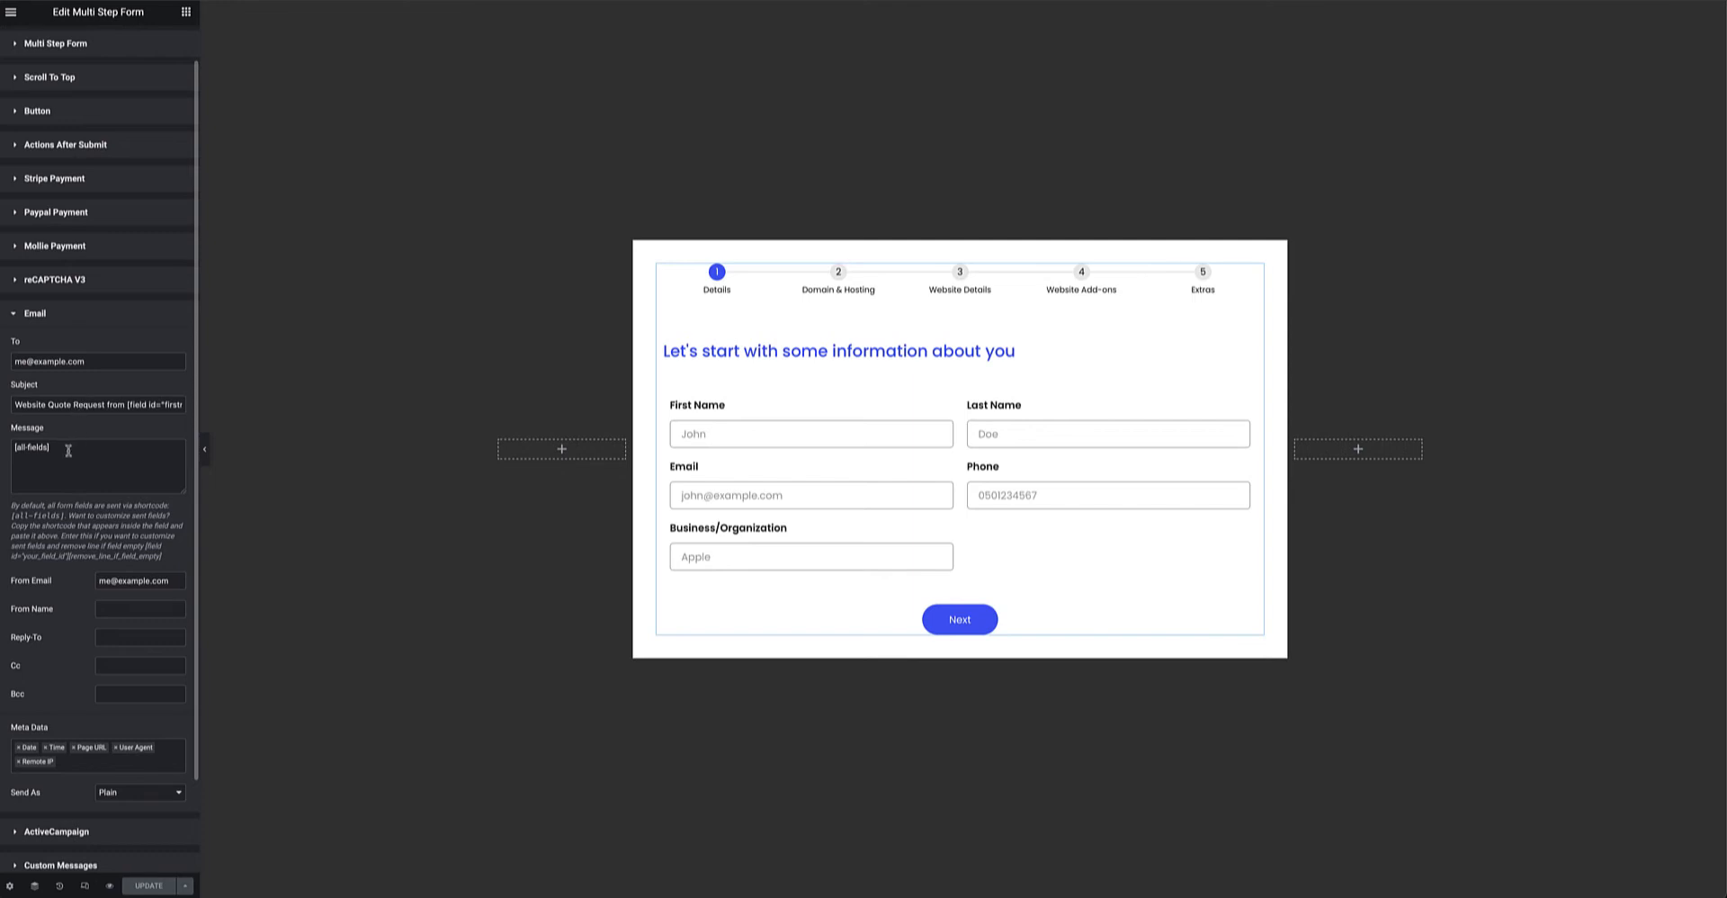
triple_click(11, 450)
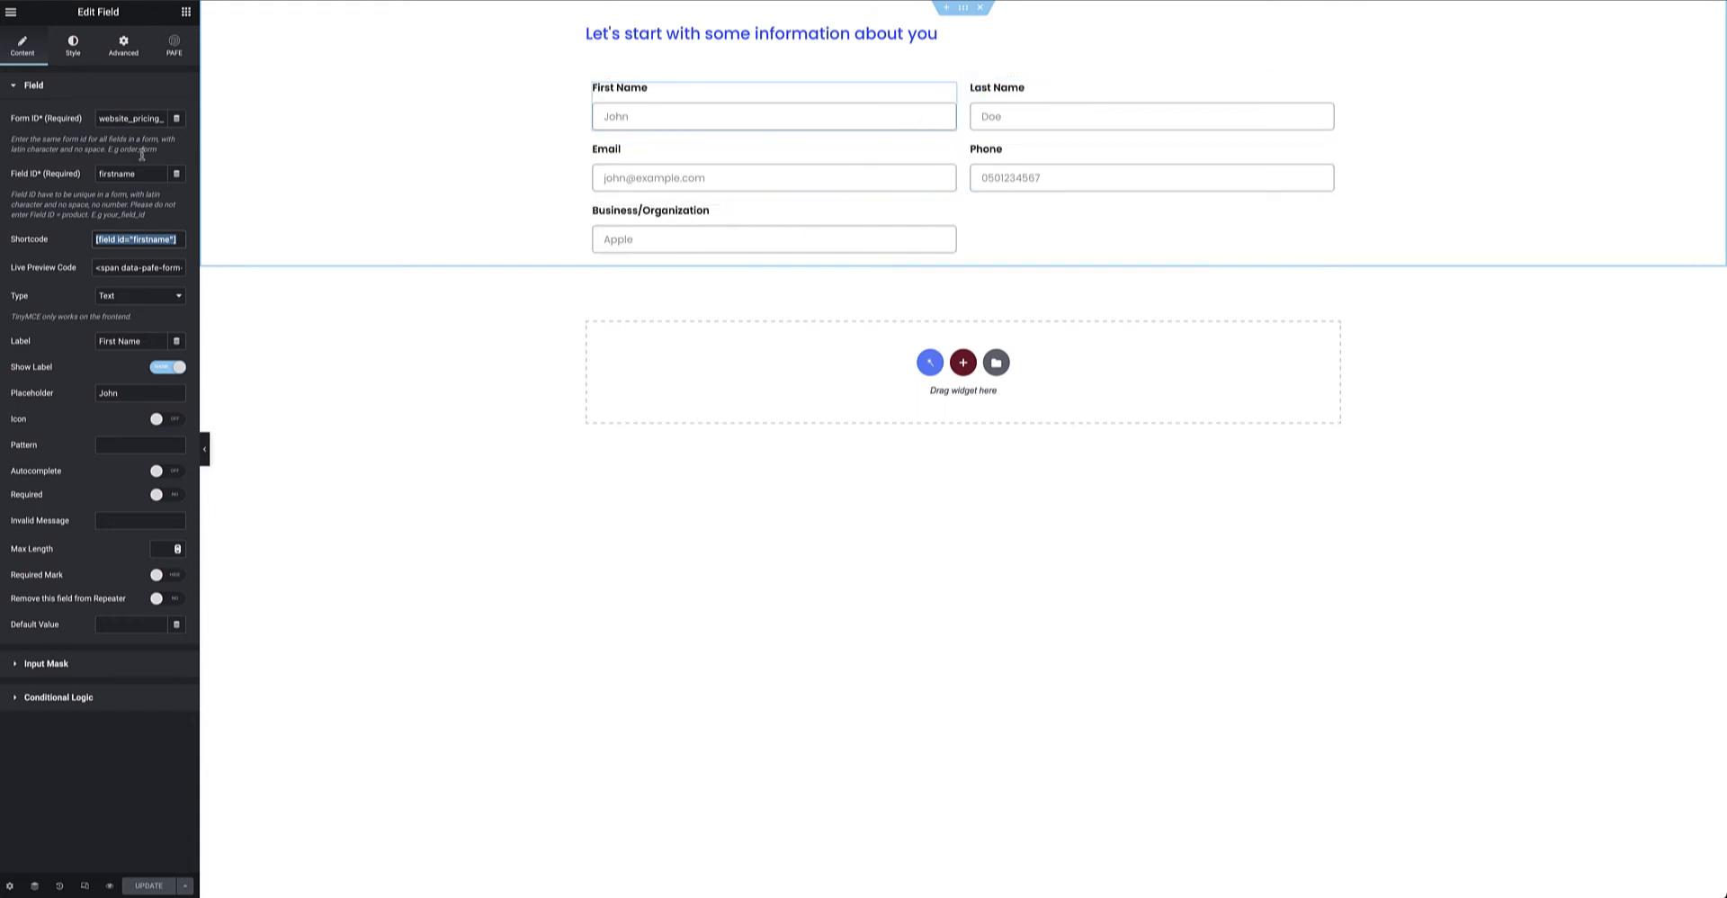
Examine the First Name field's form ID and shortcode in the step 1 template.
click(98, 119)
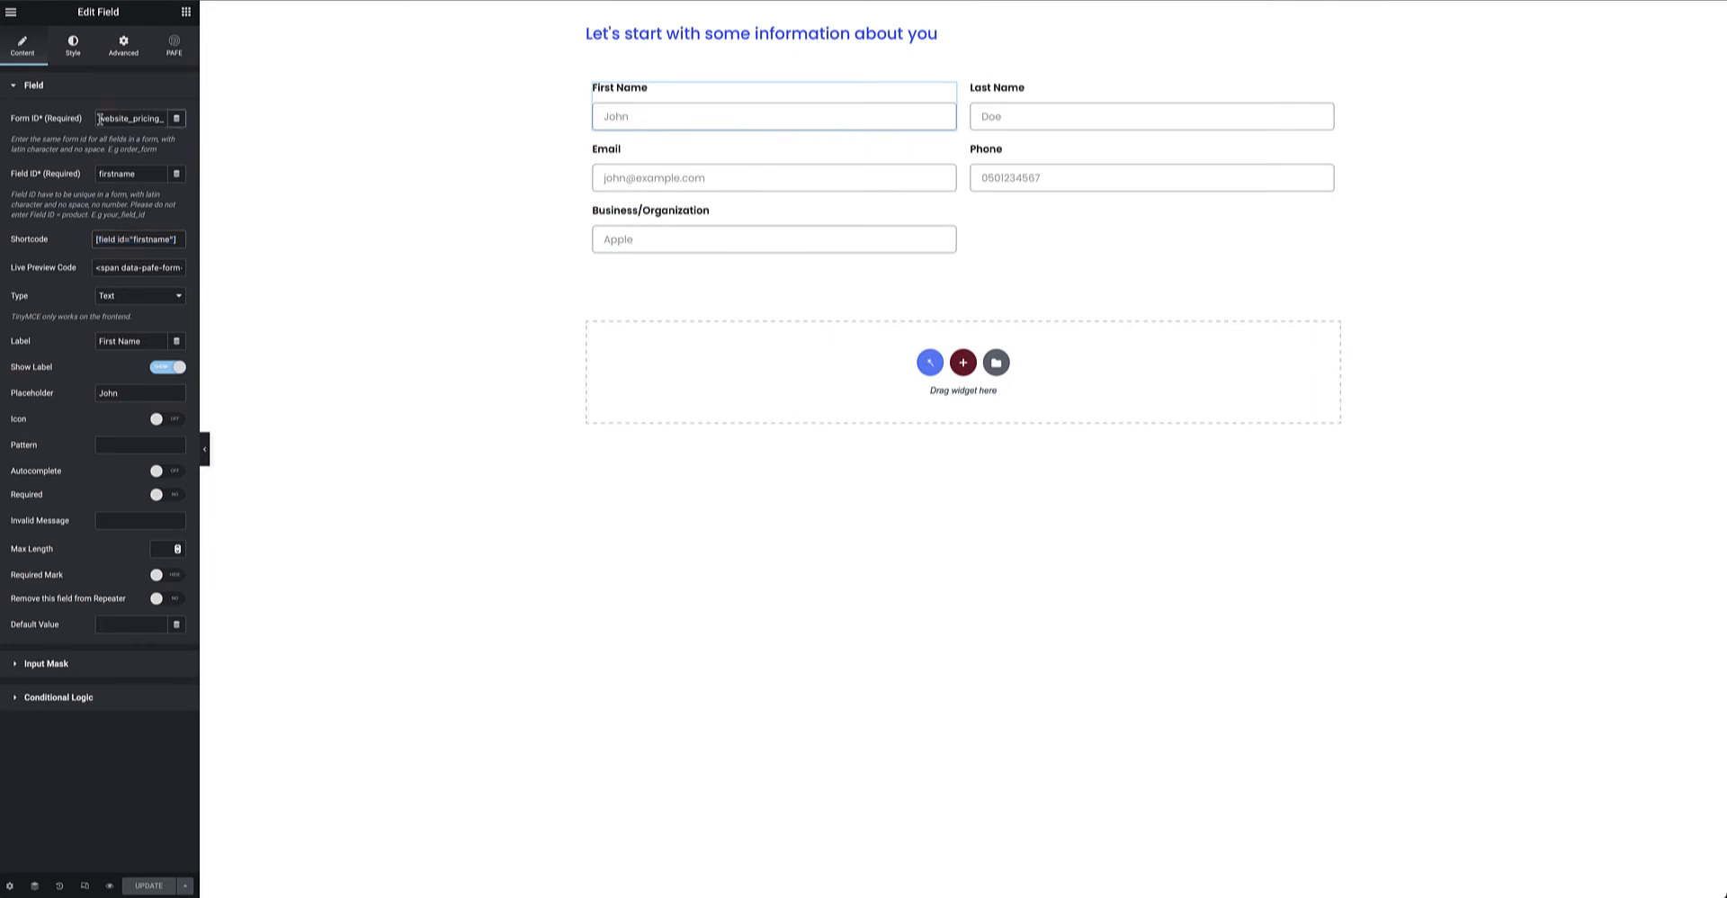
drag(99, 118, 168, 119)
click(164, 119)
drag(164, 119, 90, 118)
drag(180, 240, 86, 237)
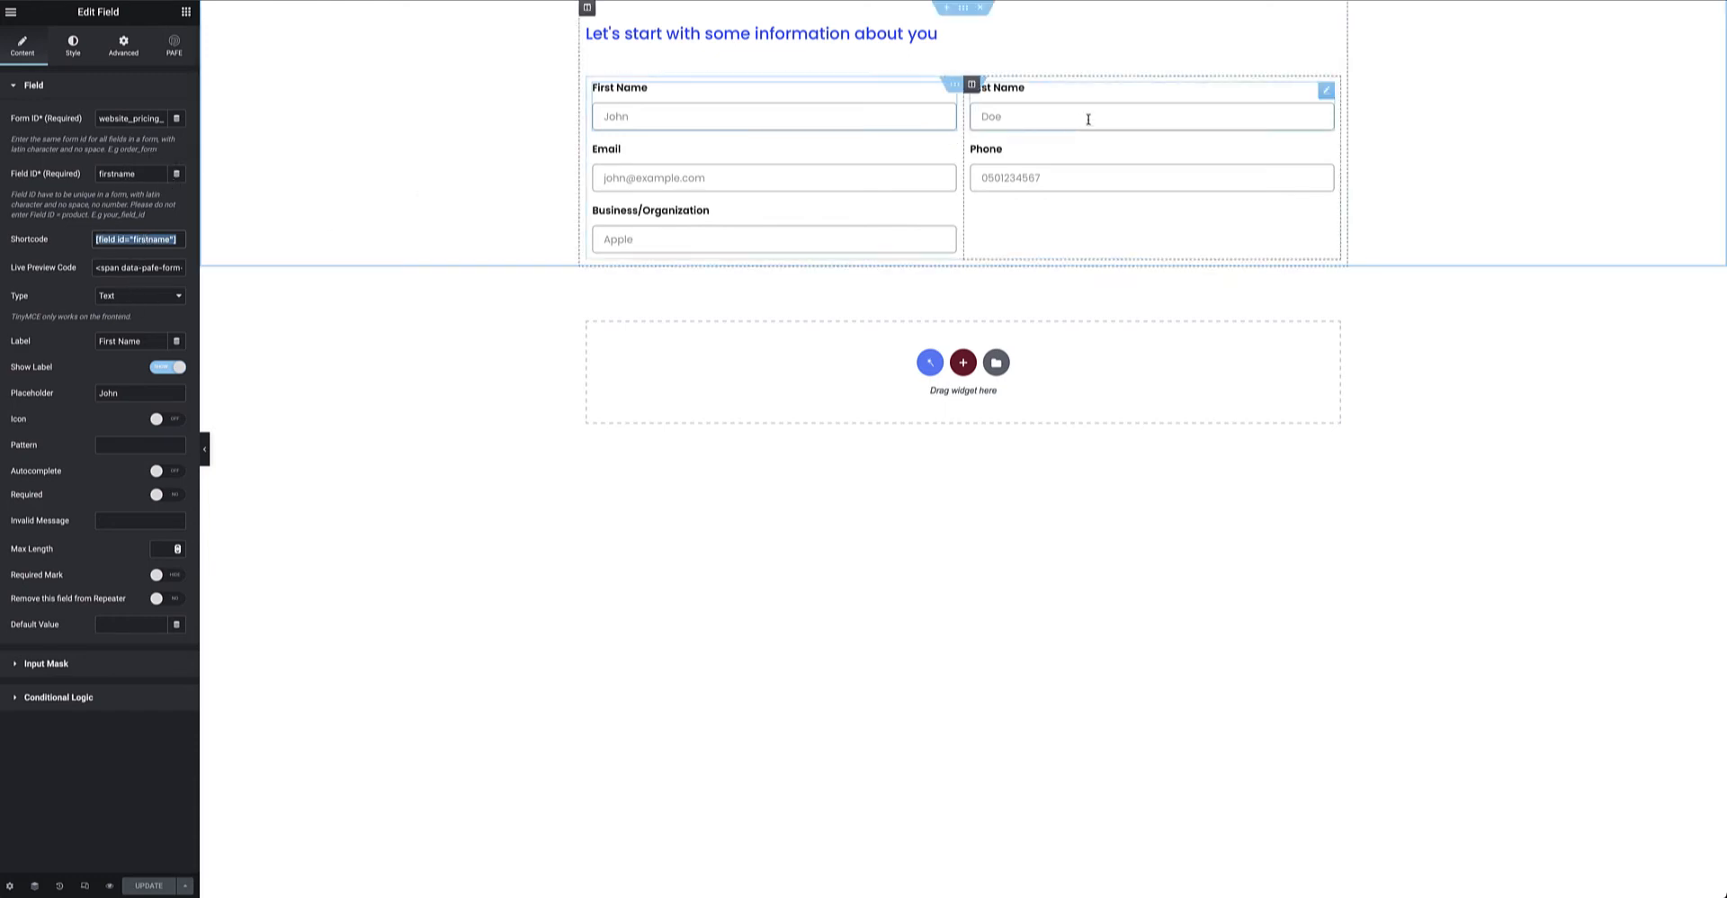
Inspect the Last Name, Email and Phone field settings, including the Email placeholder and the Phone pattern and placeholder.
click(1325, 90)
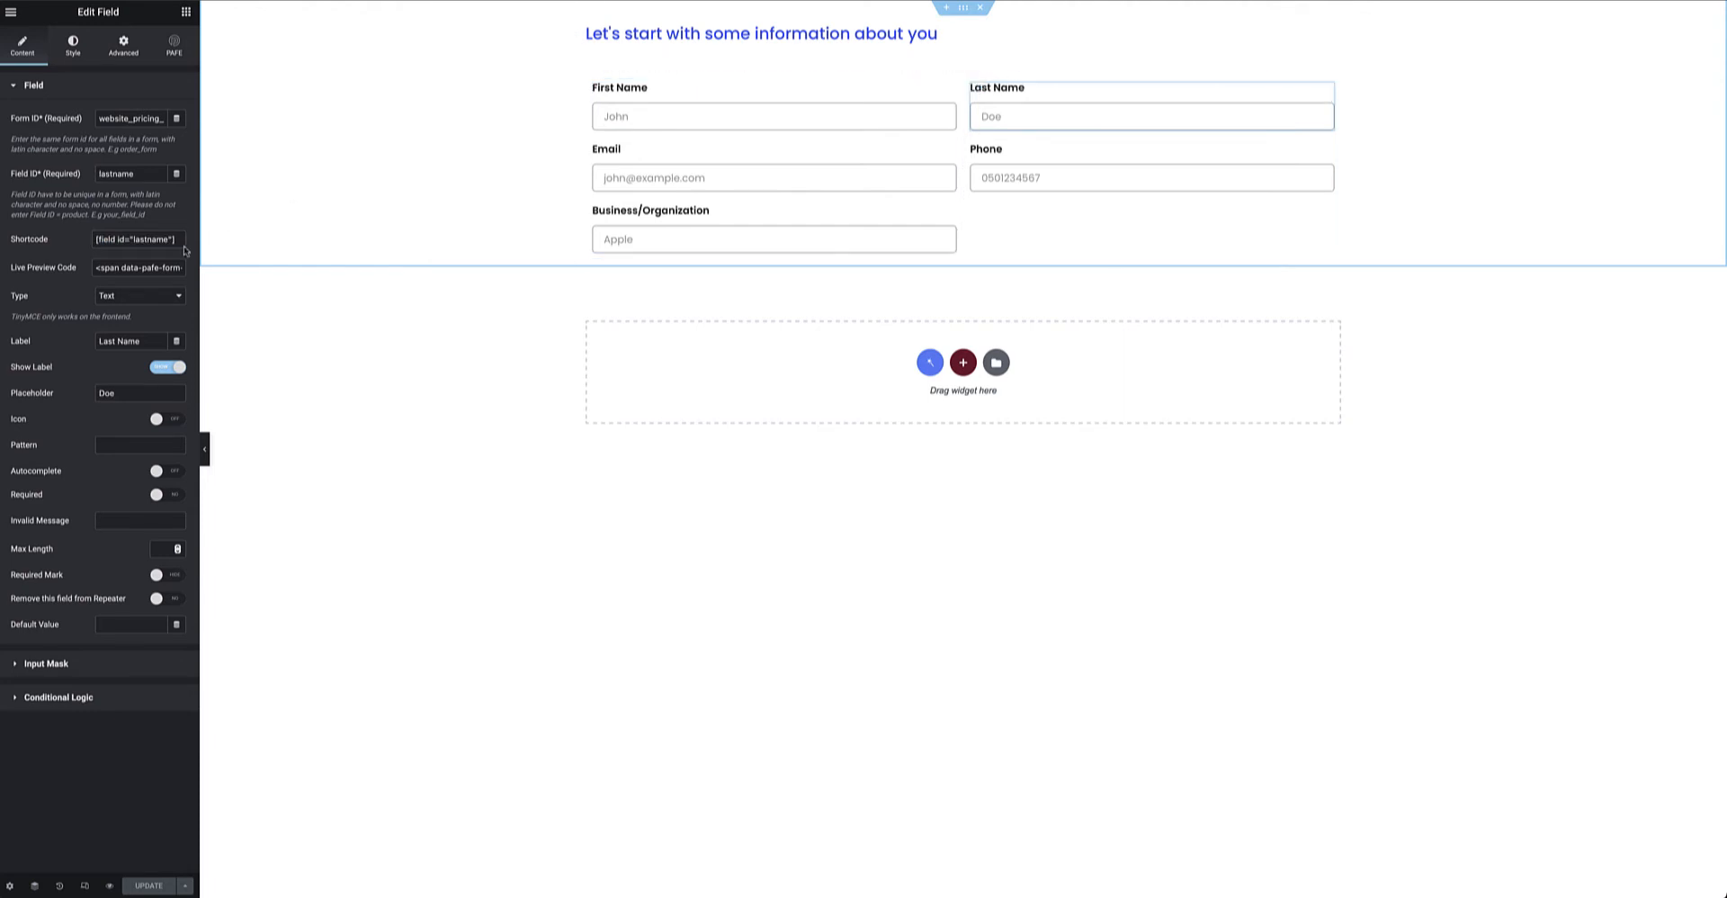
click(945, 150)
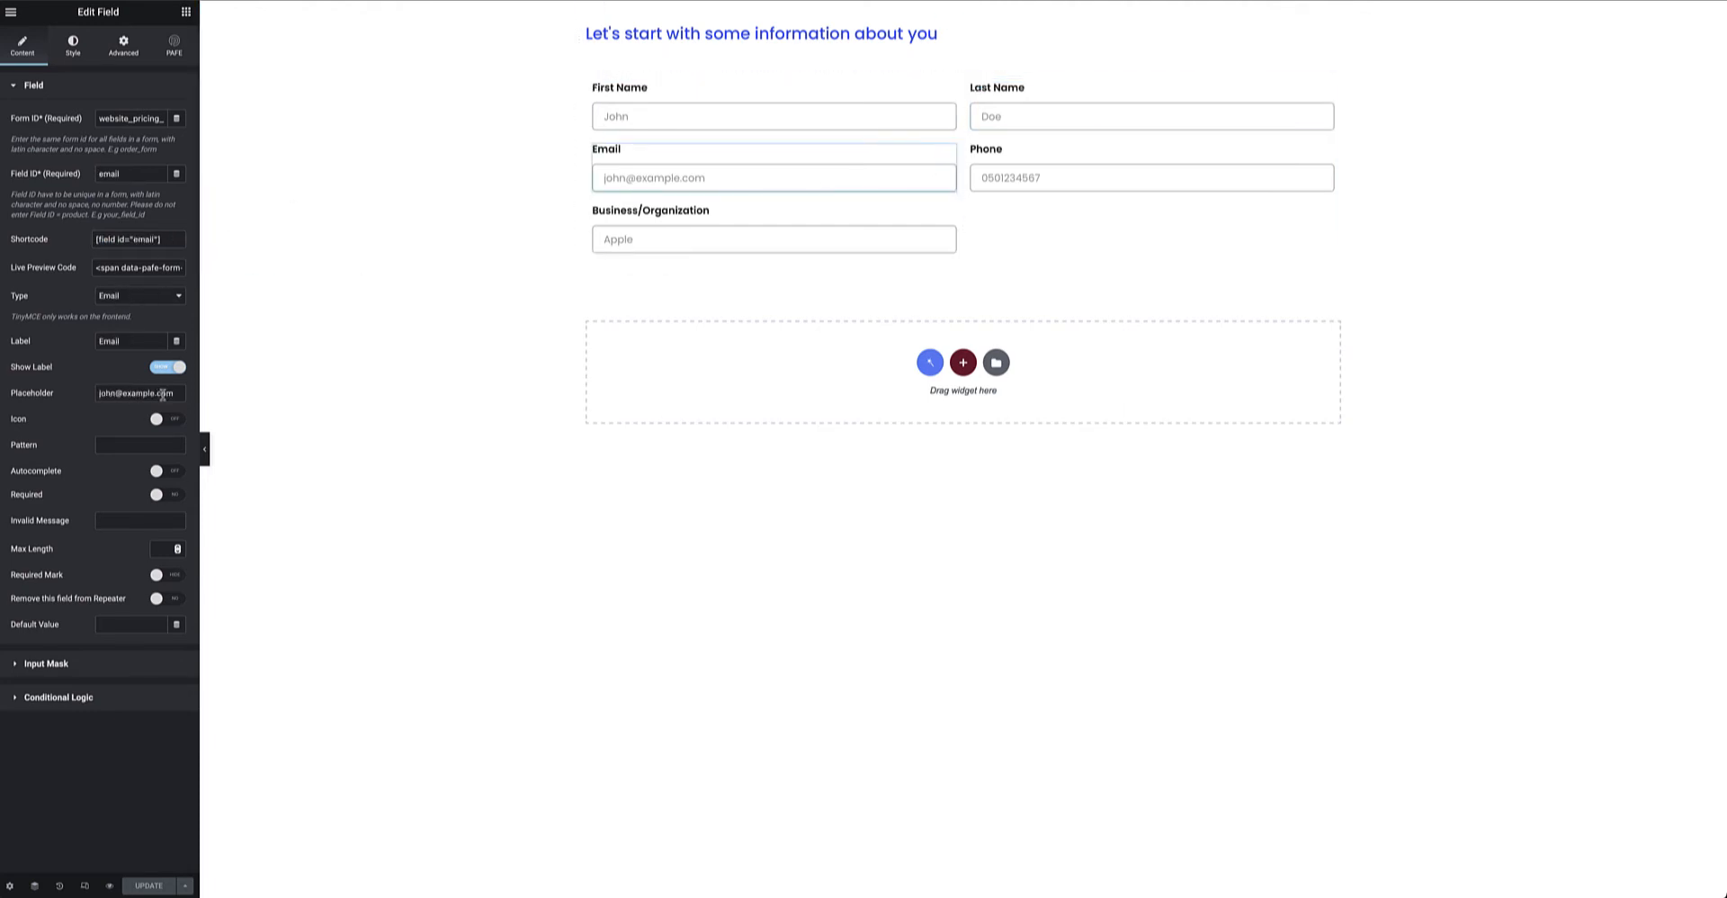
drag(177, 393, 76, 395)
click(1321, 155)
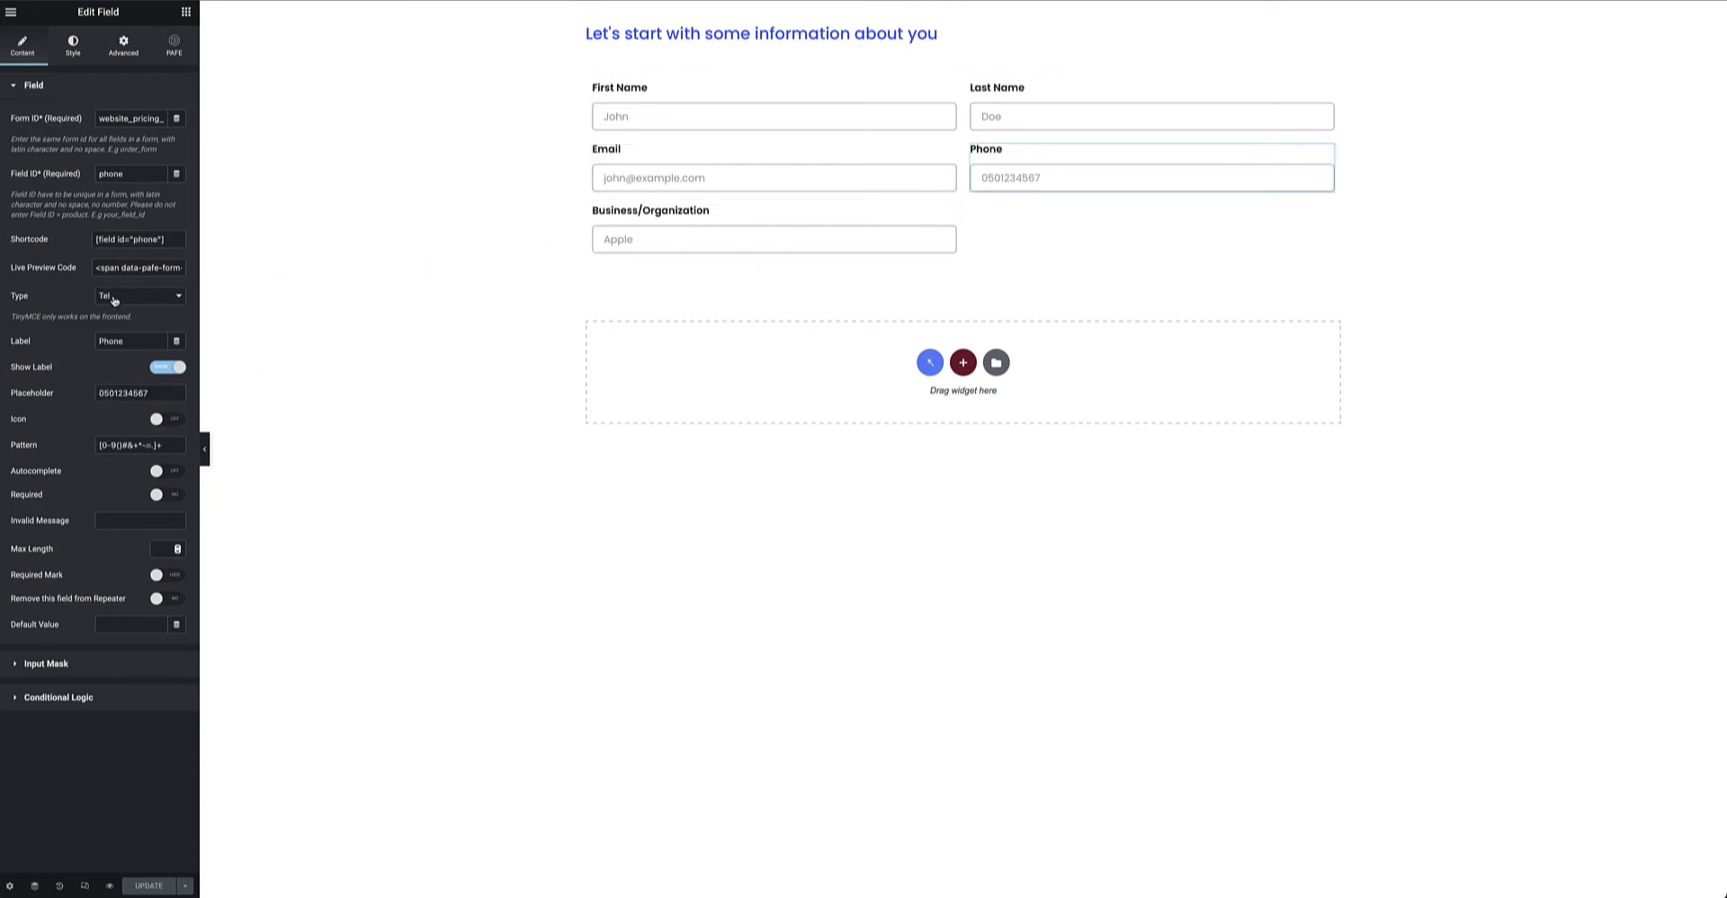
drag(163, 446, 77, 447)
drag(150, 393, 36, 401)
Look through the Phone field's label and field styling options.
click(72, 45)
click(65, 88)
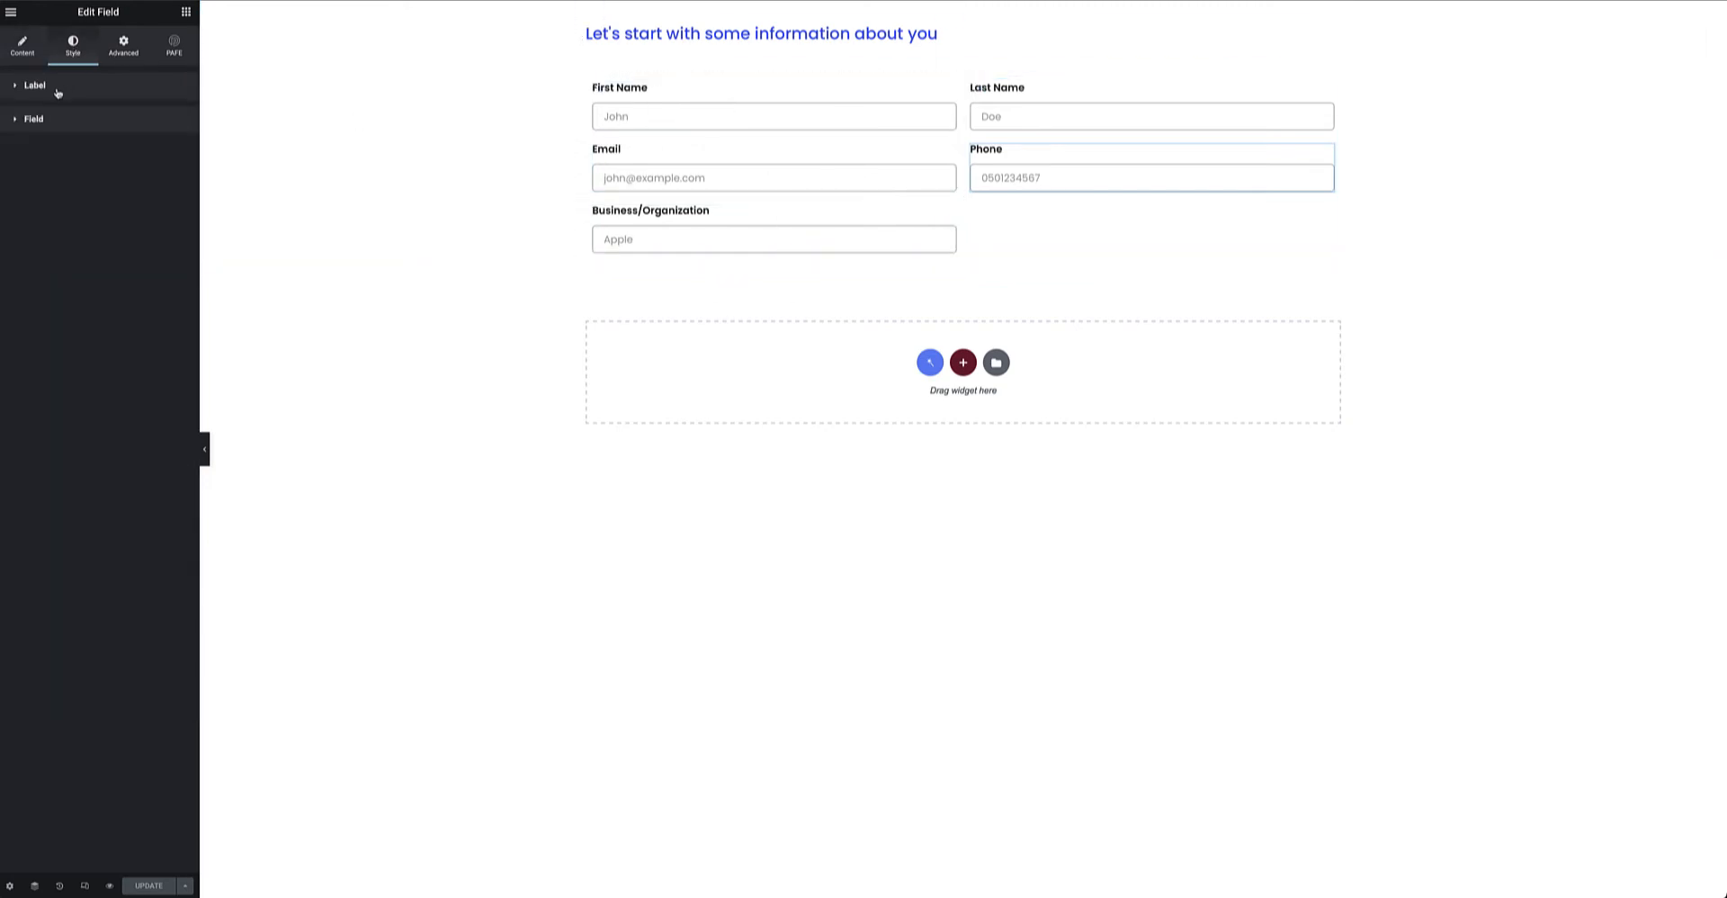
click(51, 119)
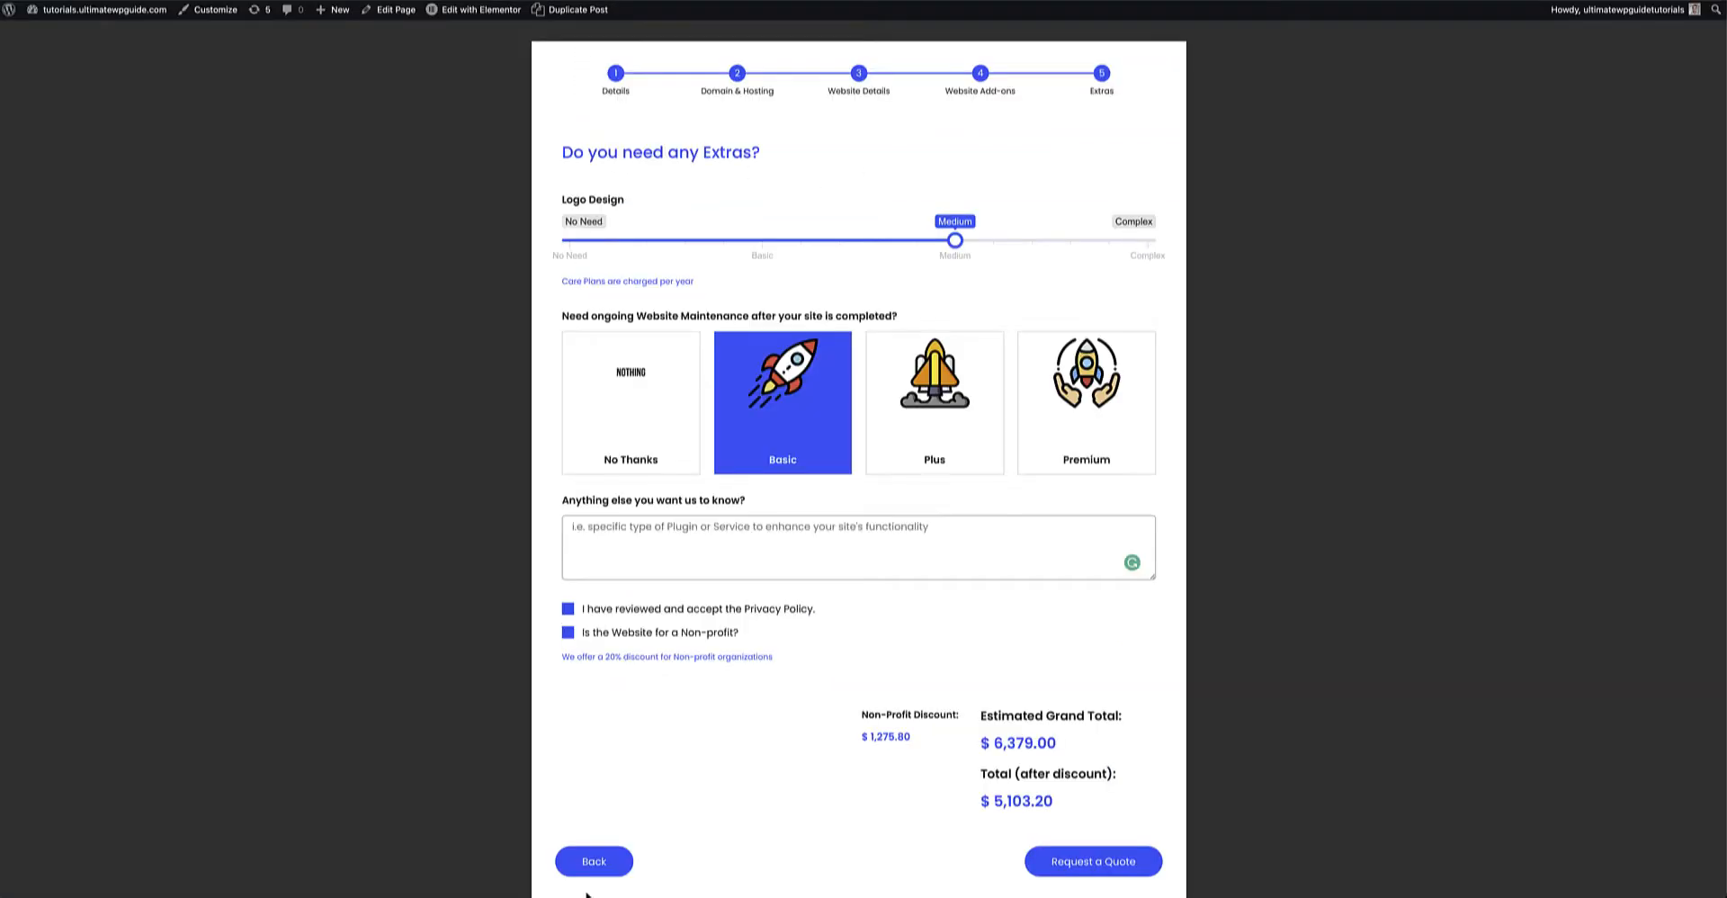
On the live form, go back to Domain and Hosting, answer Yes to both the domain and redesign questions, and revisit the Details page.
click(600, 865)
click(605, 849)
click(598, 860)
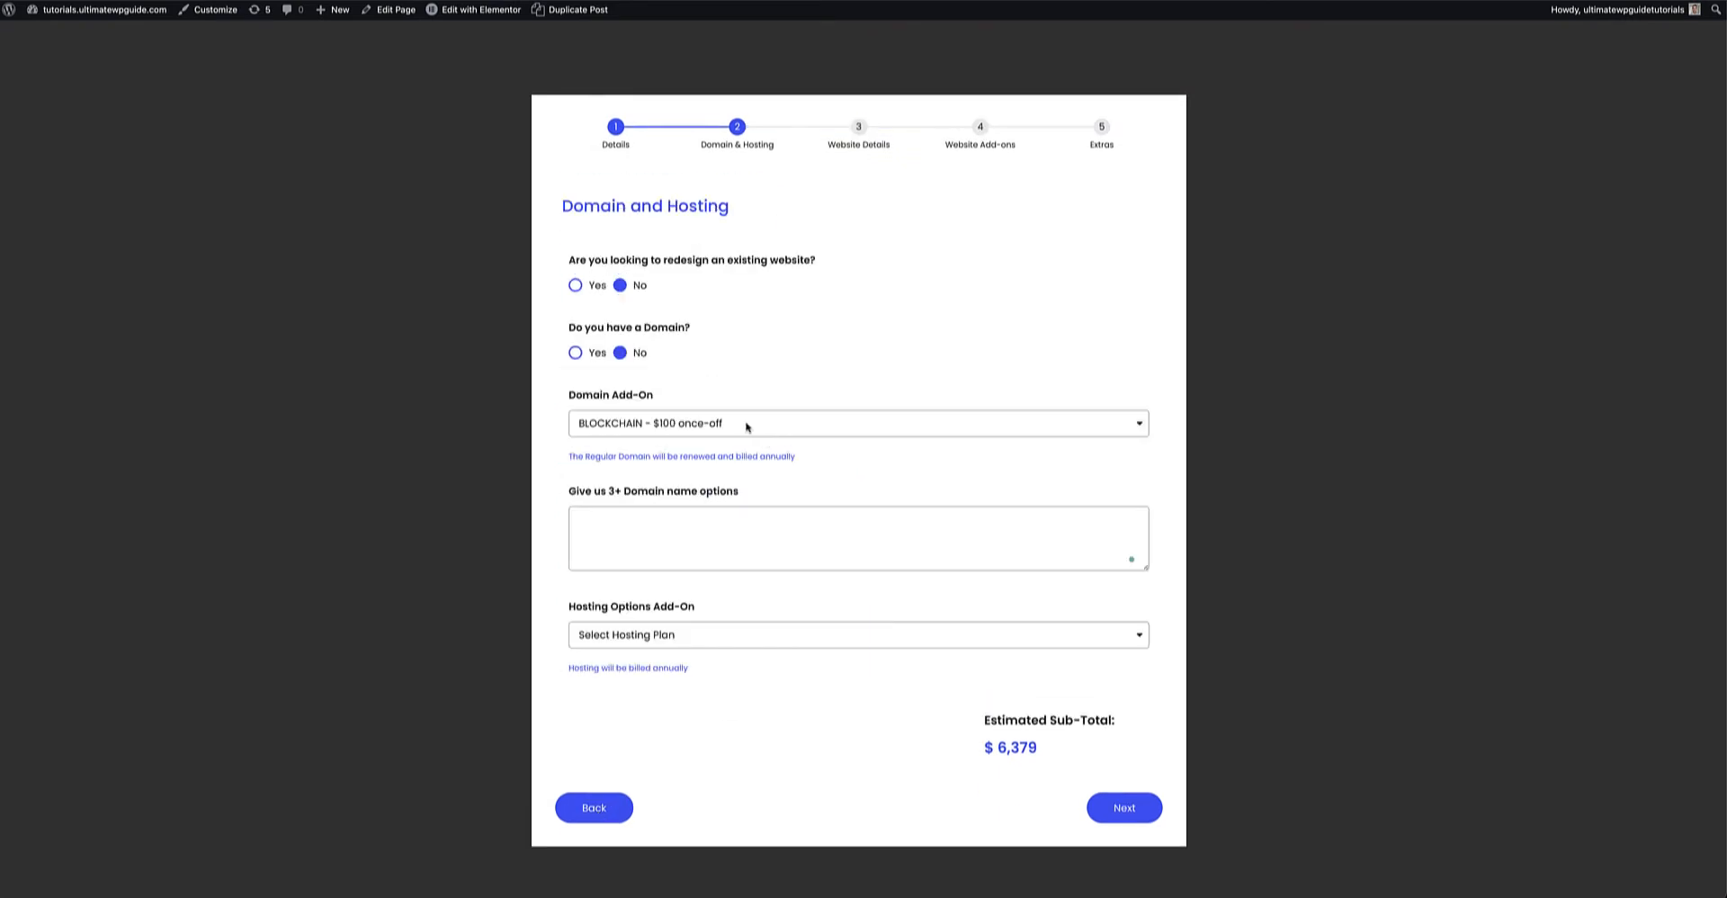
click(575, 352)
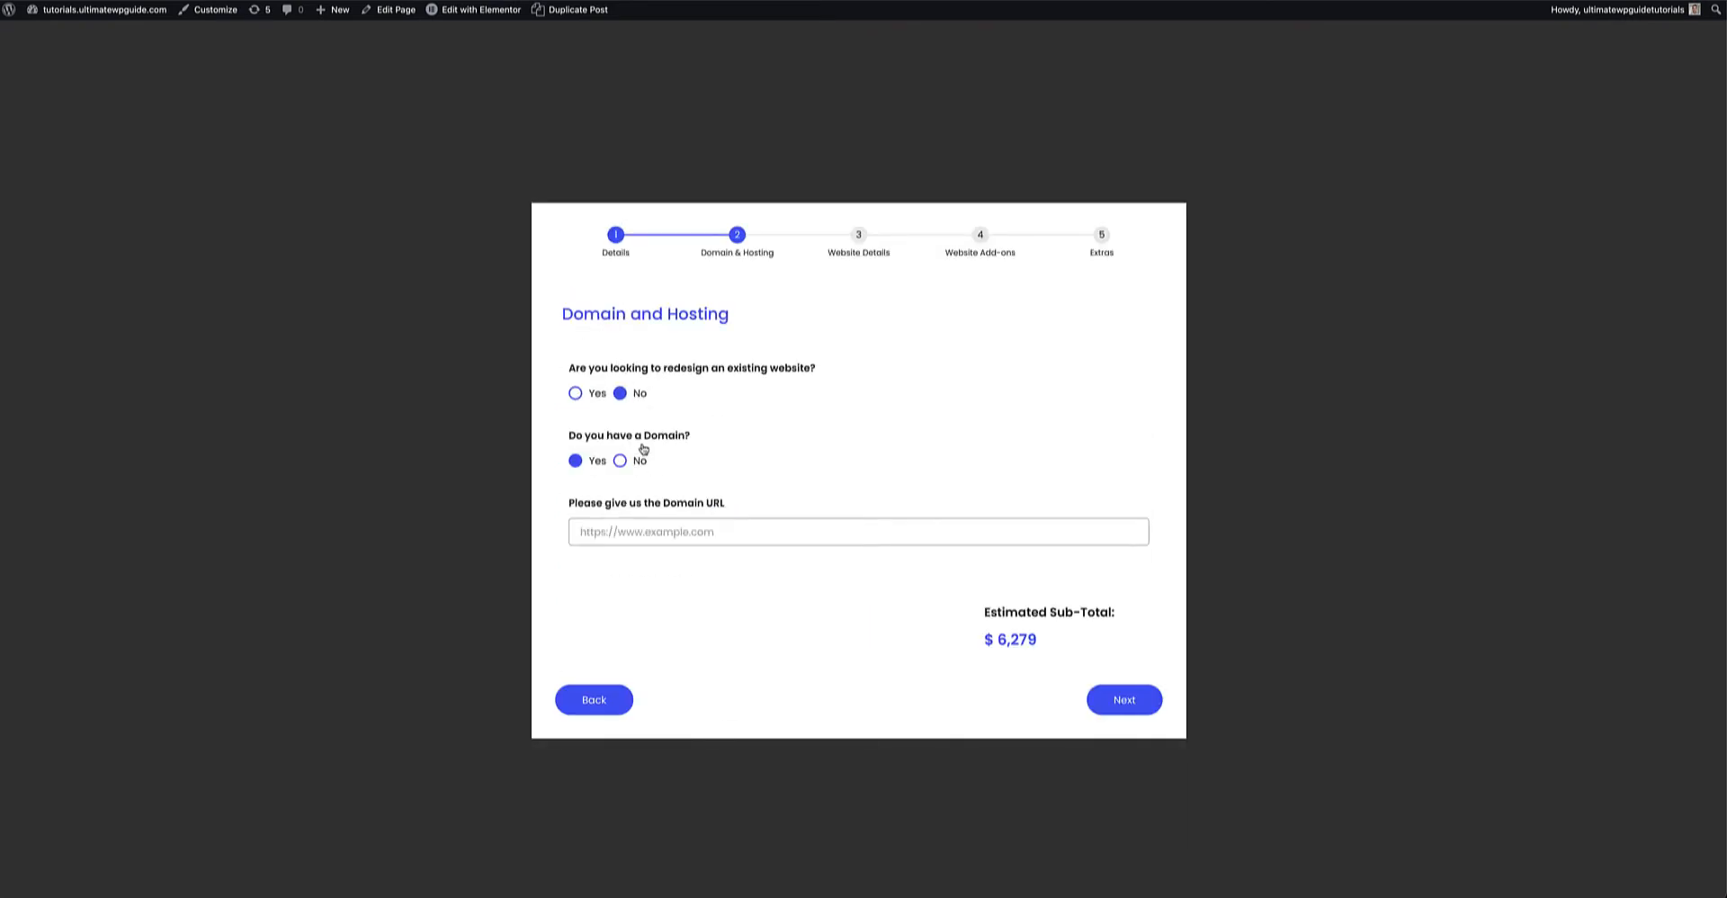
click(575, 394)
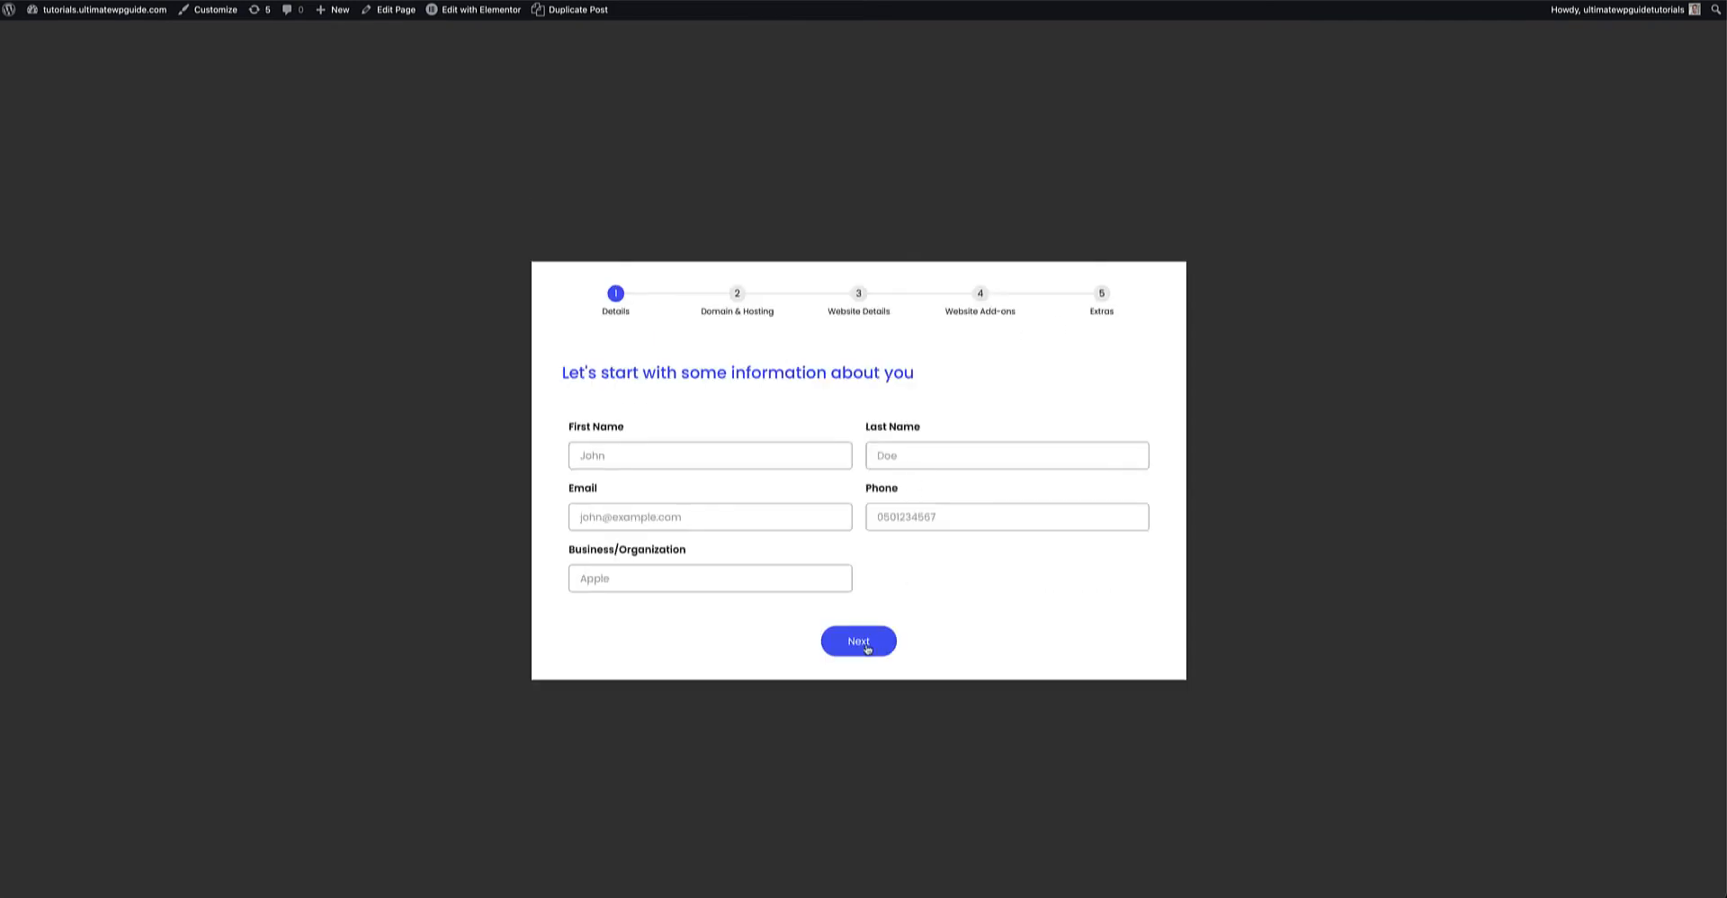
click(855, 640)
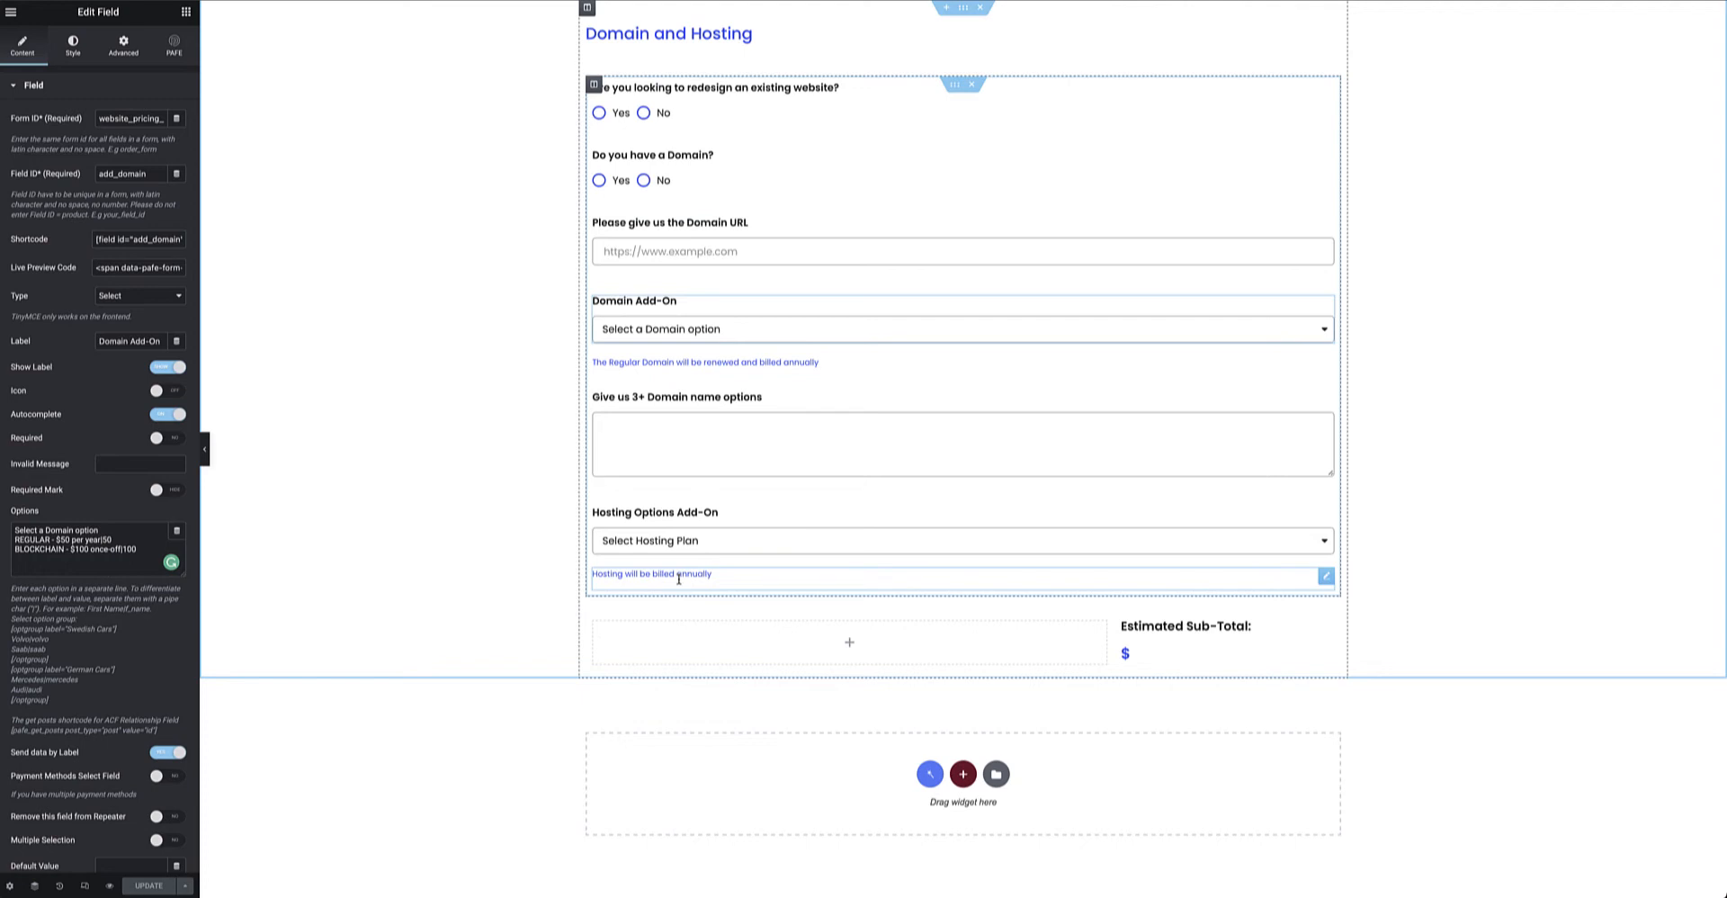
In the step 2 template, review the redesign question's answer options and radio styling, keeping the Options style.
click(692, 122)
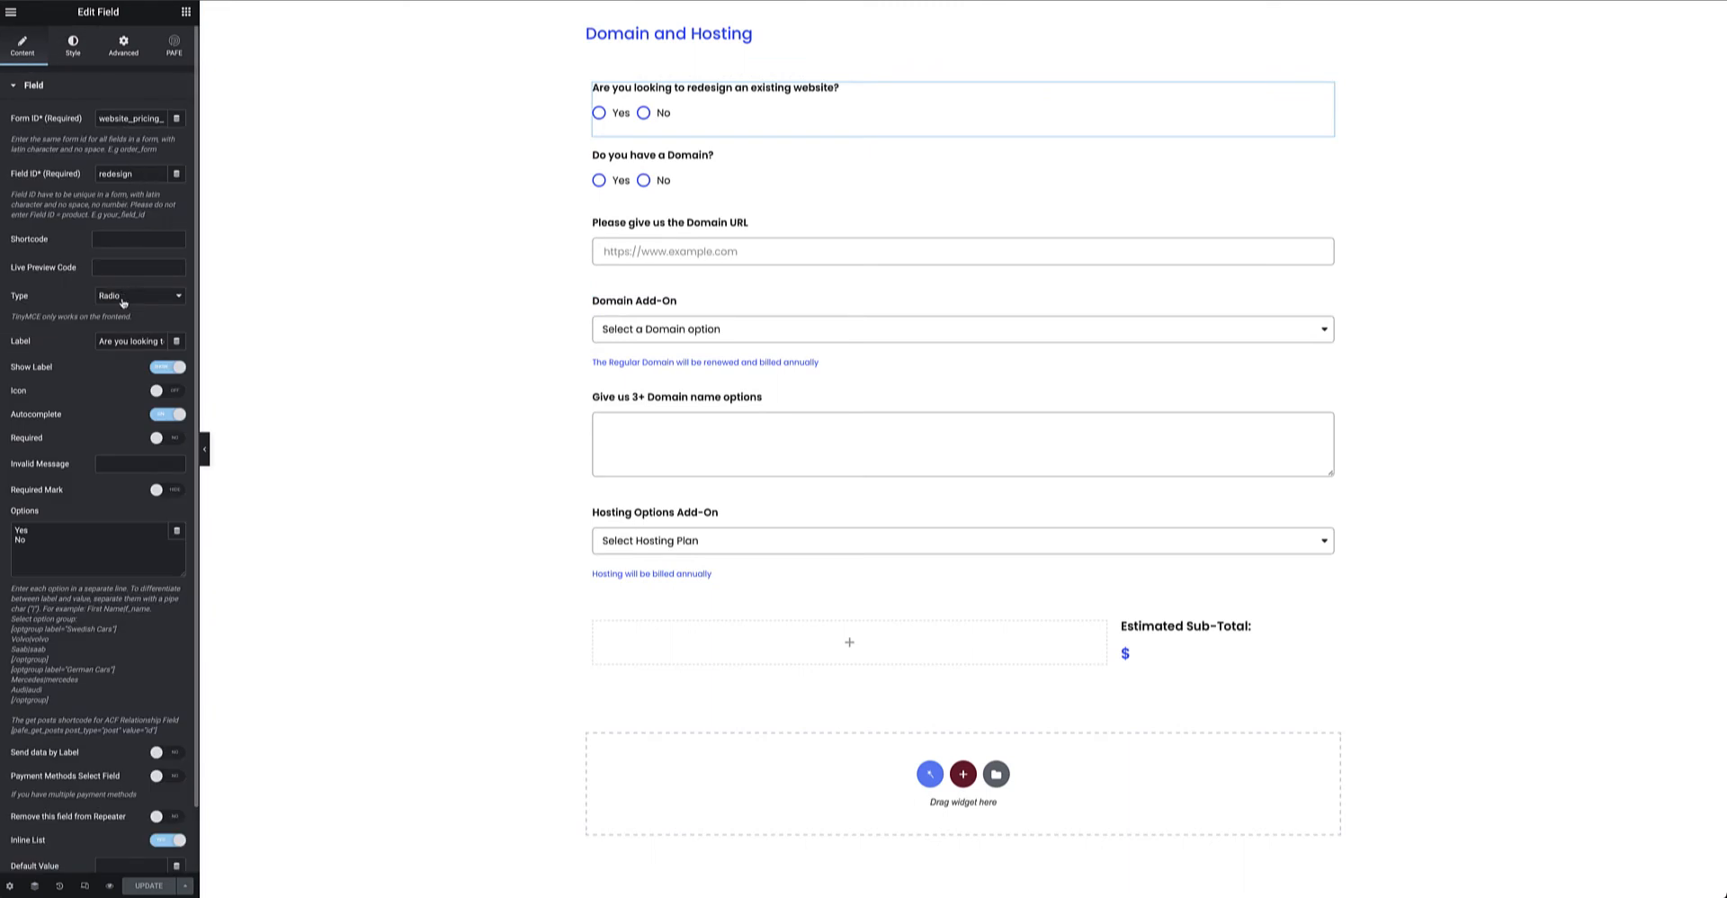
drag(47, 551, 15, 529)
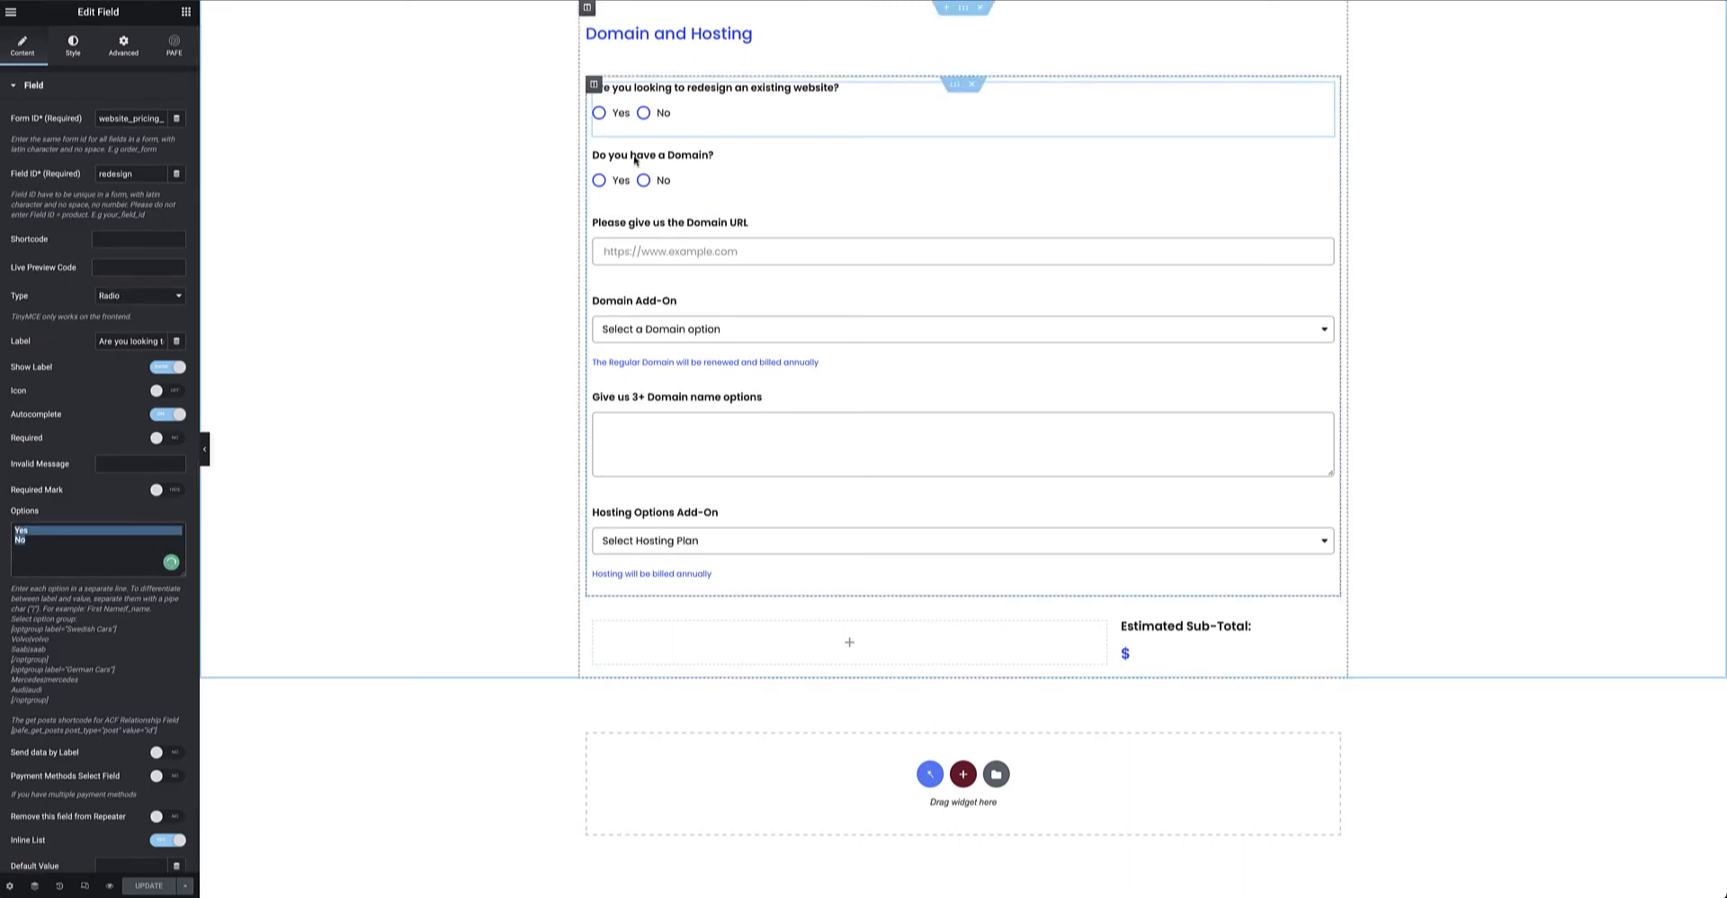
click(73, 45)
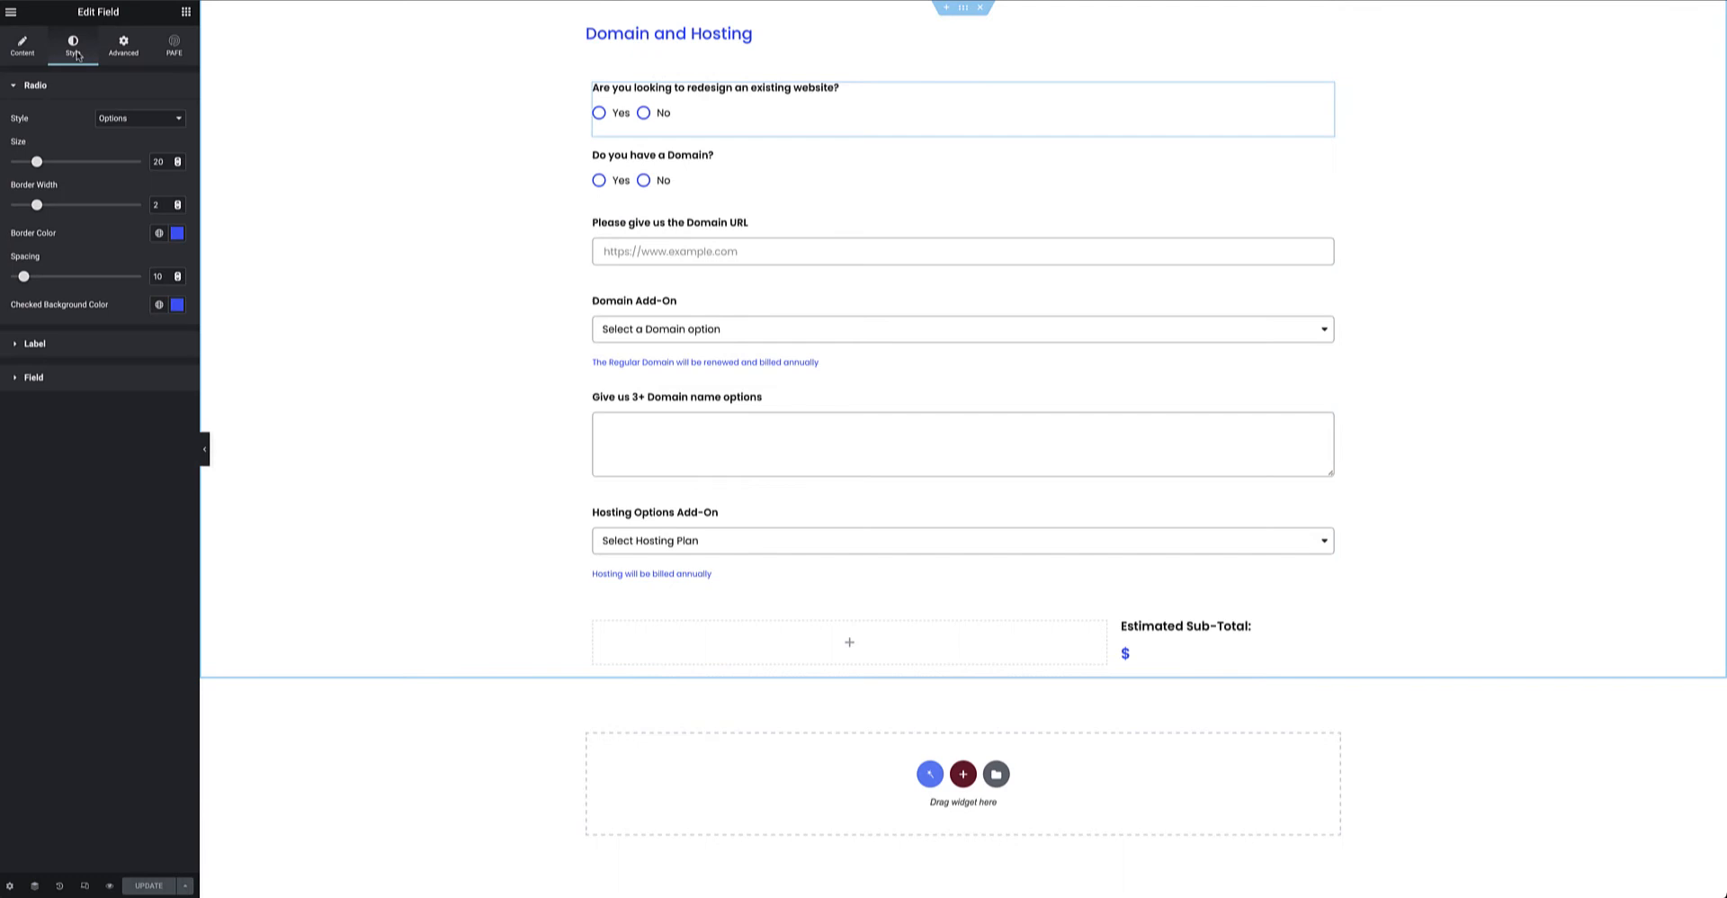
click(132, 118)
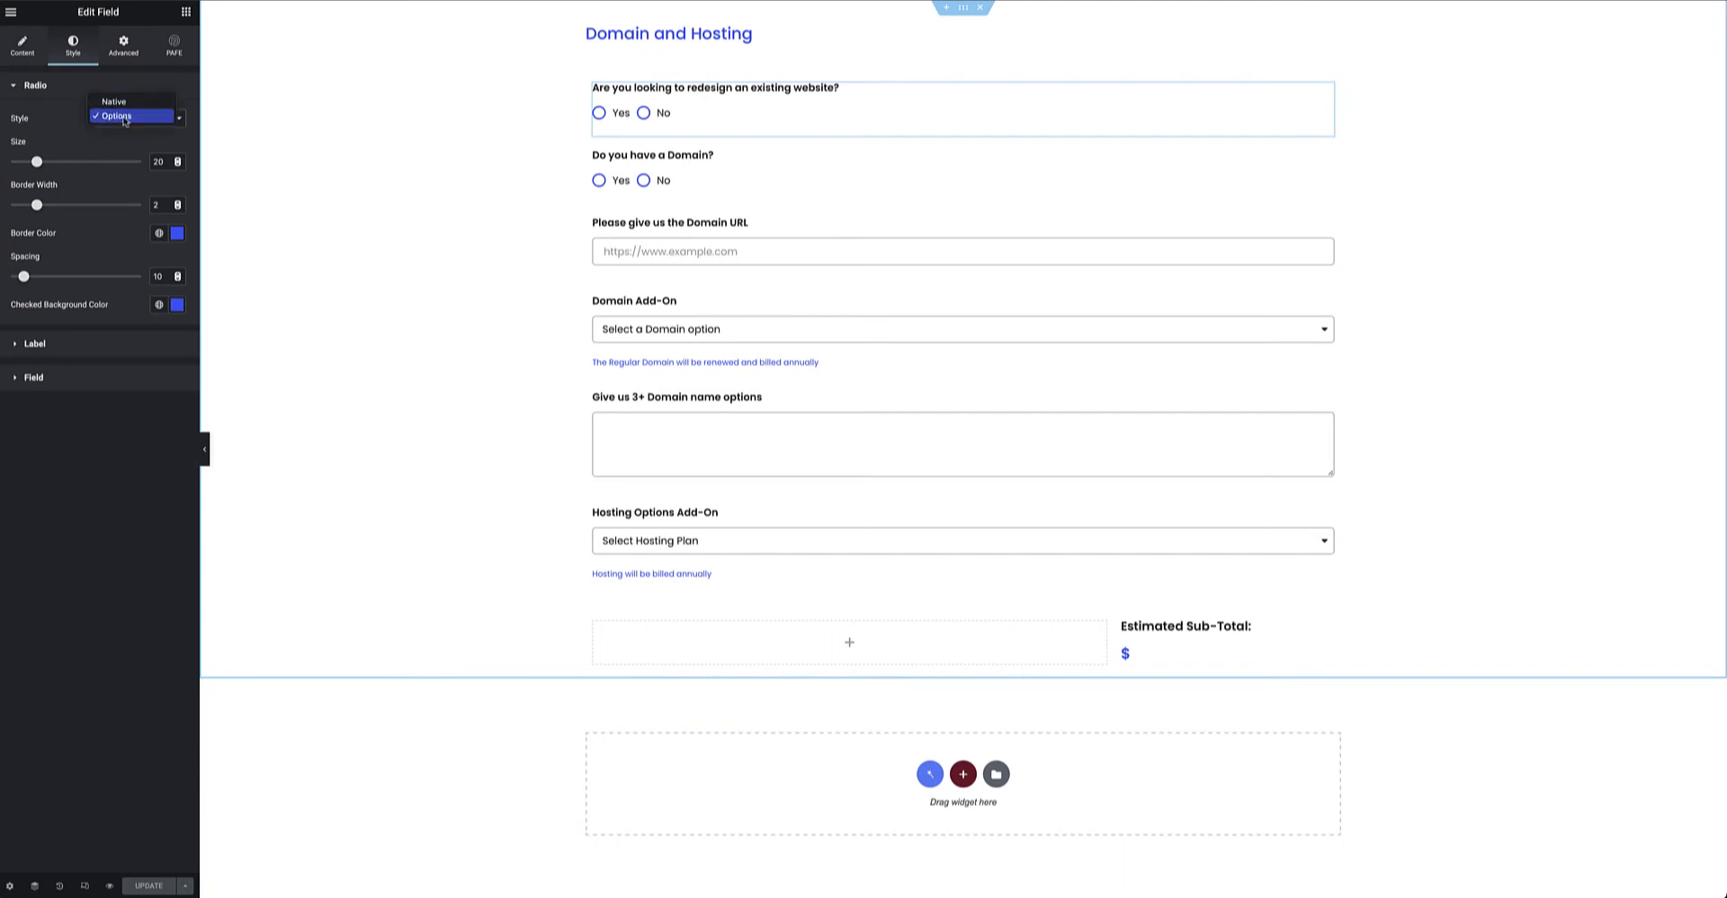
click(124, 117)
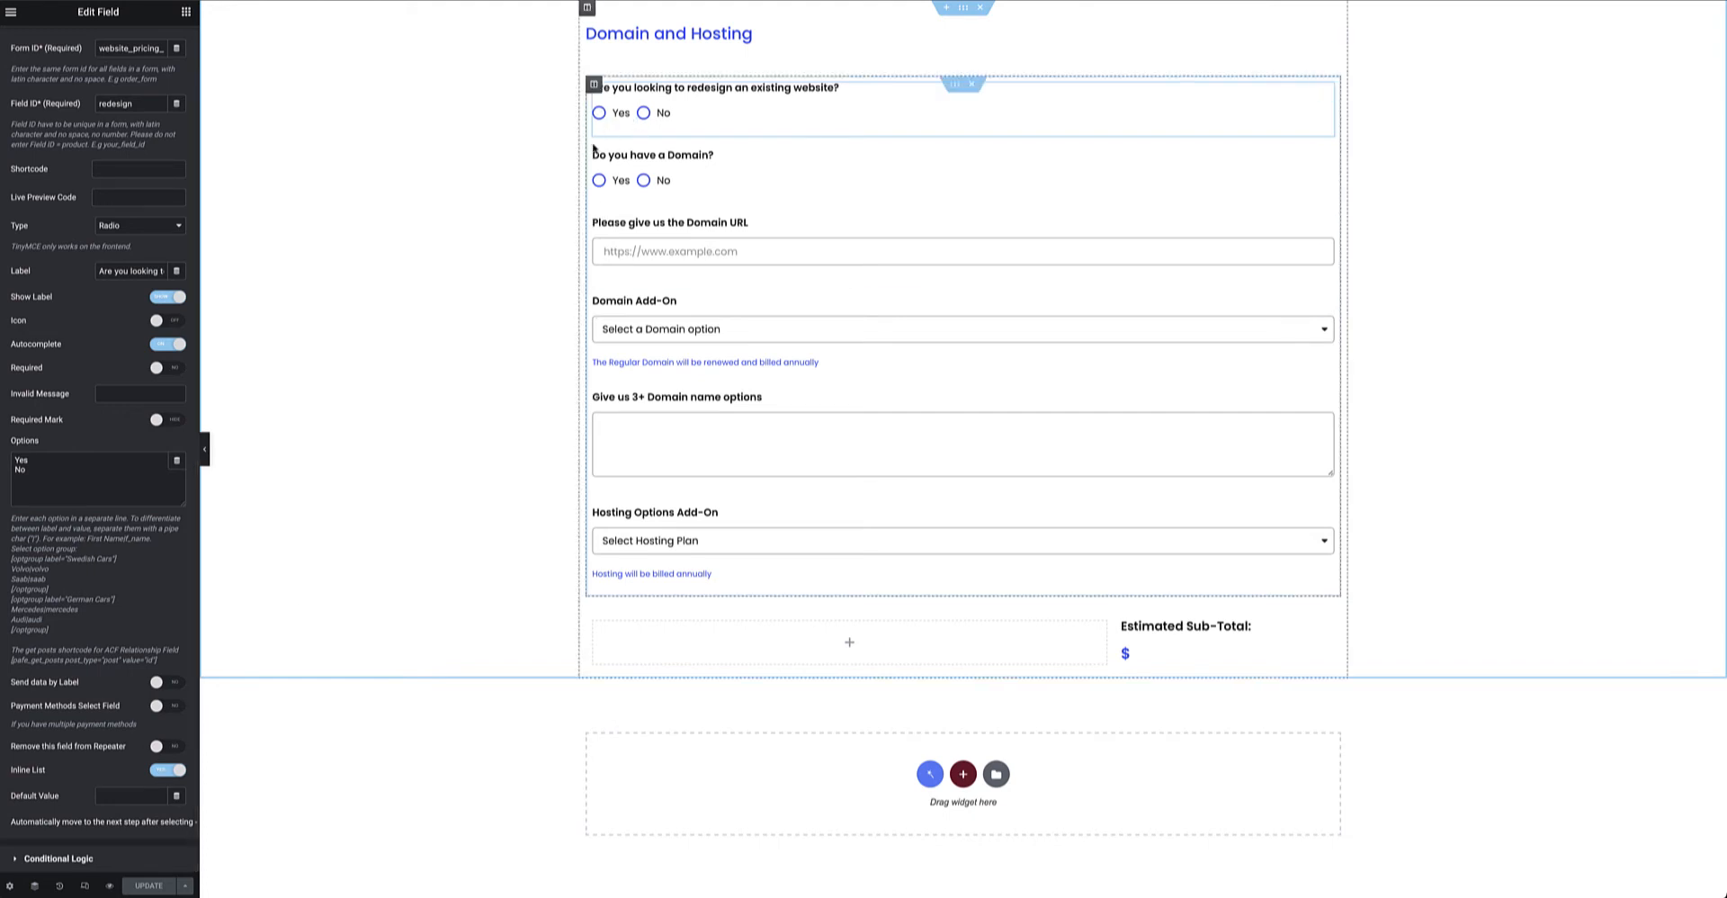
Check the redesign question's conditional logic and shortcode, and open the settings of the "Do you have a Domain?" question.
click(58, 859)
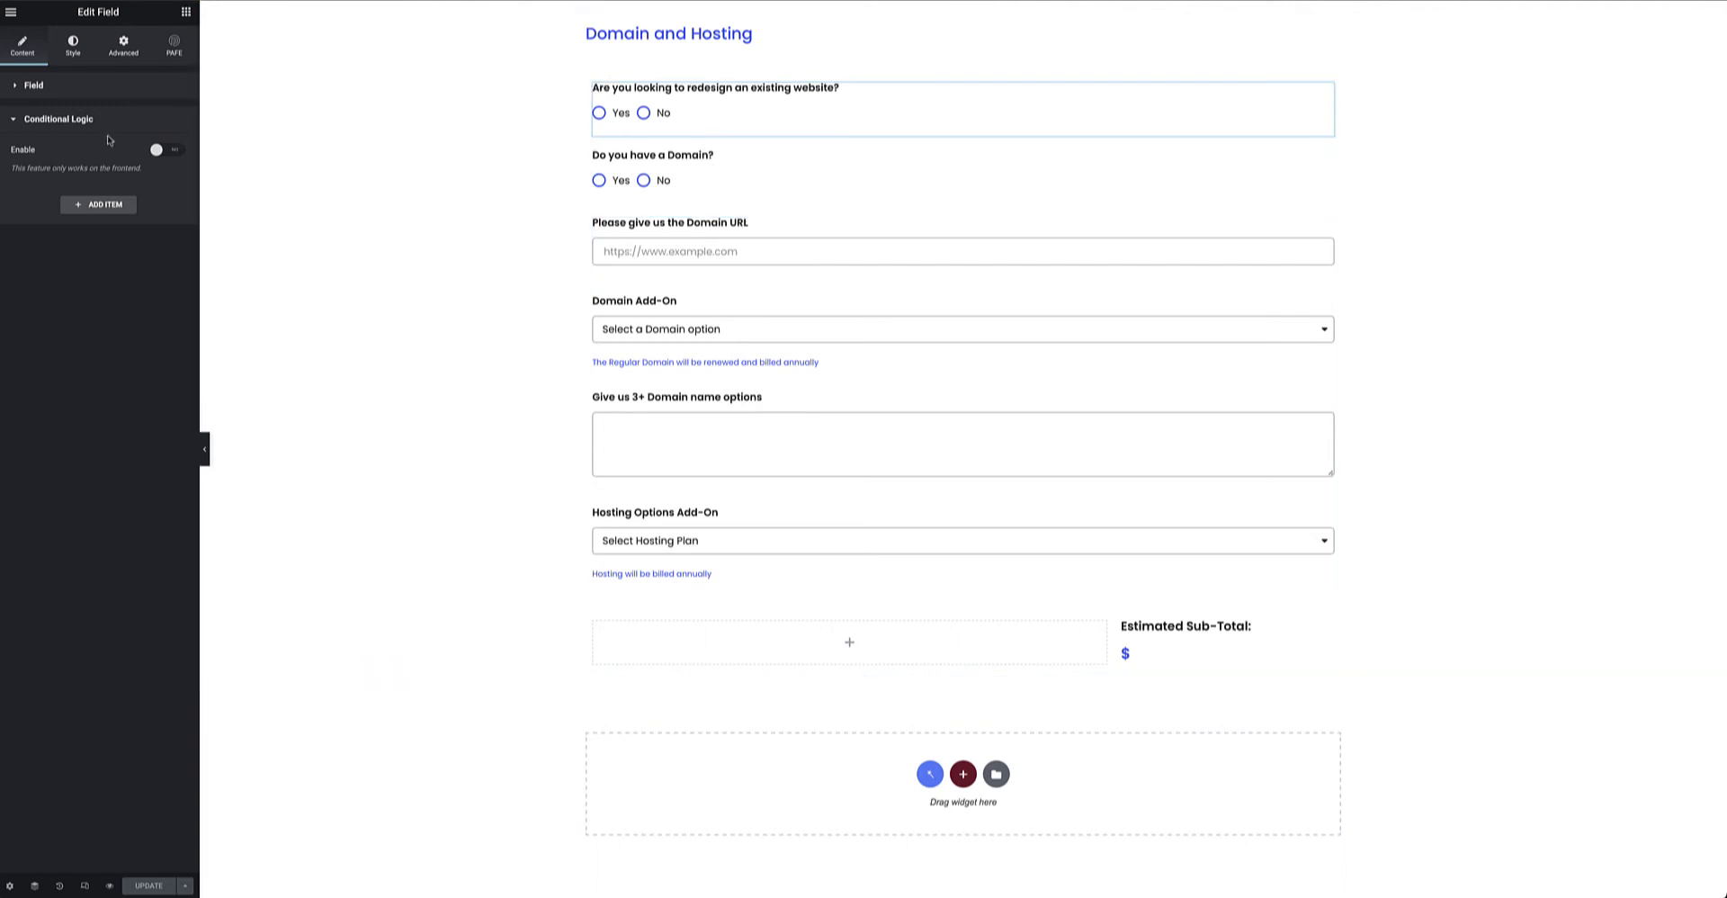
click(53, 92)
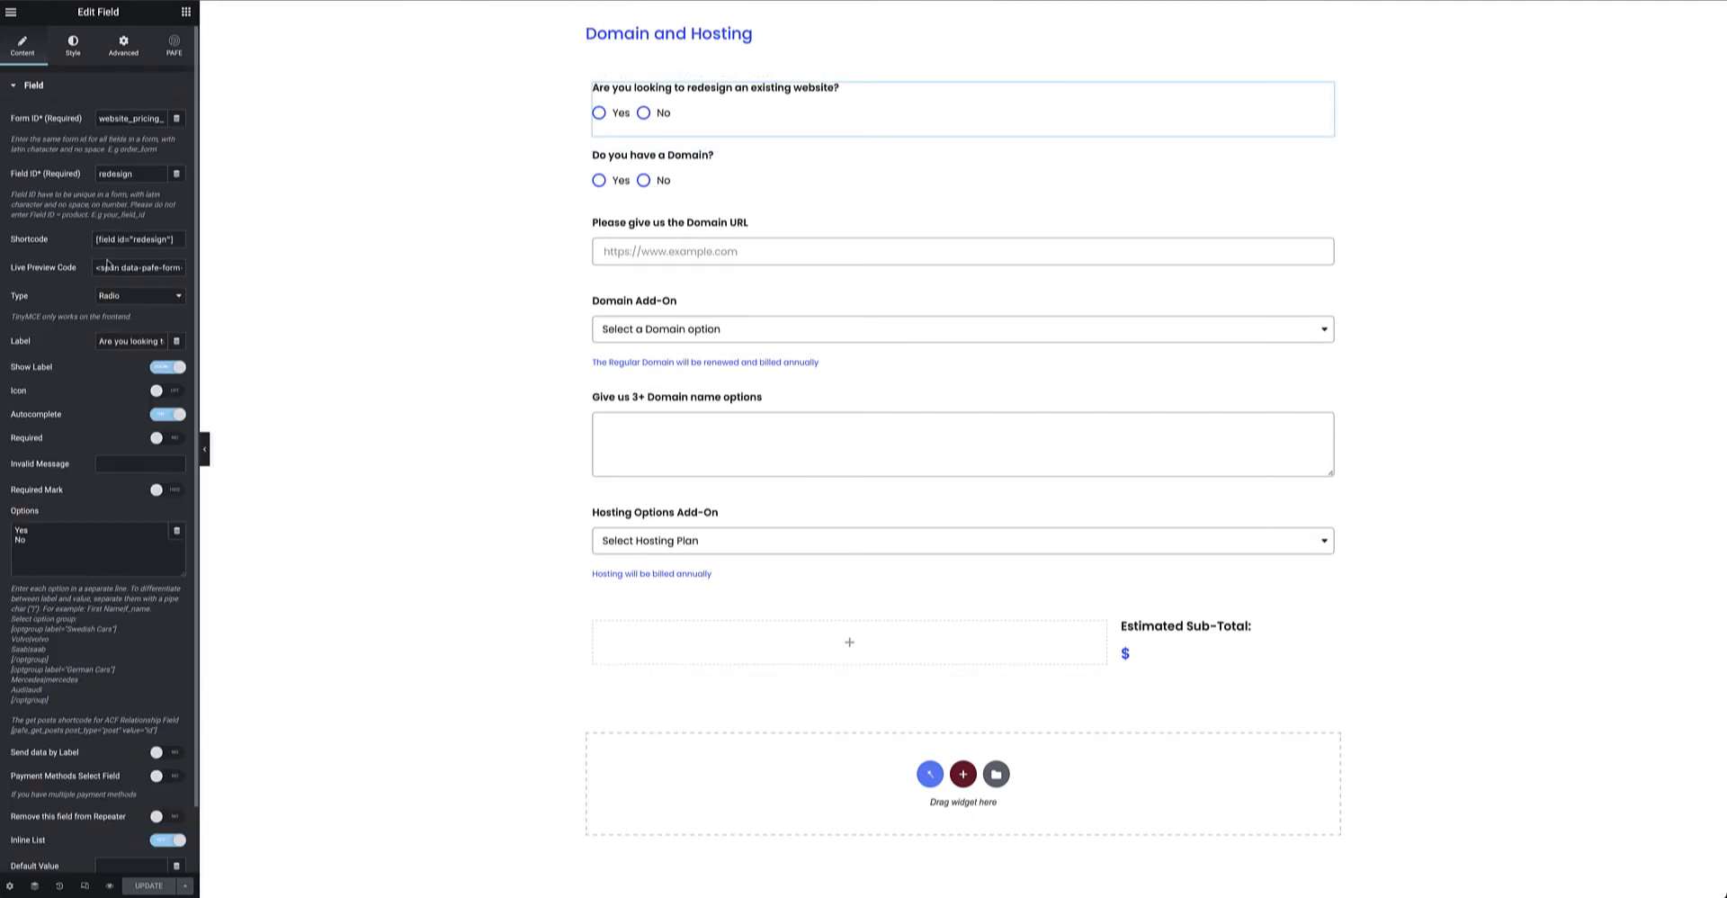
drag(179, 241, 76, 246)
click(733, 181)
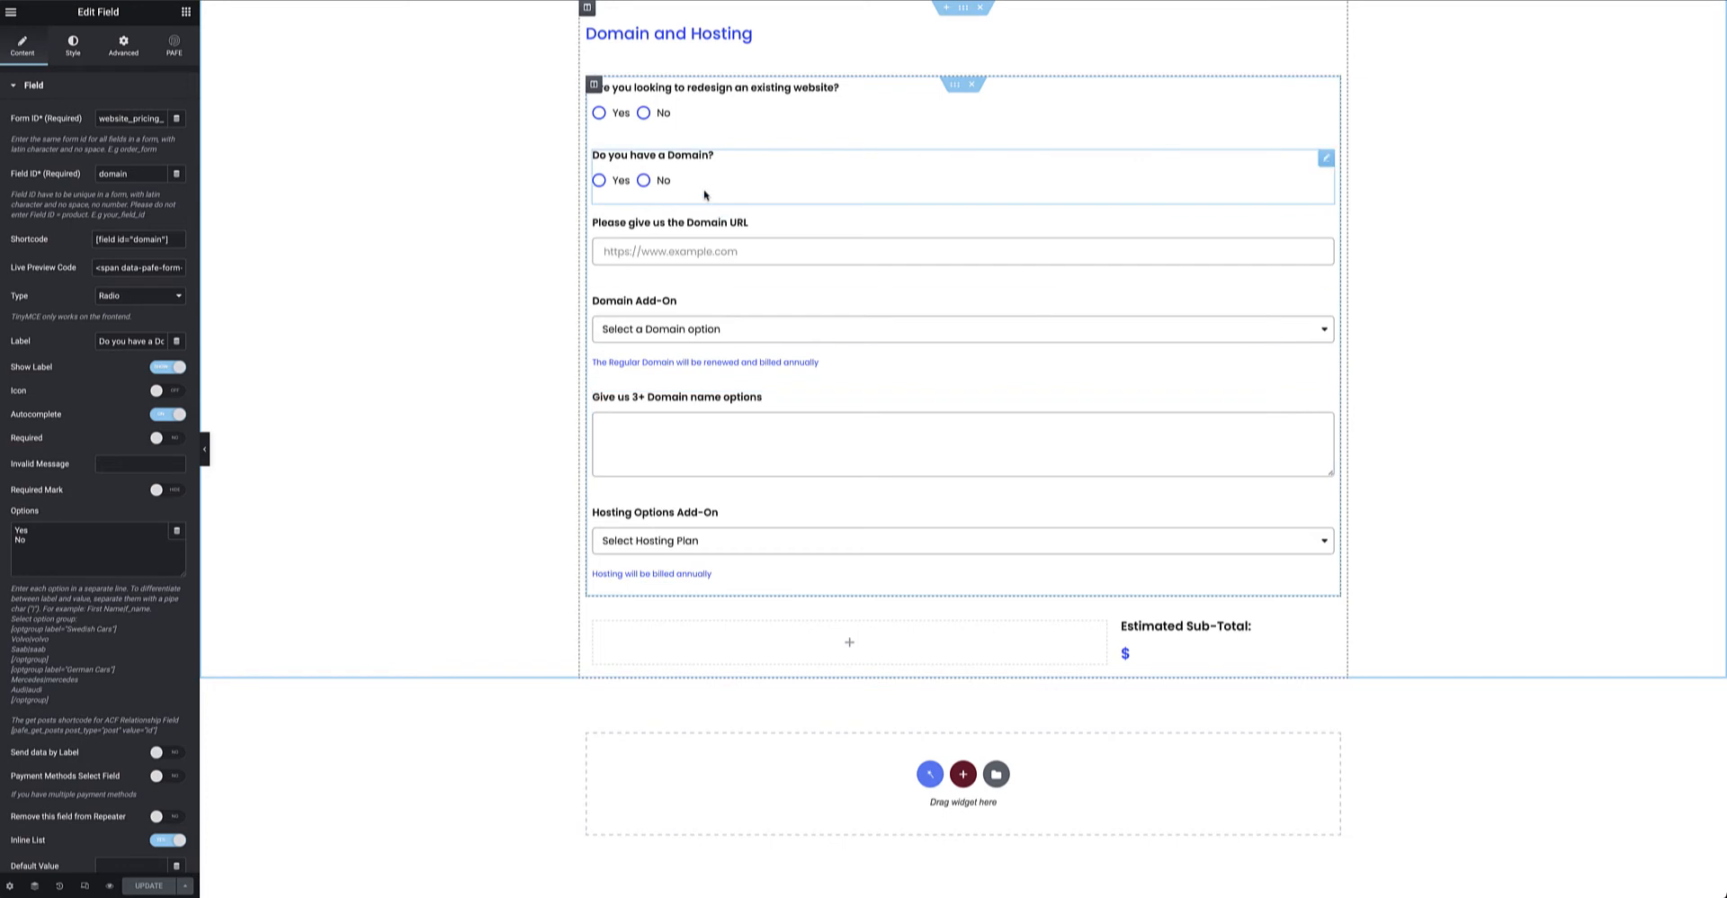
Review the Domain URL field's settings and its conditional logic rule tied to the "Do you have a Domain?" question.
click(769, 222)
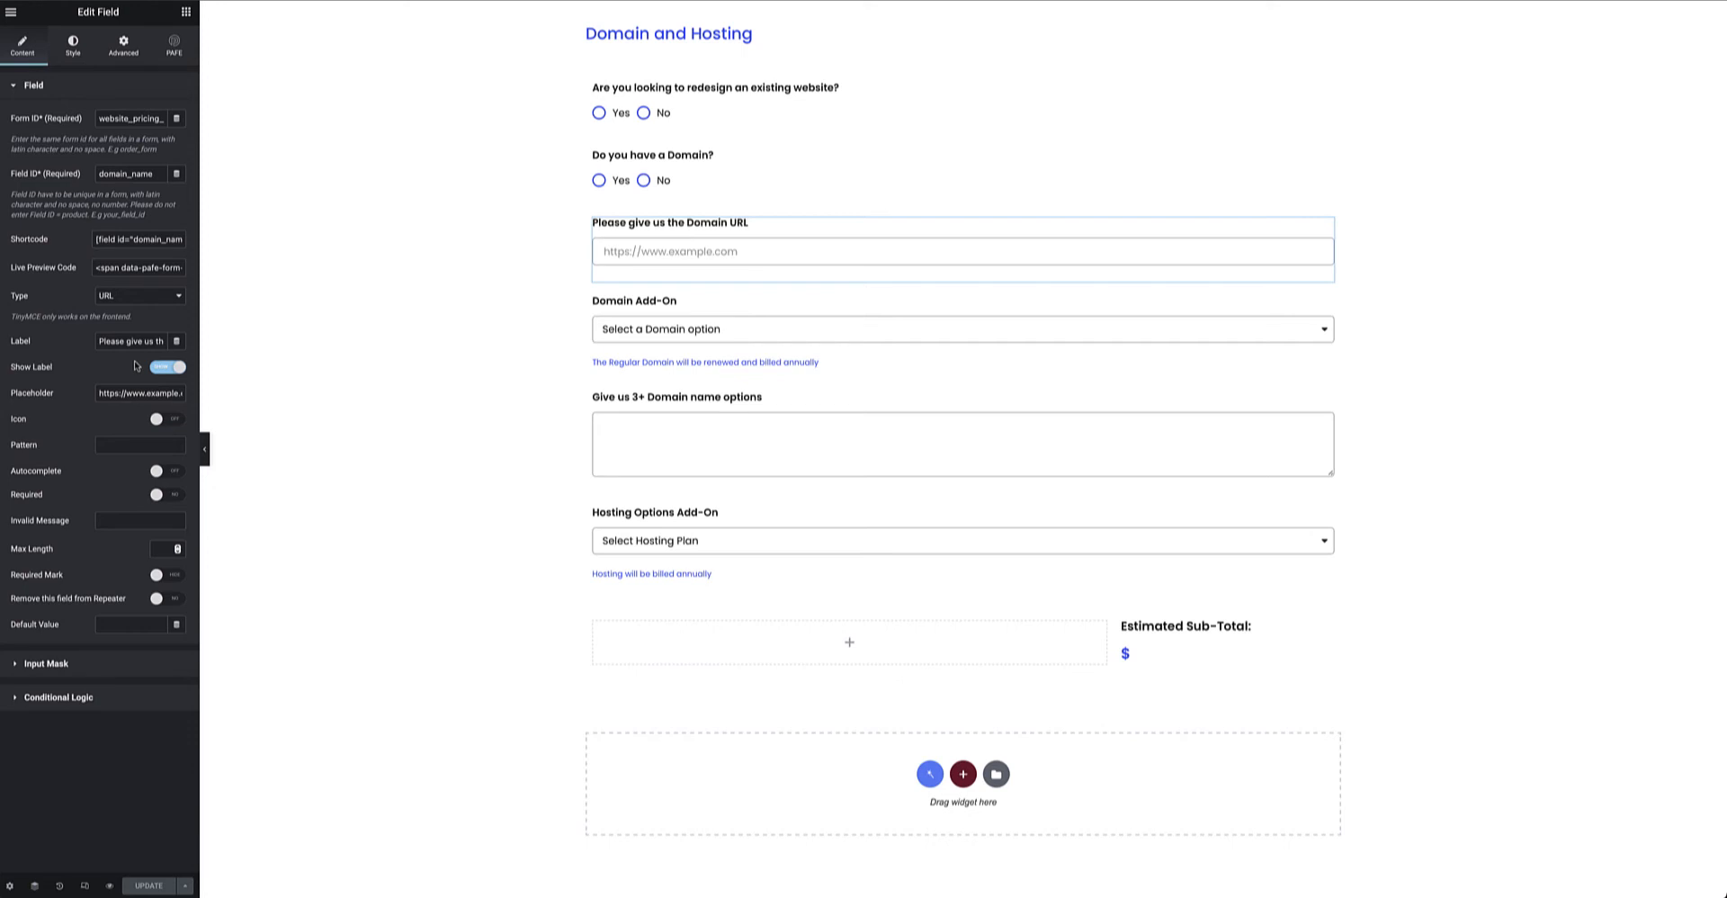
click(81, 698)
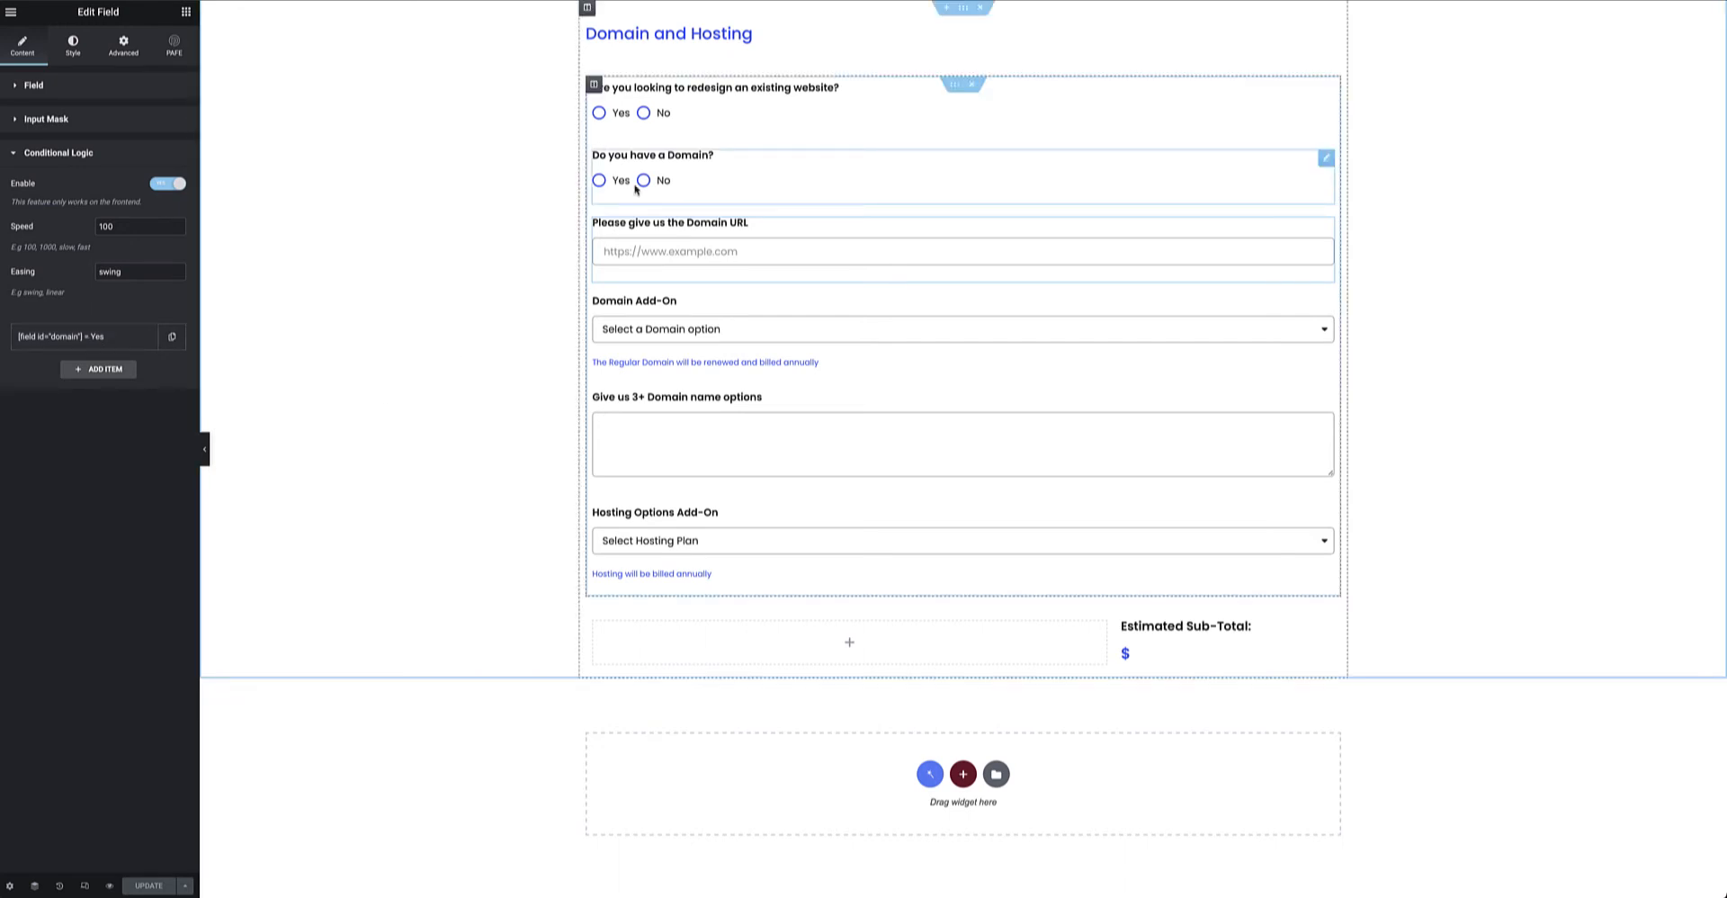
click(88, 338)
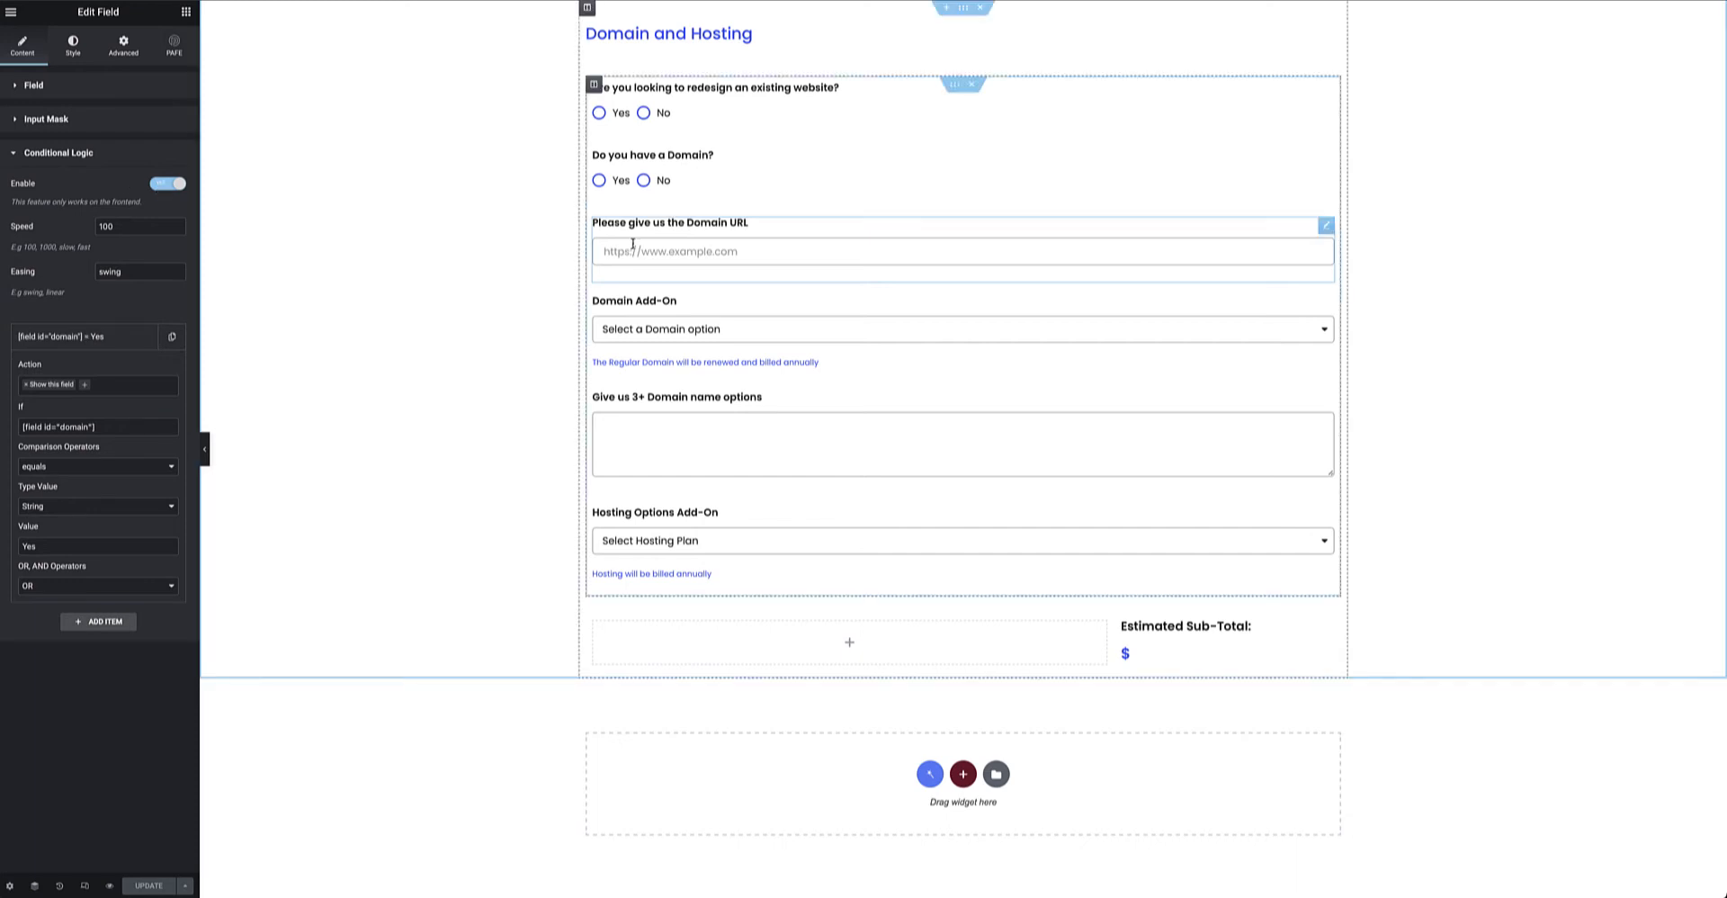
click(713, 224)
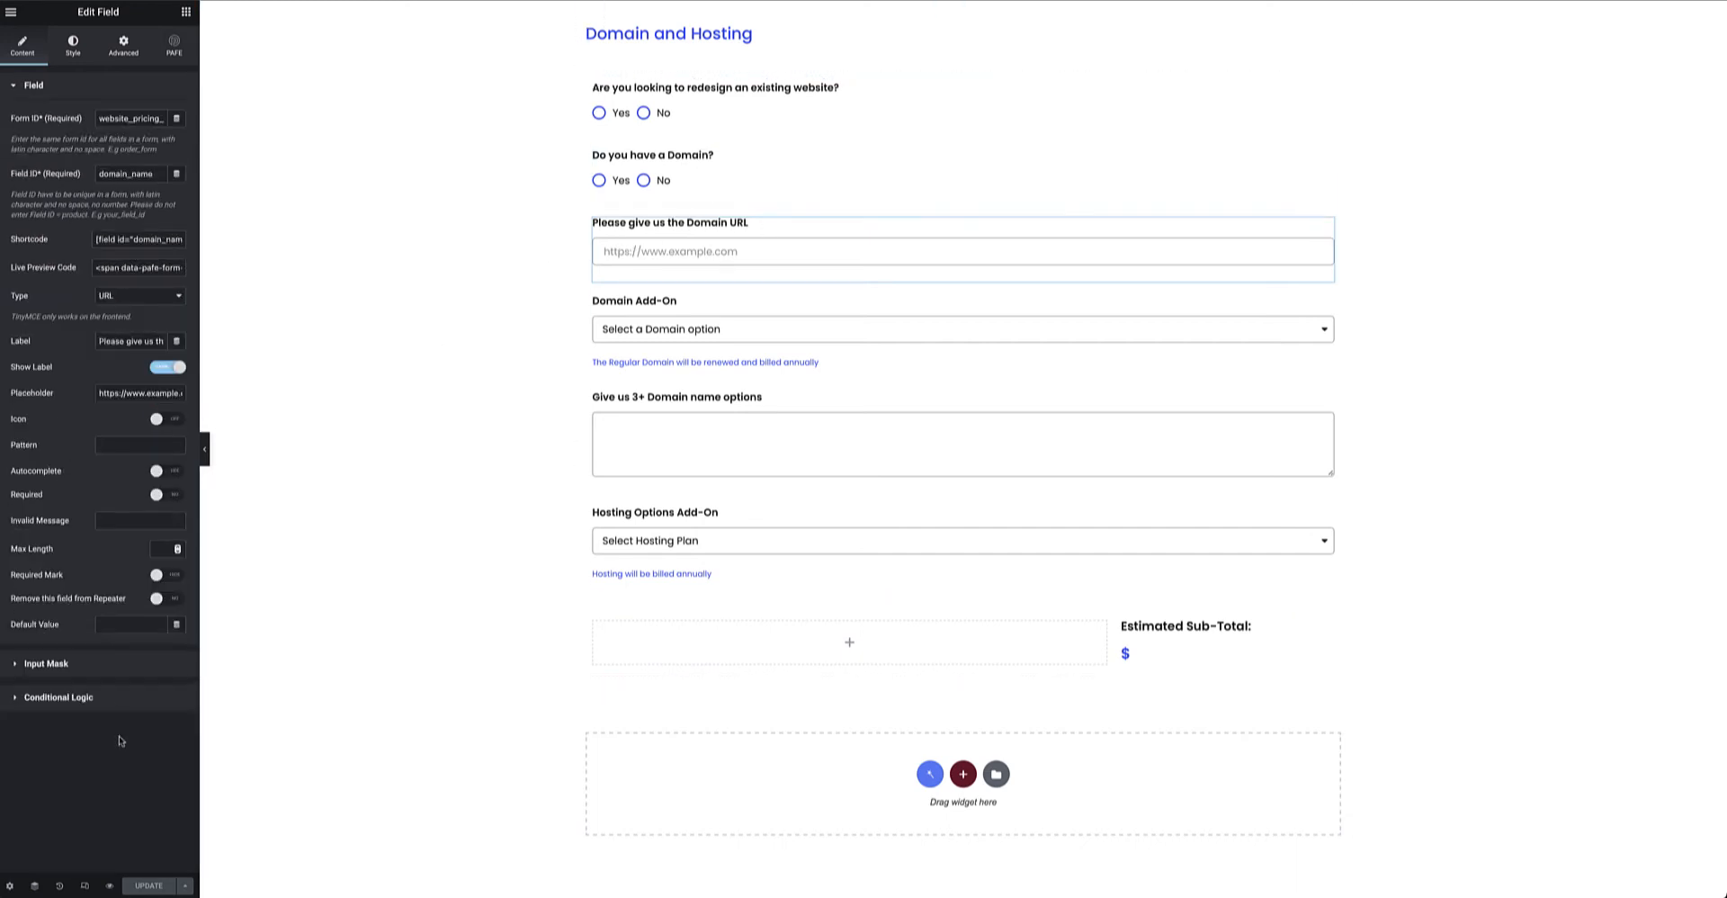
click(106, 699)
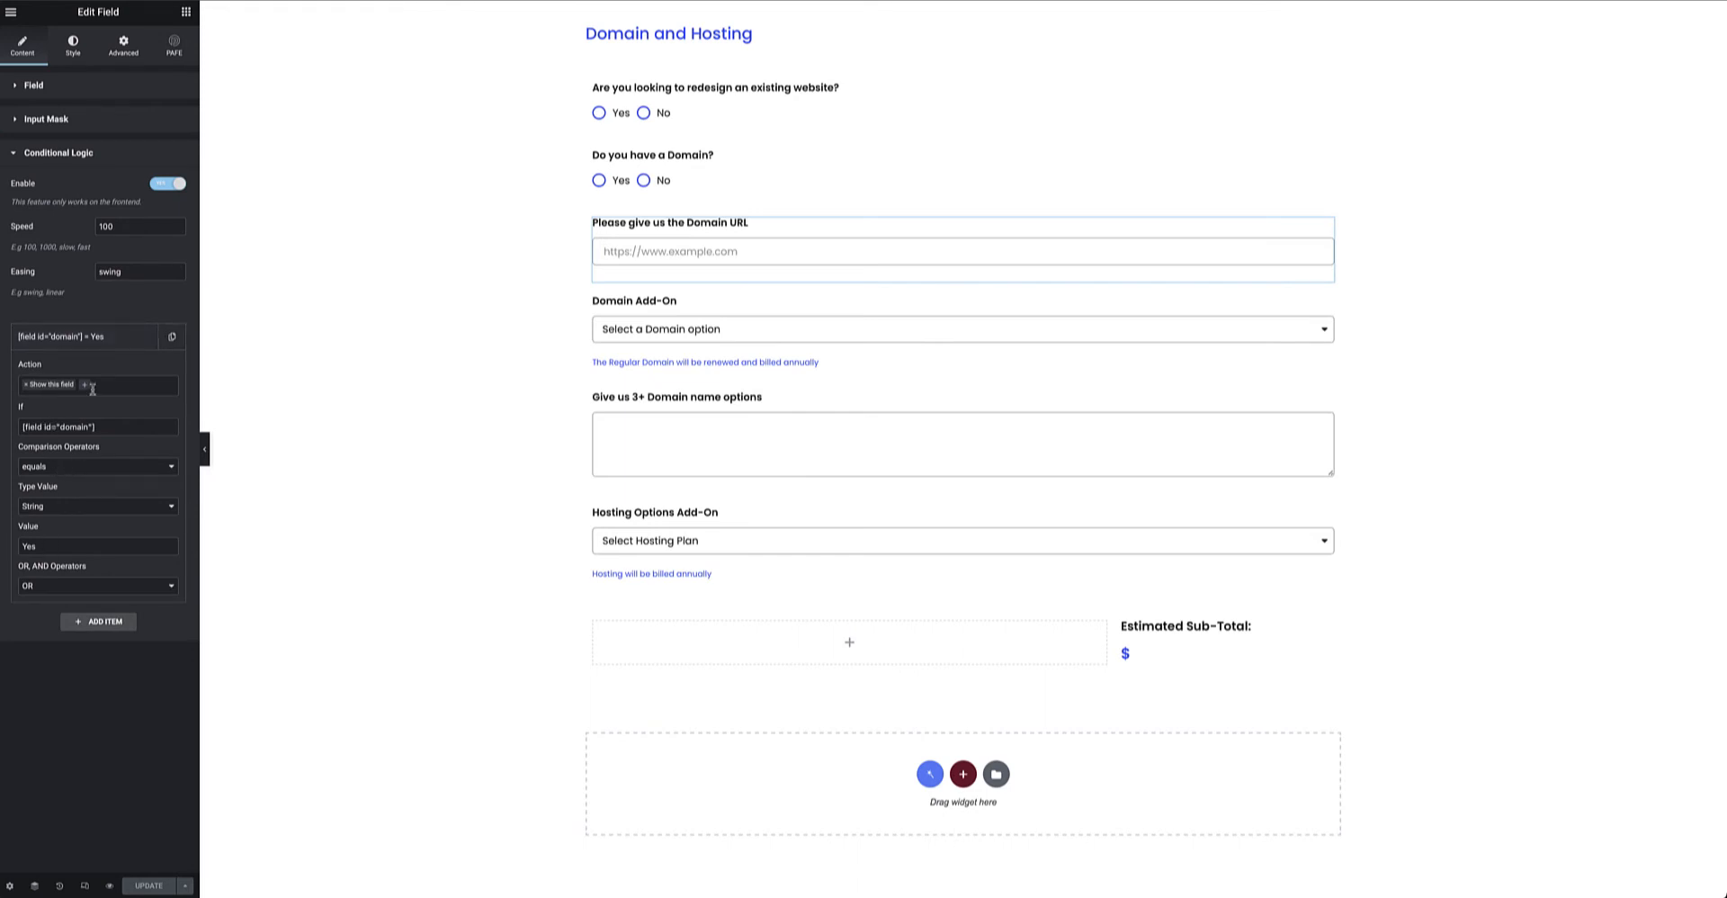
Open the Domain Add-On field's conditional logic and examine the rule's condition field and comparison value.
click(692, 309)
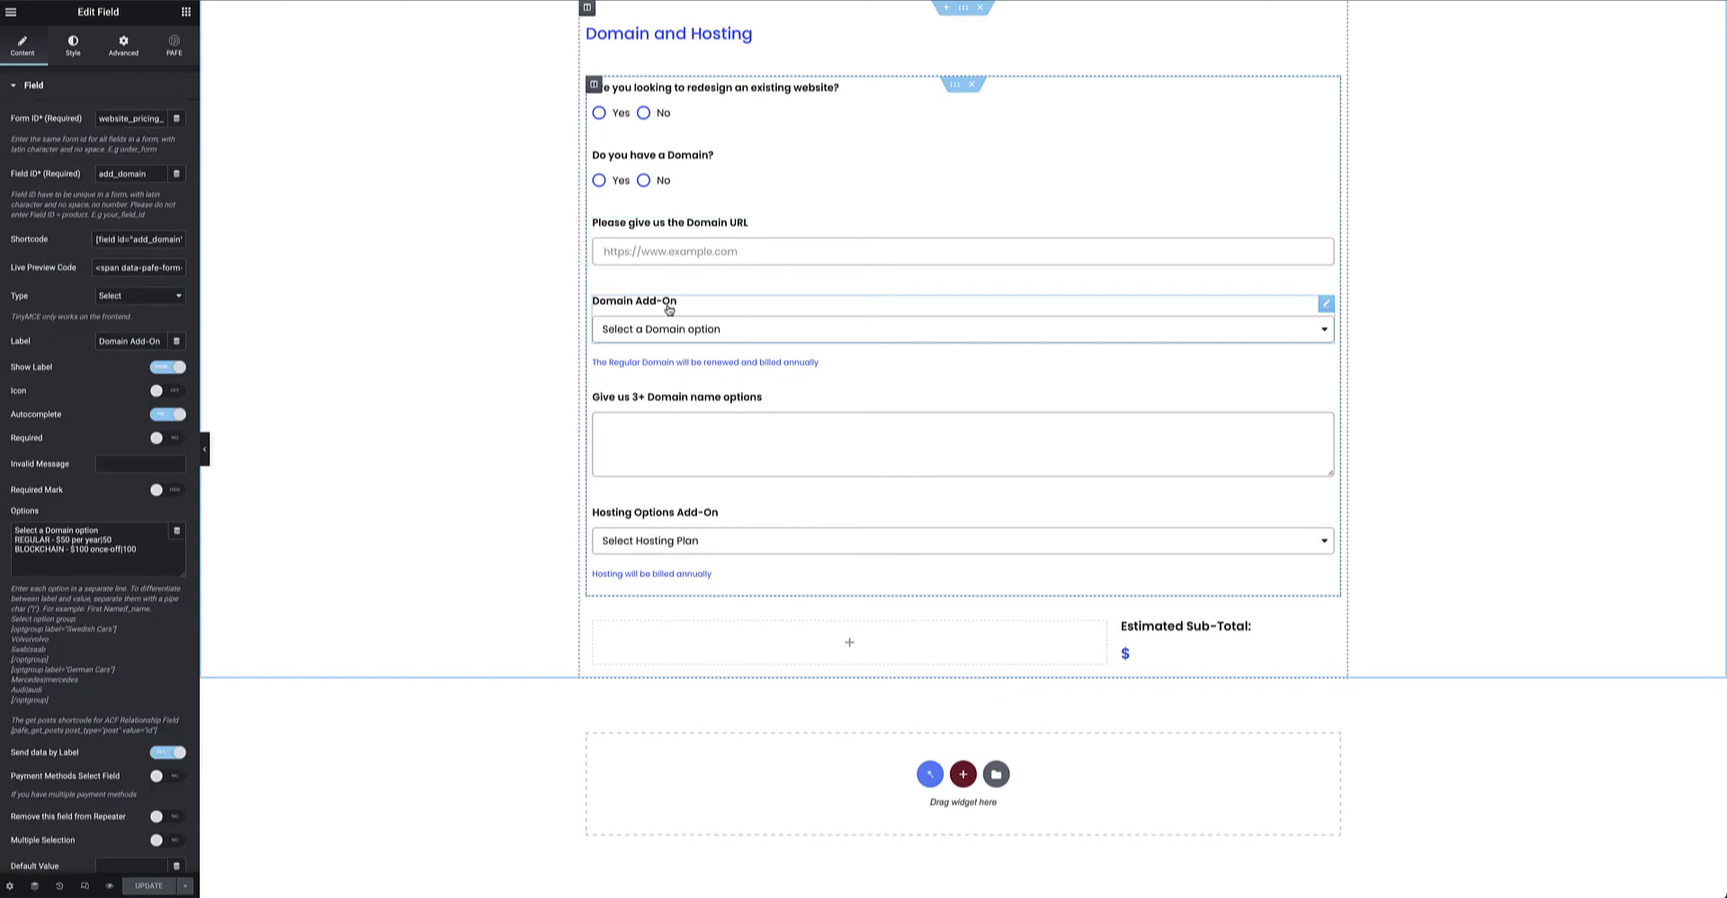
scroll(122, 589, down, 3)
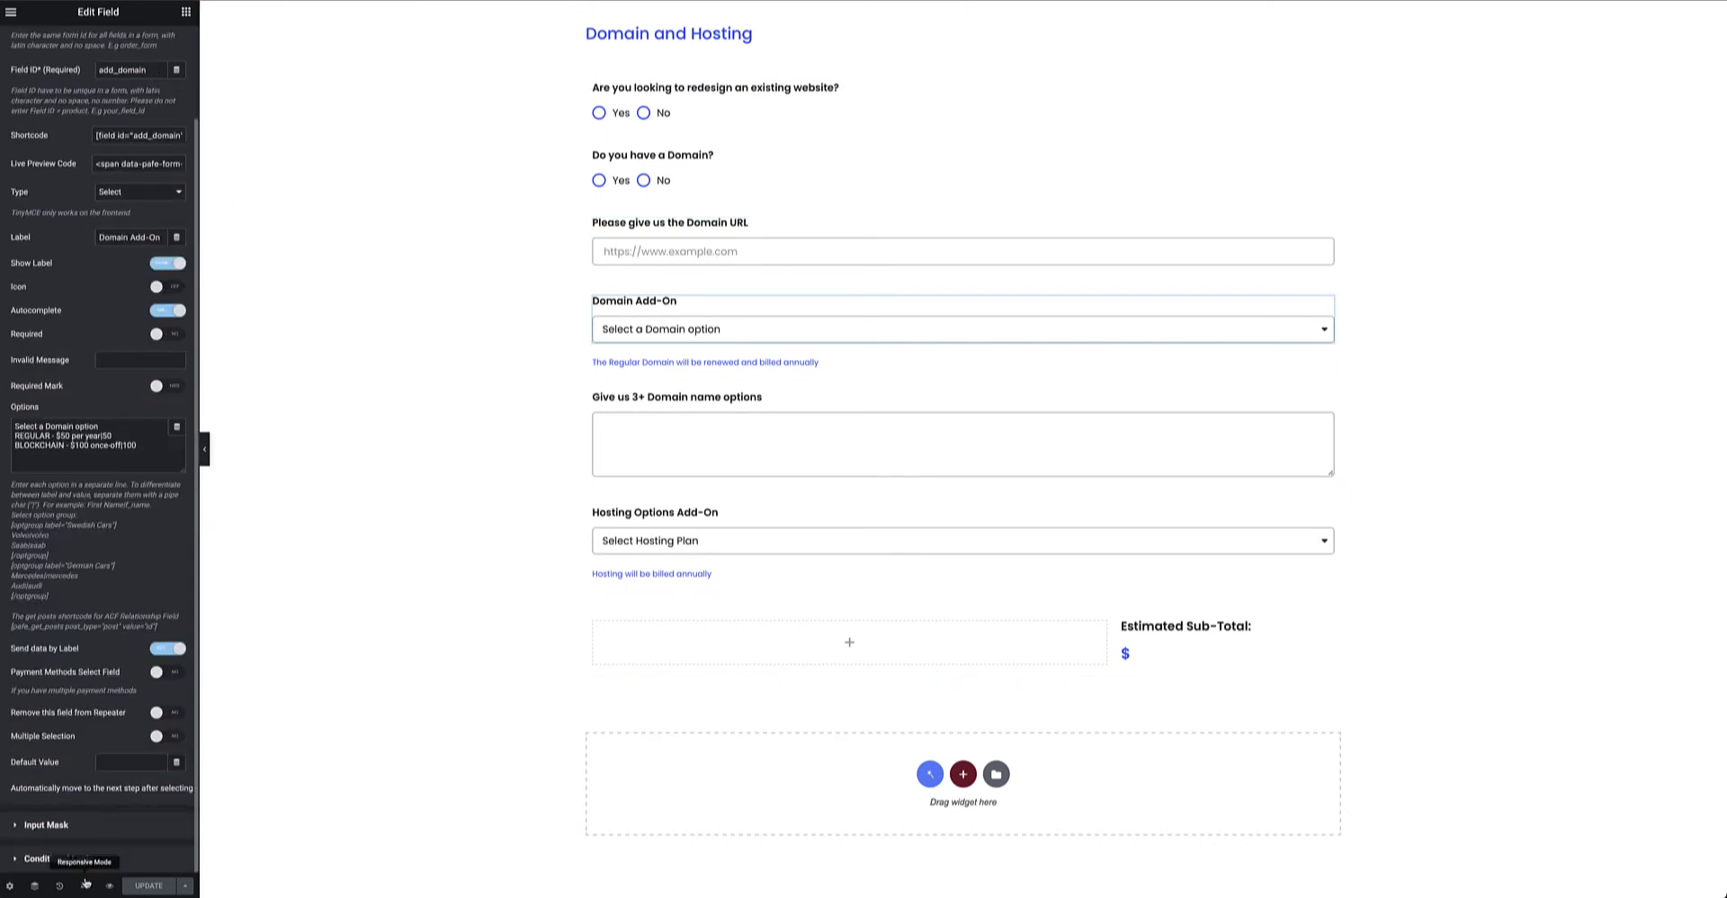
click(105, 859)
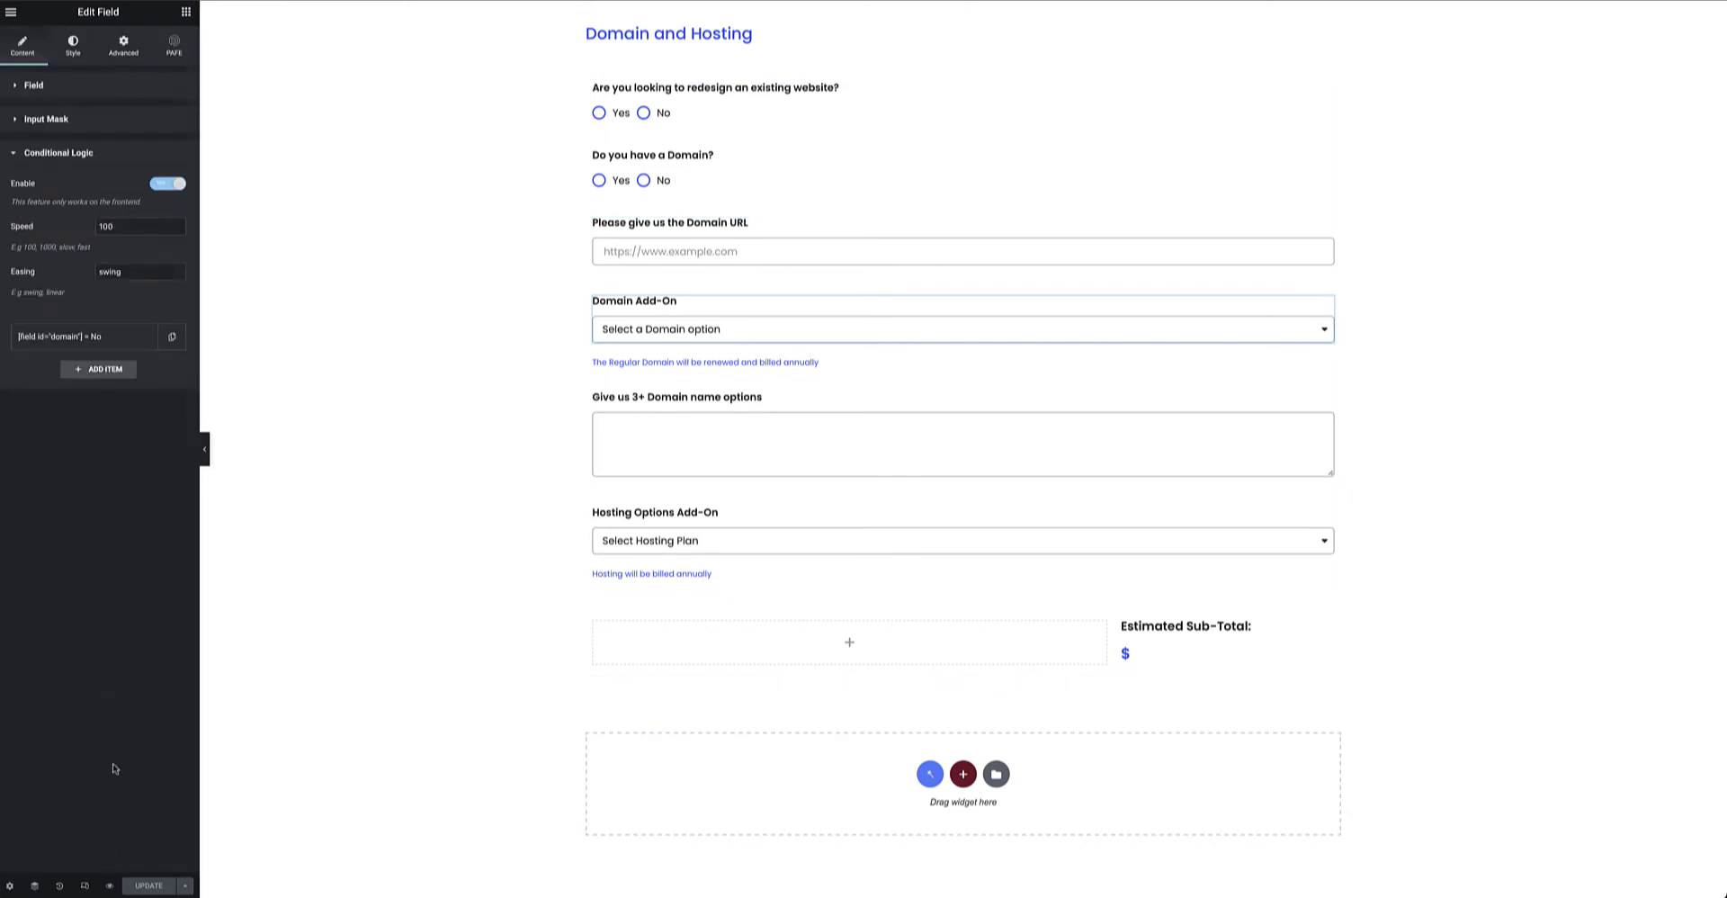
click(113, 338)
drag(97, 428, 9, 424)
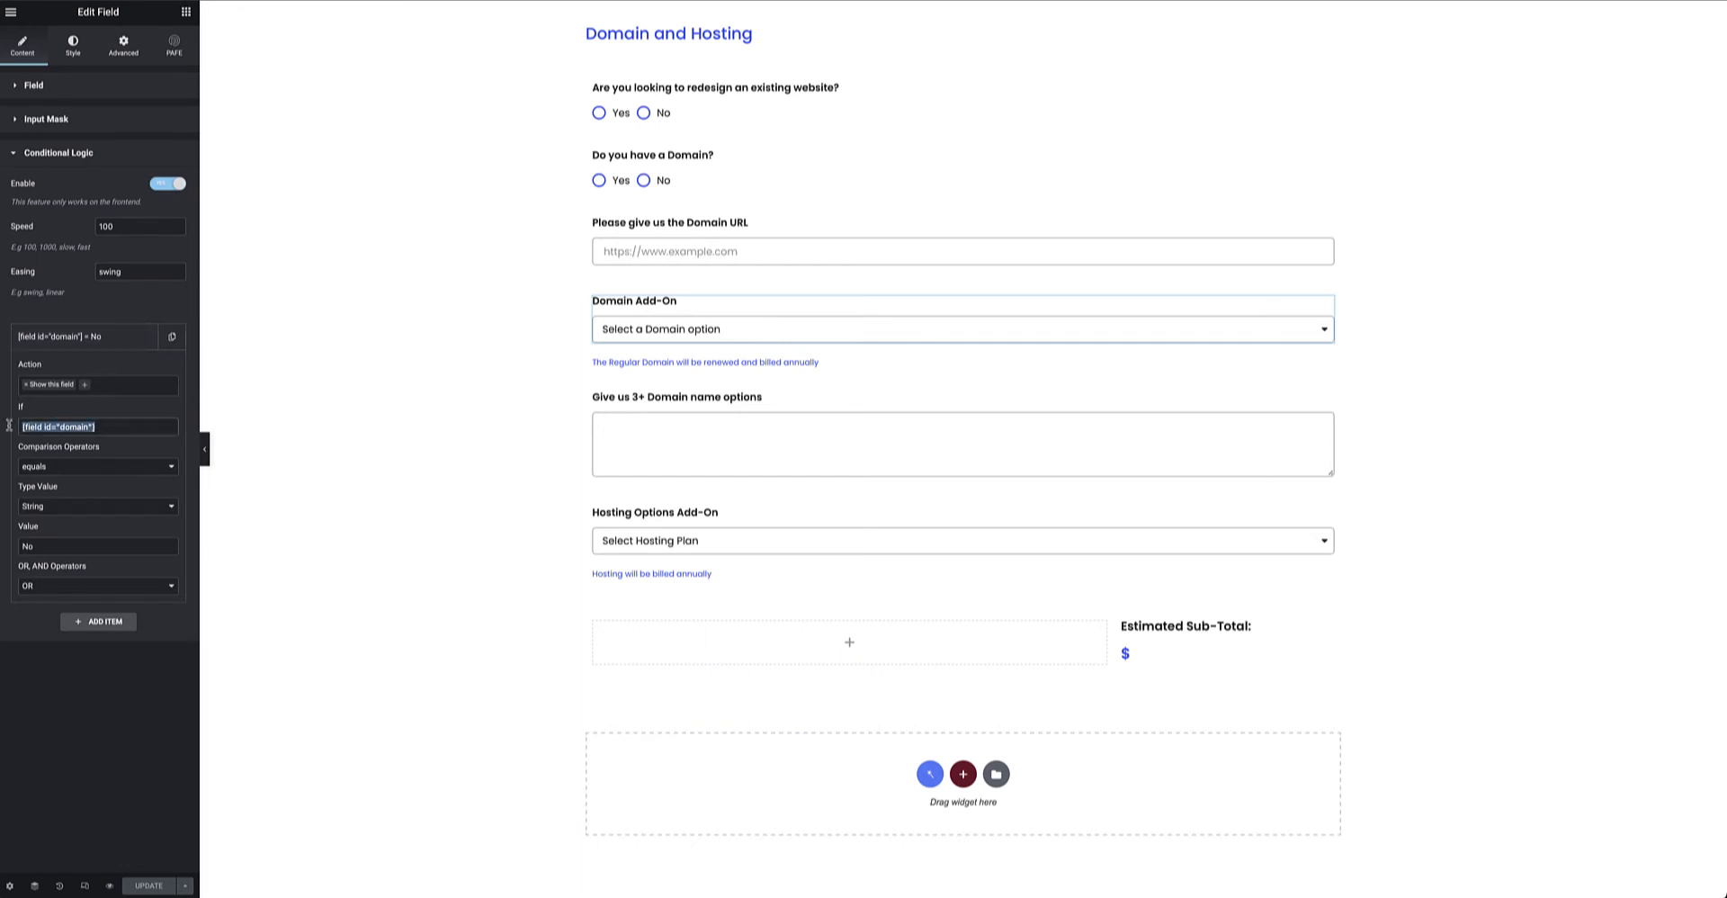
drag(40, 546, 4, 546)
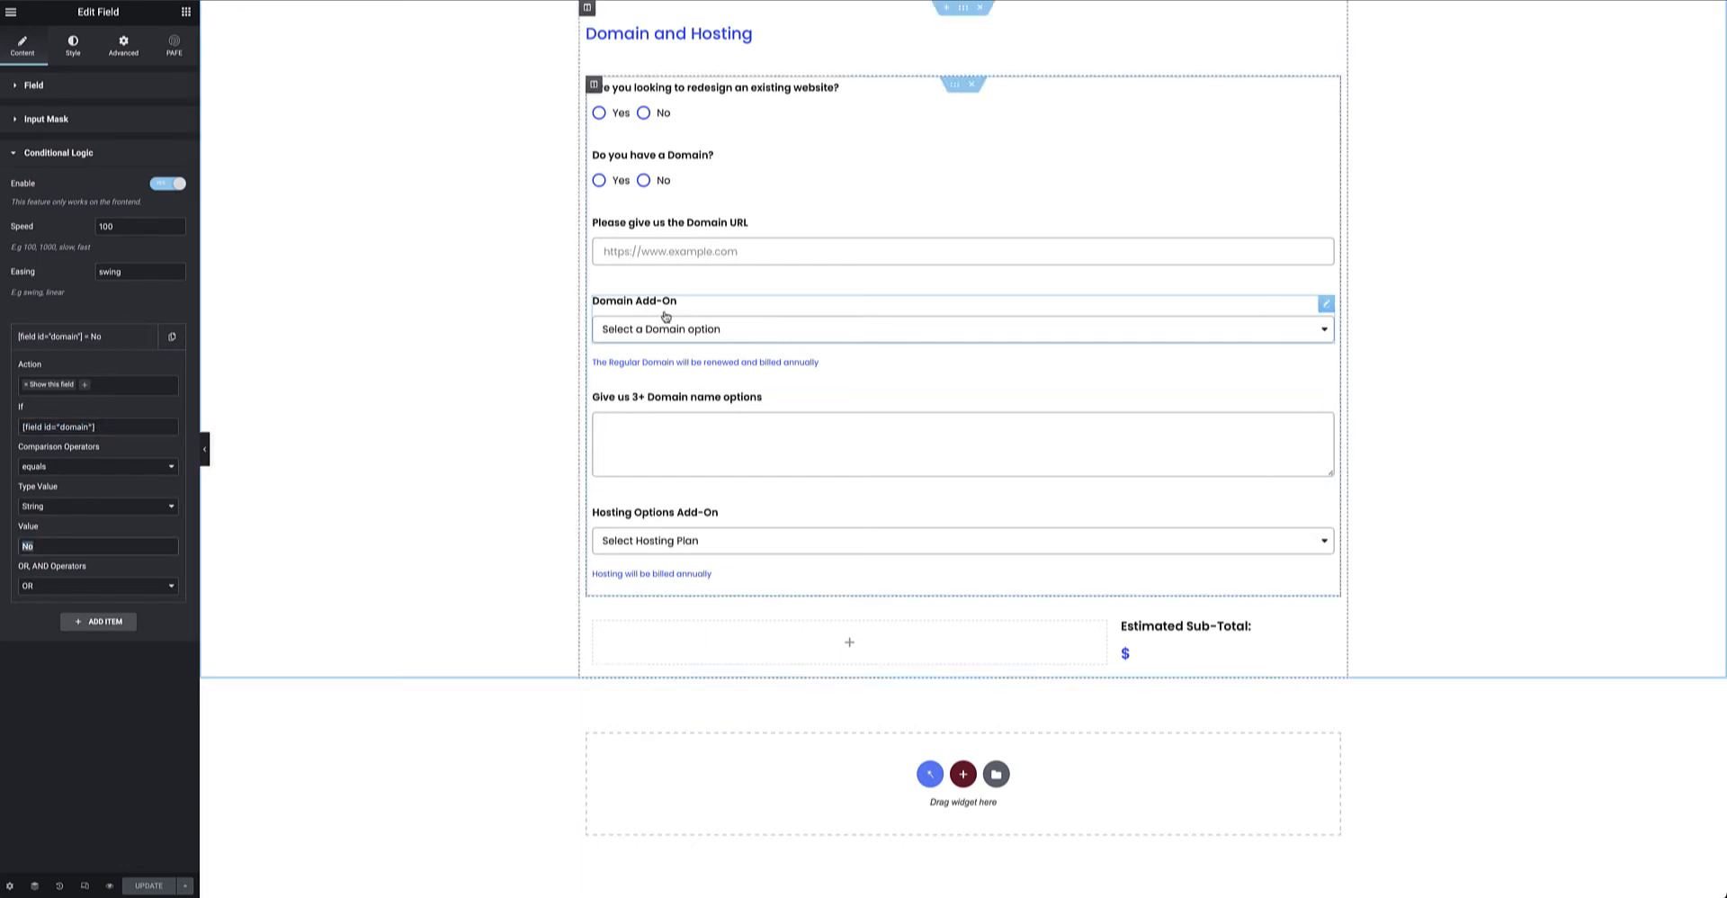
On the live form, answer No to the domain question and highlight the annual billing note beneath Domain Add-On.
click(851, 370)
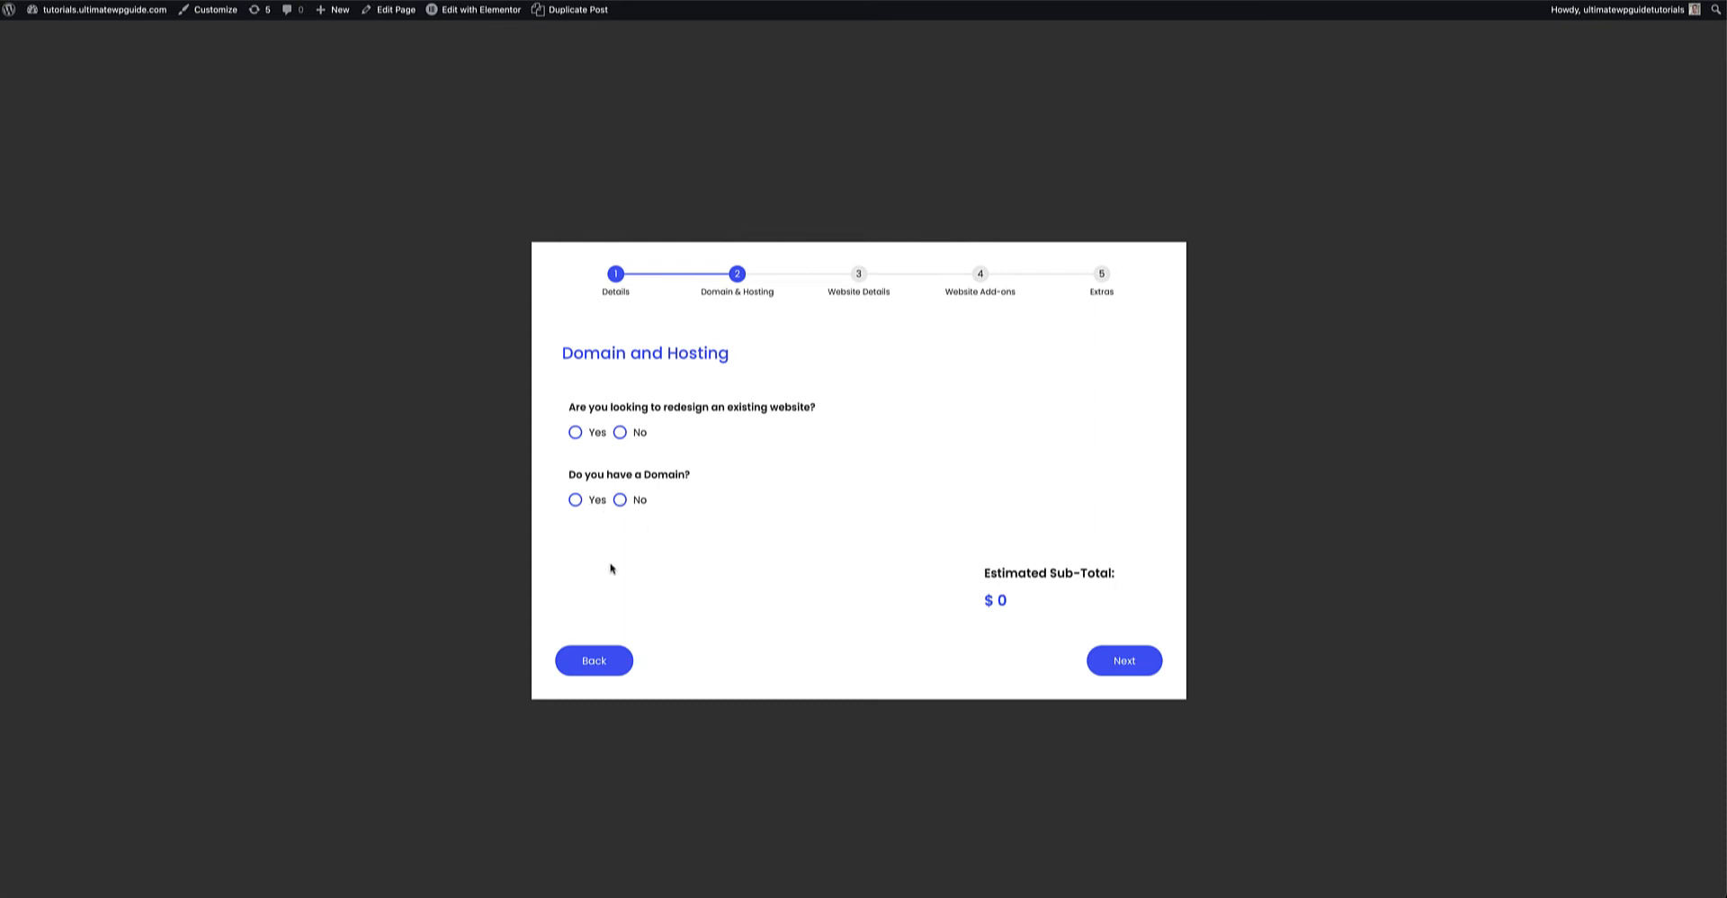
click(620, 500)
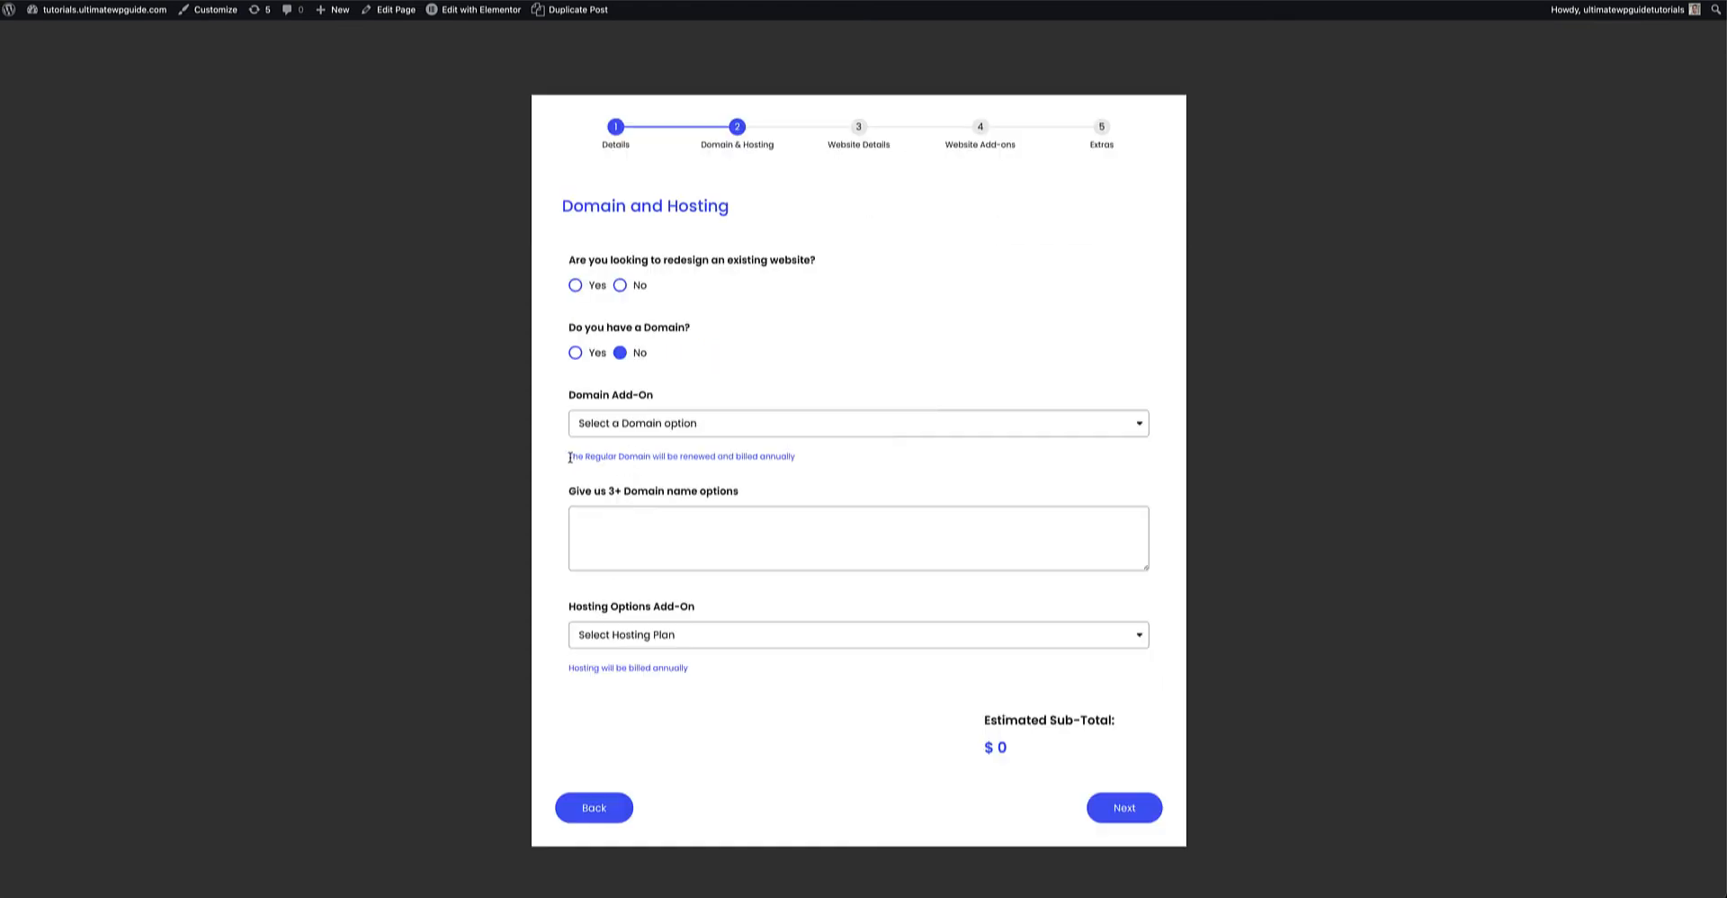
drag(569, 458, 841, 456)
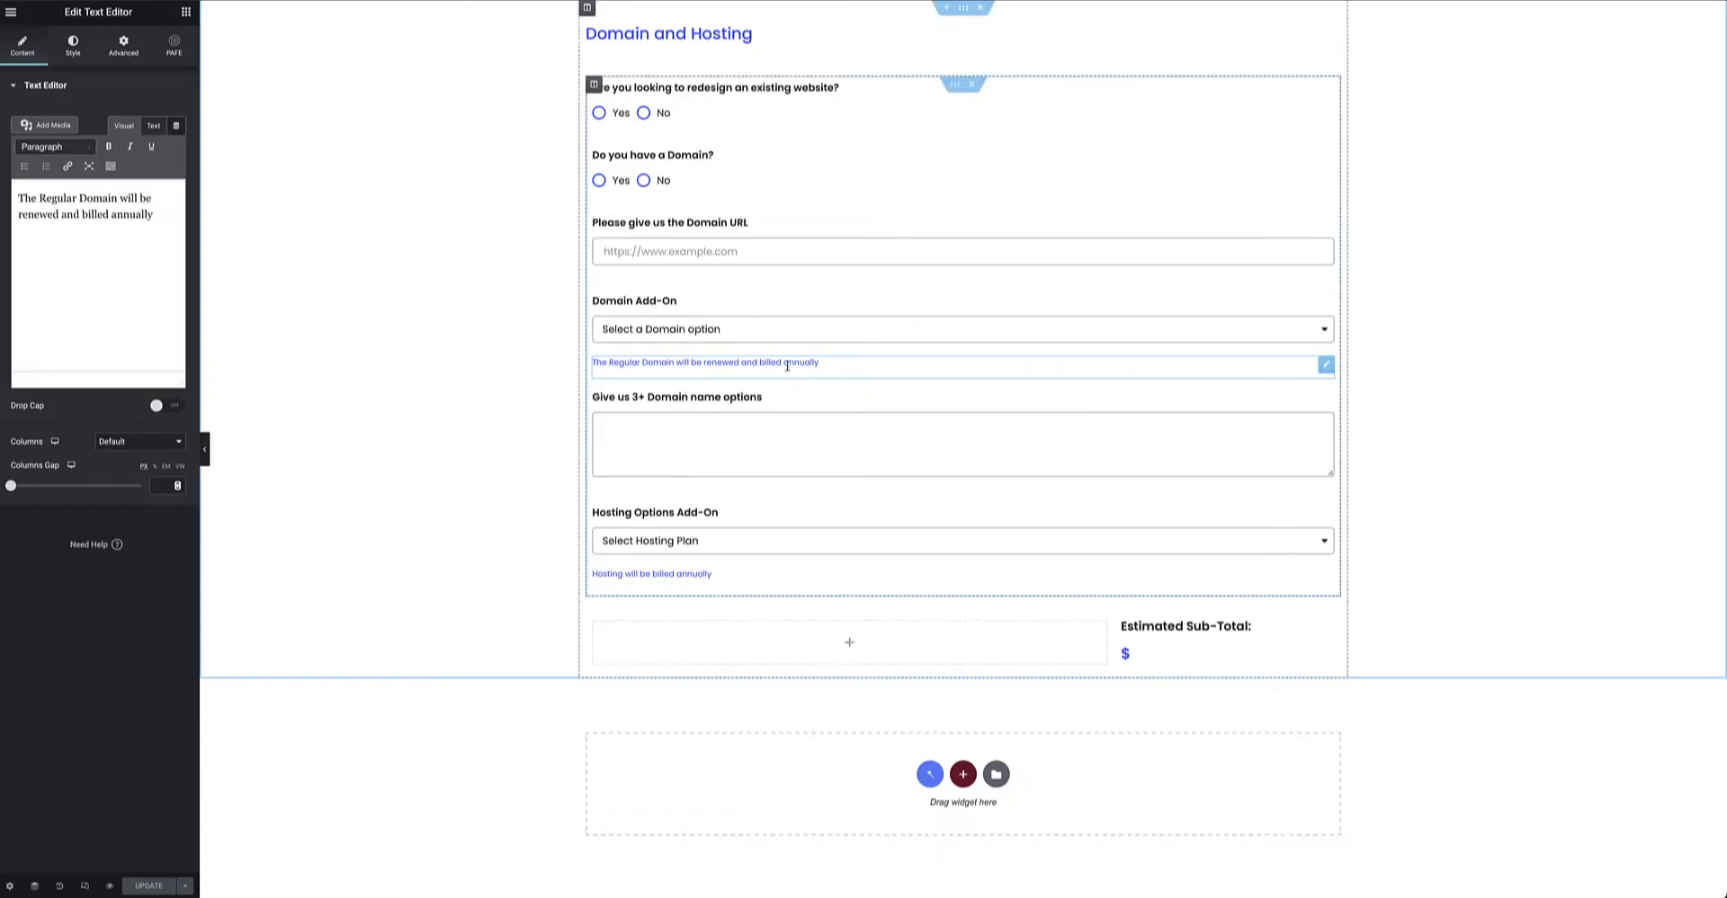
Open the Regular Domain billing note's PAFE Form Builder Conditional Logic and check its Form ID, speed and easing.
click(123, 42)
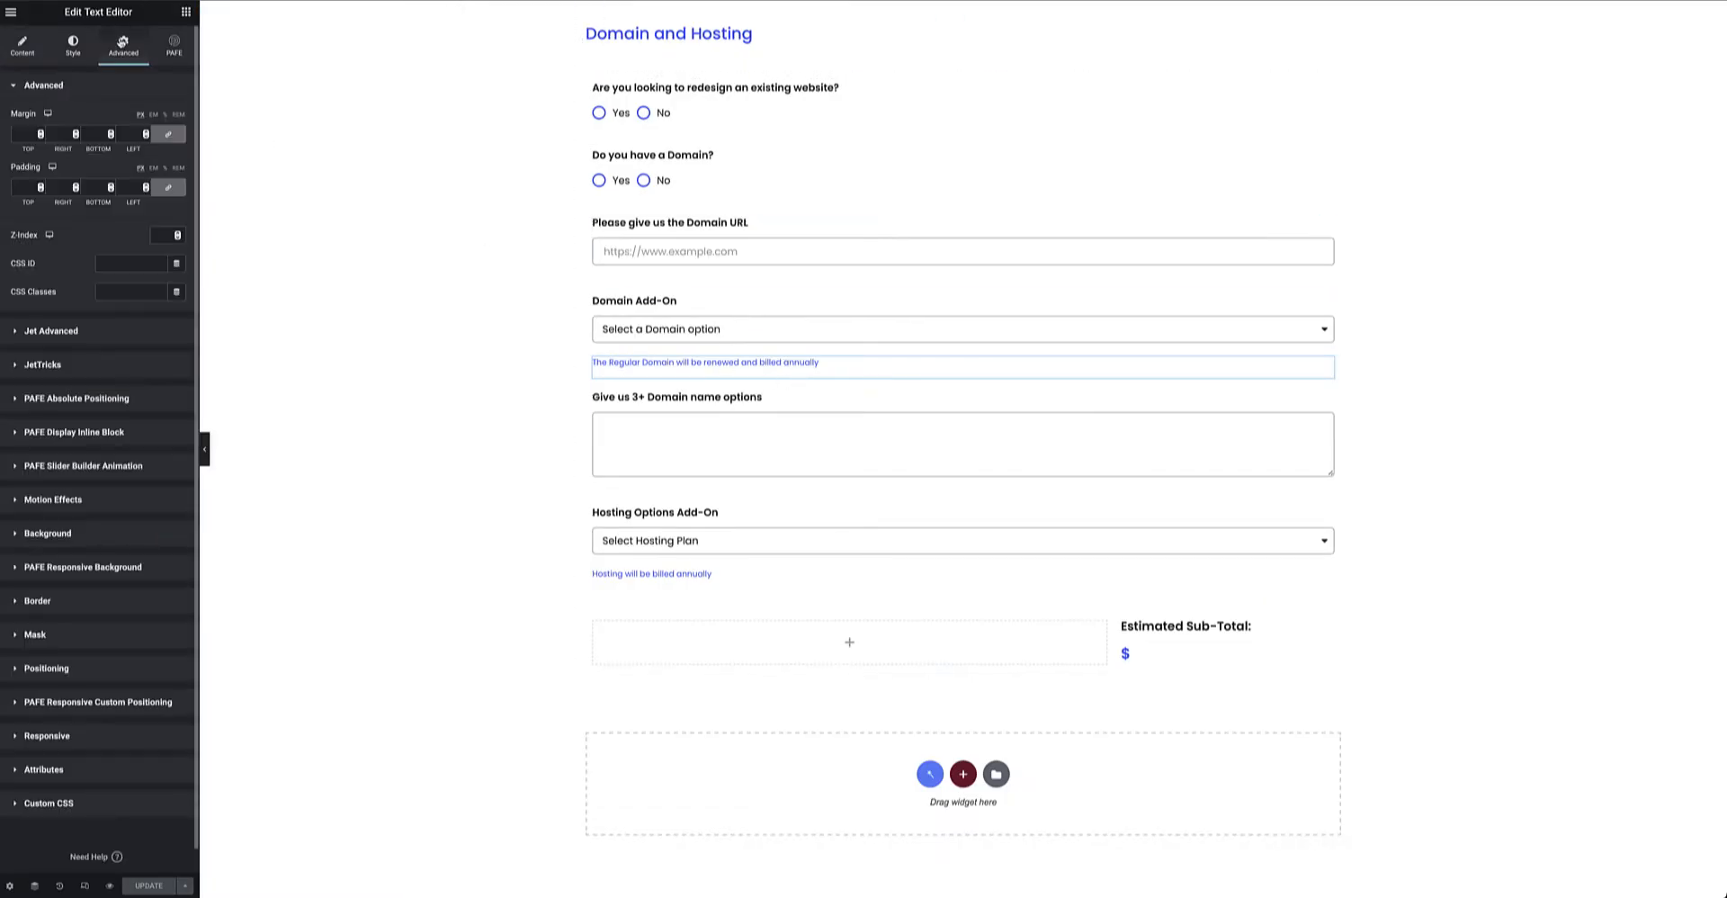
click(174, 42)
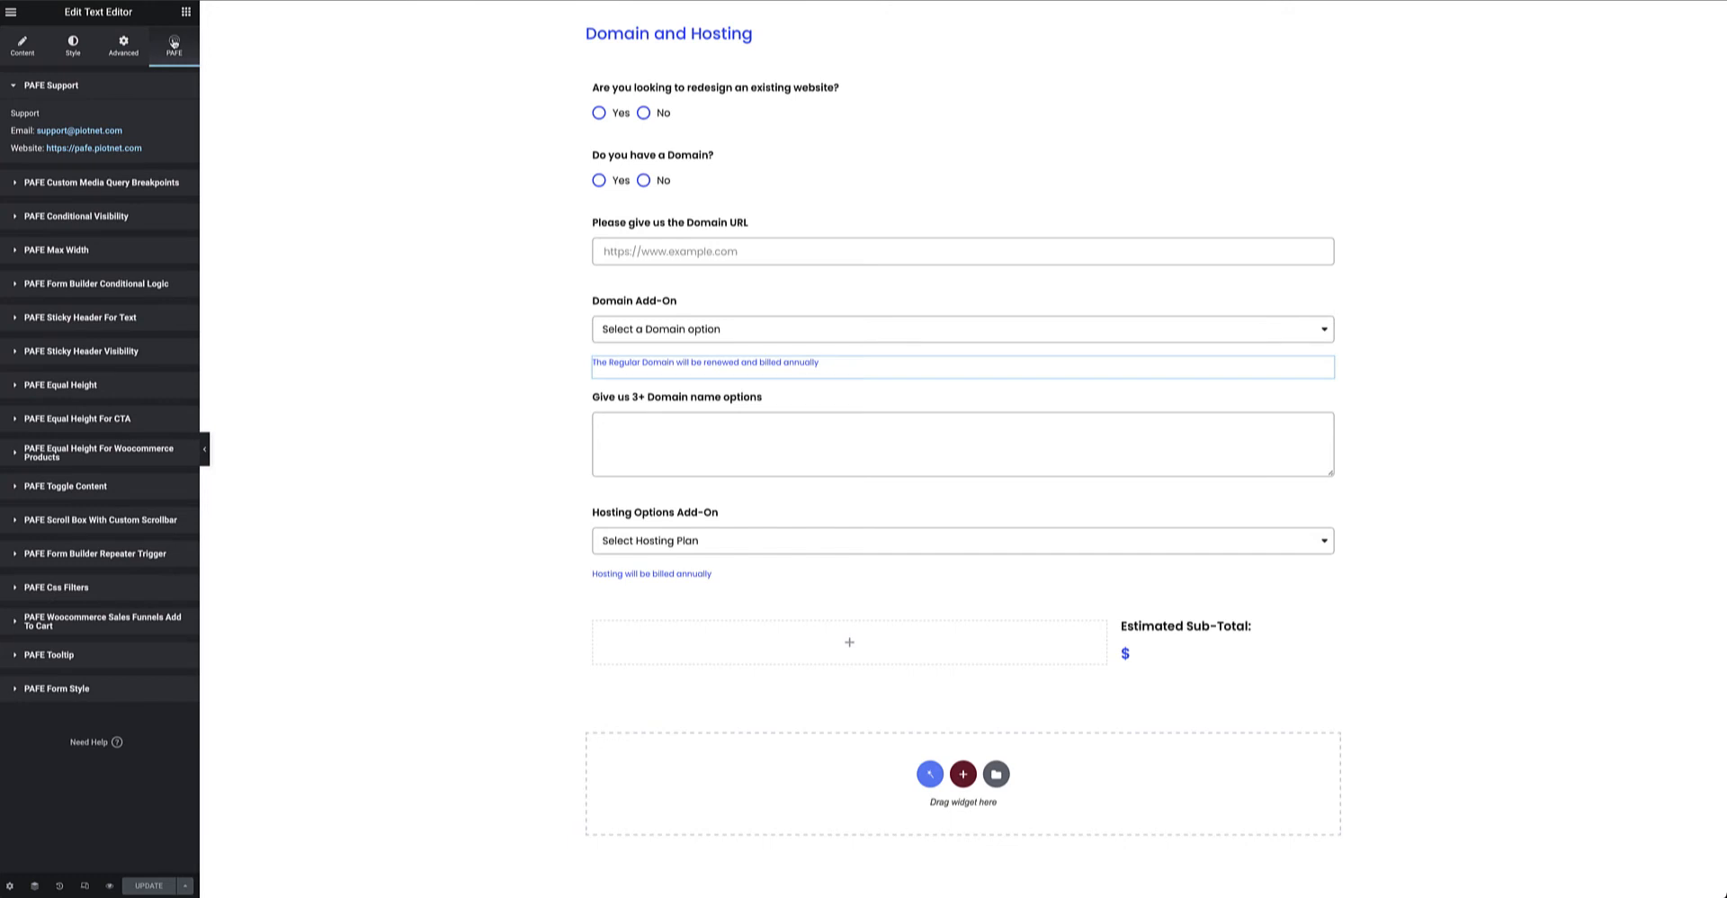
click(127, 285)
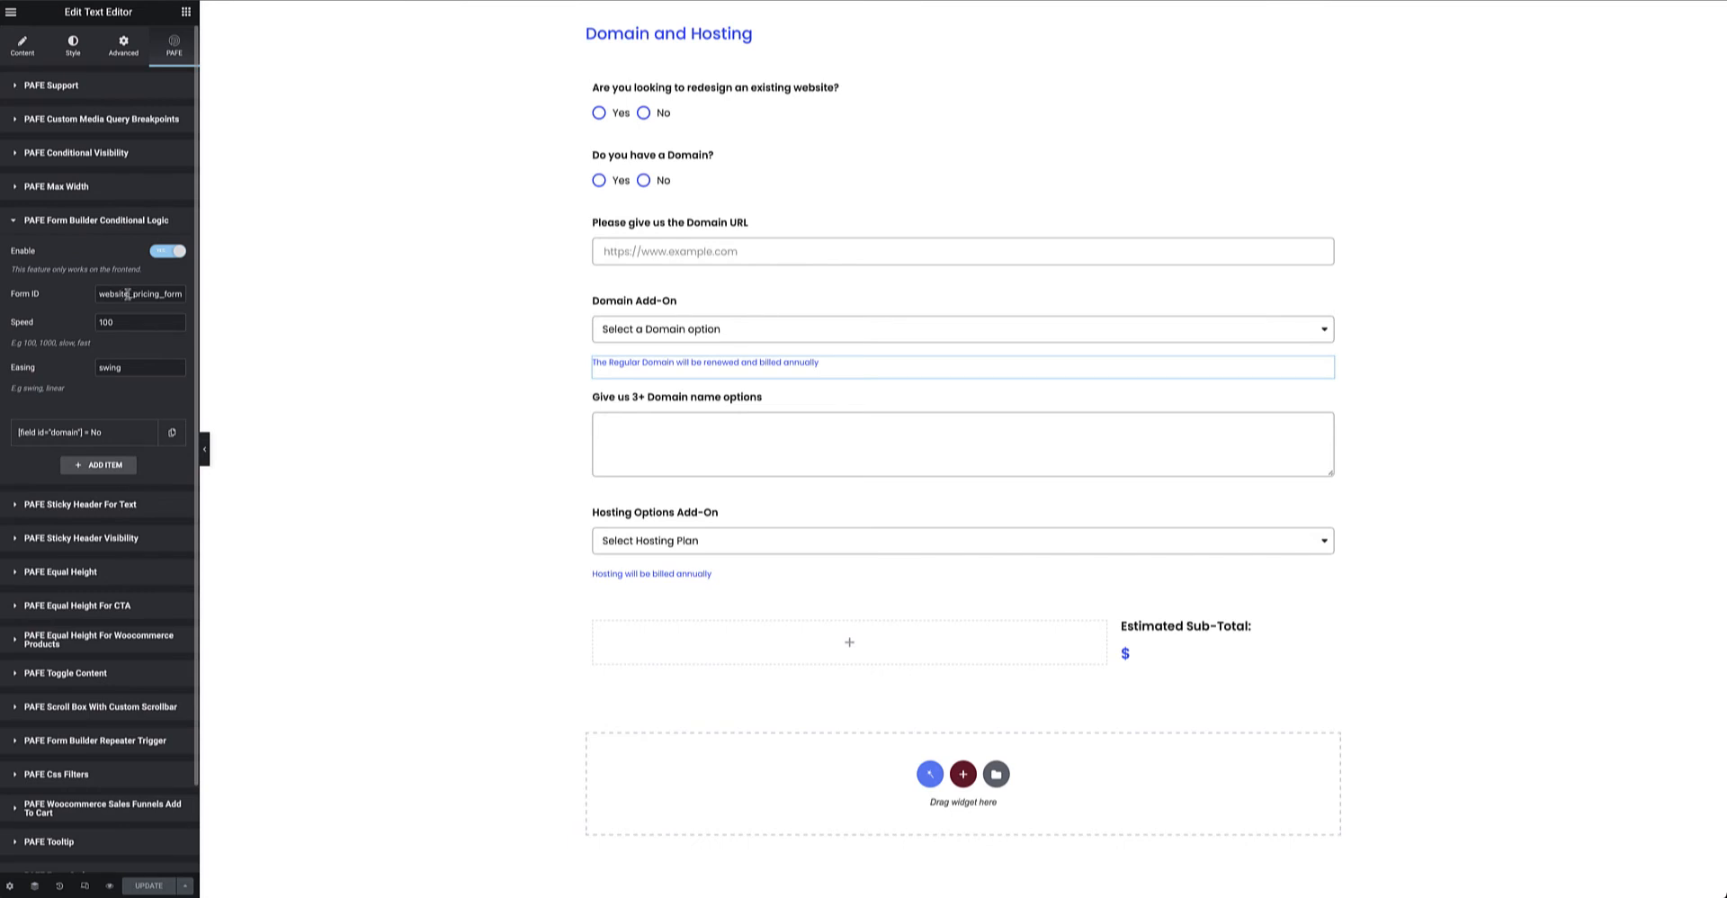
drag(98, 294, 191, 294)
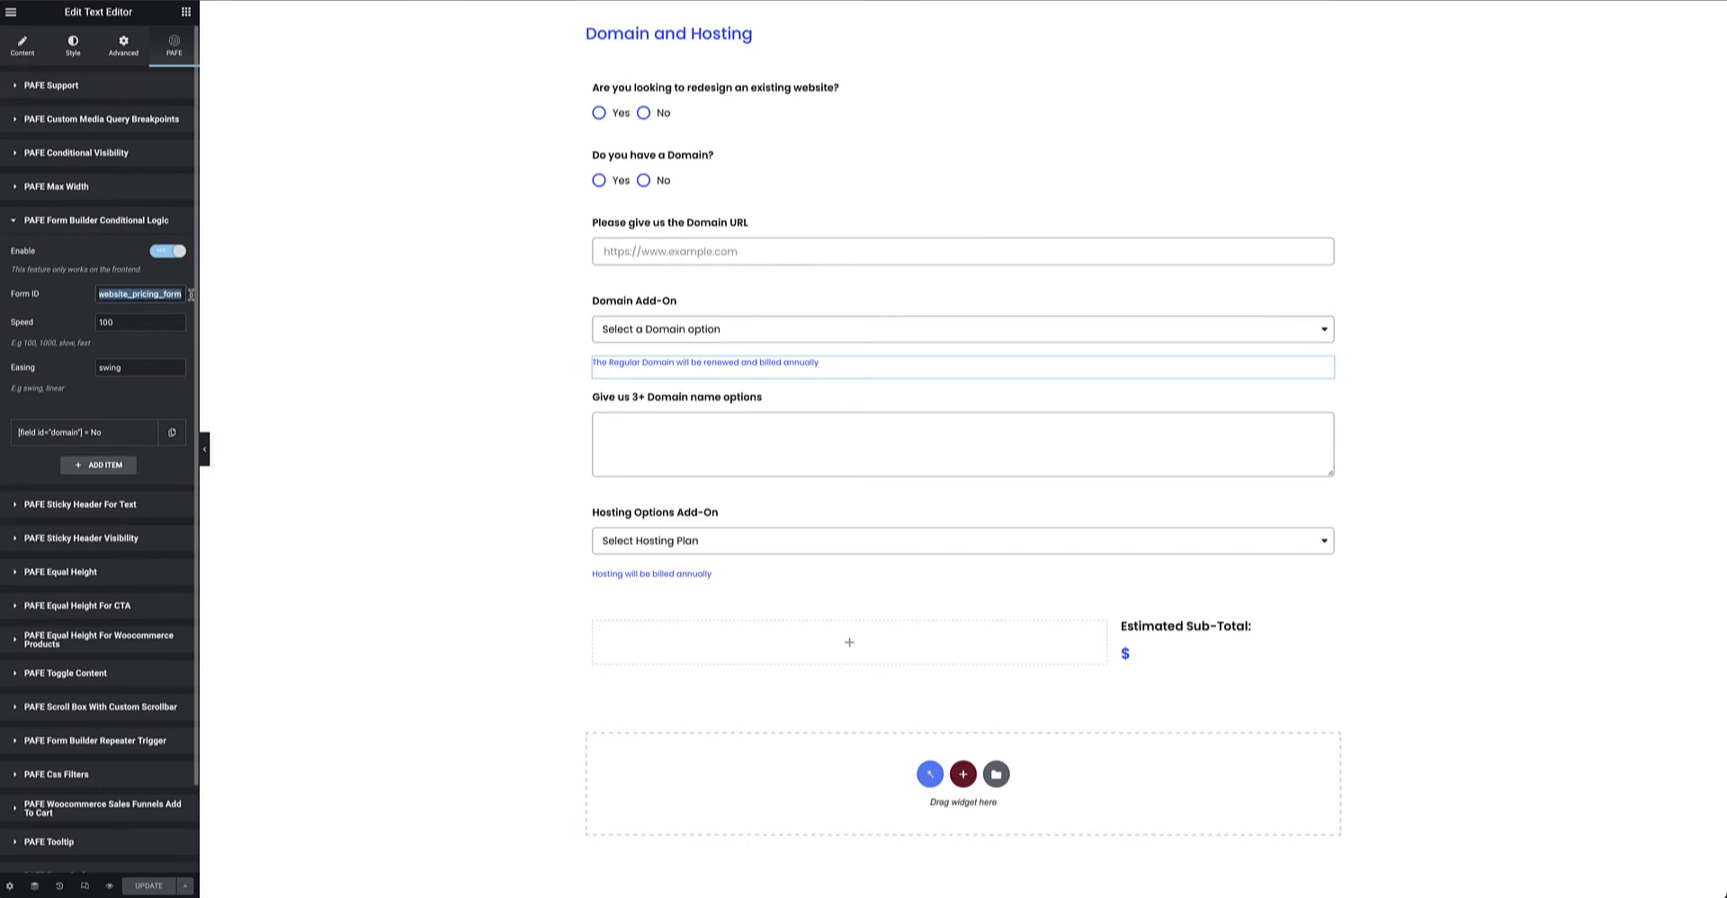
click(149, 367)
click(142, 323)
click(127, 369)
Expand the billing note's conditional logic rule and examine its condition field and comparison value.
click(108, 438)
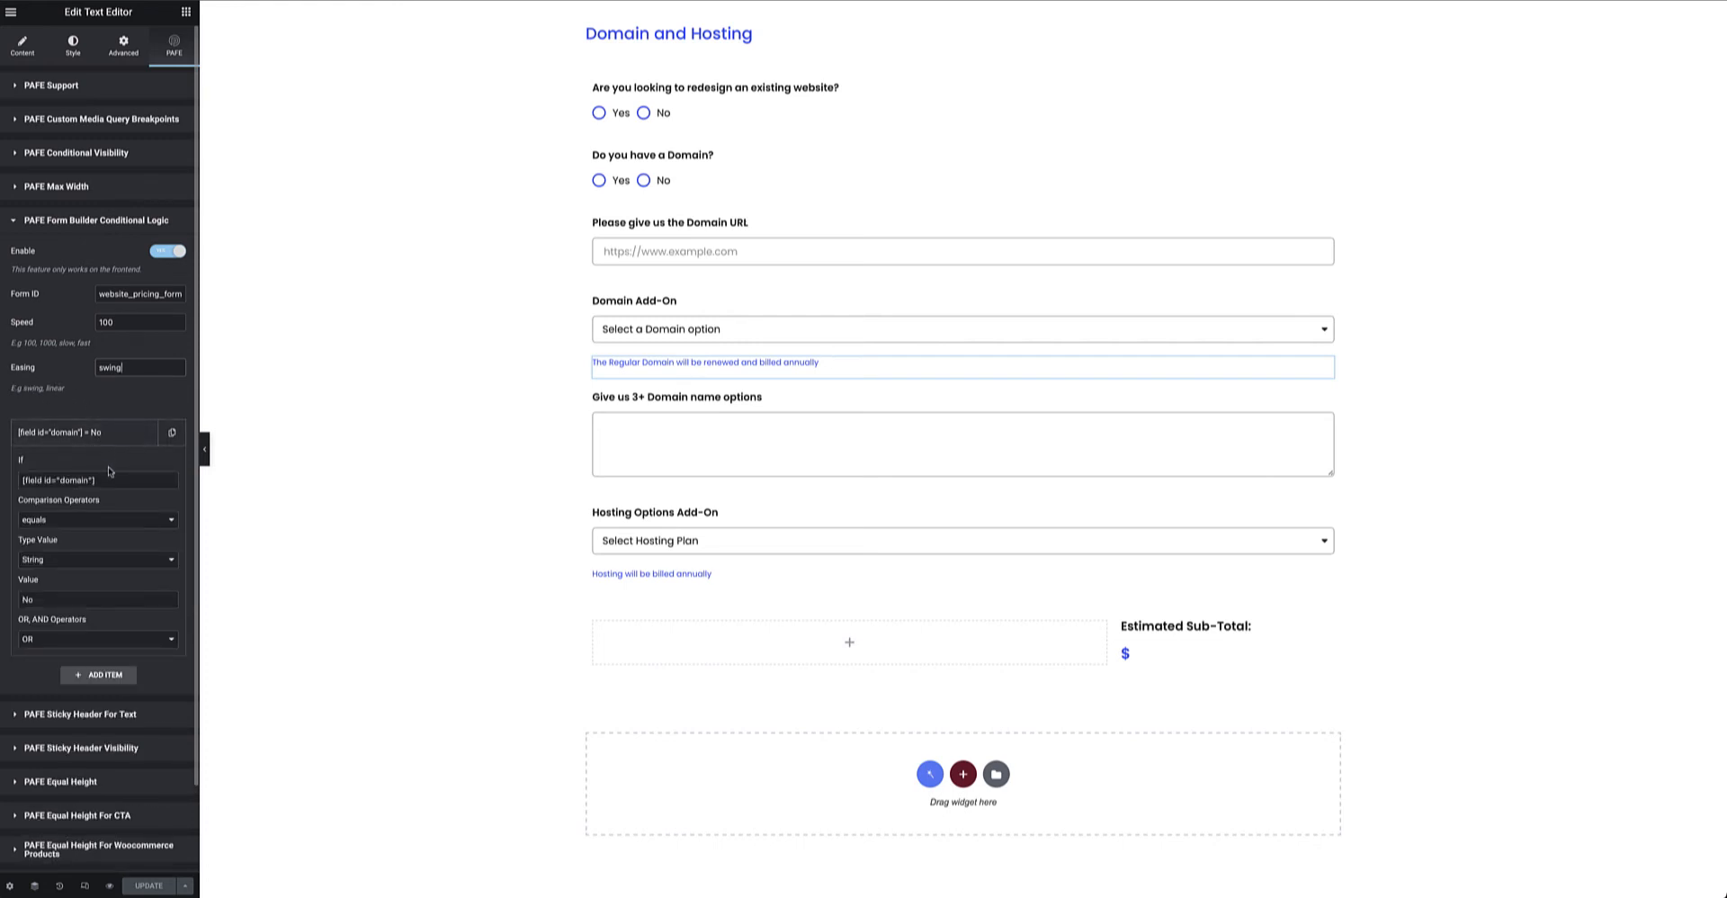
drag(104, 480, 7, 482)
drag(44, 601, 18, 601)
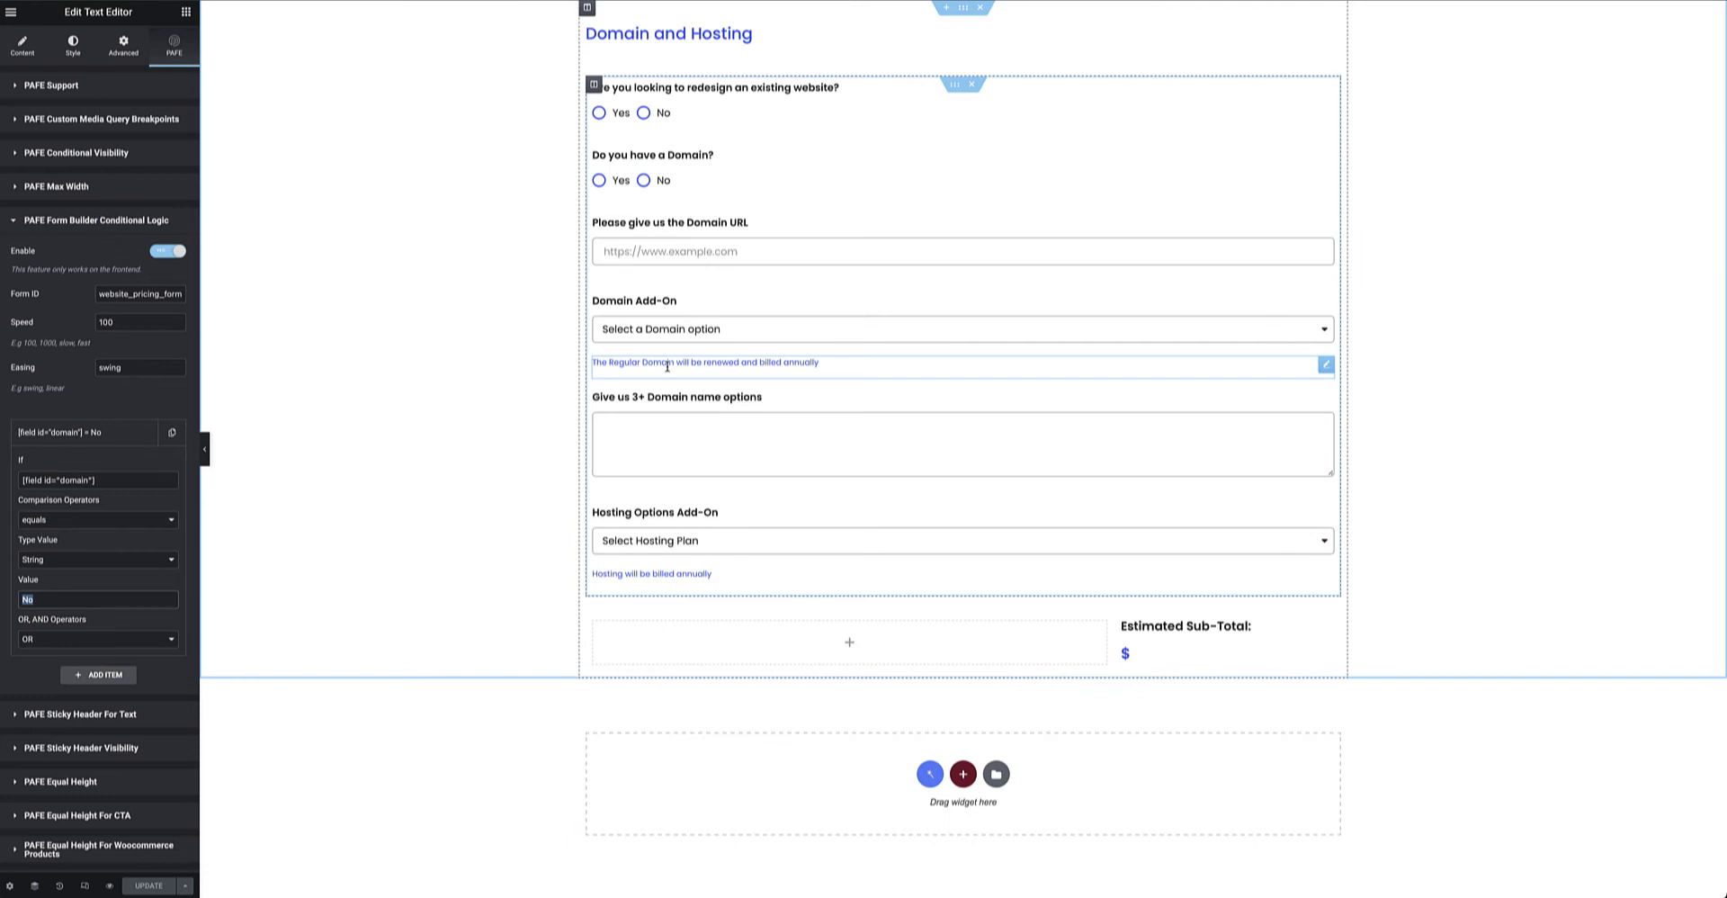
Check the conditional logic rule of the "Give us 3+ Domain name options" text area.
click(655, 432)
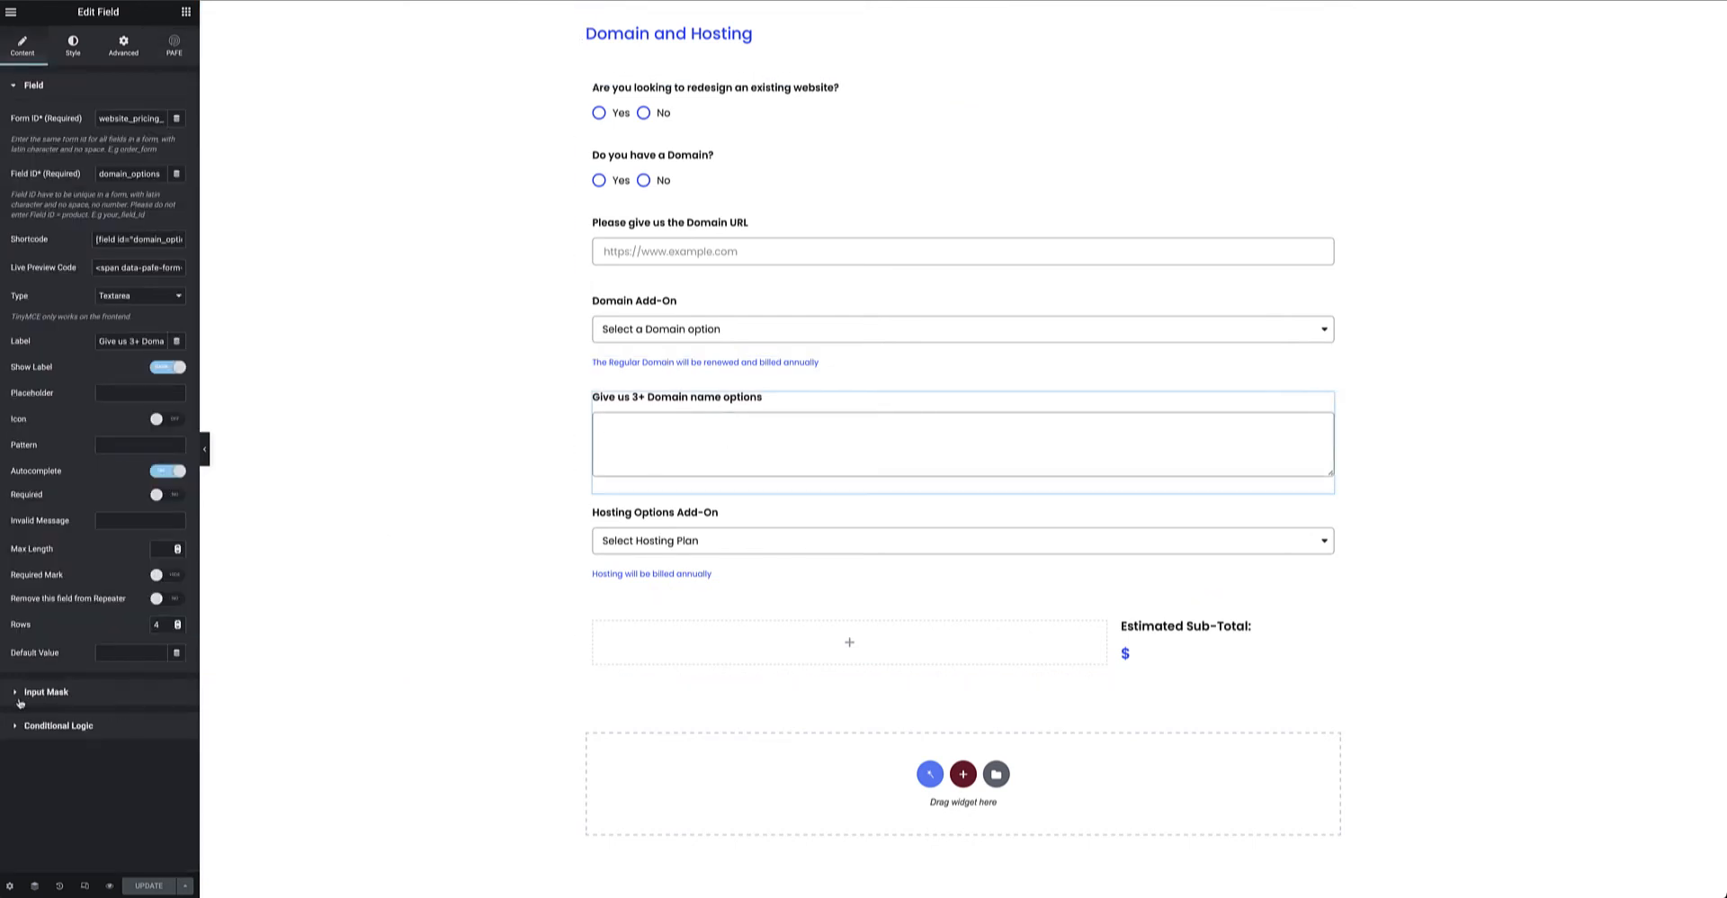
click(54, 726)
click(103, 337)
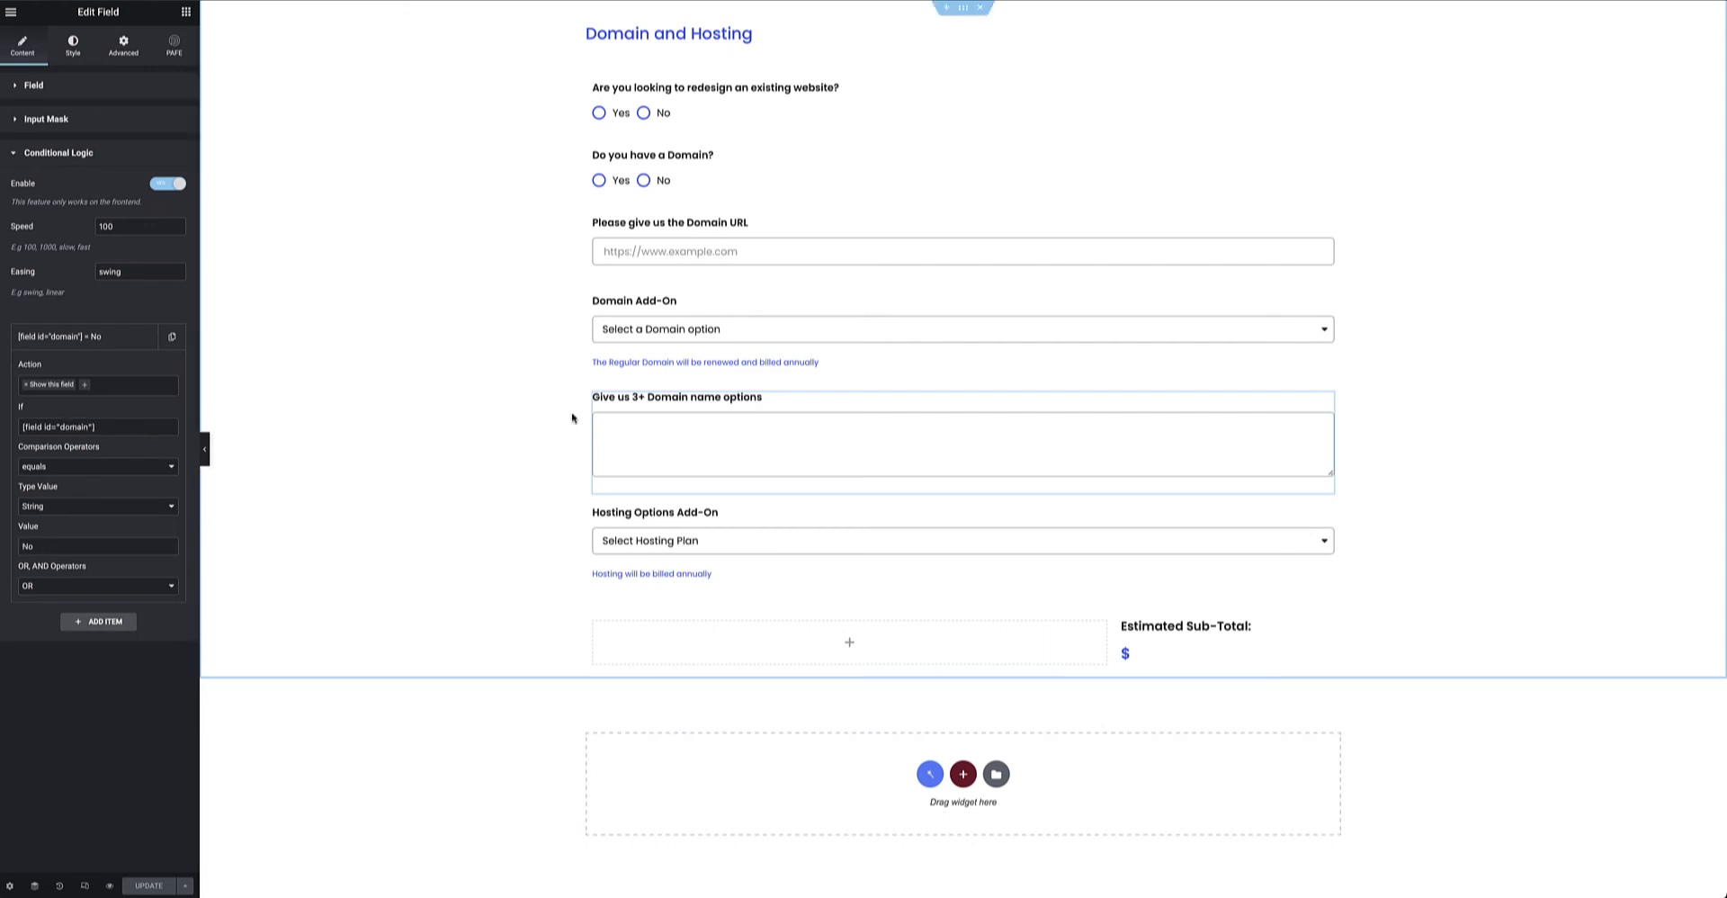
Review the Hosting Options Add-On choices in an enlarged options box, and check the Domain Add-On's placeholder and REGULAR option lines.
click(771, 518)
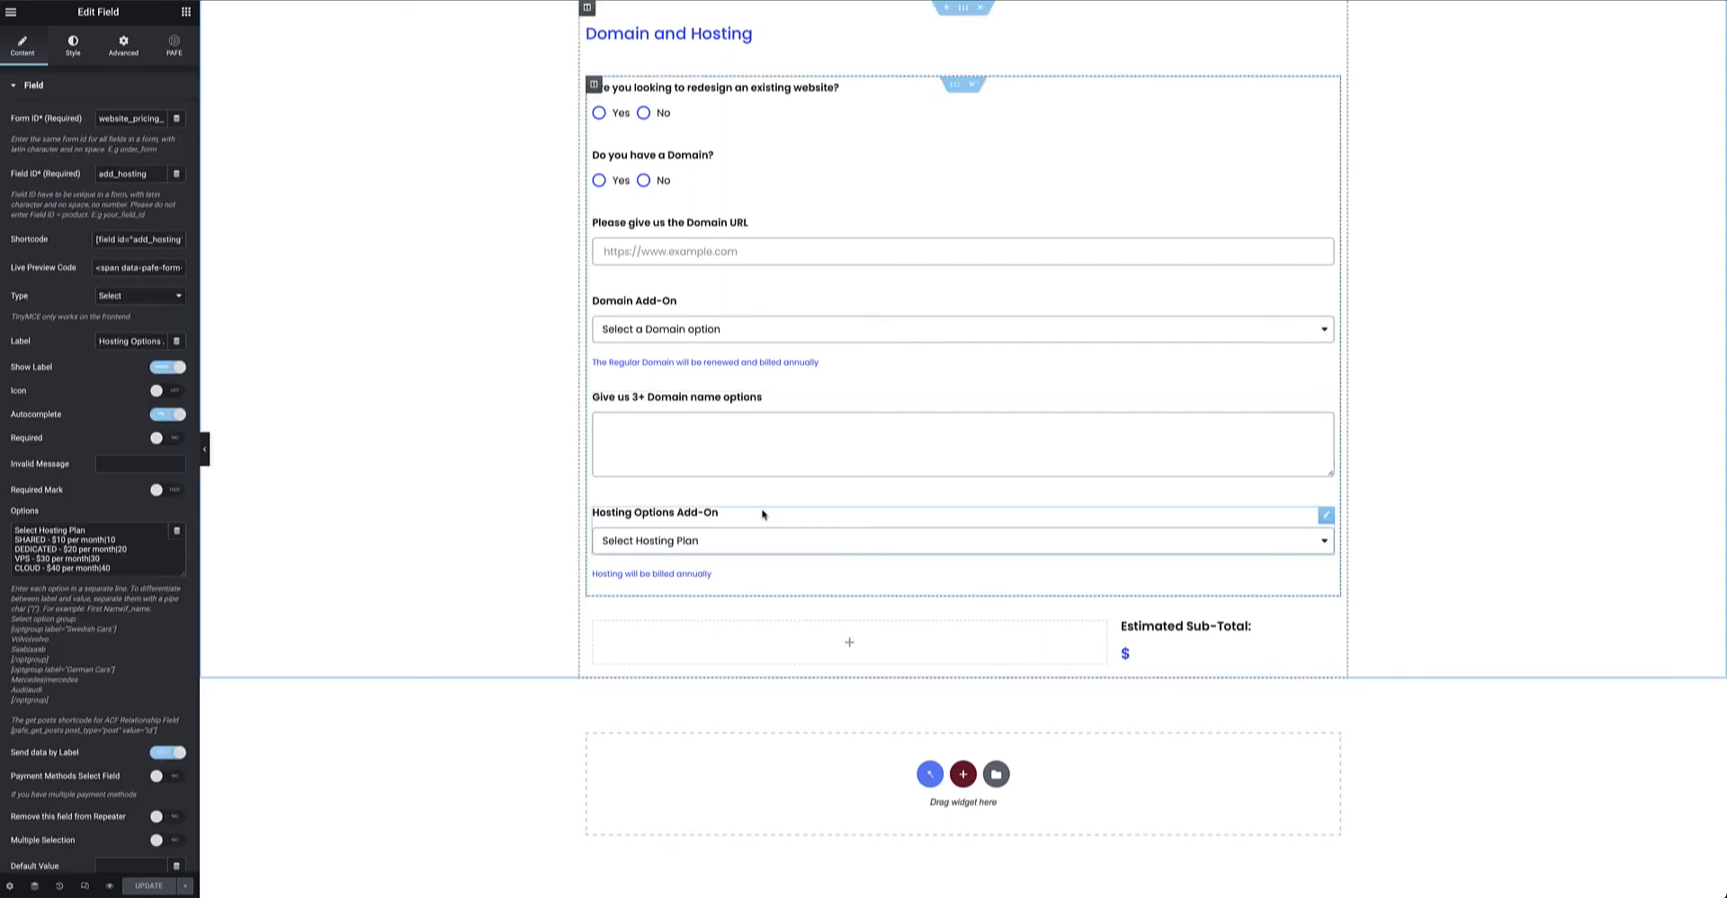
drag(184, 573, 178, 693)
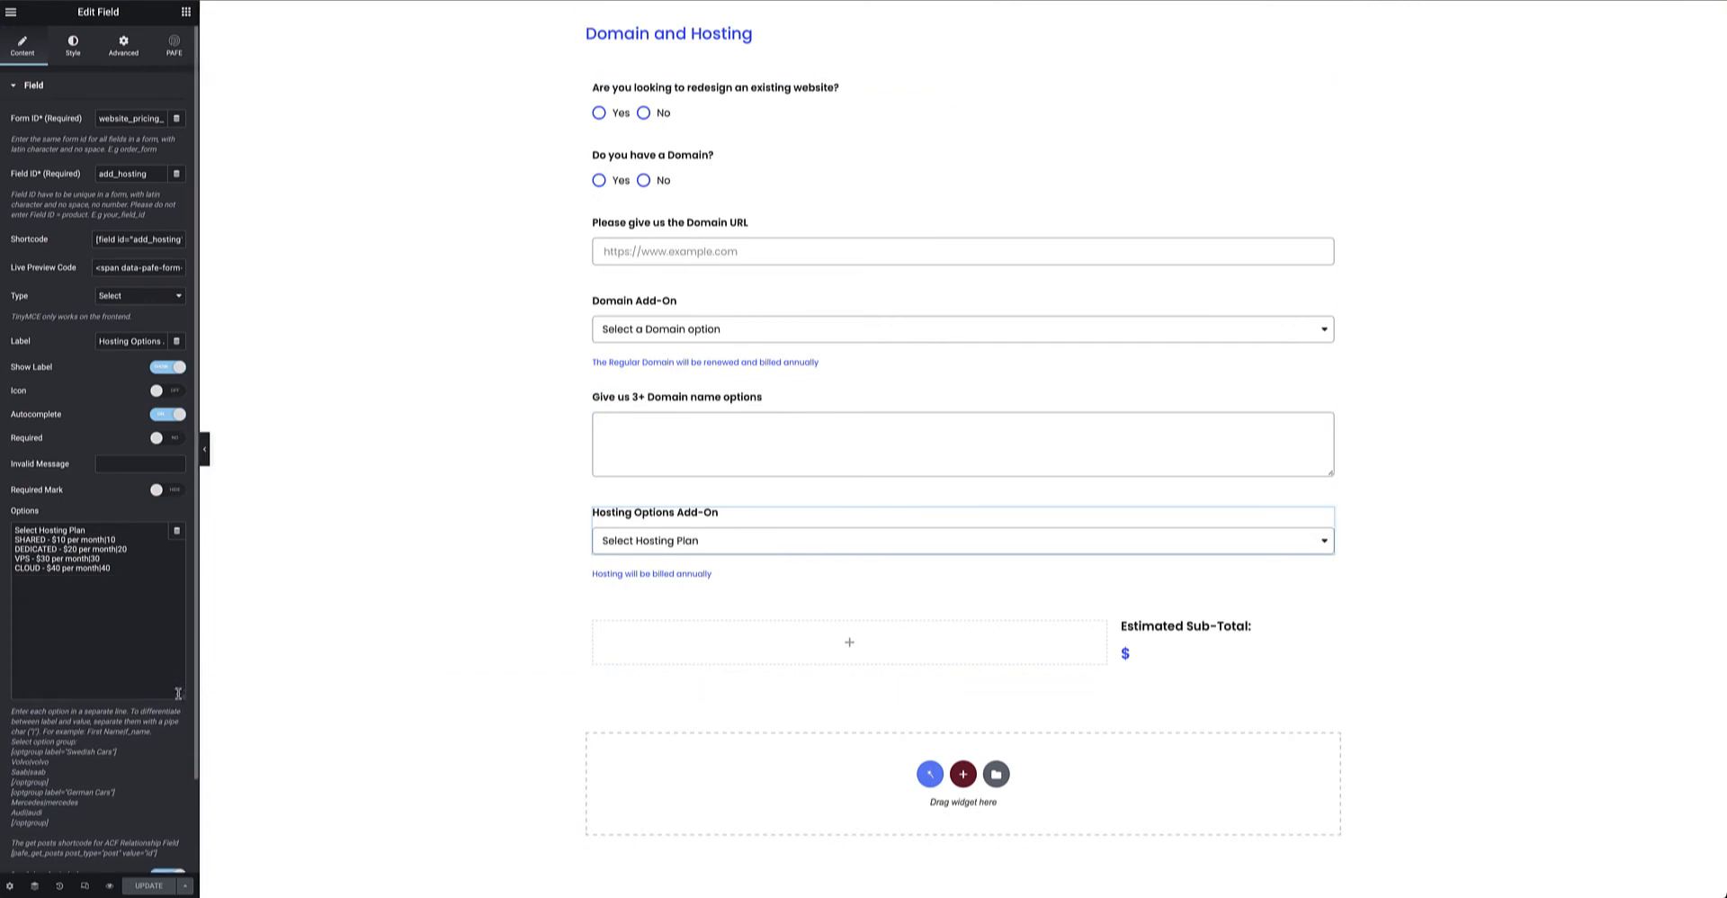
click(738, 306)
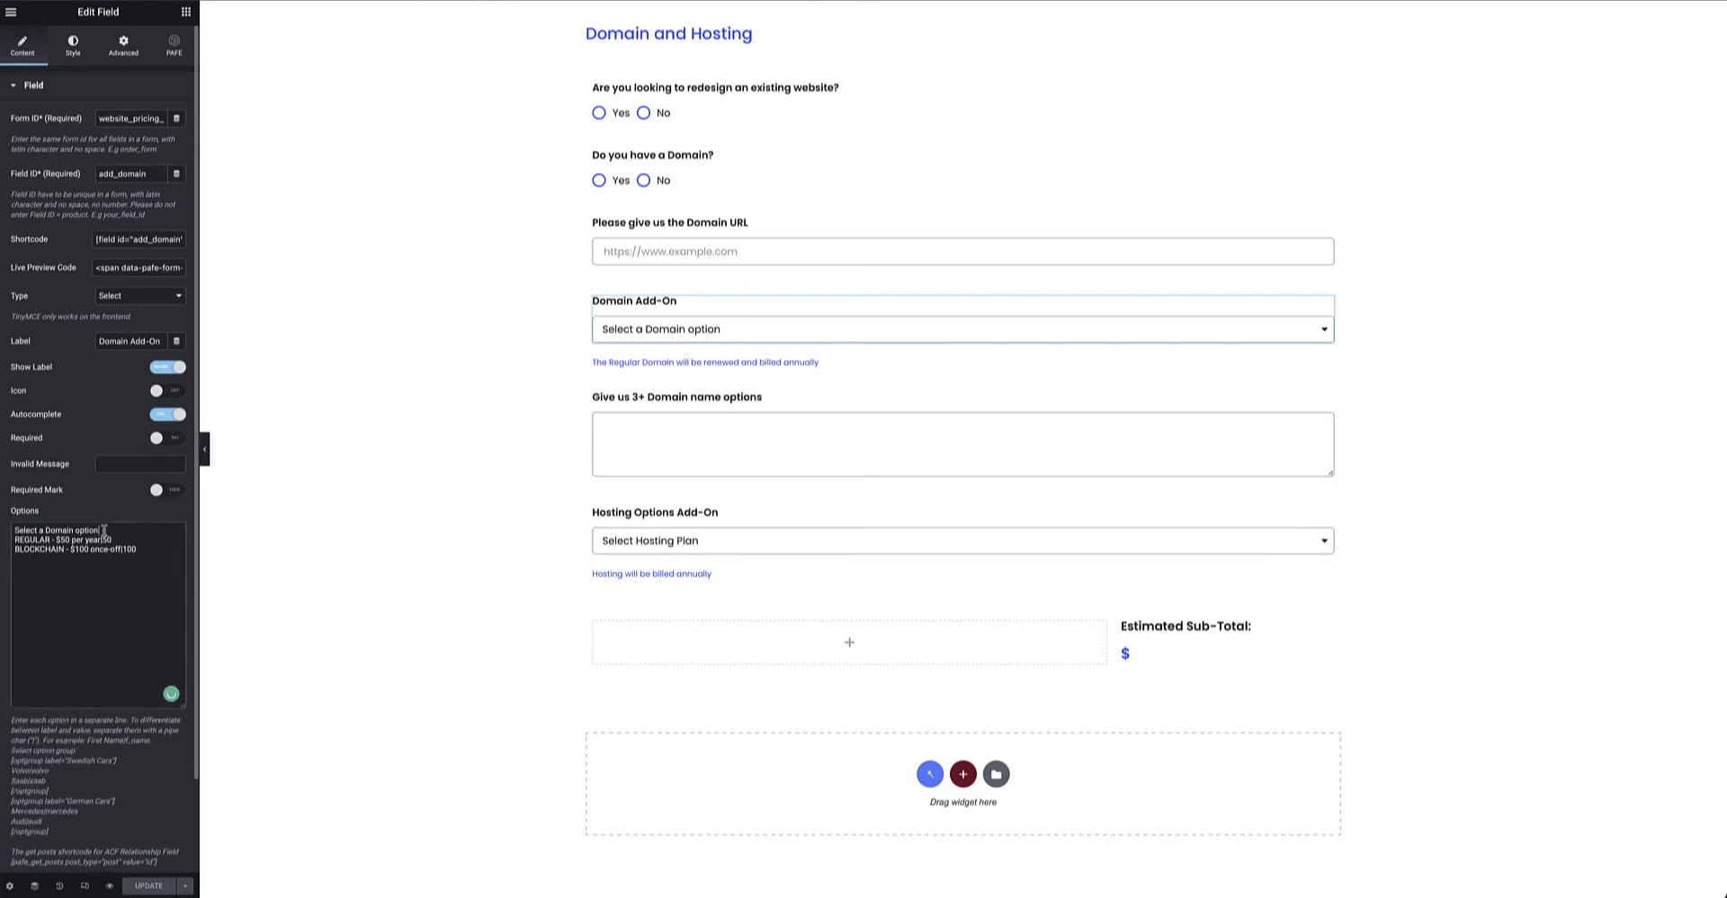
drag(106, 531, 9, 531)
triple_click(112, 540)
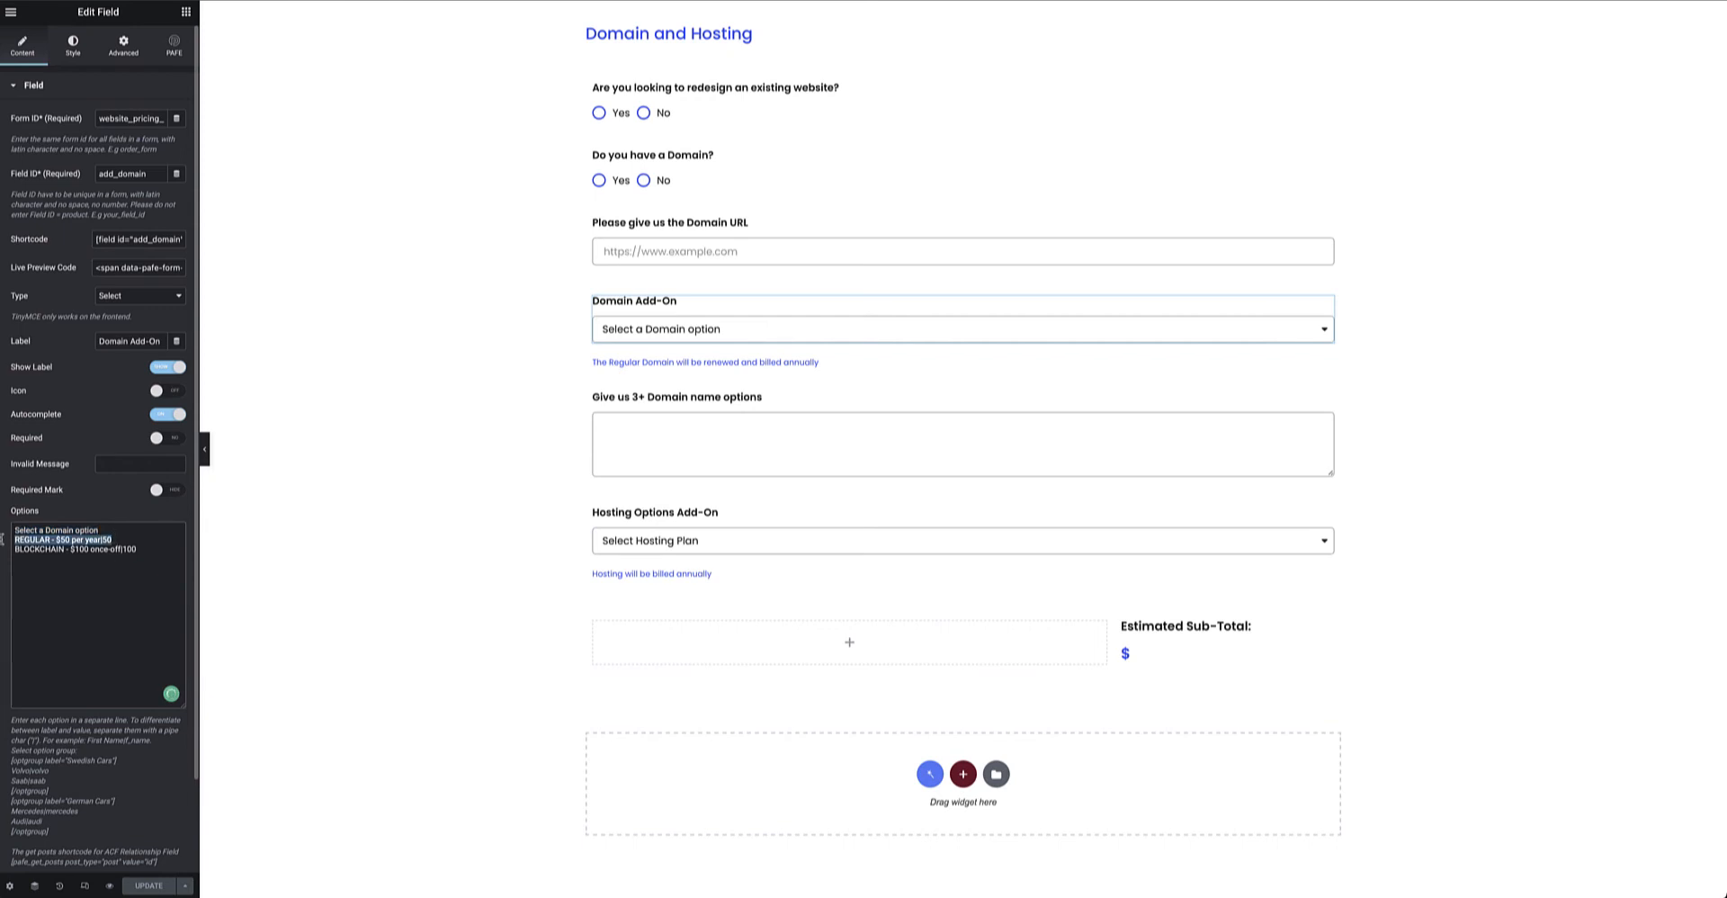
Examine how the Domain Add-On's REGULAR option separates its display label from its numeric value.
click(70, 571)
mouse_move(101, 540)
mouse_down()
mouse_move(14, 542)
mouse_move(101, 540)
mouse_up()
click(104, 540)
drag(14, 540, 99, 539)
double_click(106, 540)
scroll(116, 570, down, 3)
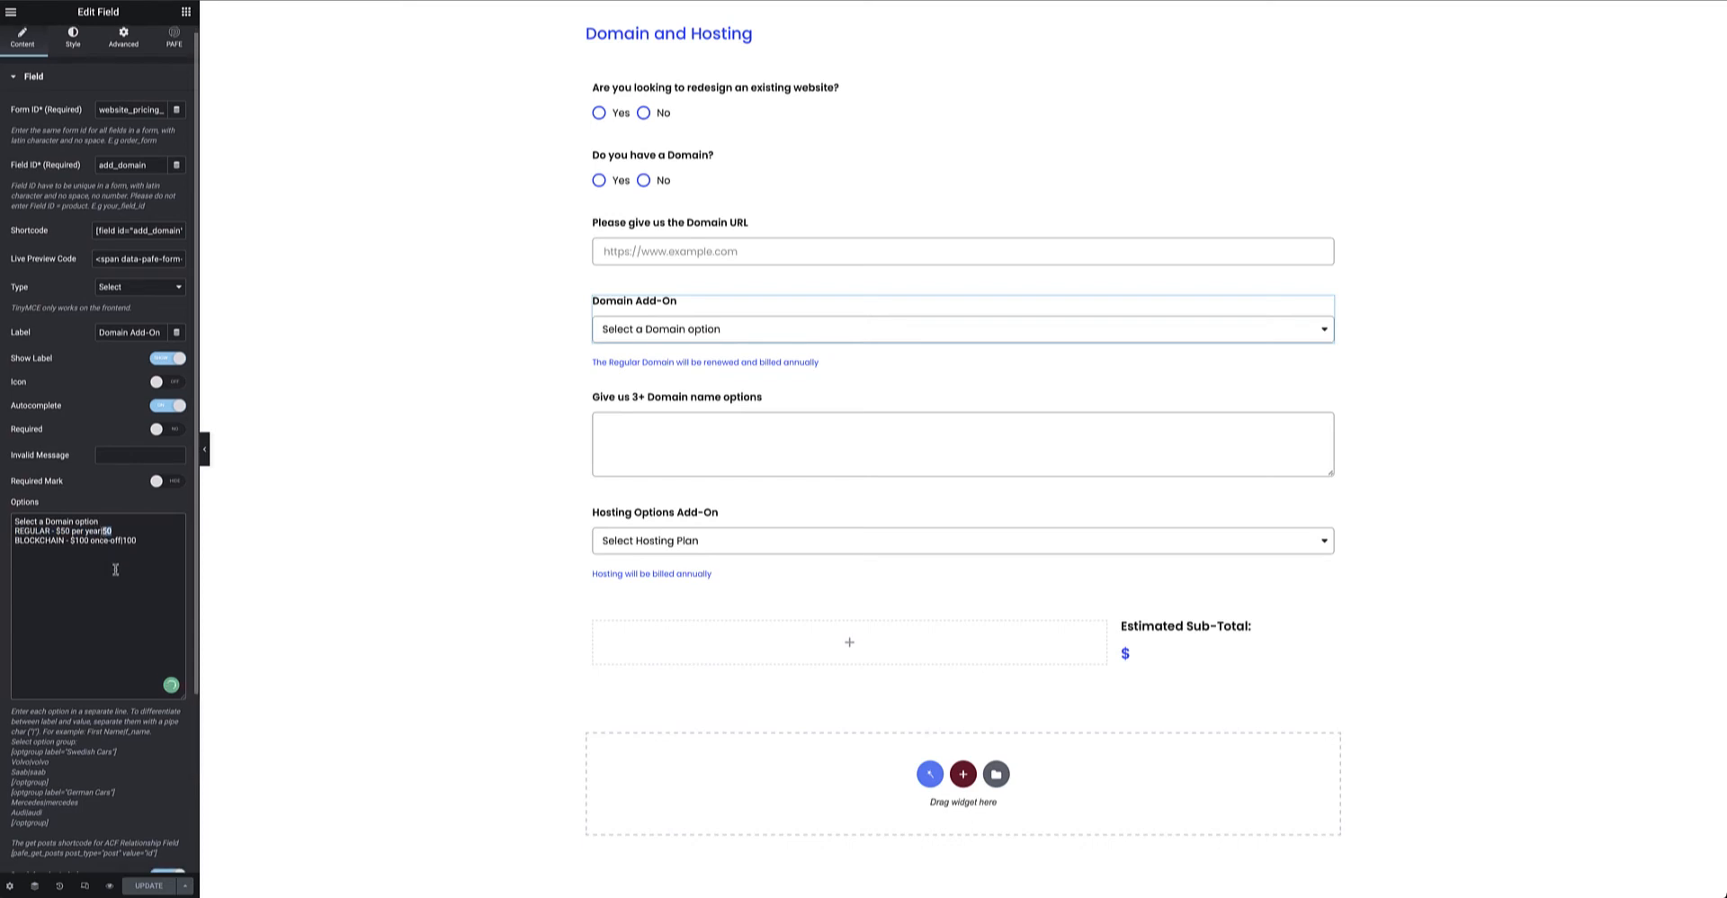
scroll(115, 570, down, 1)
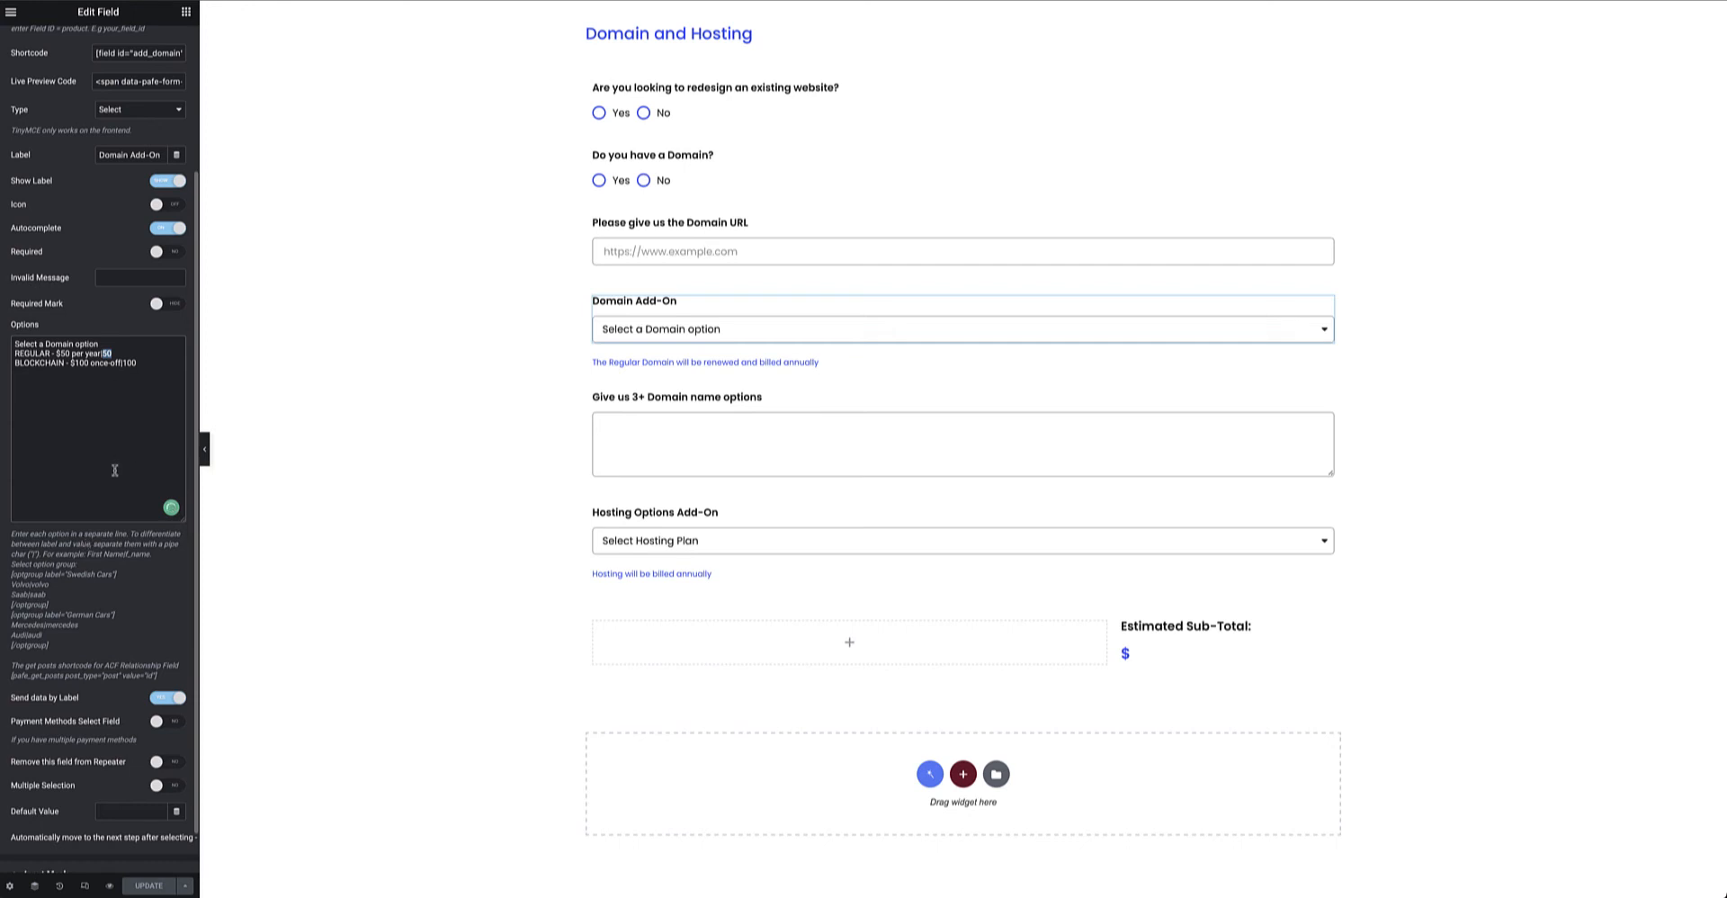
Compare the label and value parts of the REGULAR and BLOCKCHAIN lines in the Domain Add-On options.
drag(100, 353, 12, 356)
click(97, 352)
mouse_move(103, 353)
mouse_down()
mouse_move(14, 353)
mouse_move(102, 354)
mouse_up()
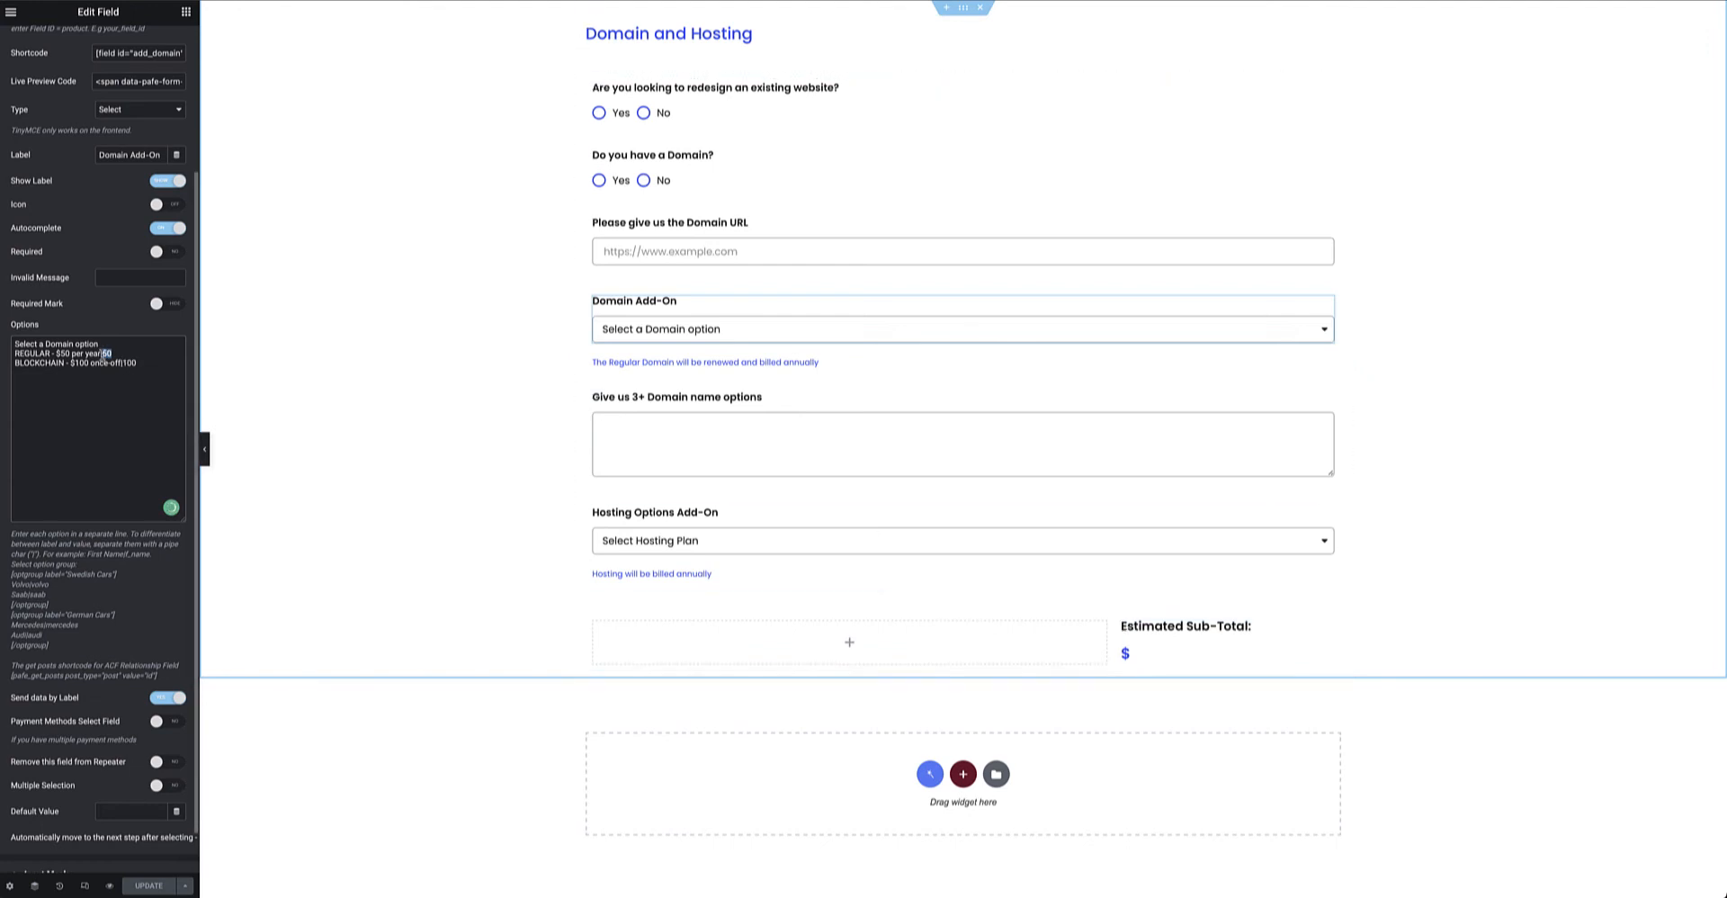
drag(102, 353, 1, 356)
drag(137, 364, 11, 356)
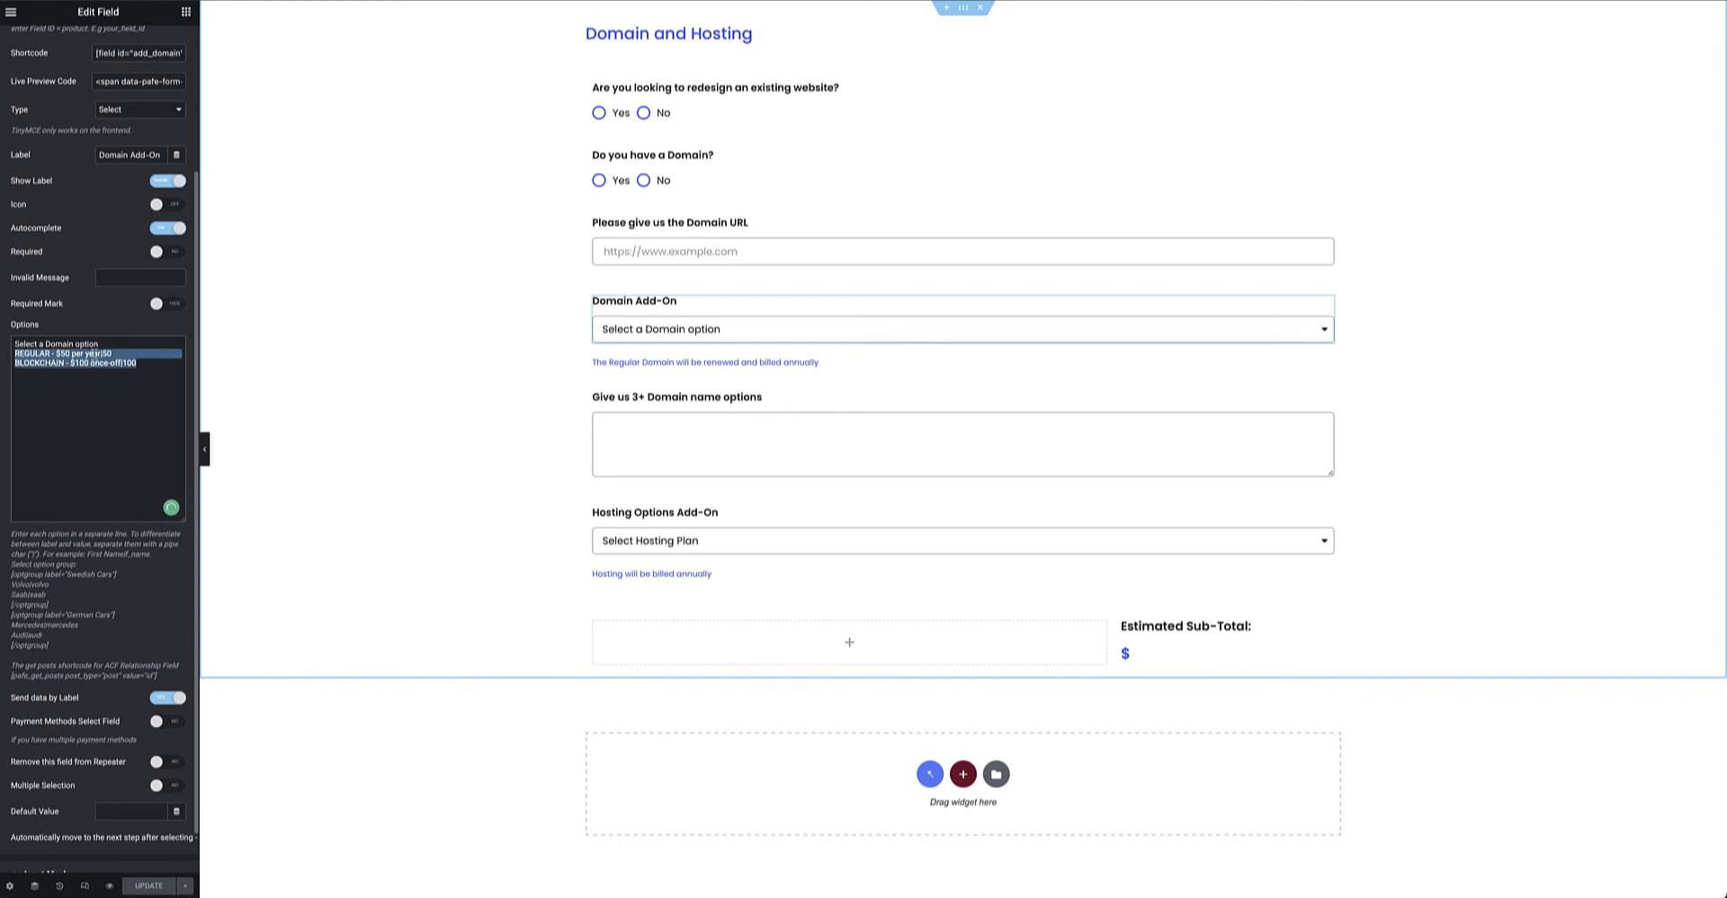
click(151, 365)
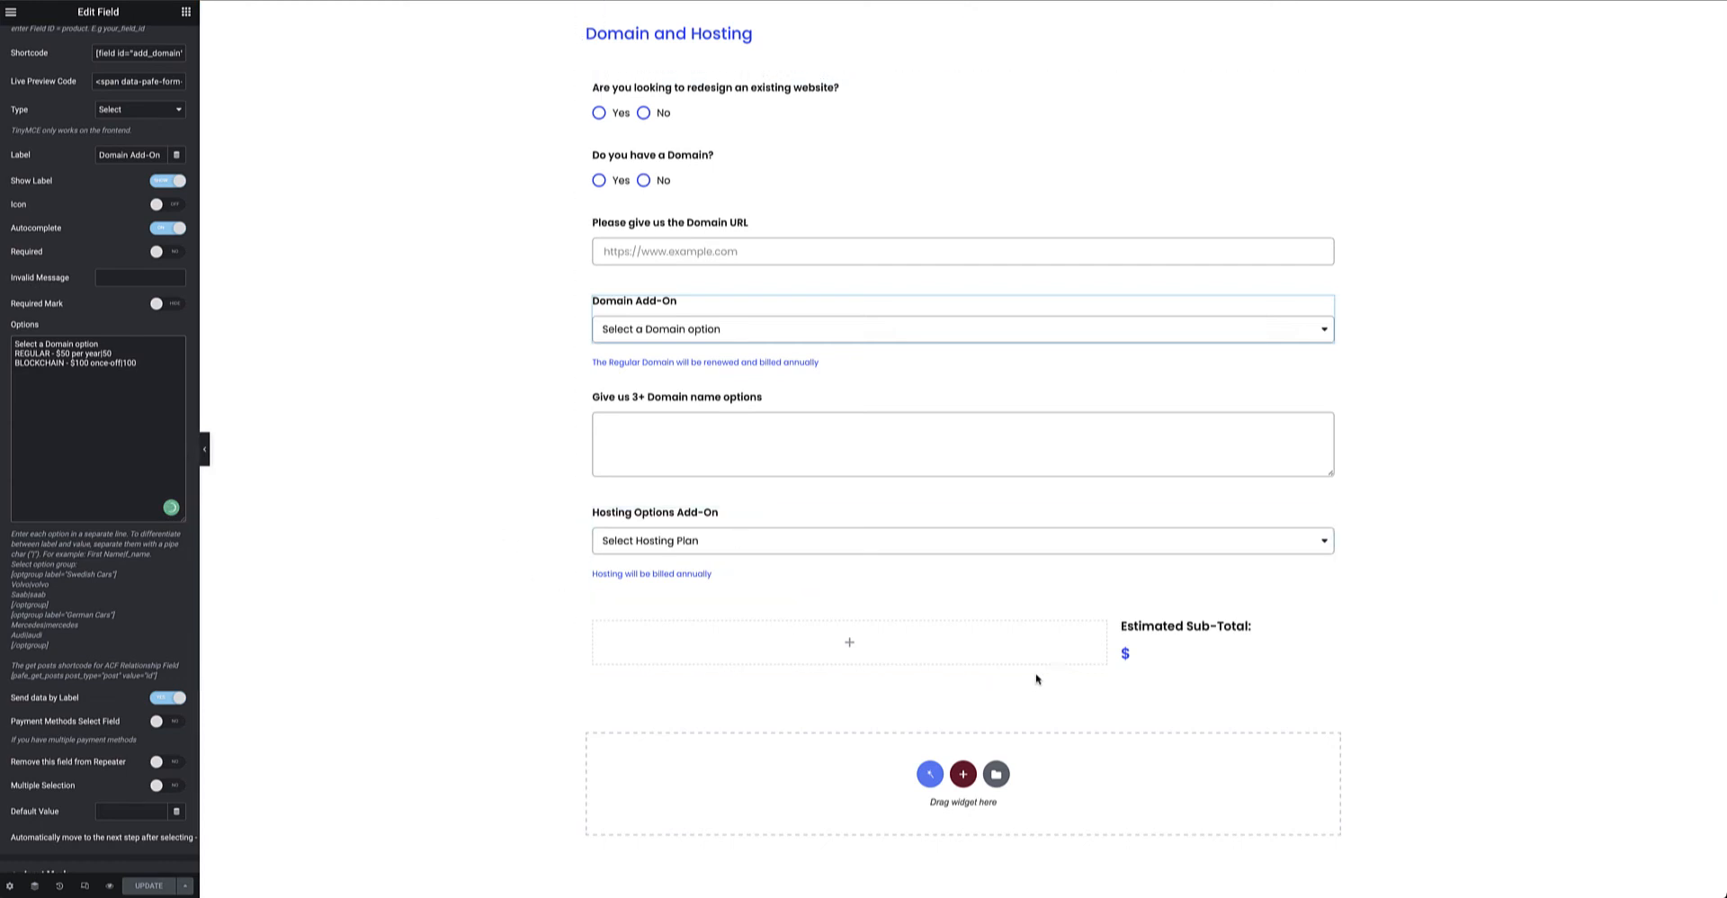
Open the Estimated Sub-Total calculated field and examine its calculation formula.
click(1326, 633)
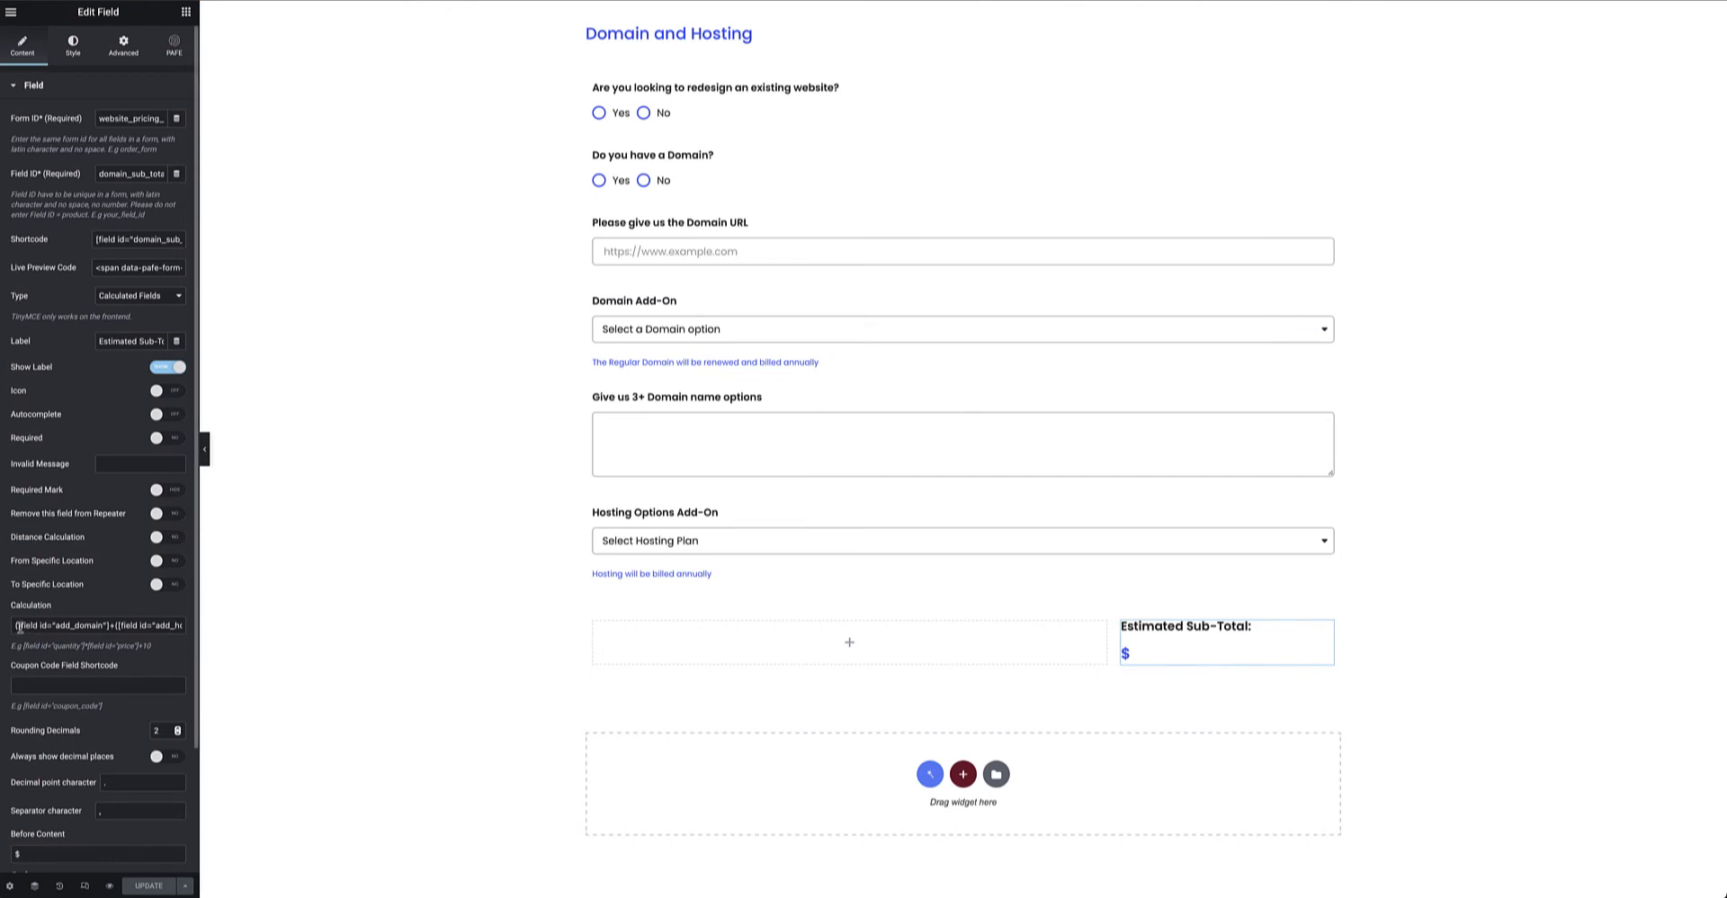
mouse_move(14, 627)
mouse_down()
mouse_move(229, 636)
mouse_move(3, 629)
mouse_up()
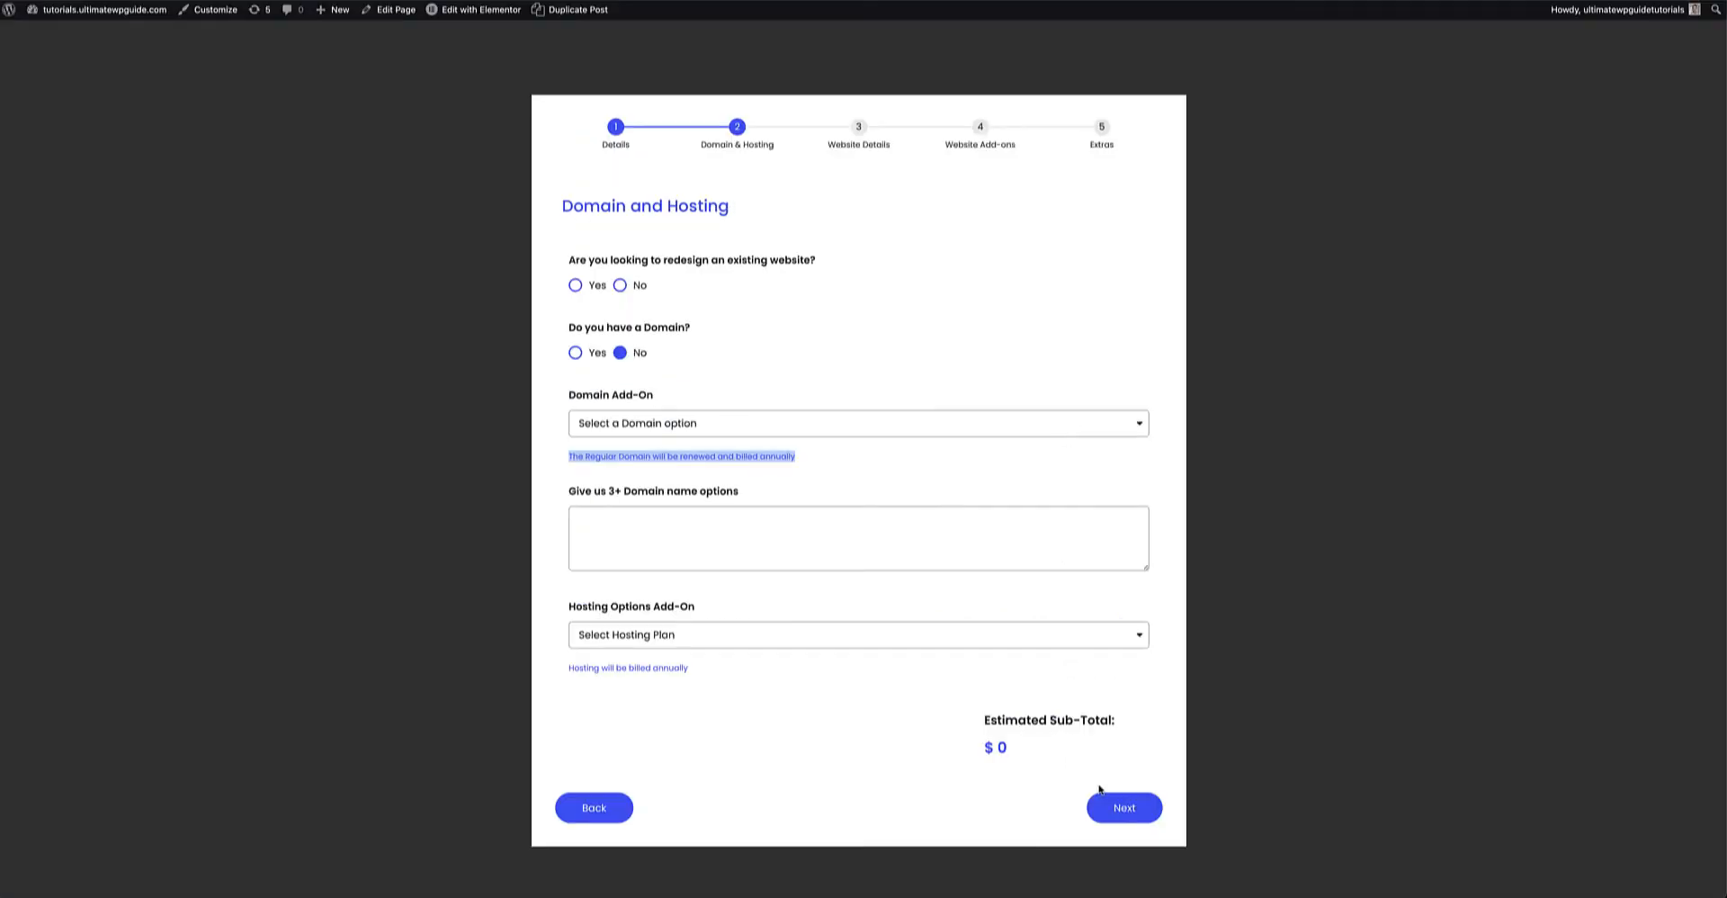
Page through the live form's Website Details and Website Add-ons steps, checking the Estimated Sub-Total, and return to Domain & Hosting.
click(1124, 817)
click(1124, 803)
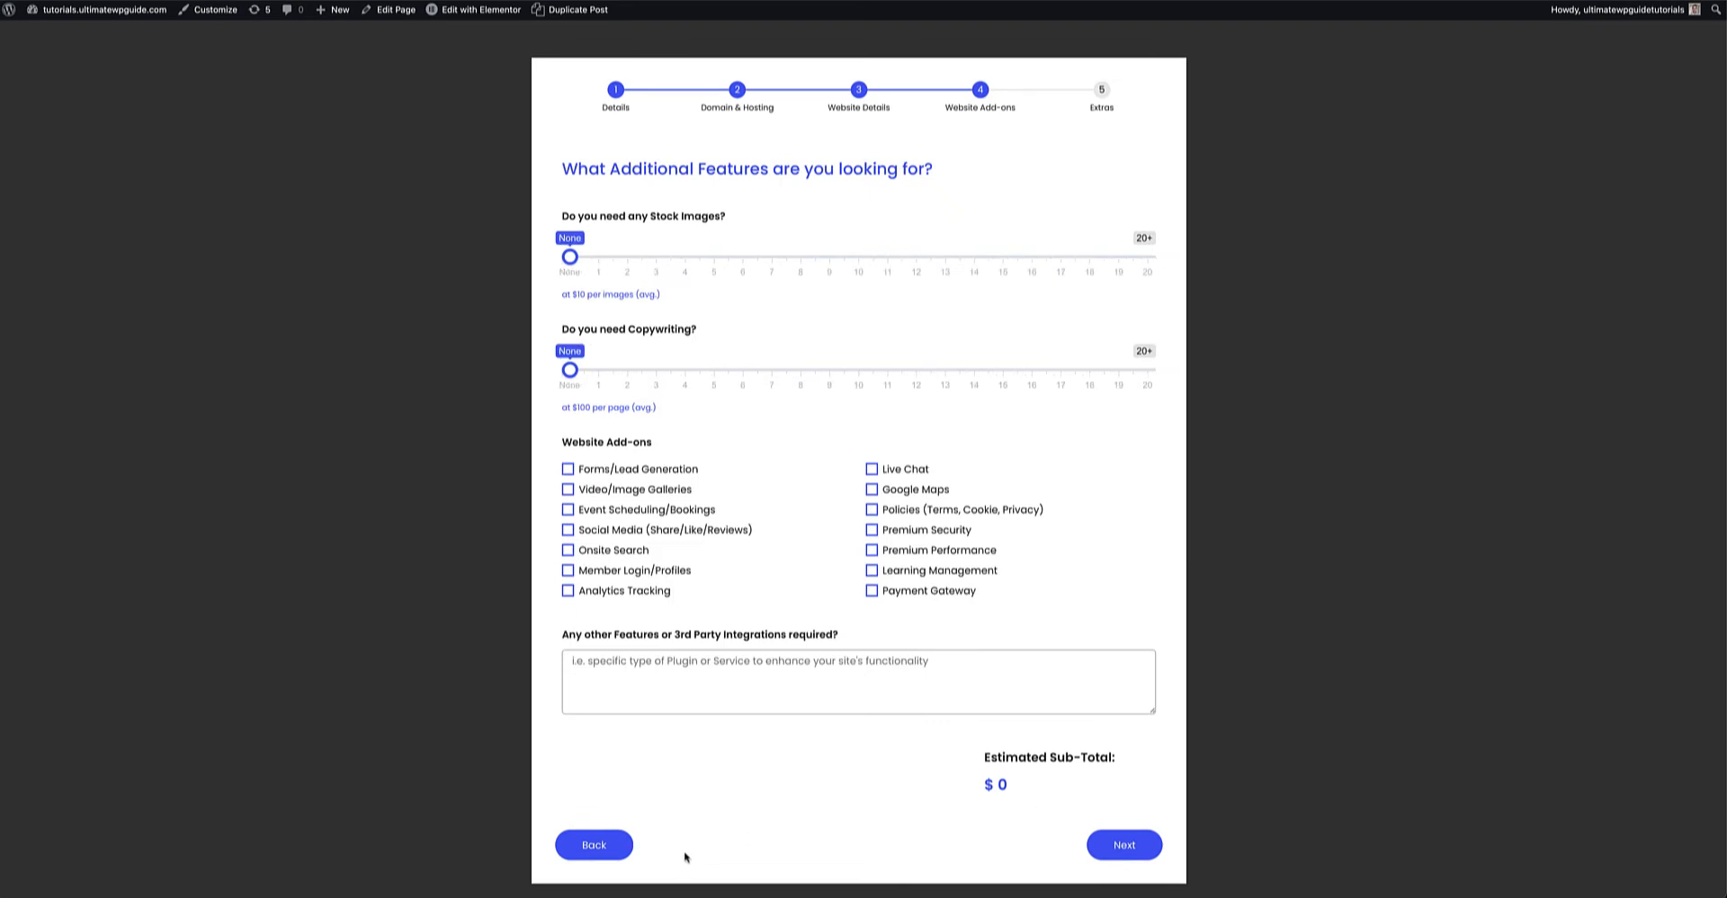
click(589, 840)
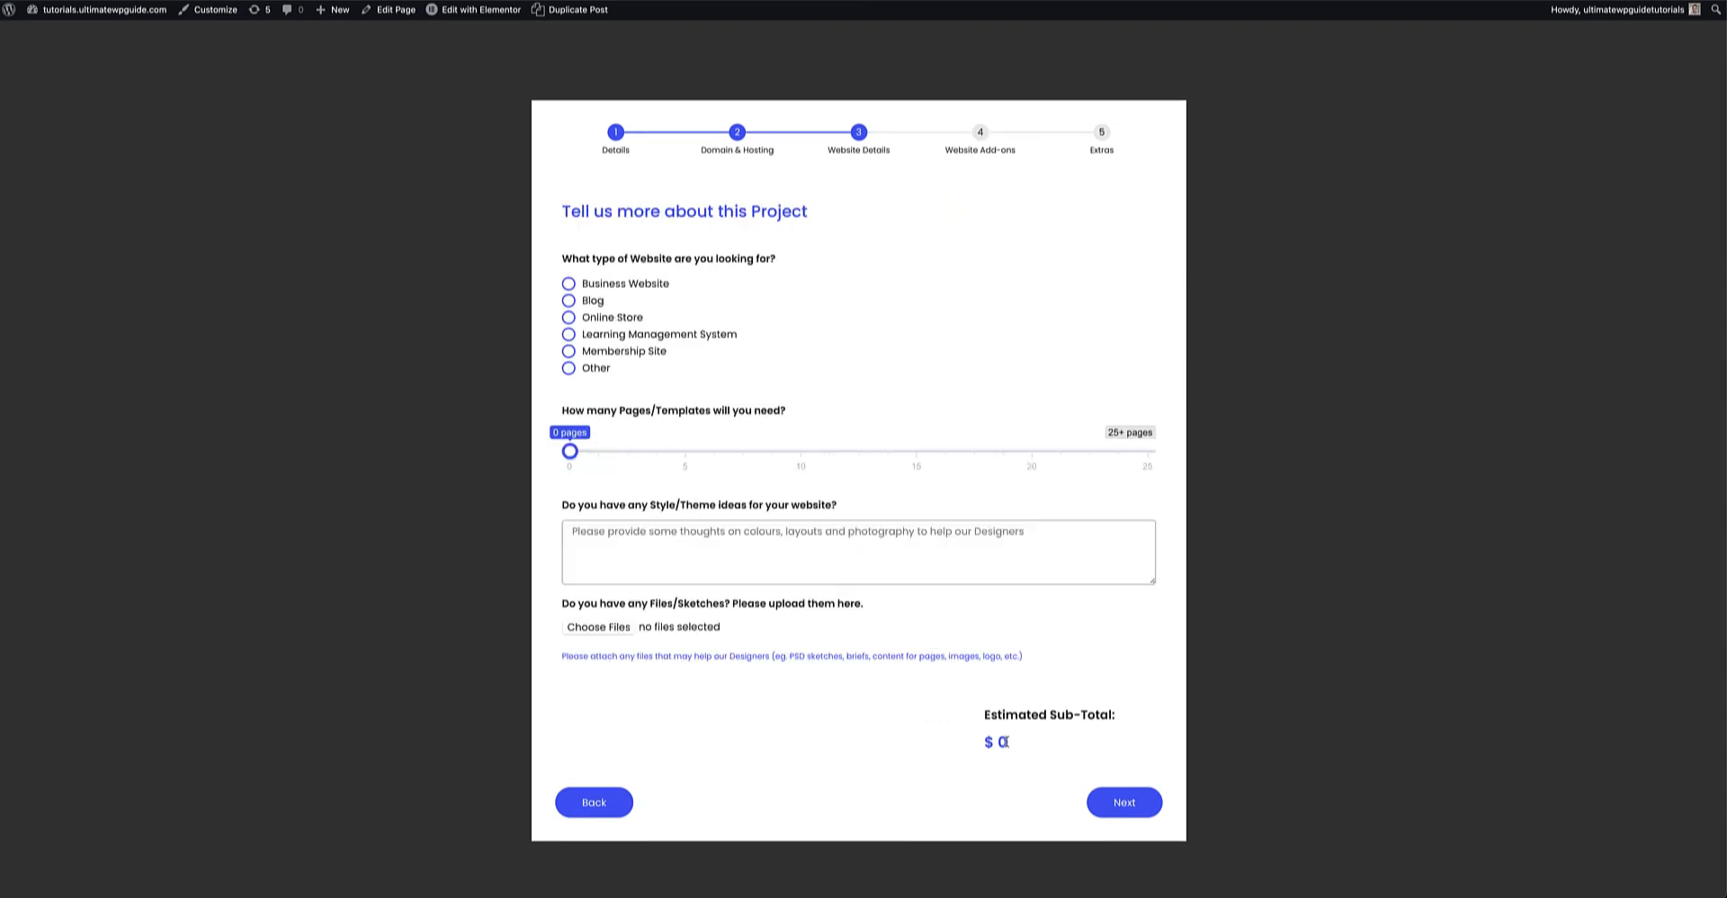
double_click(1002, 742)
click(598, 803)
Choose the BLOCKCHAIN - $100 once-off domain add-on and the CLOUD - $40 per month hosting plan.
click(690, 429)
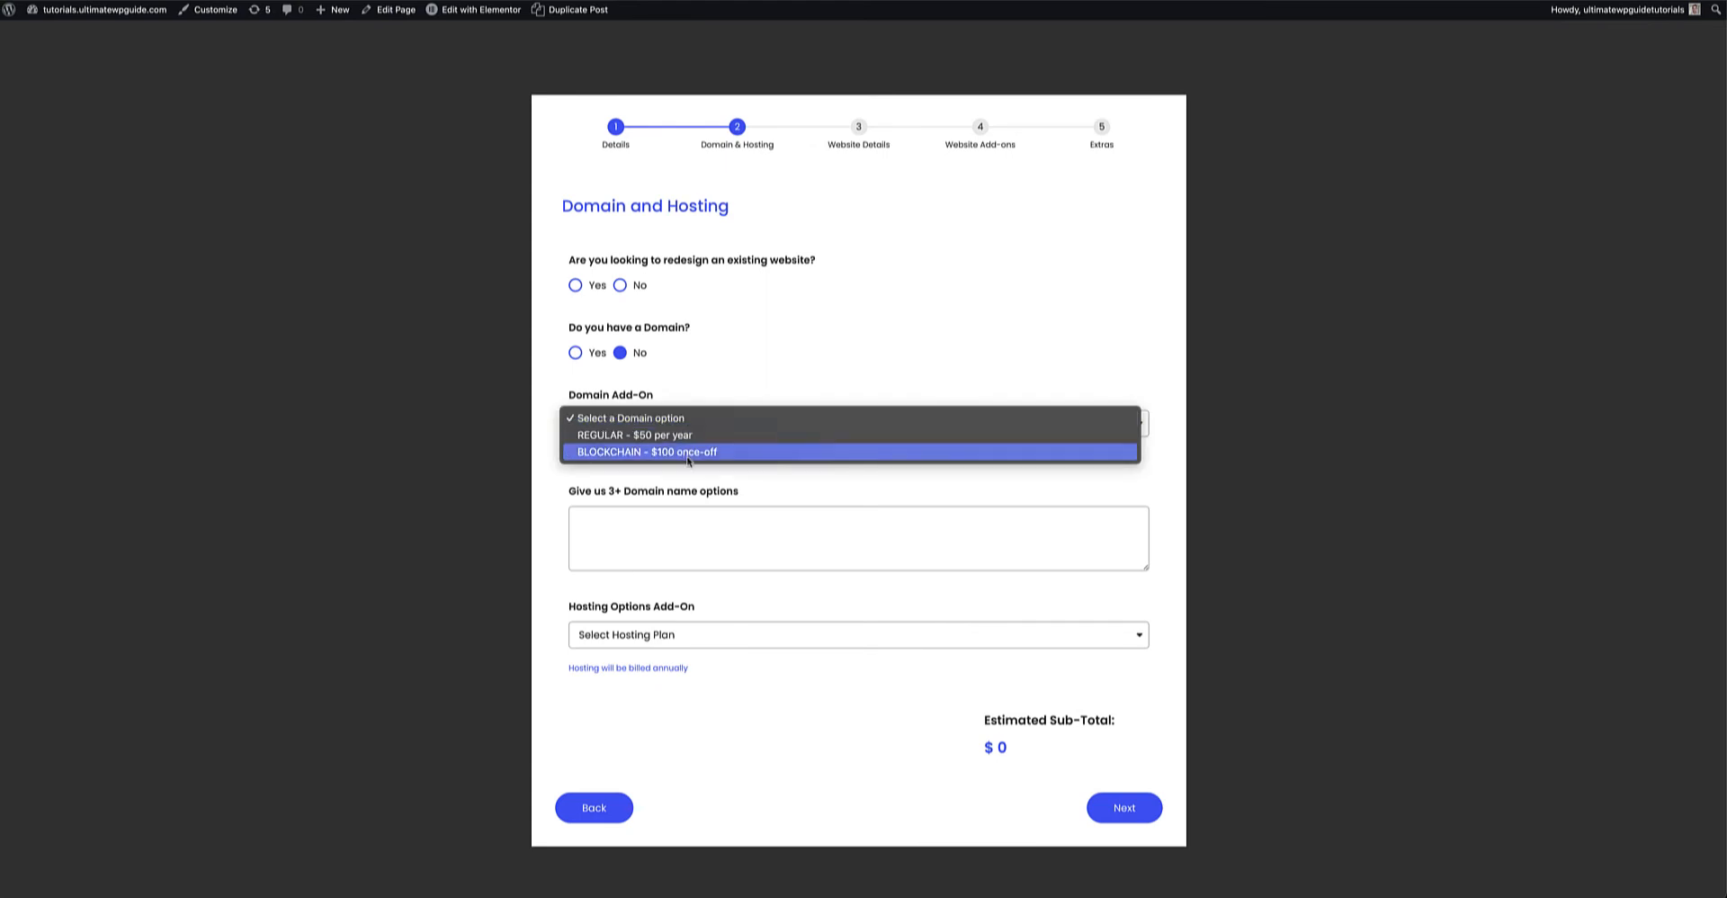
click(688, 453)
click(691, 634)
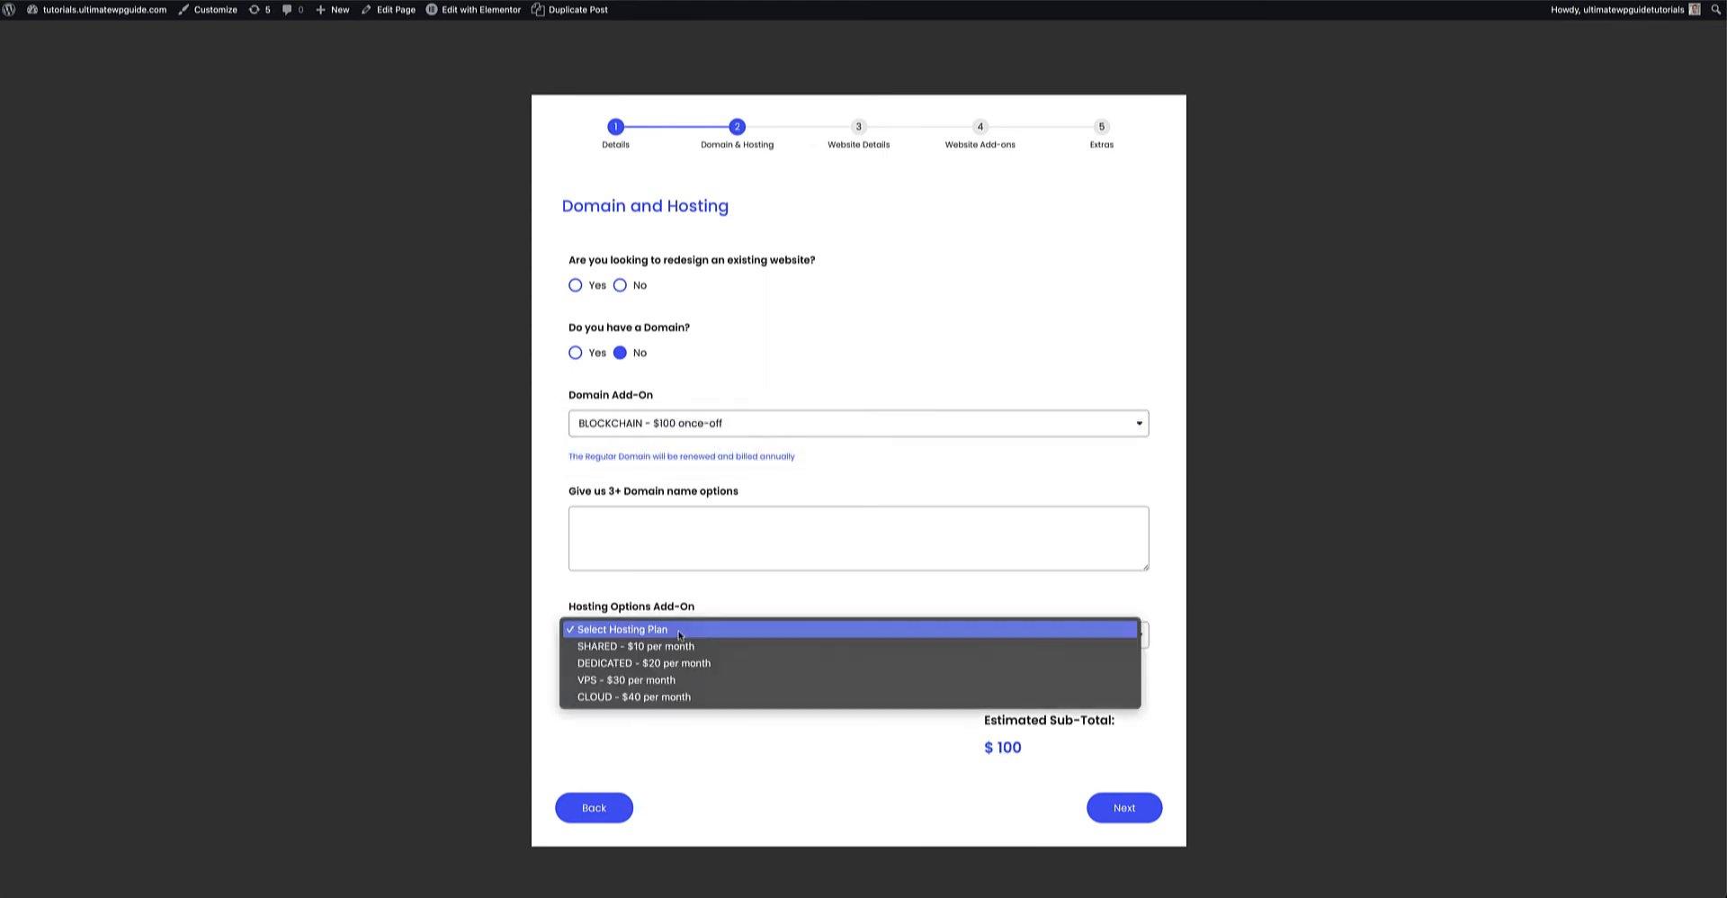
click(671, 702)
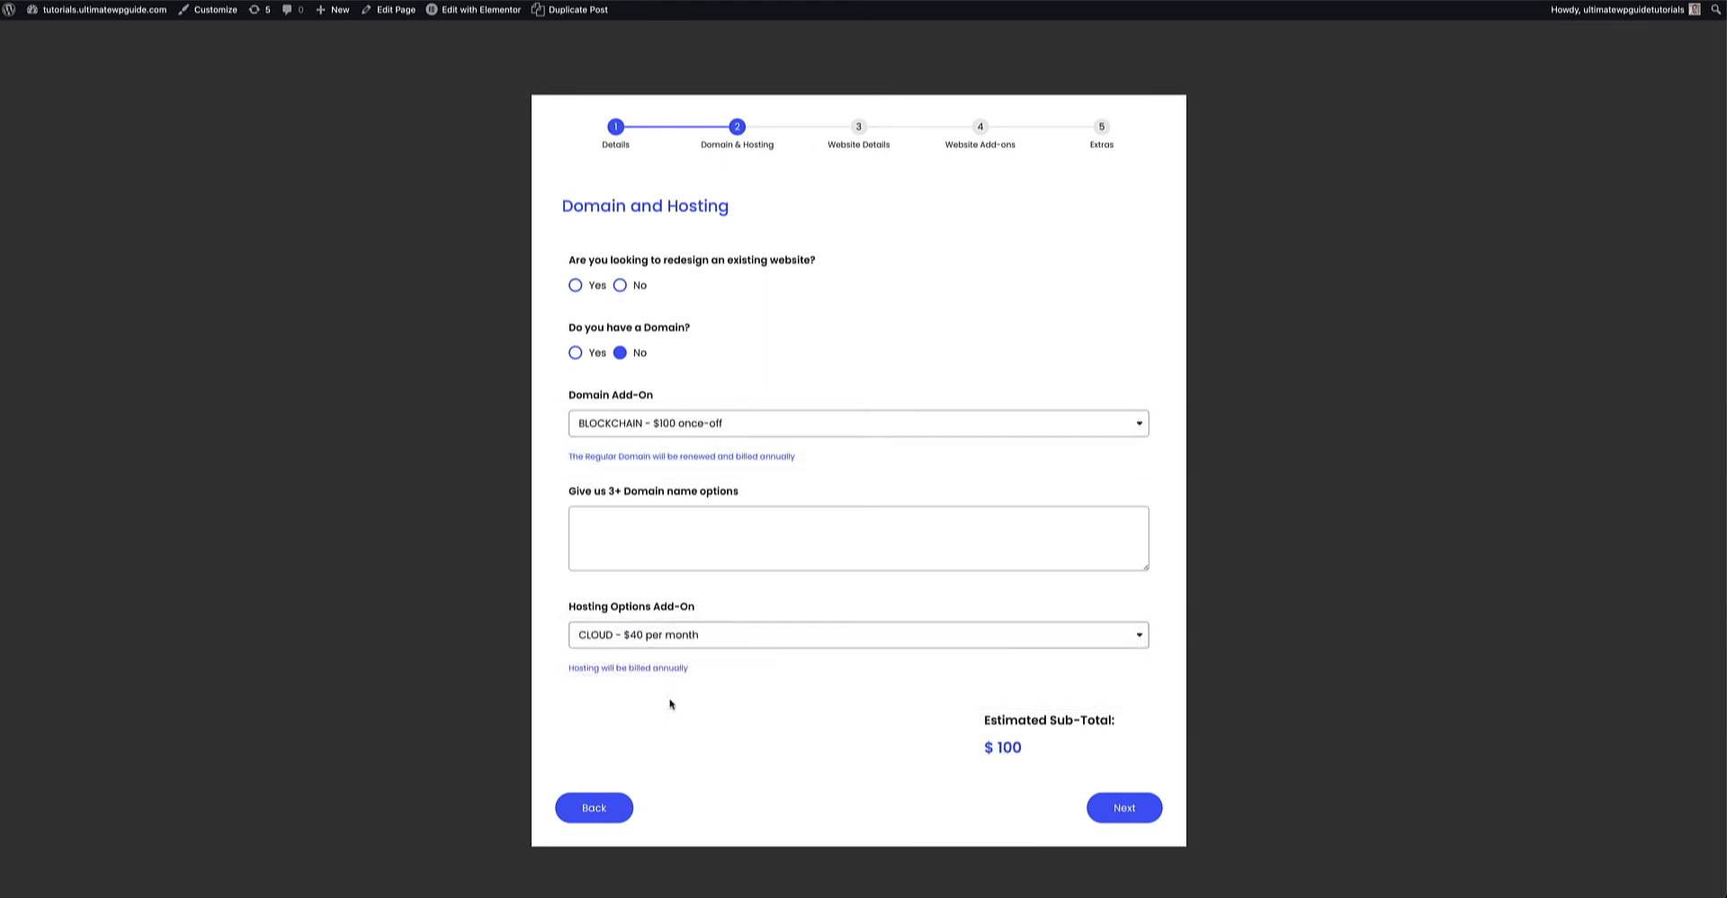
On the Website Add-ons step, select Video/Image Galleries, Event Scheduling/Bookings and Social Media (Share/Like/Reviews).
click(1124, 810)
click(1125, 804)
click(630, 489)
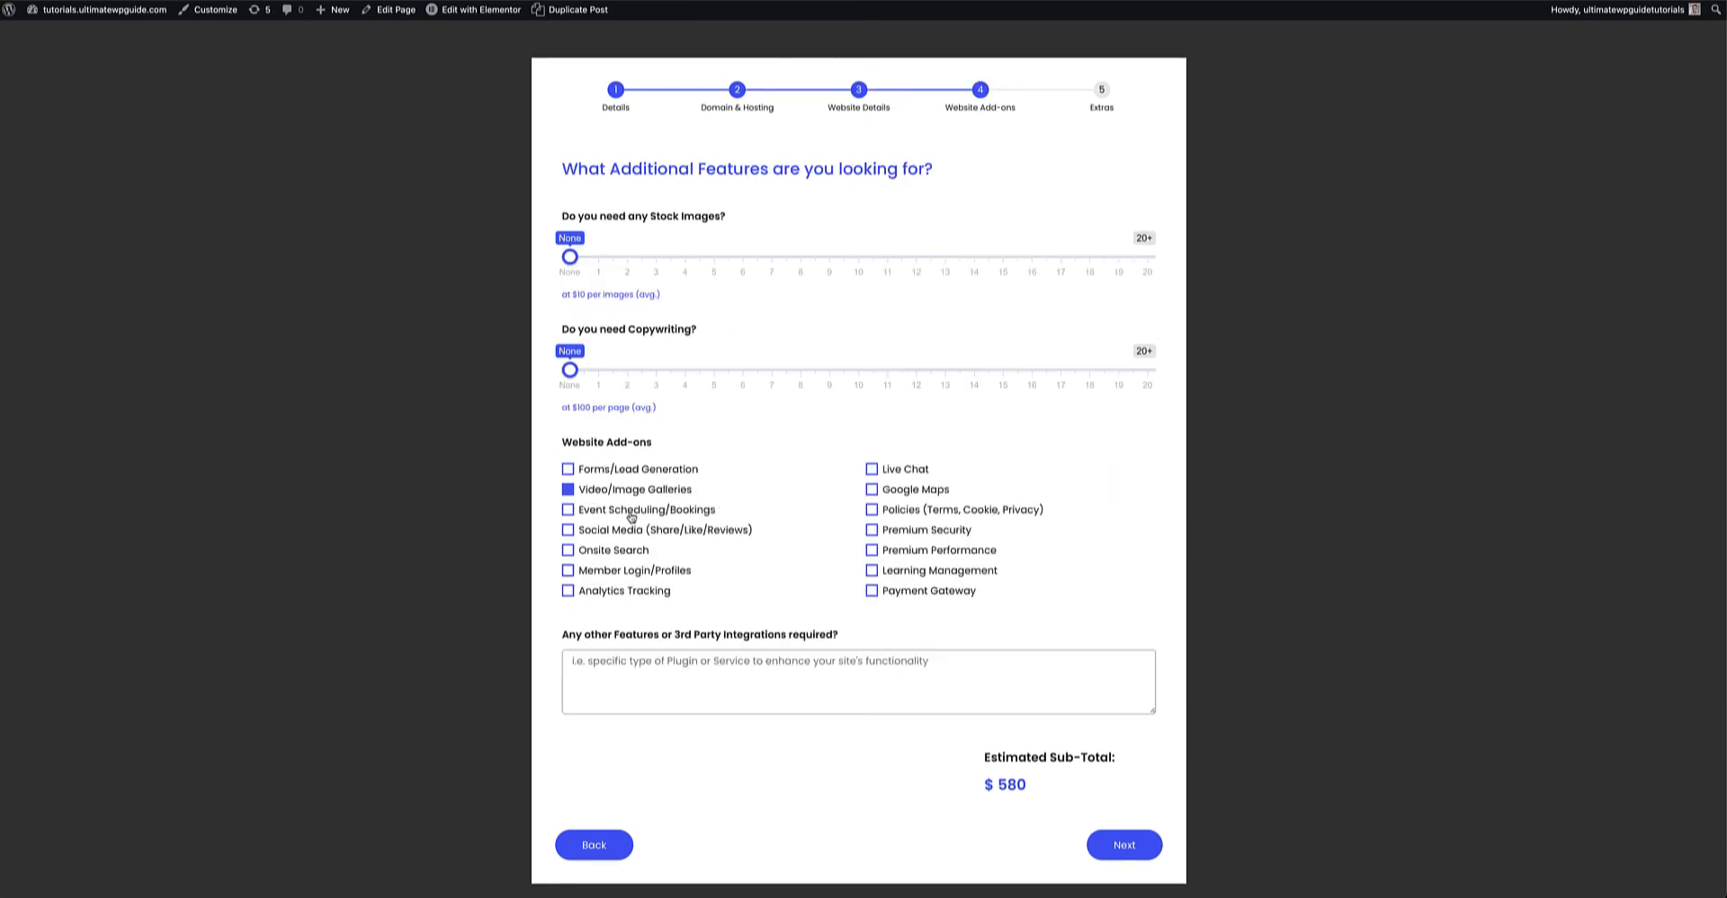
click(630, 509)
click(627, 529)
Return to Domain & Hosting, change the hosting plan to SHARED - $10 per month, and check the Estimated Sub-Total.
click(594, 849)
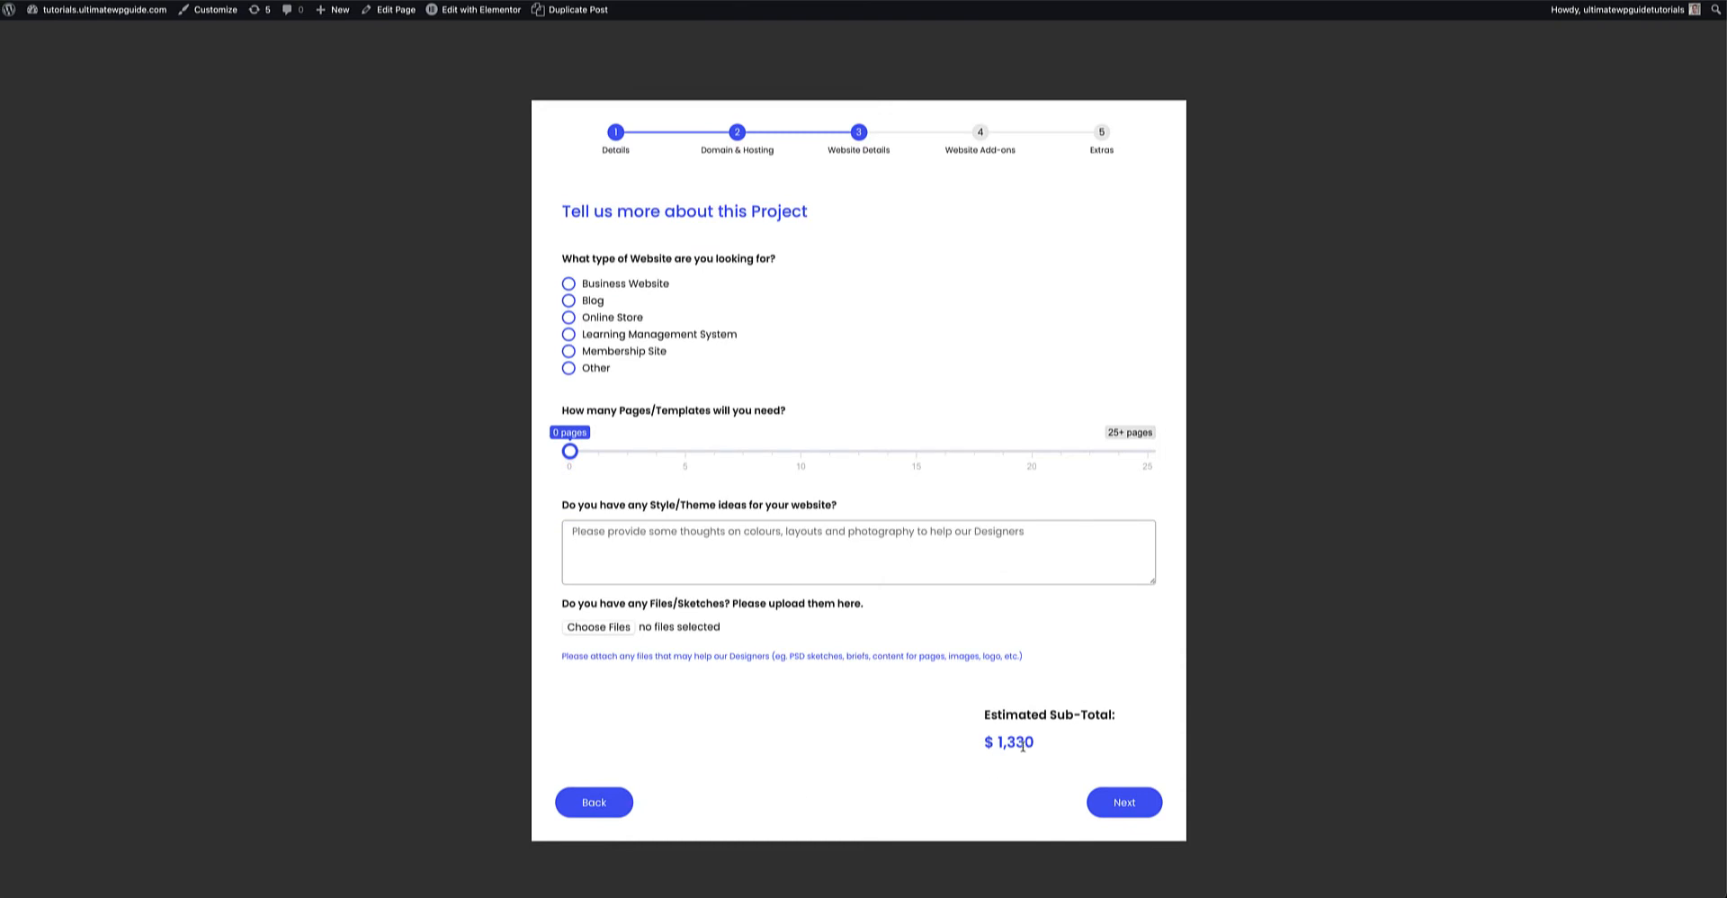
click(604, 803)
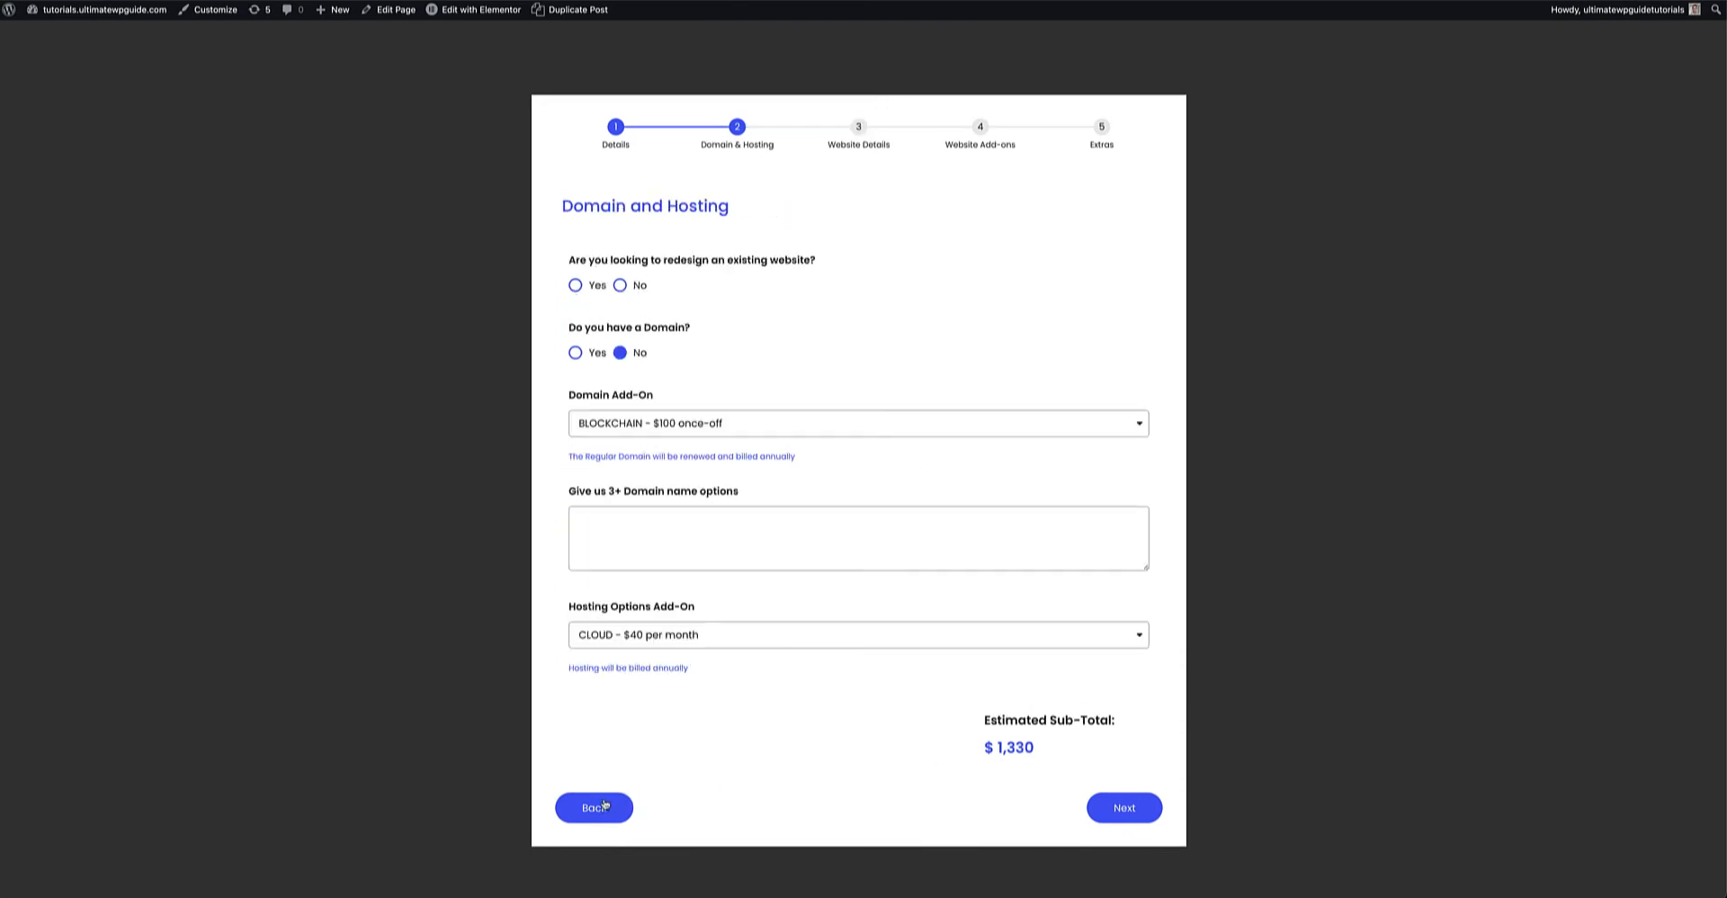
click(670, 644)
click(648, 579)
triple_click(1026, 752)
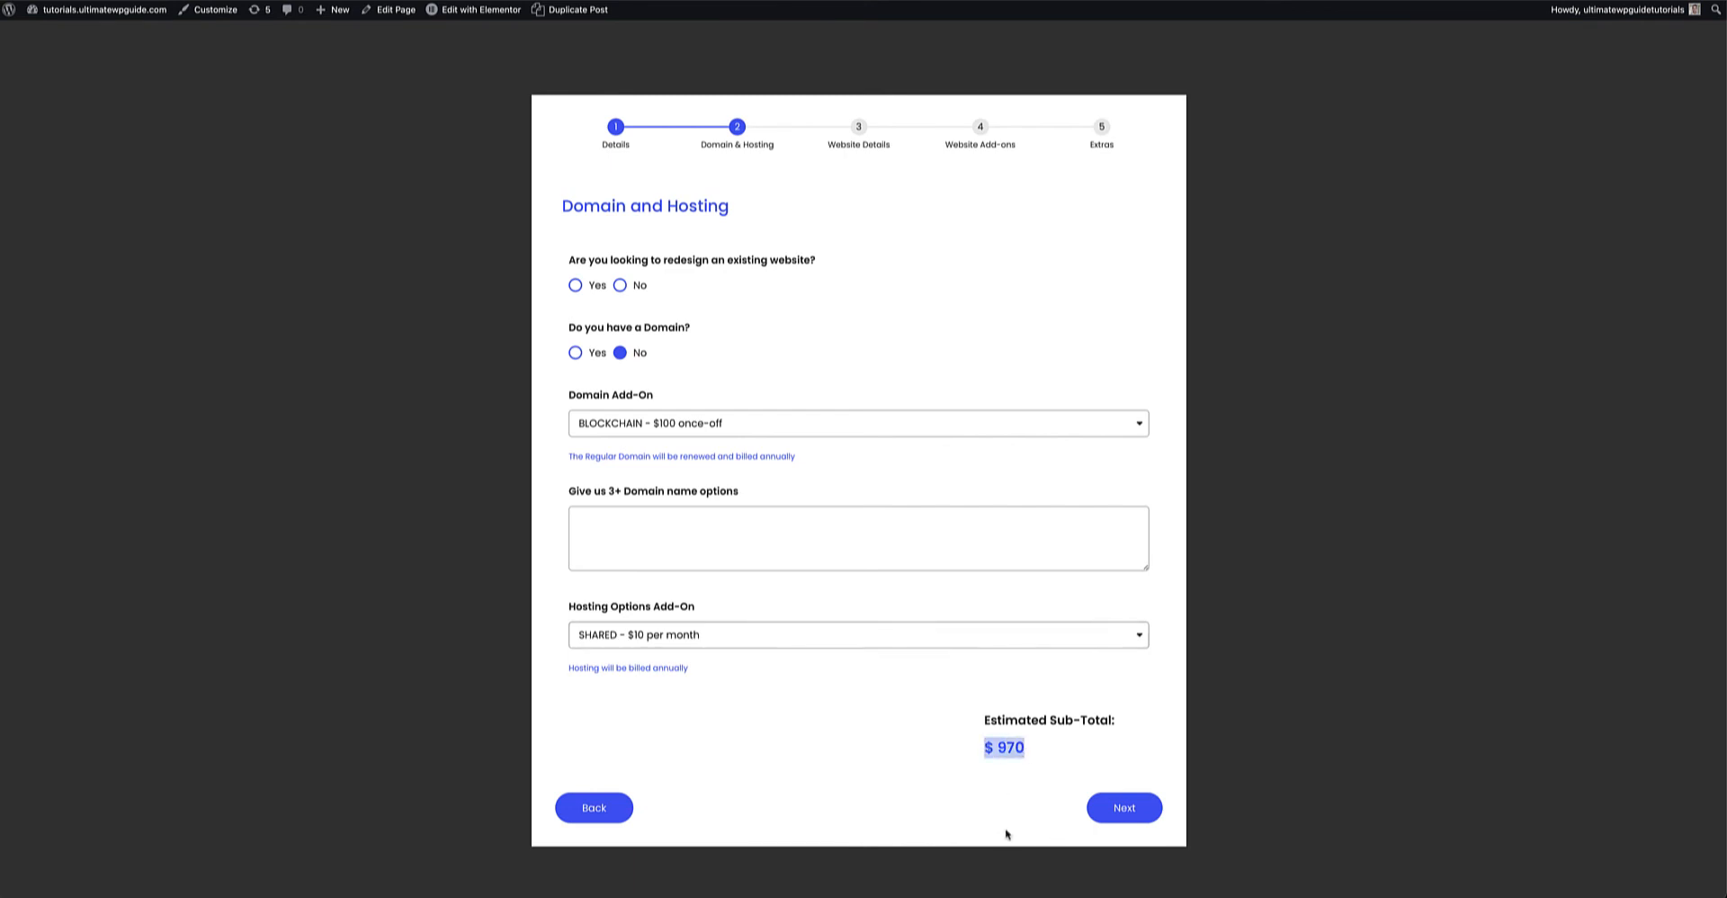
On Website Details, set 15 pages and an Online Store with 75 products, and compare the sub-total on Domain & Hosting.
click(1116, 809)
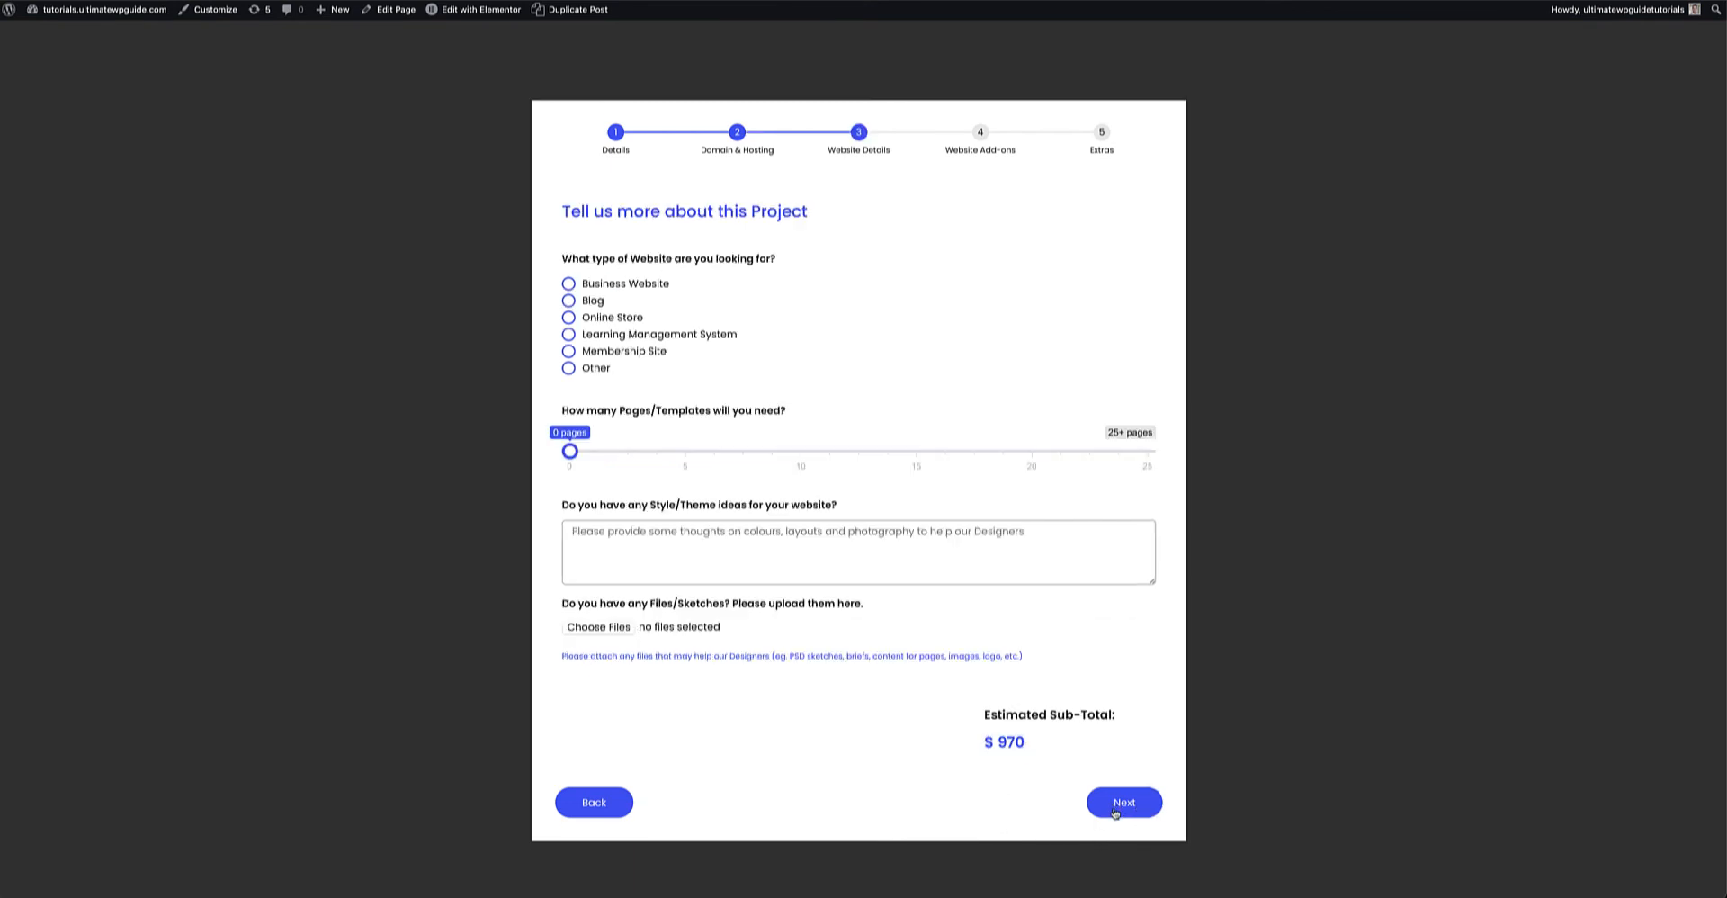
drag(572, 452, 897, 472)
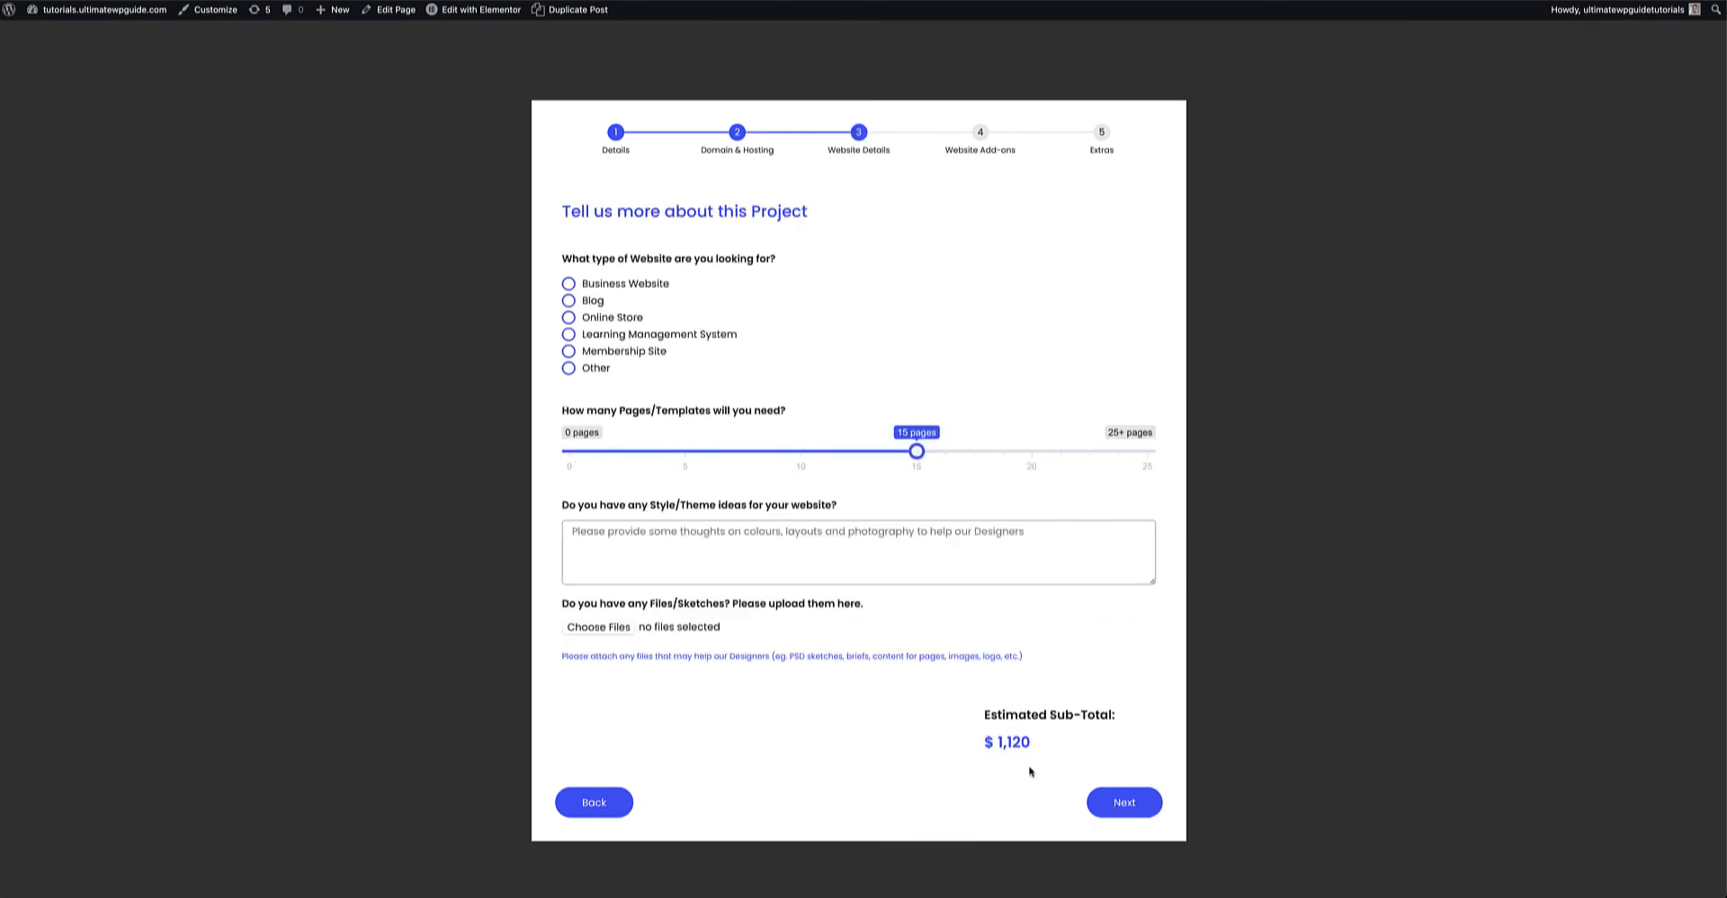
click(612, 318)
drag(570, 499, 979, 509)
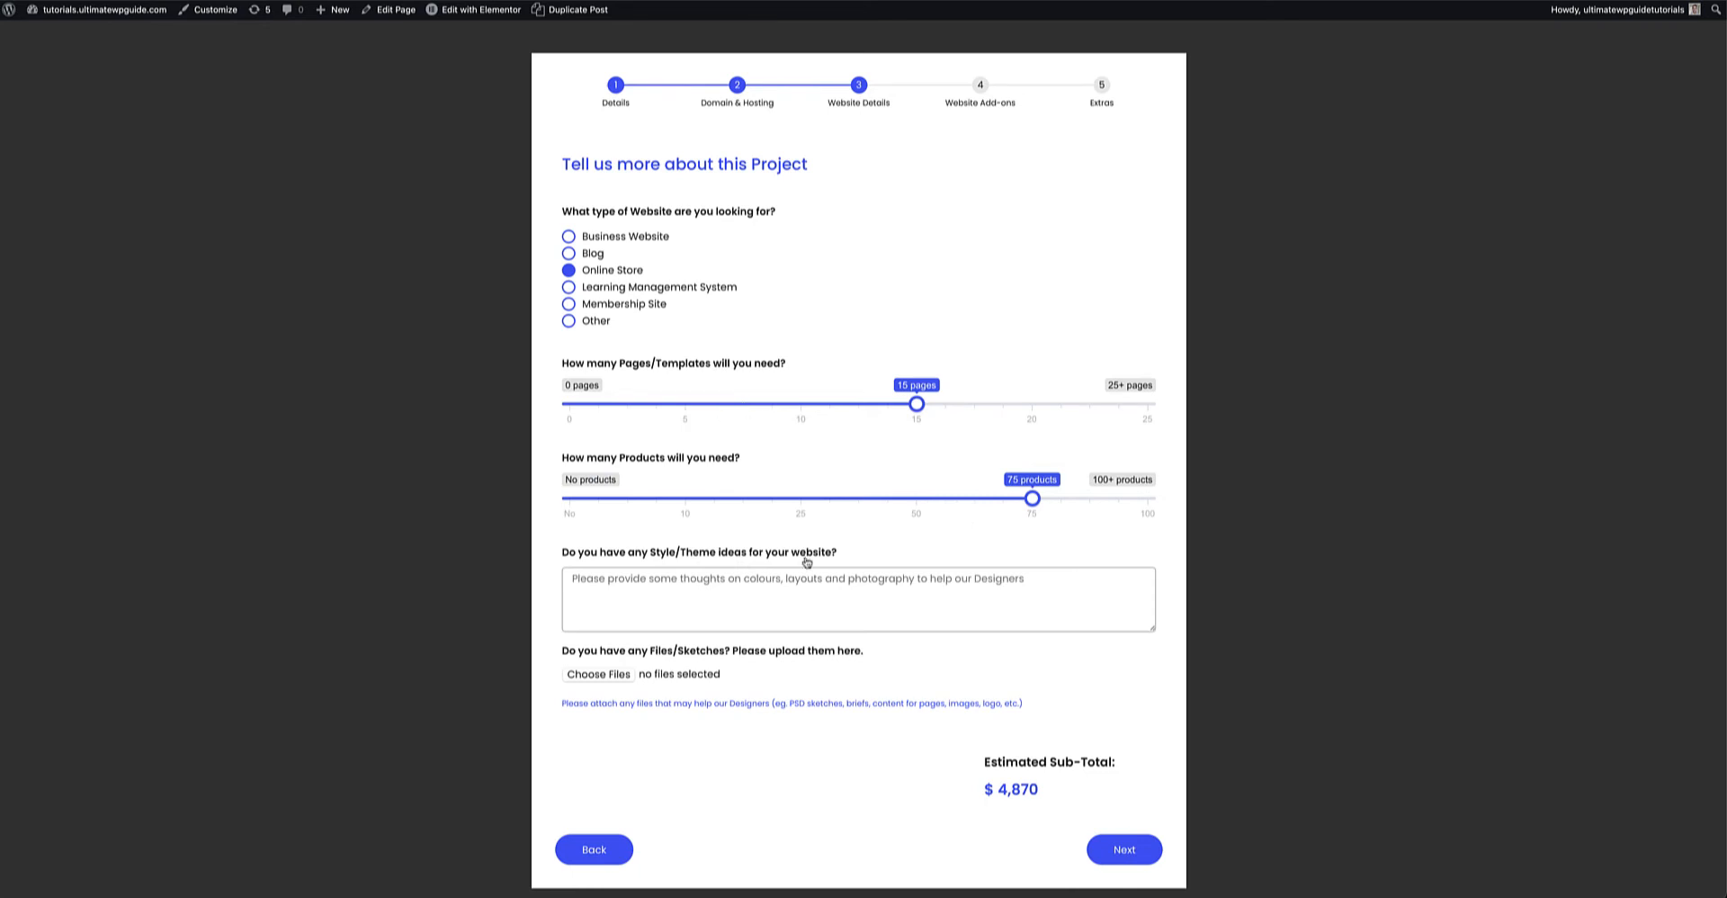
click(608, 856)
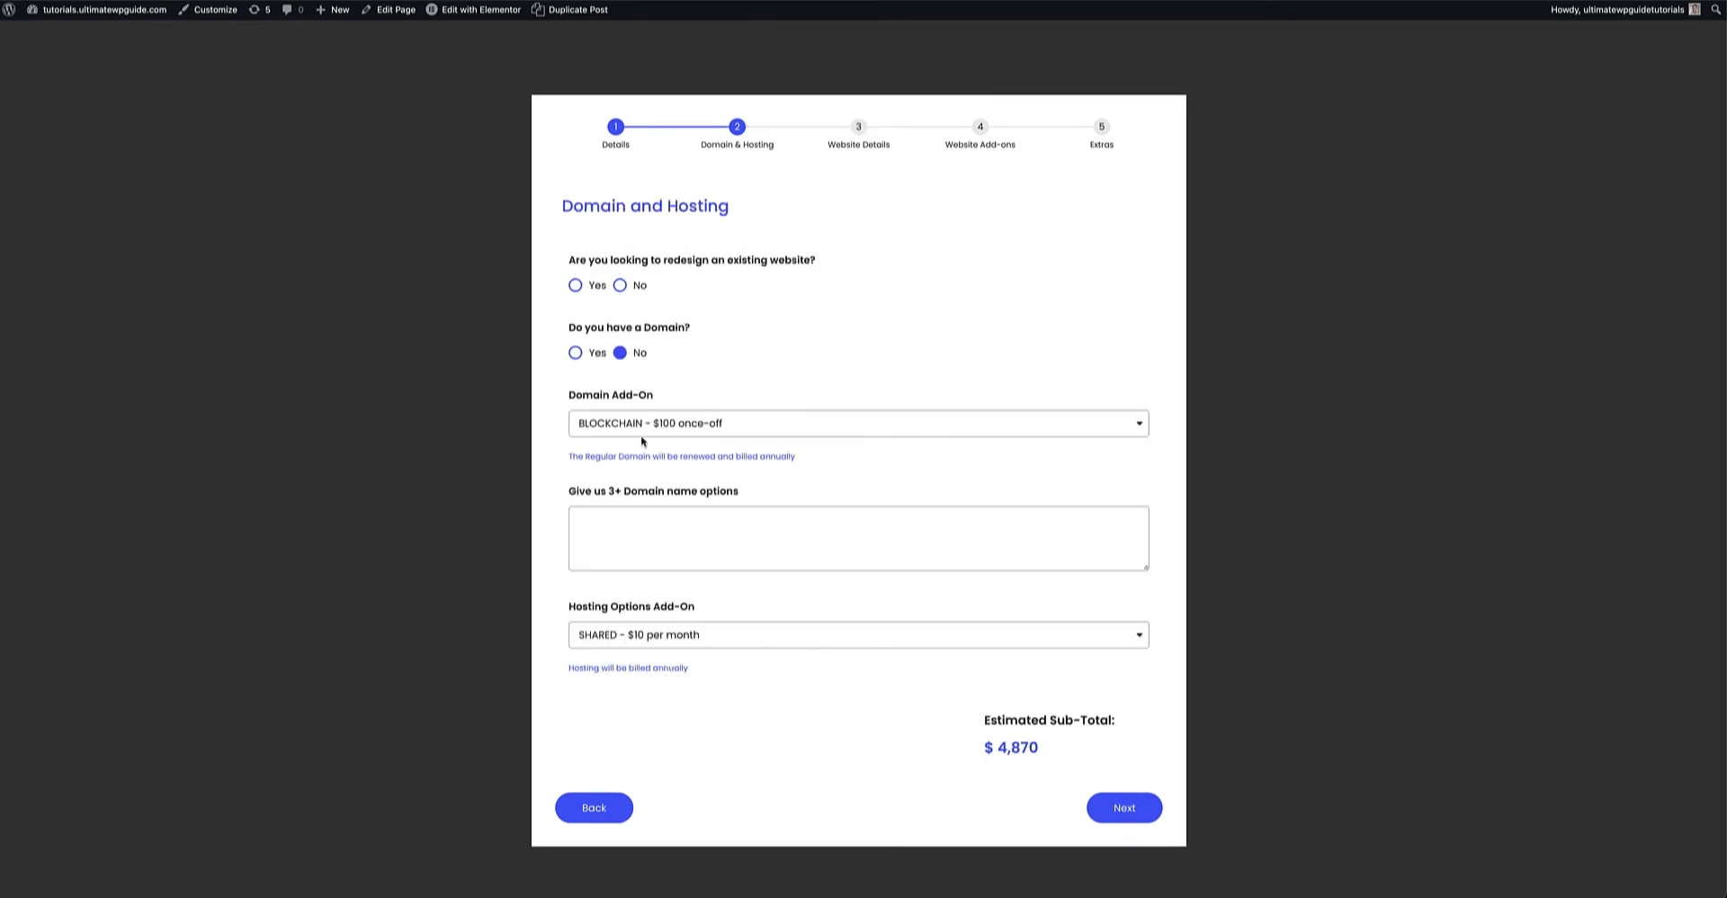
click(1135, 814)
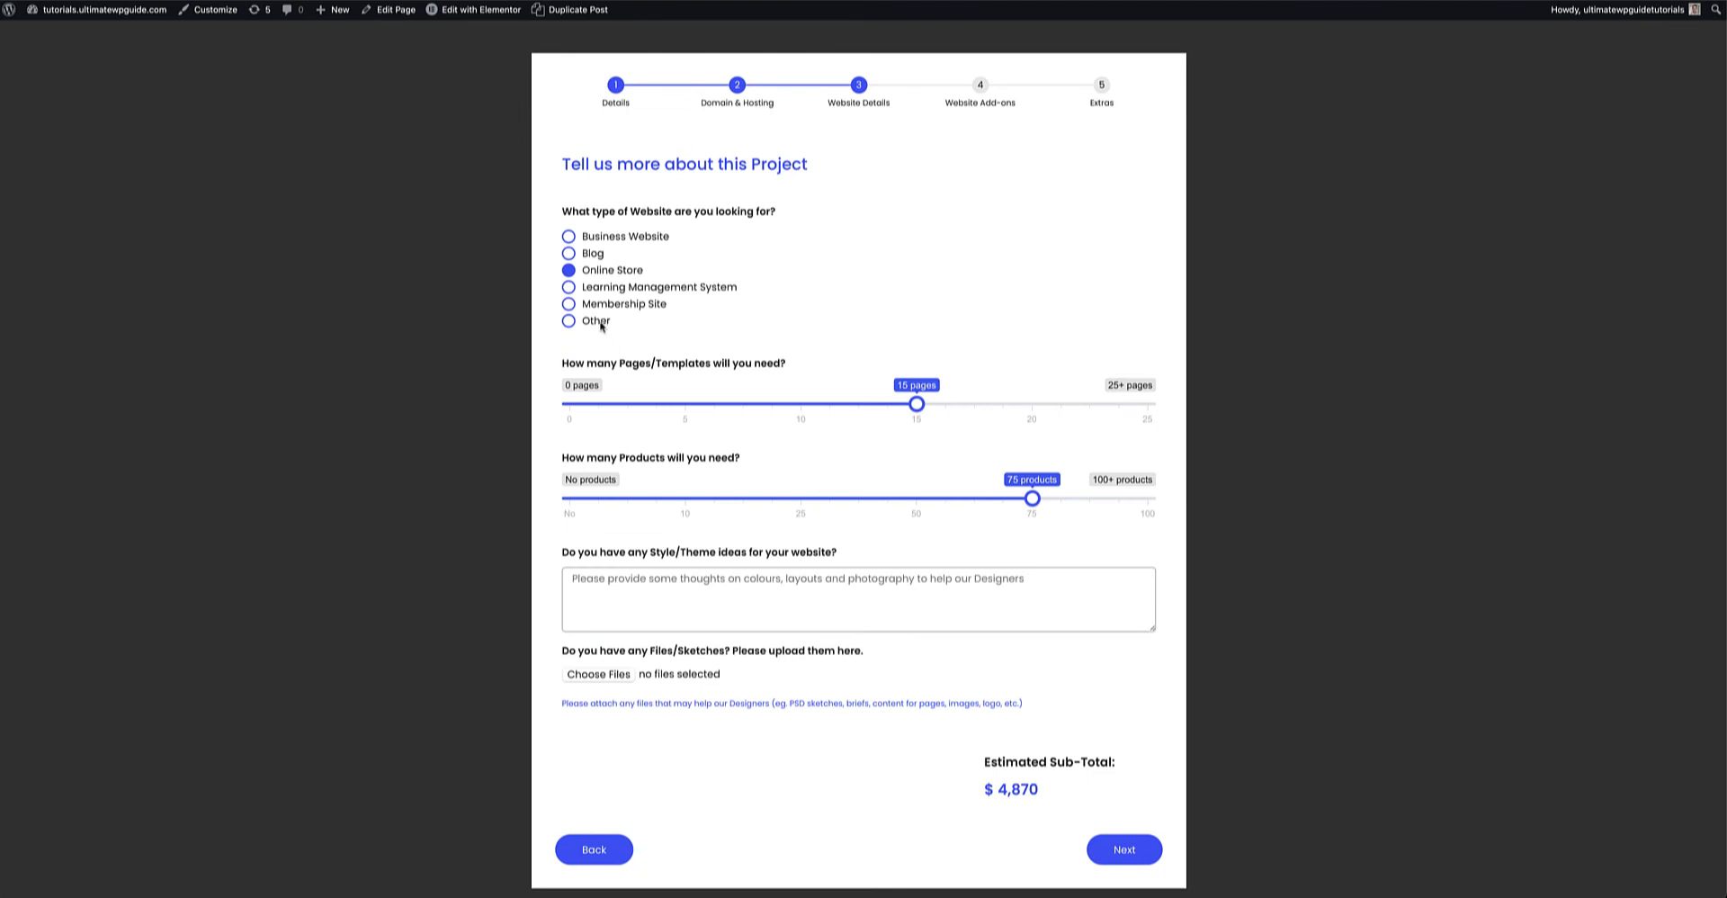
Reset the Online Store's product count to No products and switch the website type to Blog.
click(595, 254)
click(603, 318)
drag(1033, 499, 495, 509)
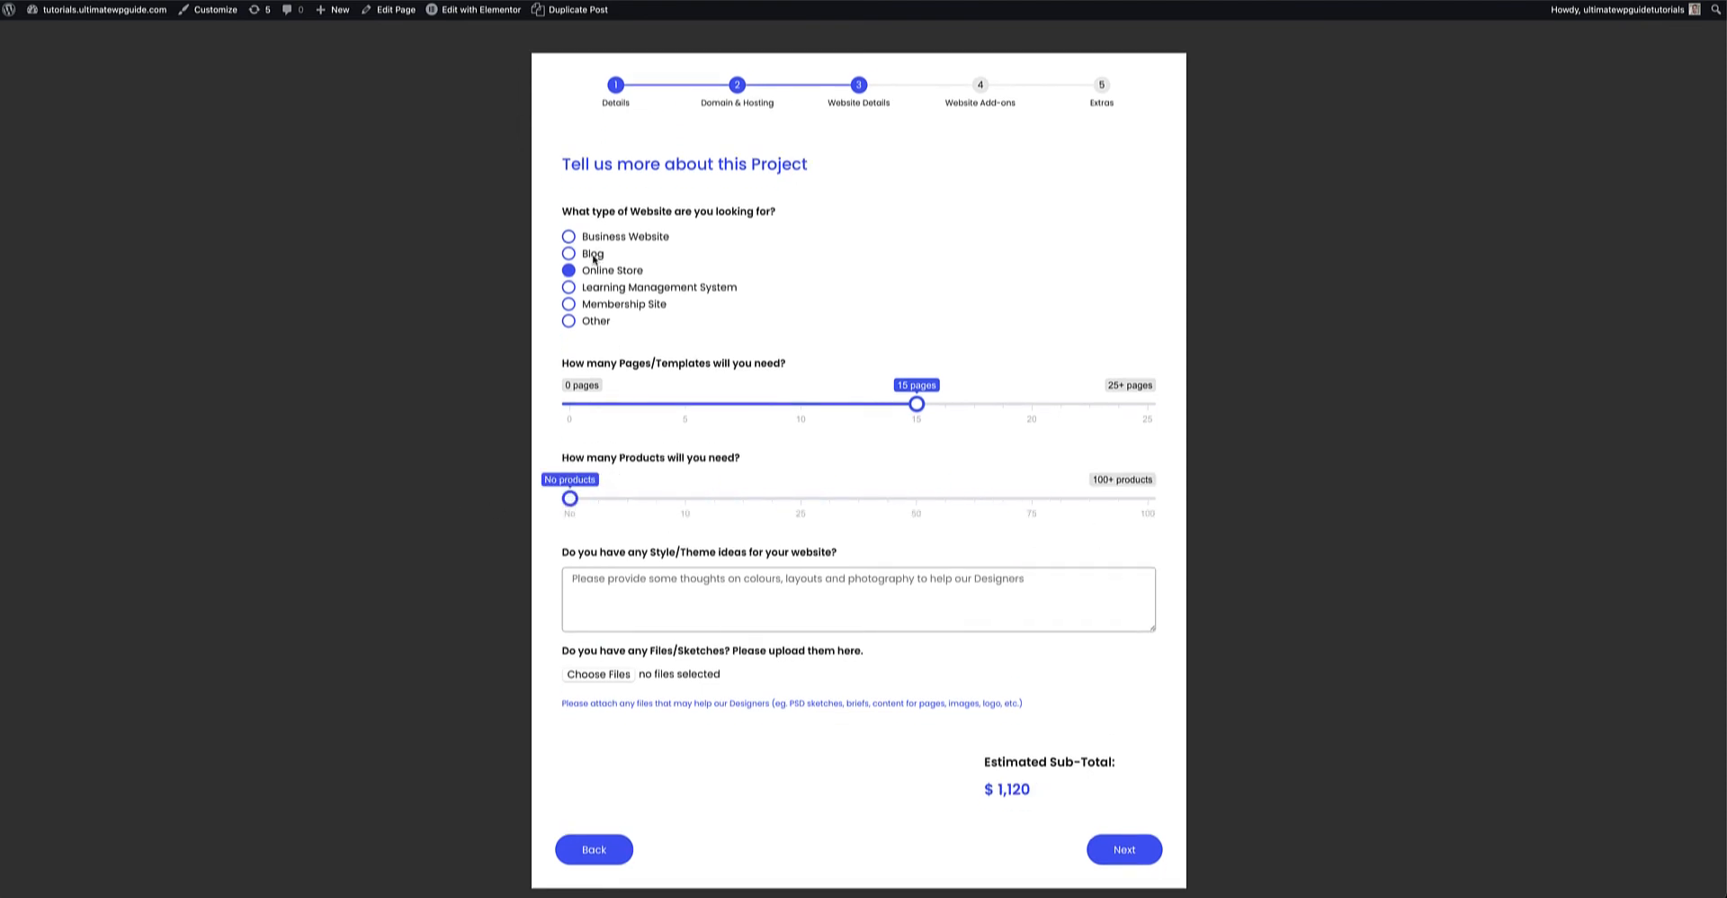
click(591, 257)
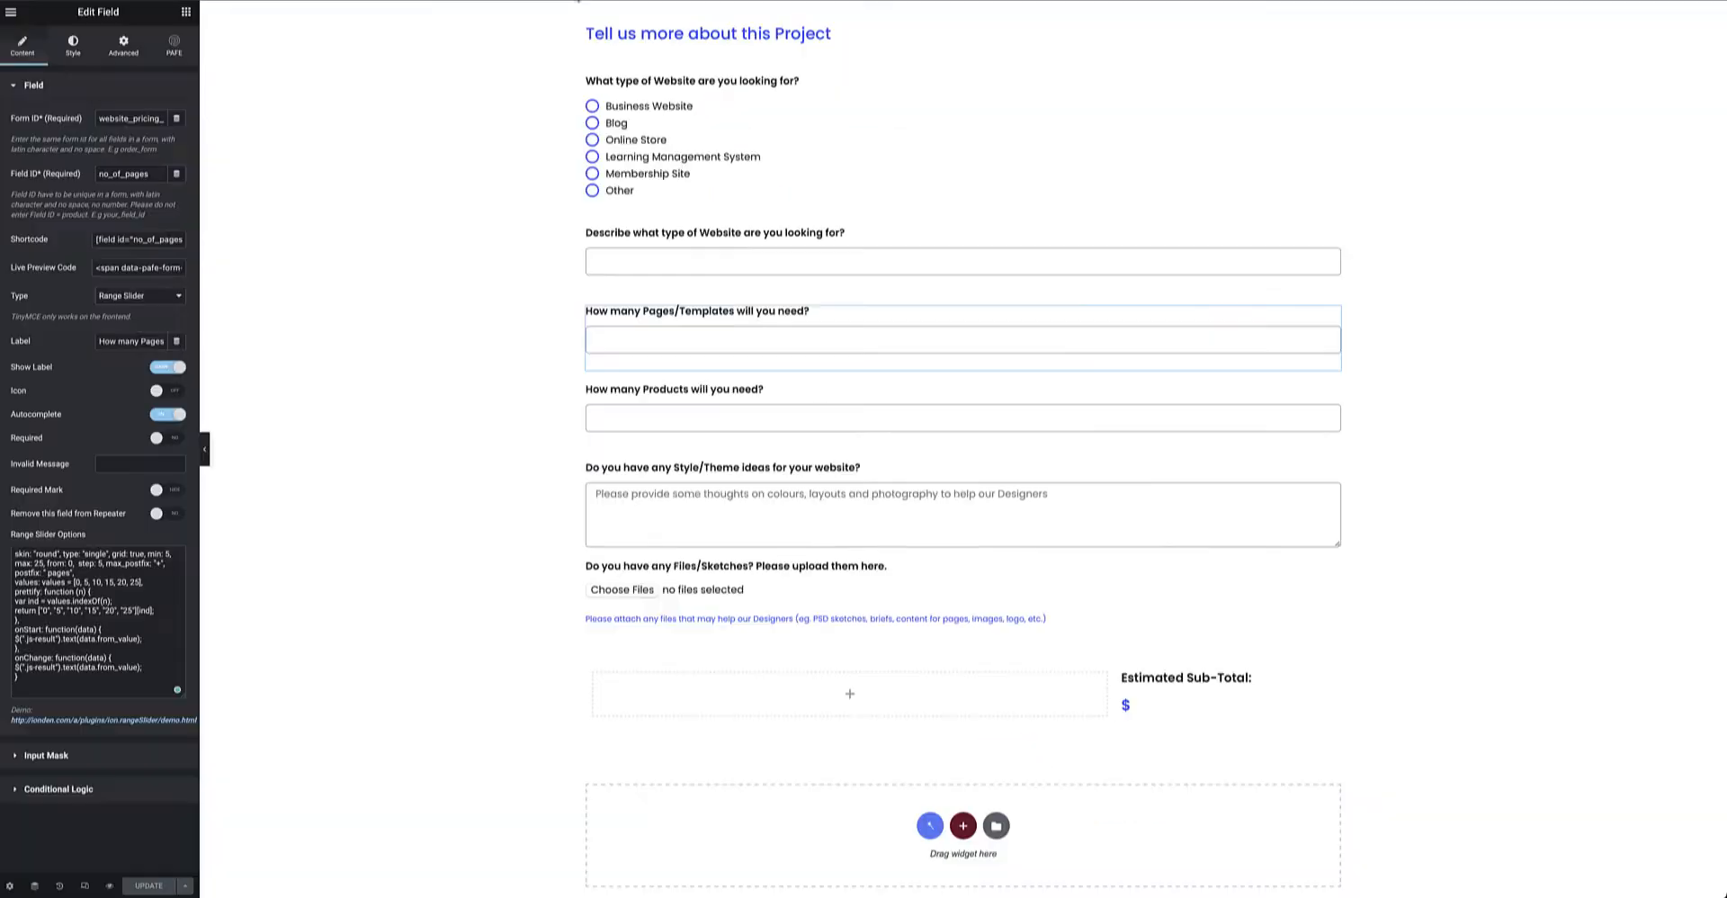
In the Elementor editor, open the website type radio field and examine its options list in an enlarged box.
mouse_move(1335, 87)
click(863, 77)
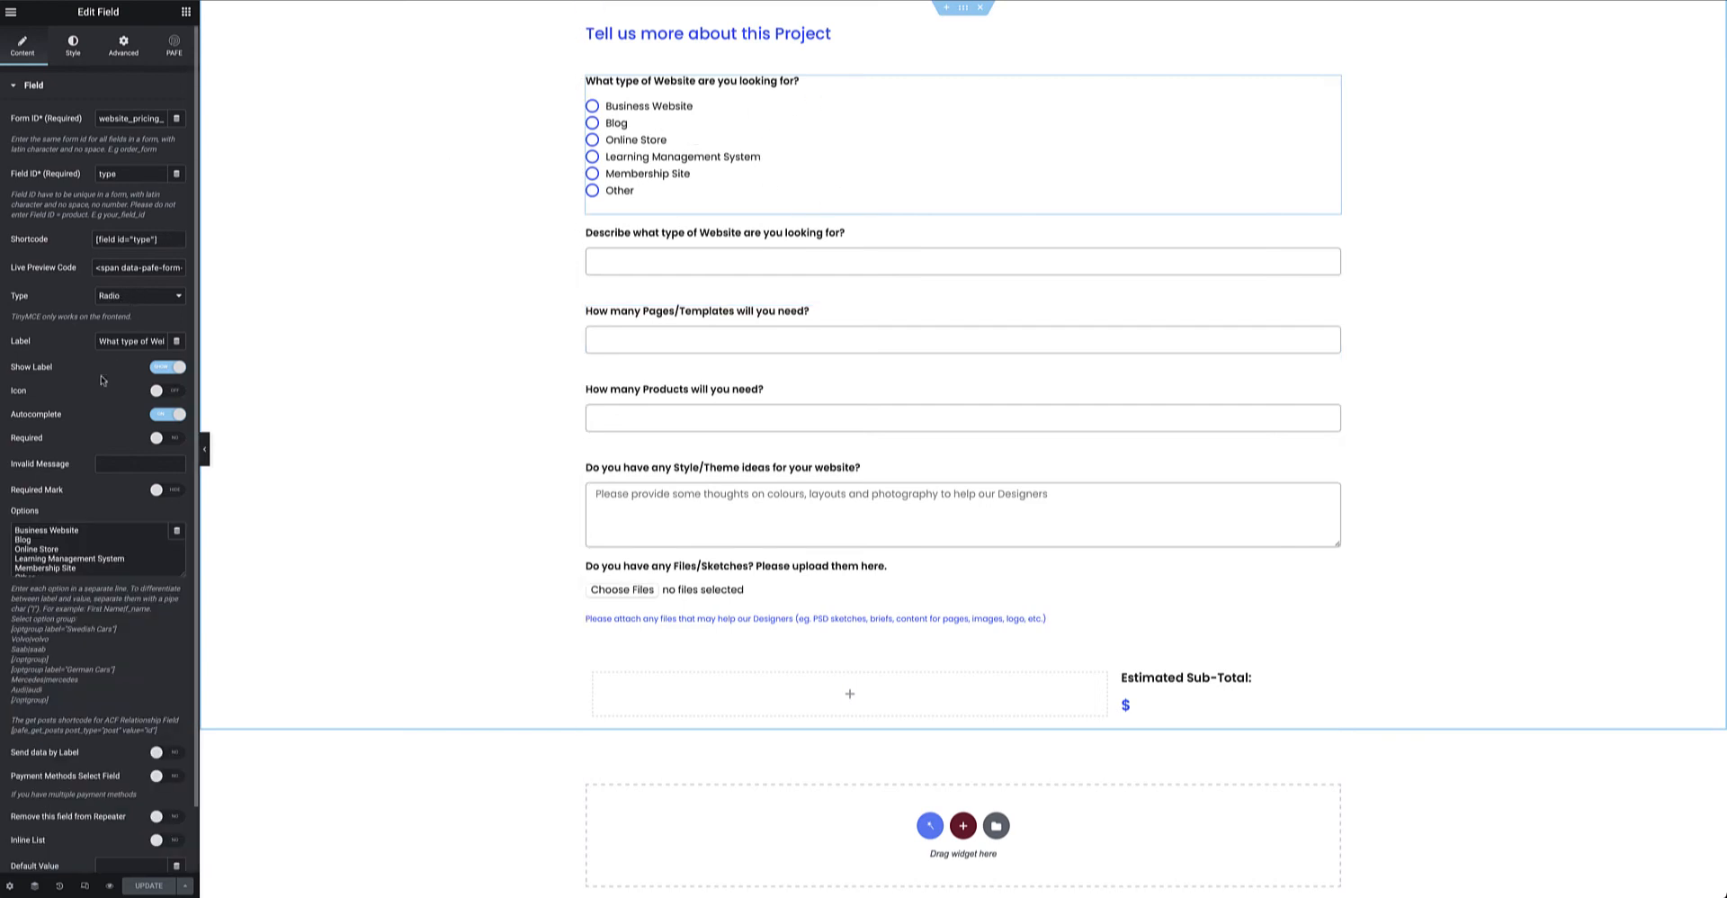
drag(185, 577, 184, 690)
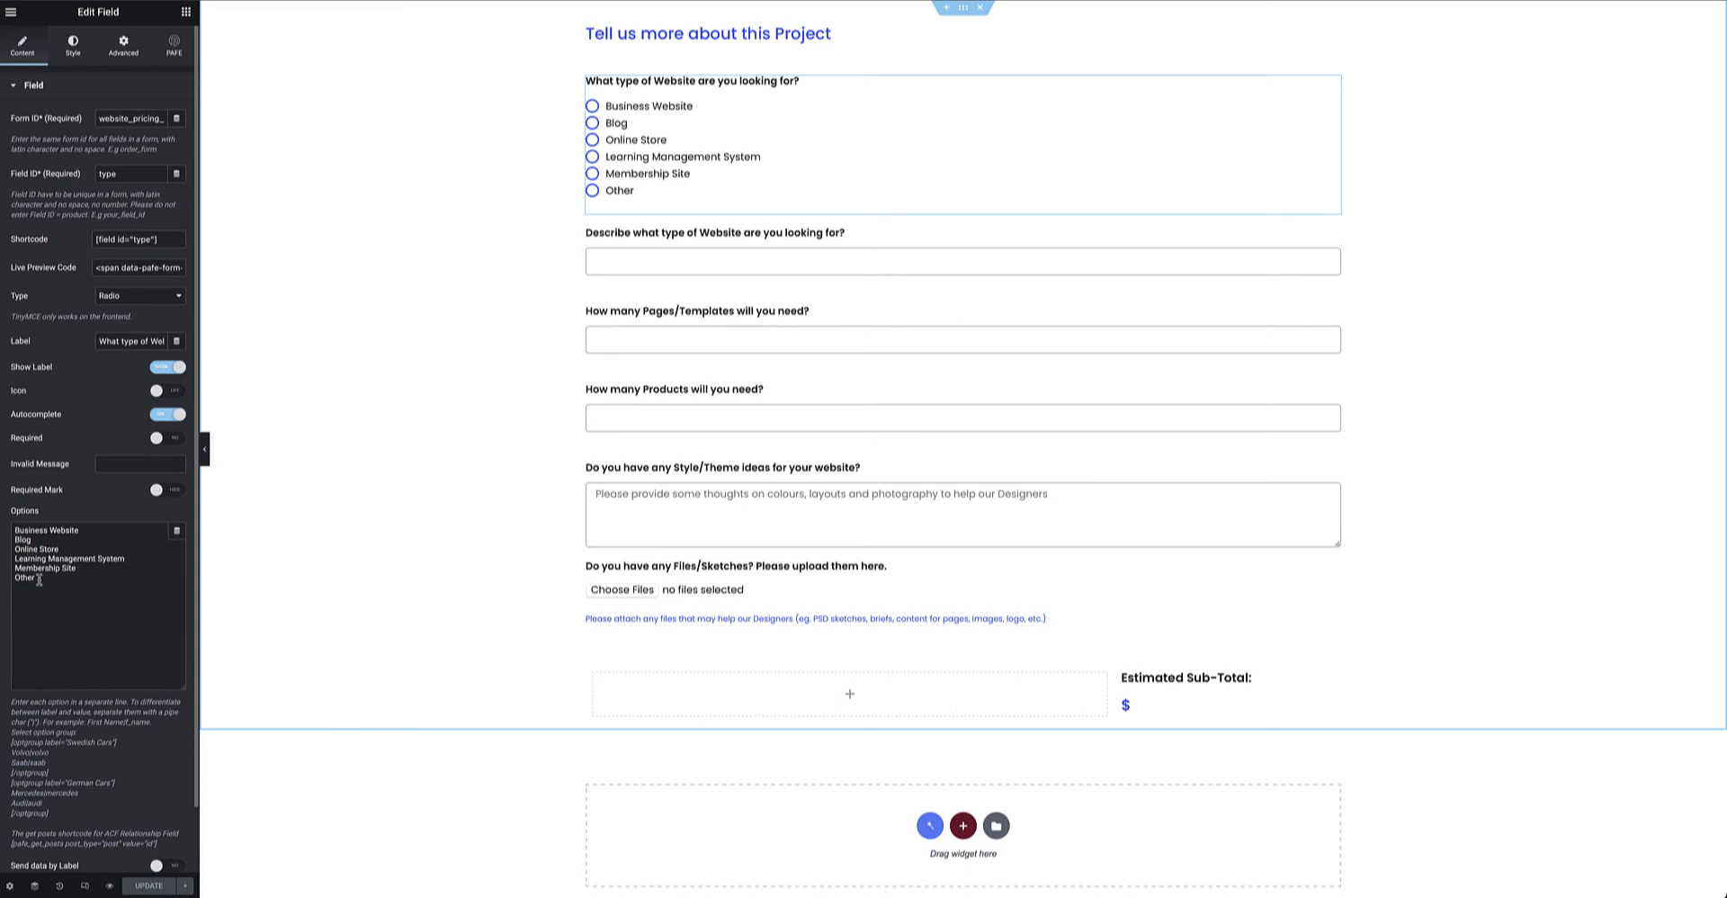
scroll(45, 577, down, 2)
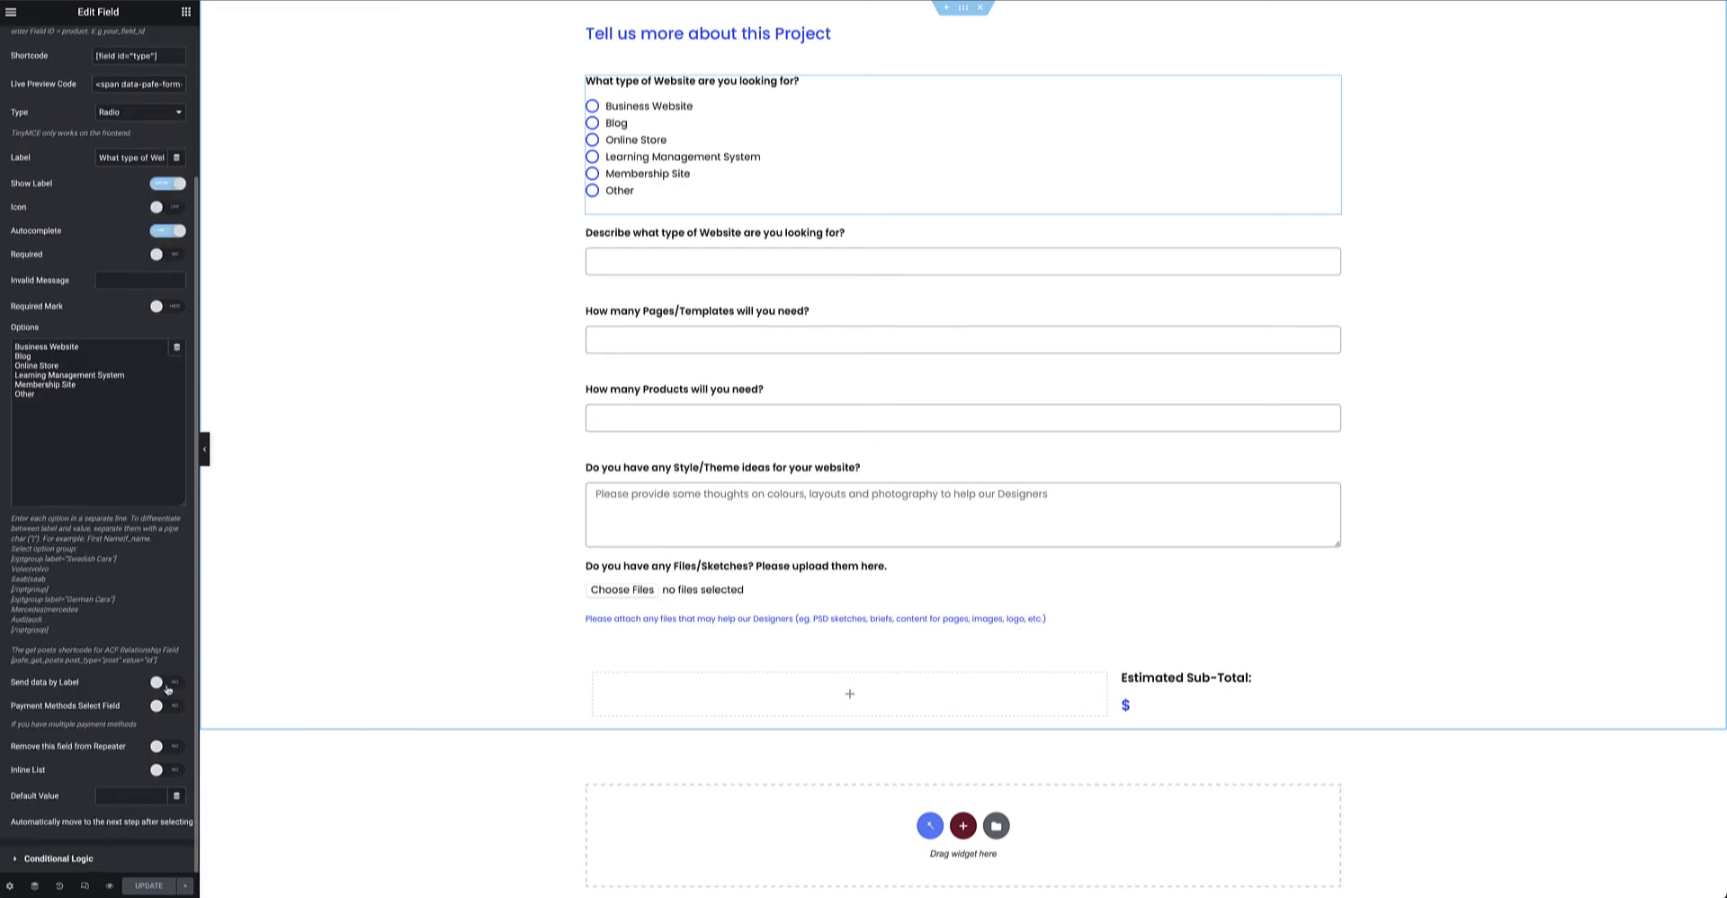
drag(36, 394, 2, 336)
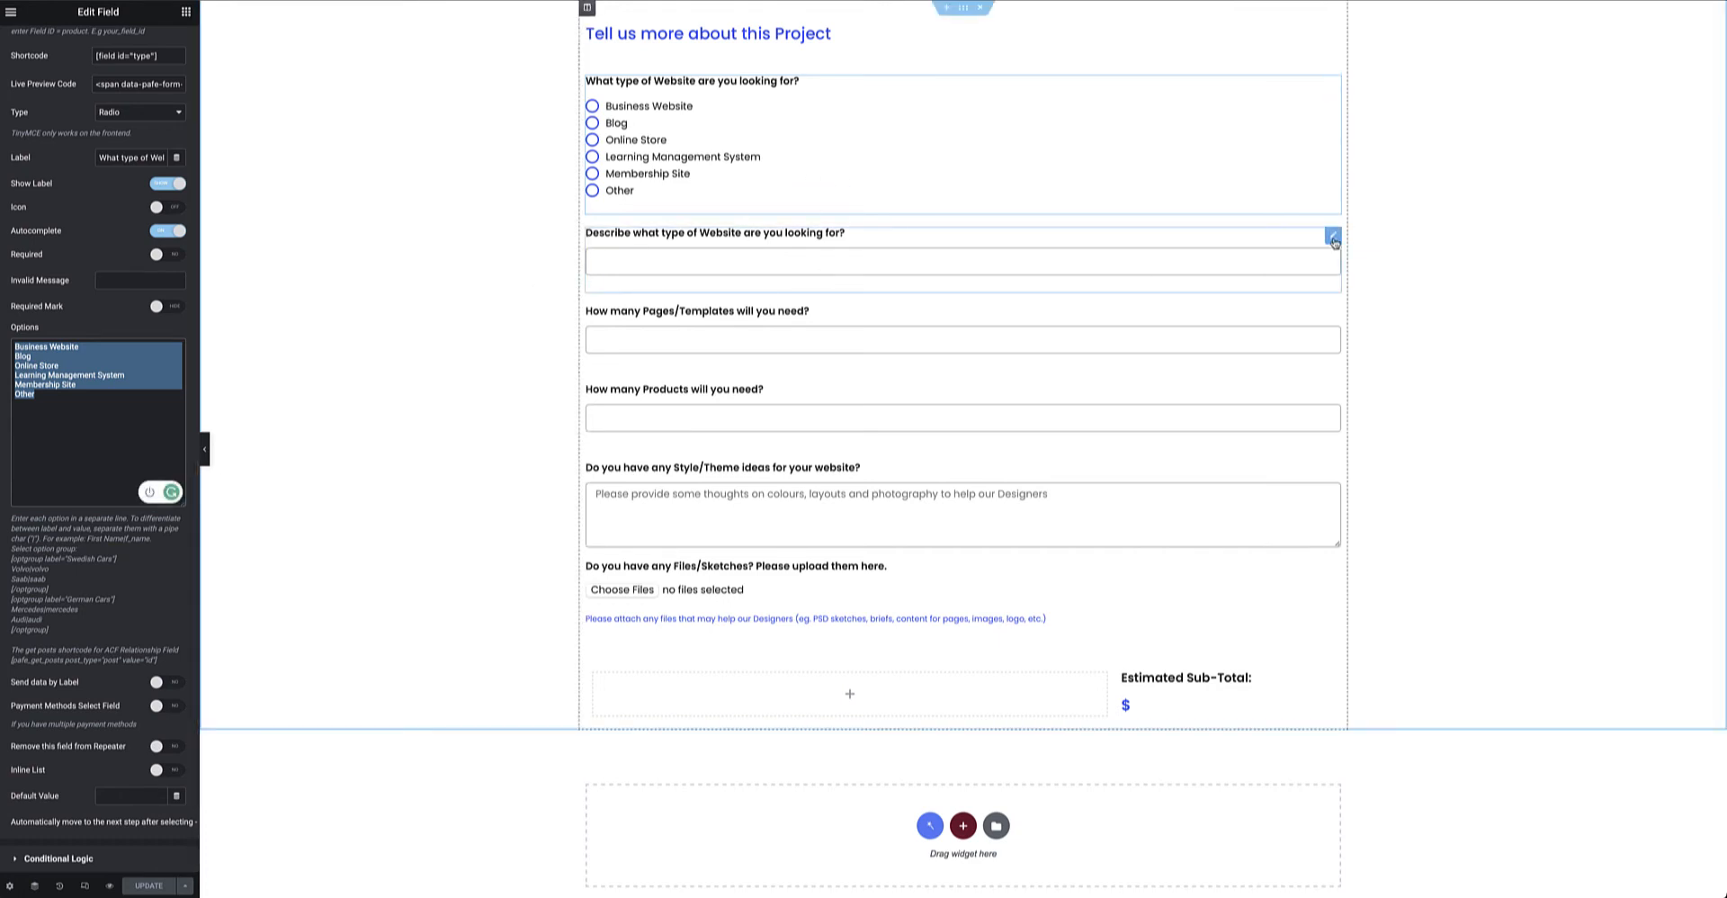
Open the "Describe what type of Website" field and examine the field reference and value in its conditional logic.
click(1333, 237)
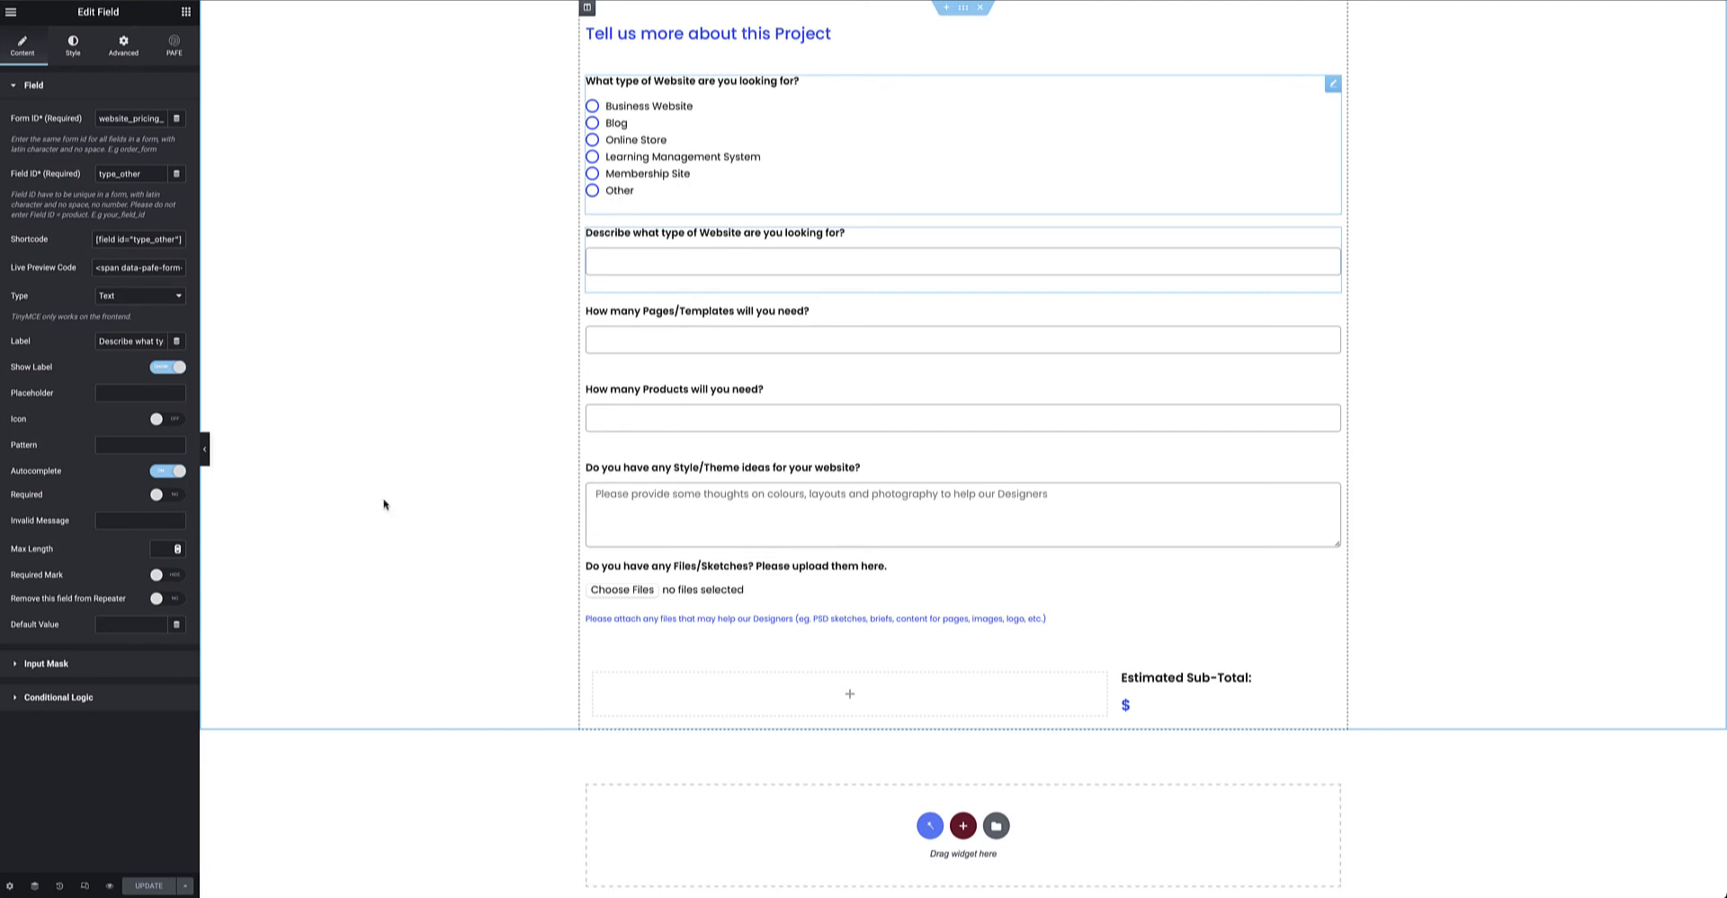
click(88, 698)
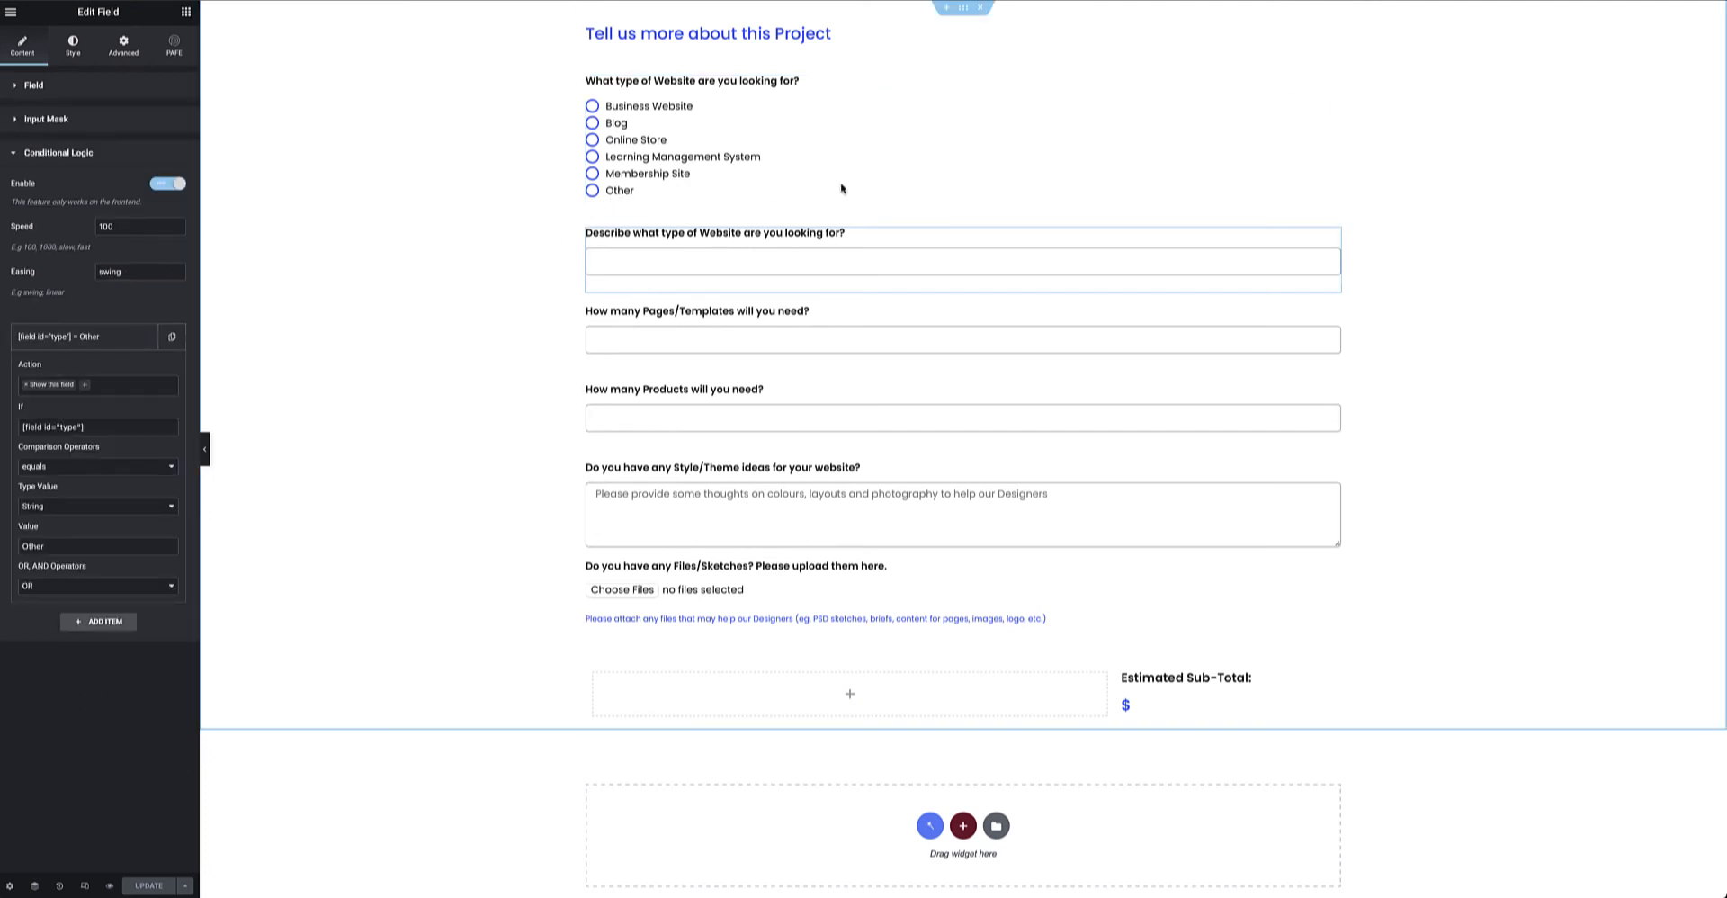
drag(93, 428, 19, 483)
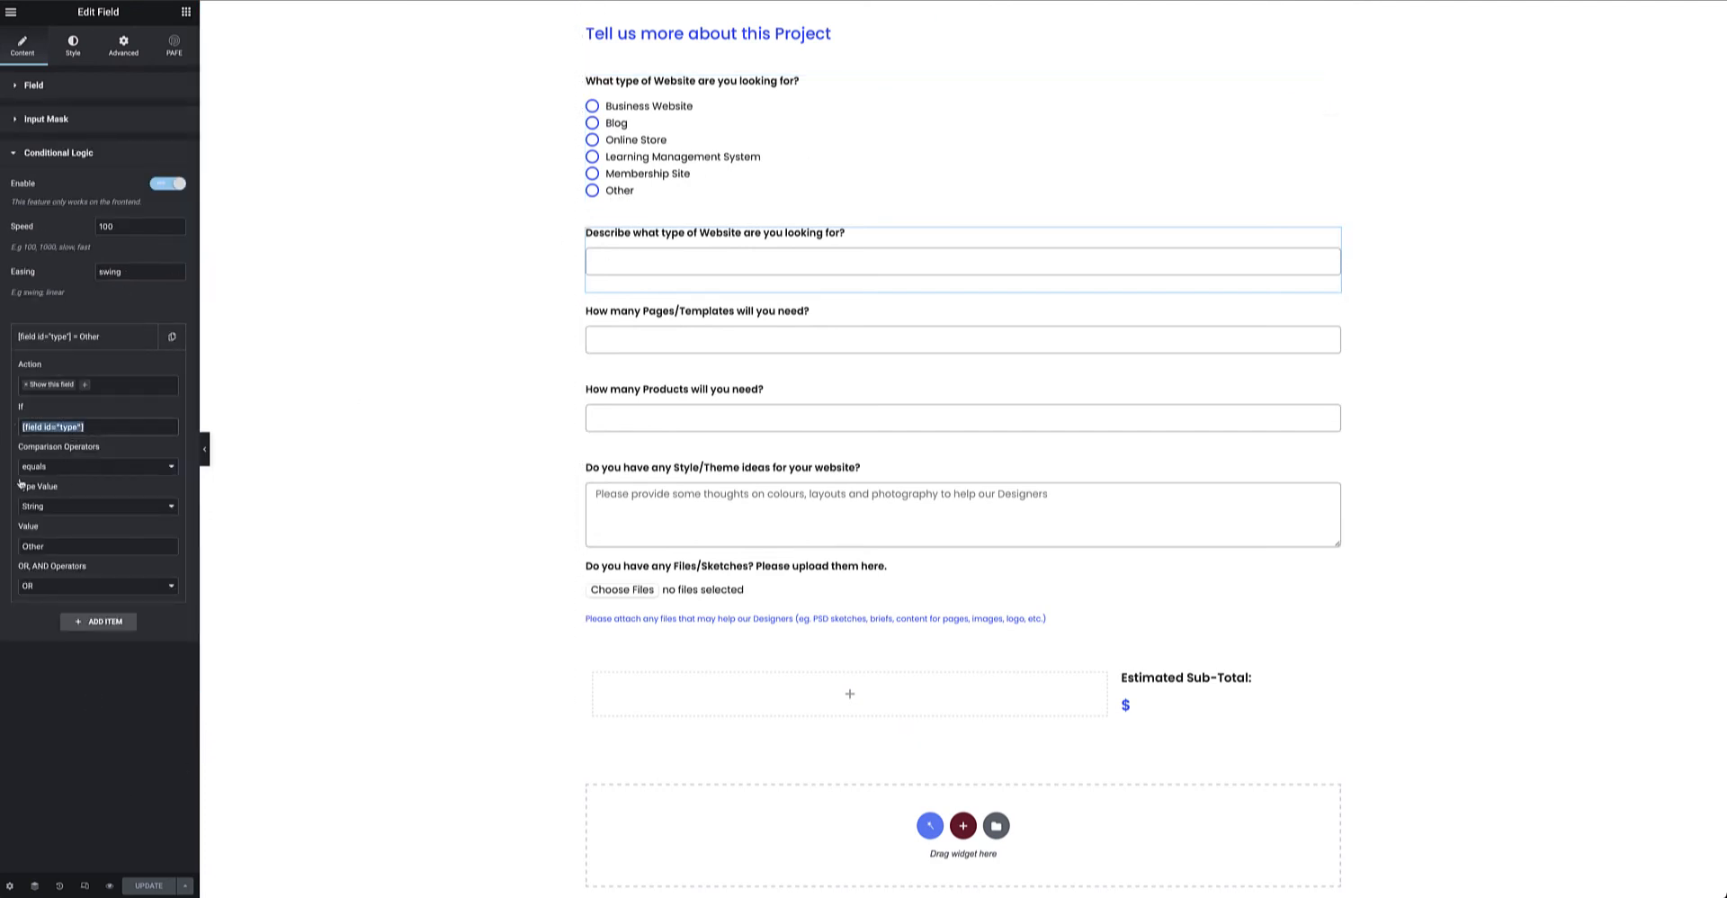
drag(61, 546, 26, 546)
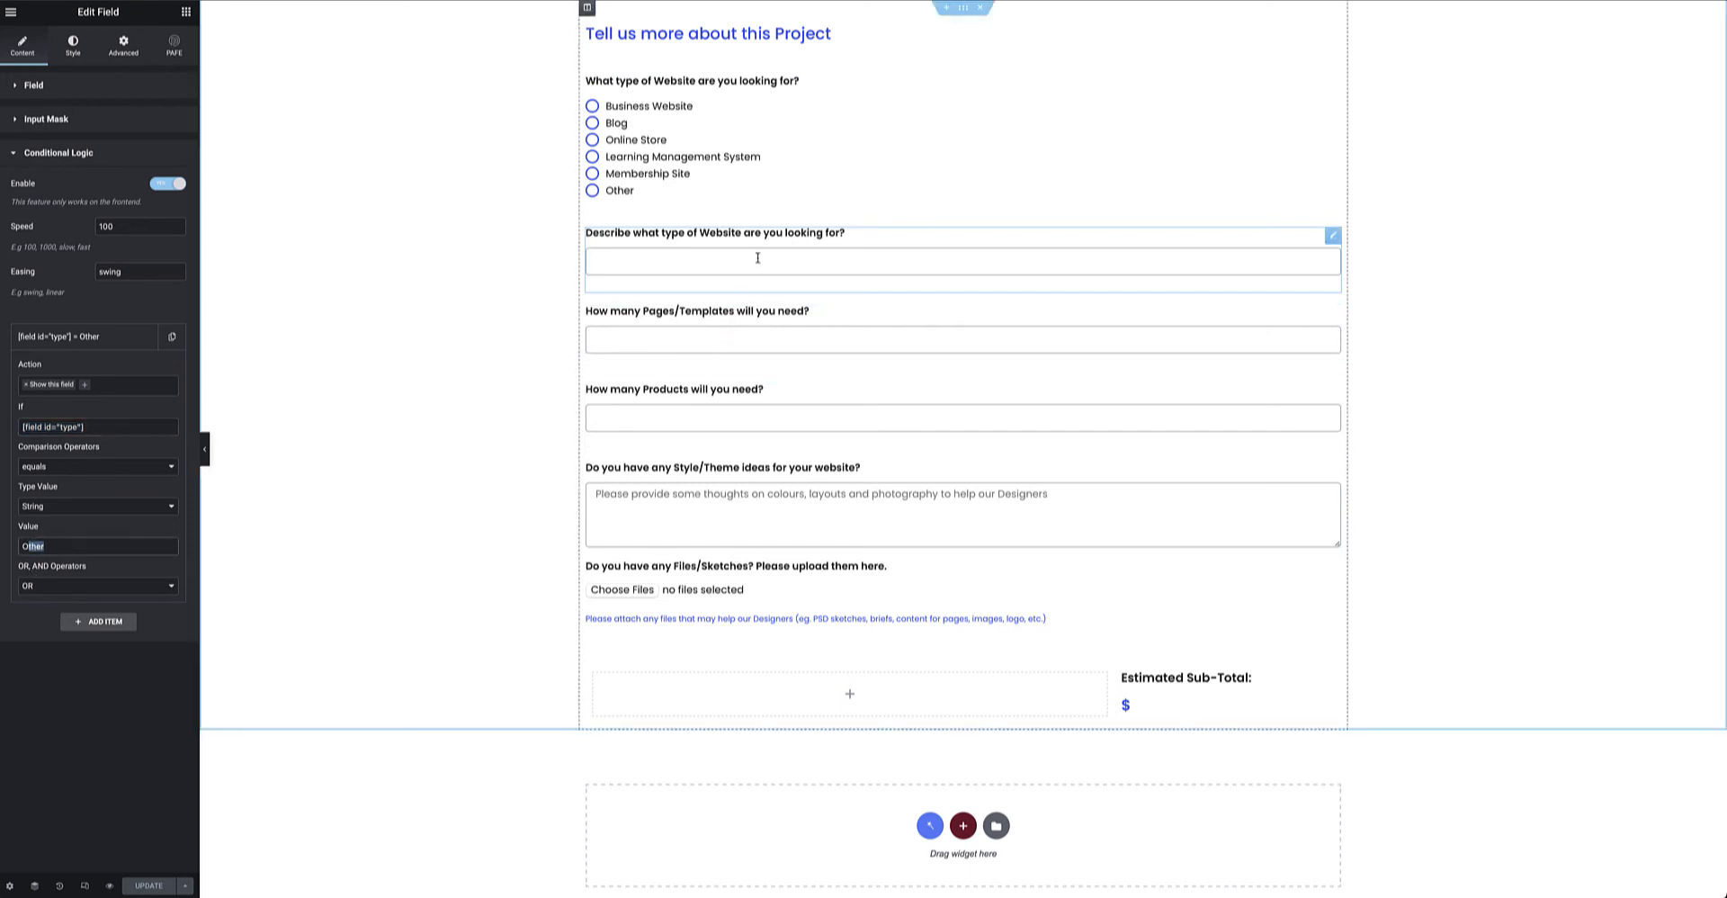
Try the live form's pages slider at 20 pages, and view the pages field's Range Slider Options in an enlarged box.
click(850, 310)
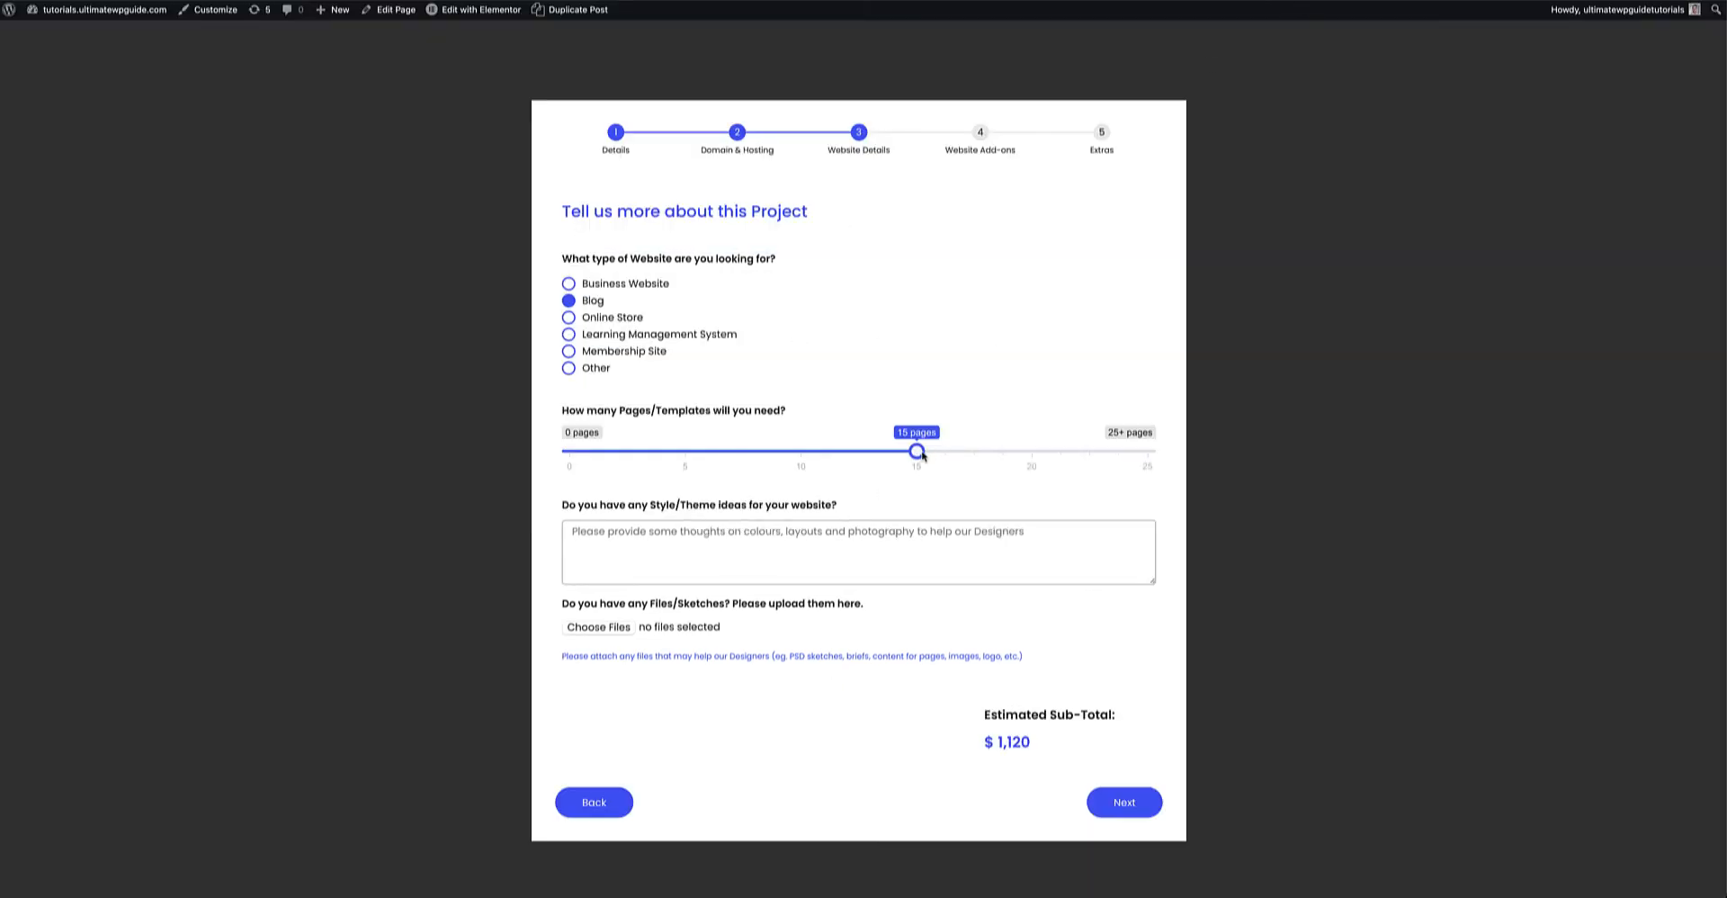
drag(917, 452, 1018, 463)
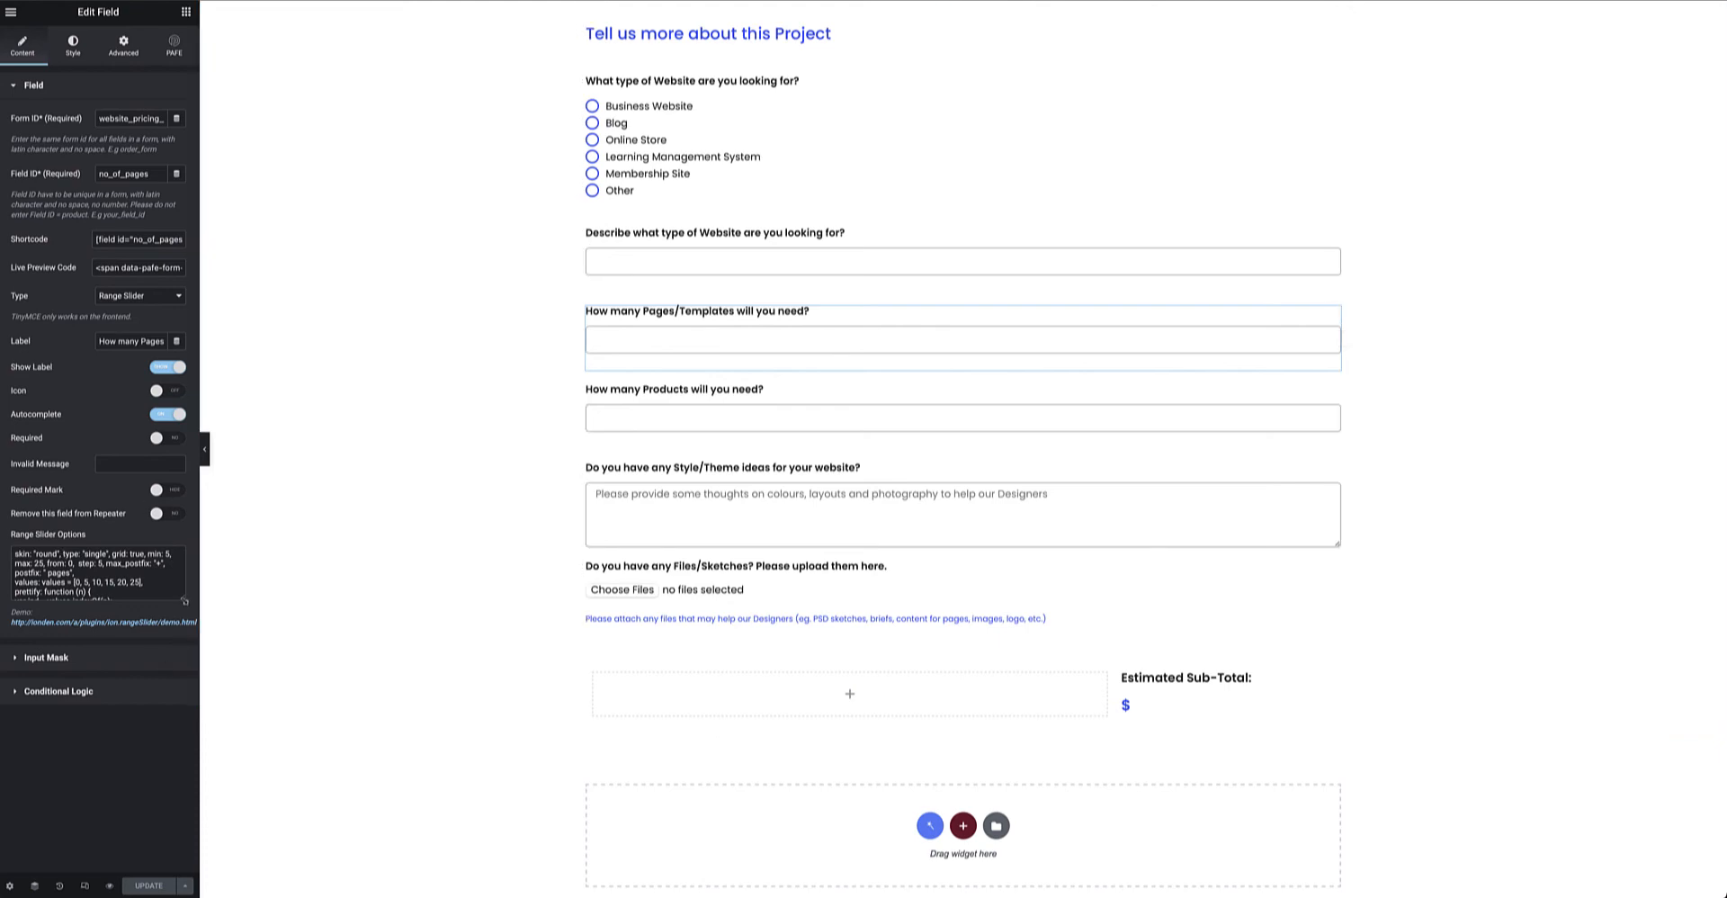
drag(185, 601, 186, 776)
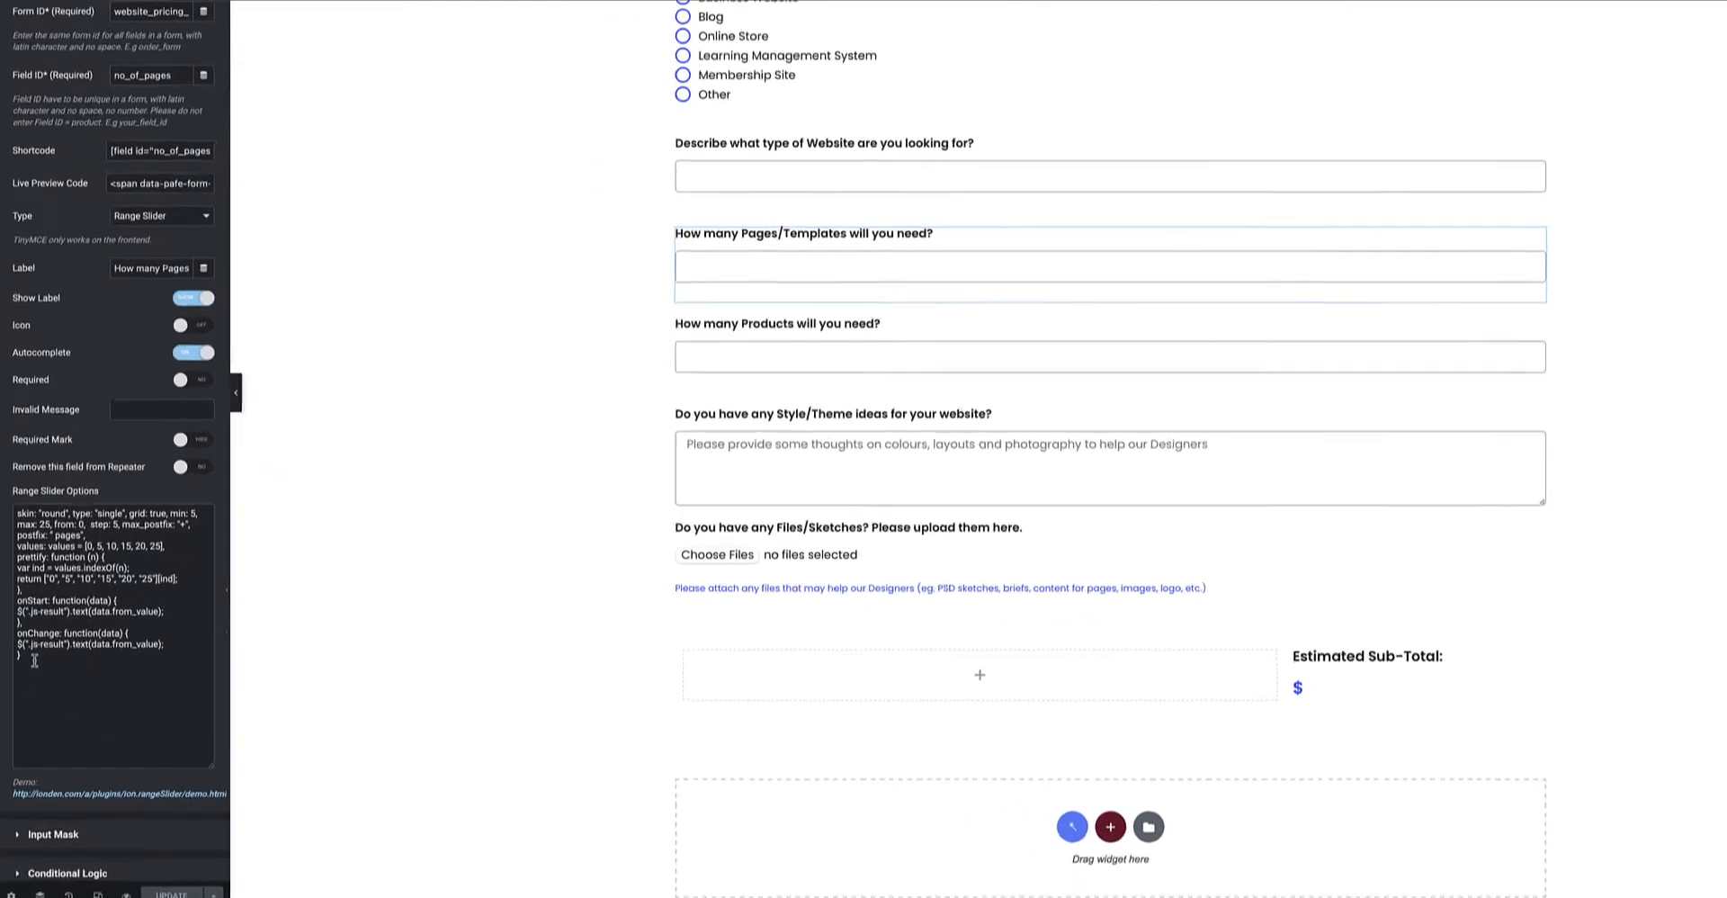
key(ctrl+a)
click(88, 537)
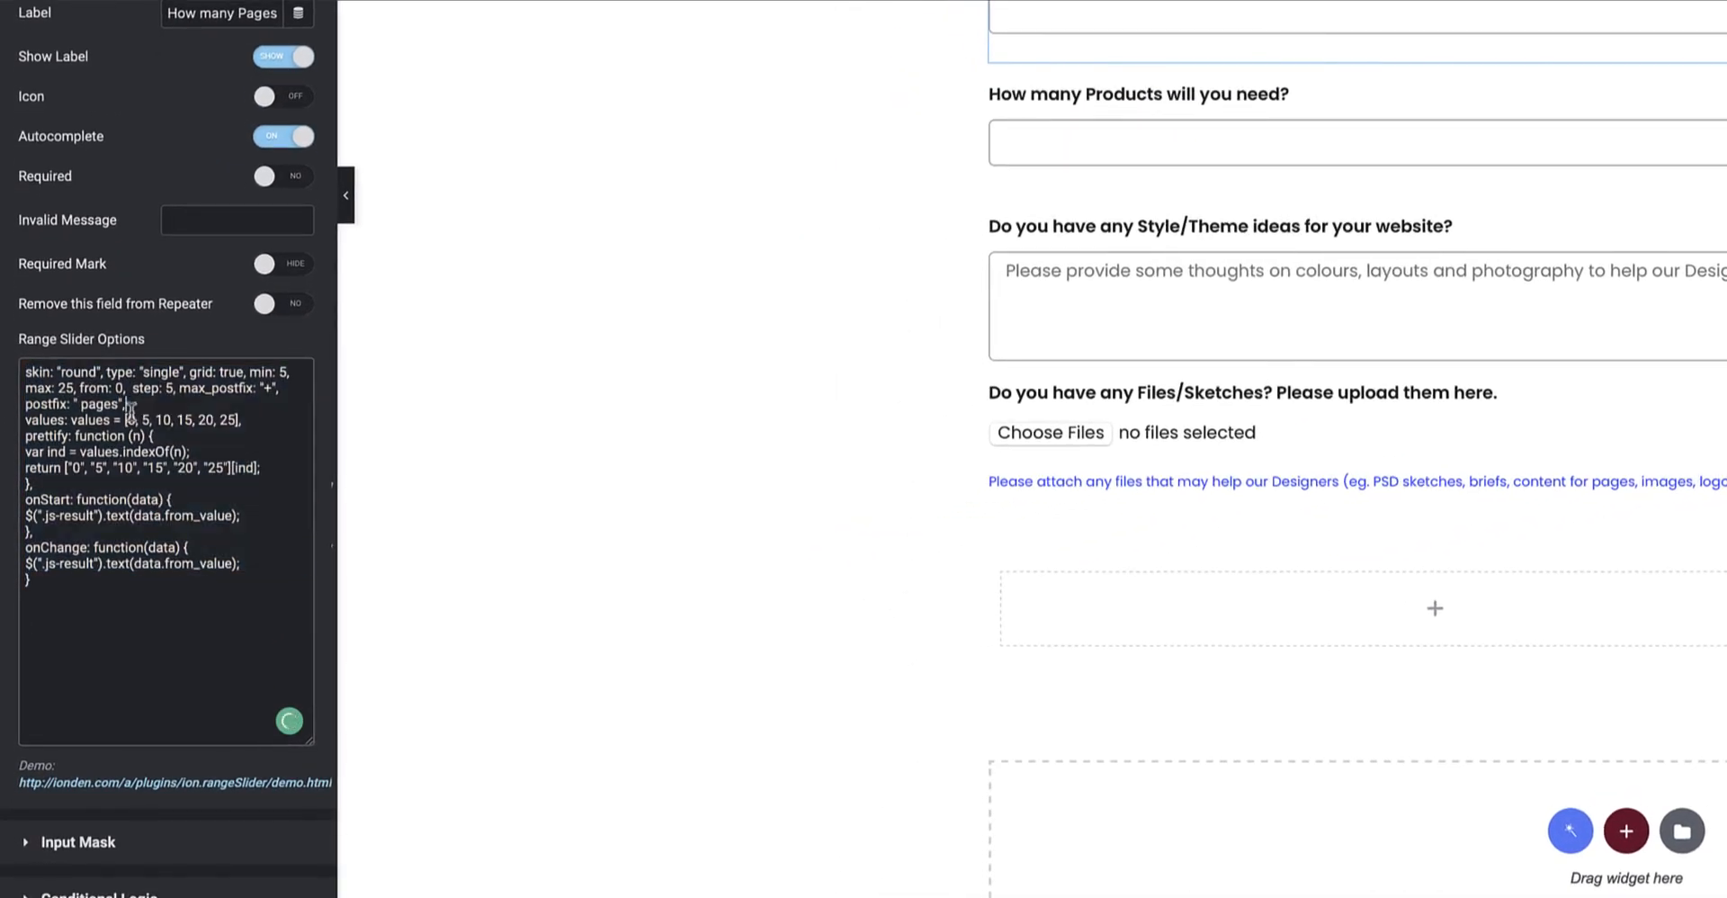
Examine the pages slider code: its skin and range settings, the values array, and the matching return labels.
drag(135, 404, 2, 355)
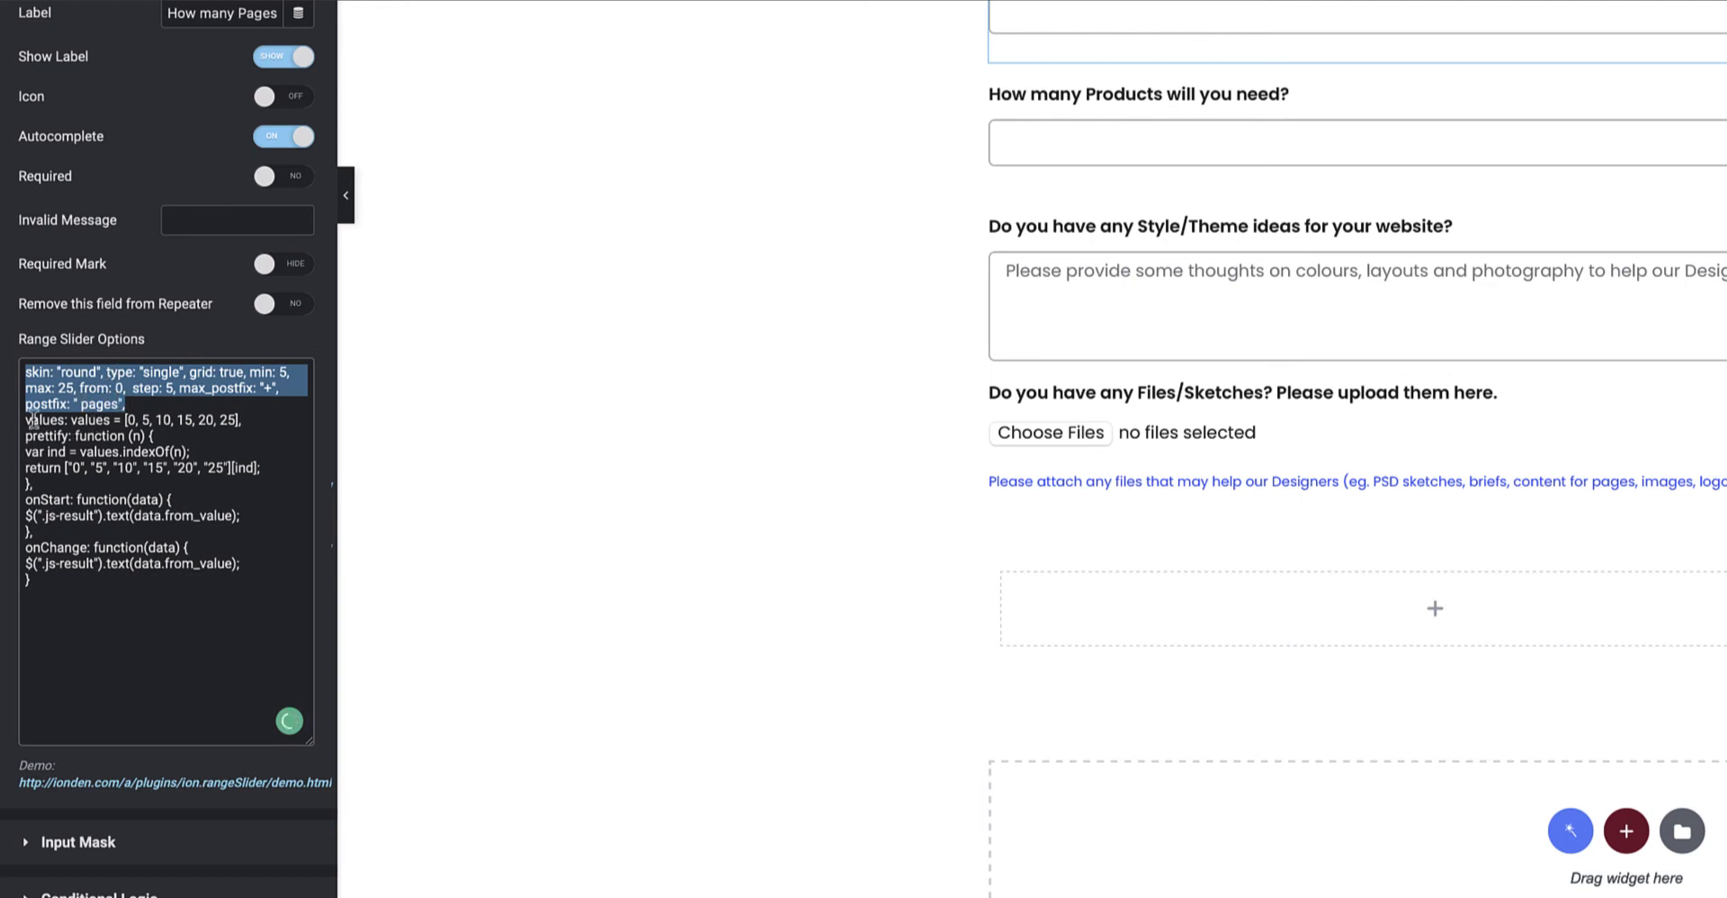
drag(25, 419, 243, 421)
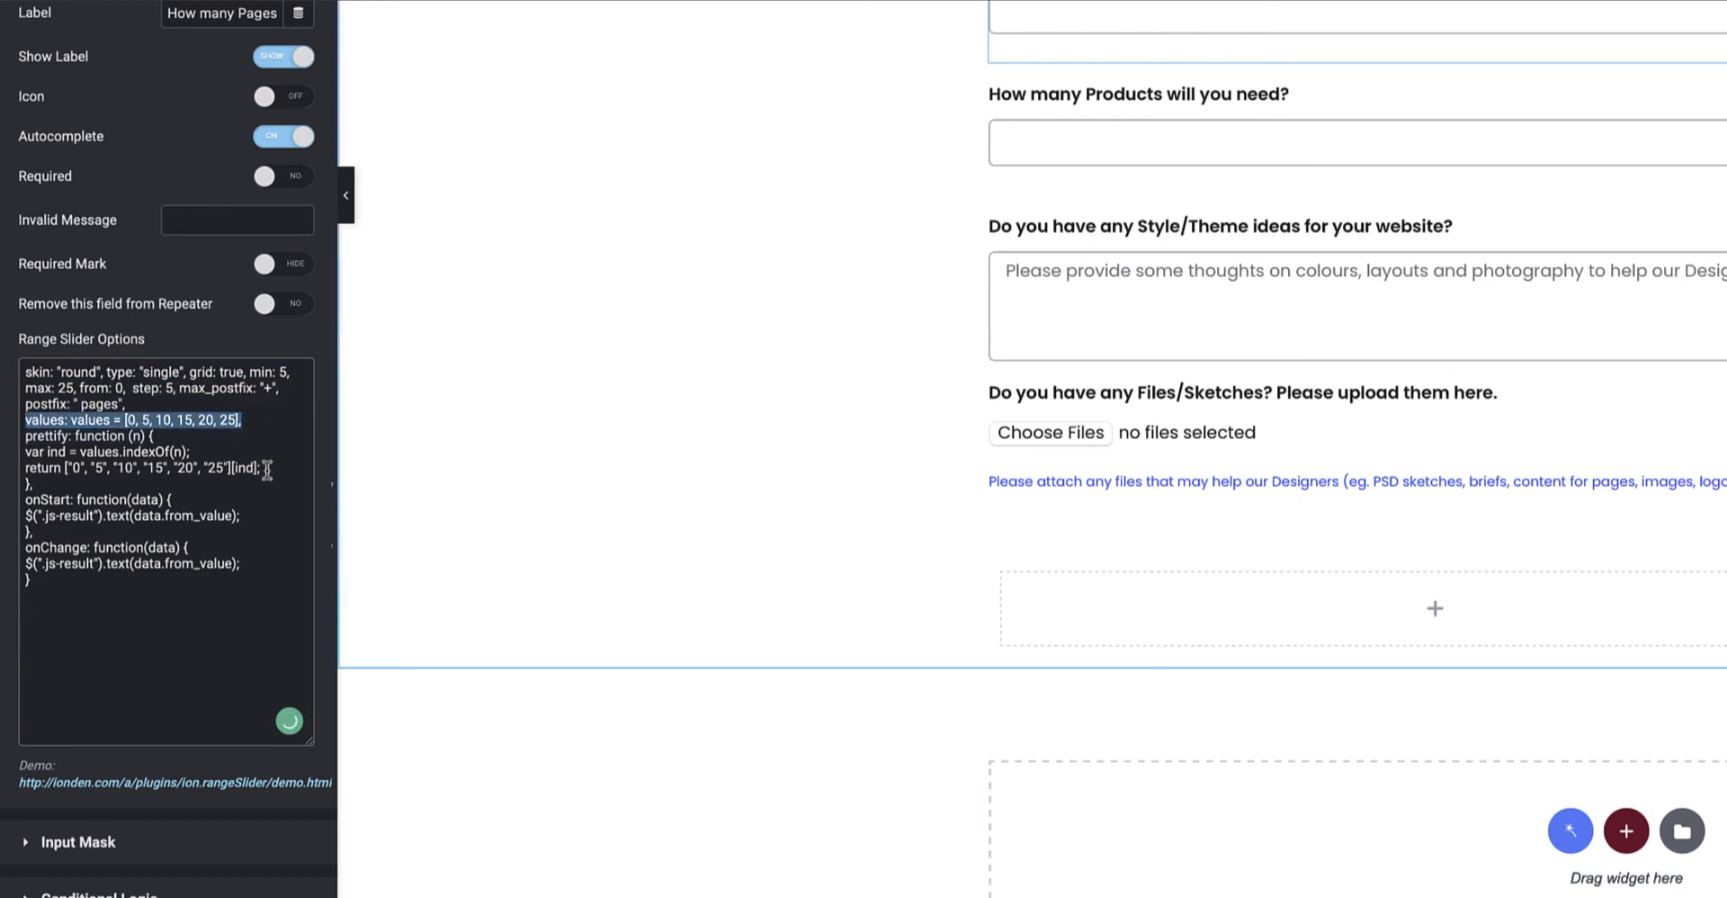
drag(261, 469, 5, 466)
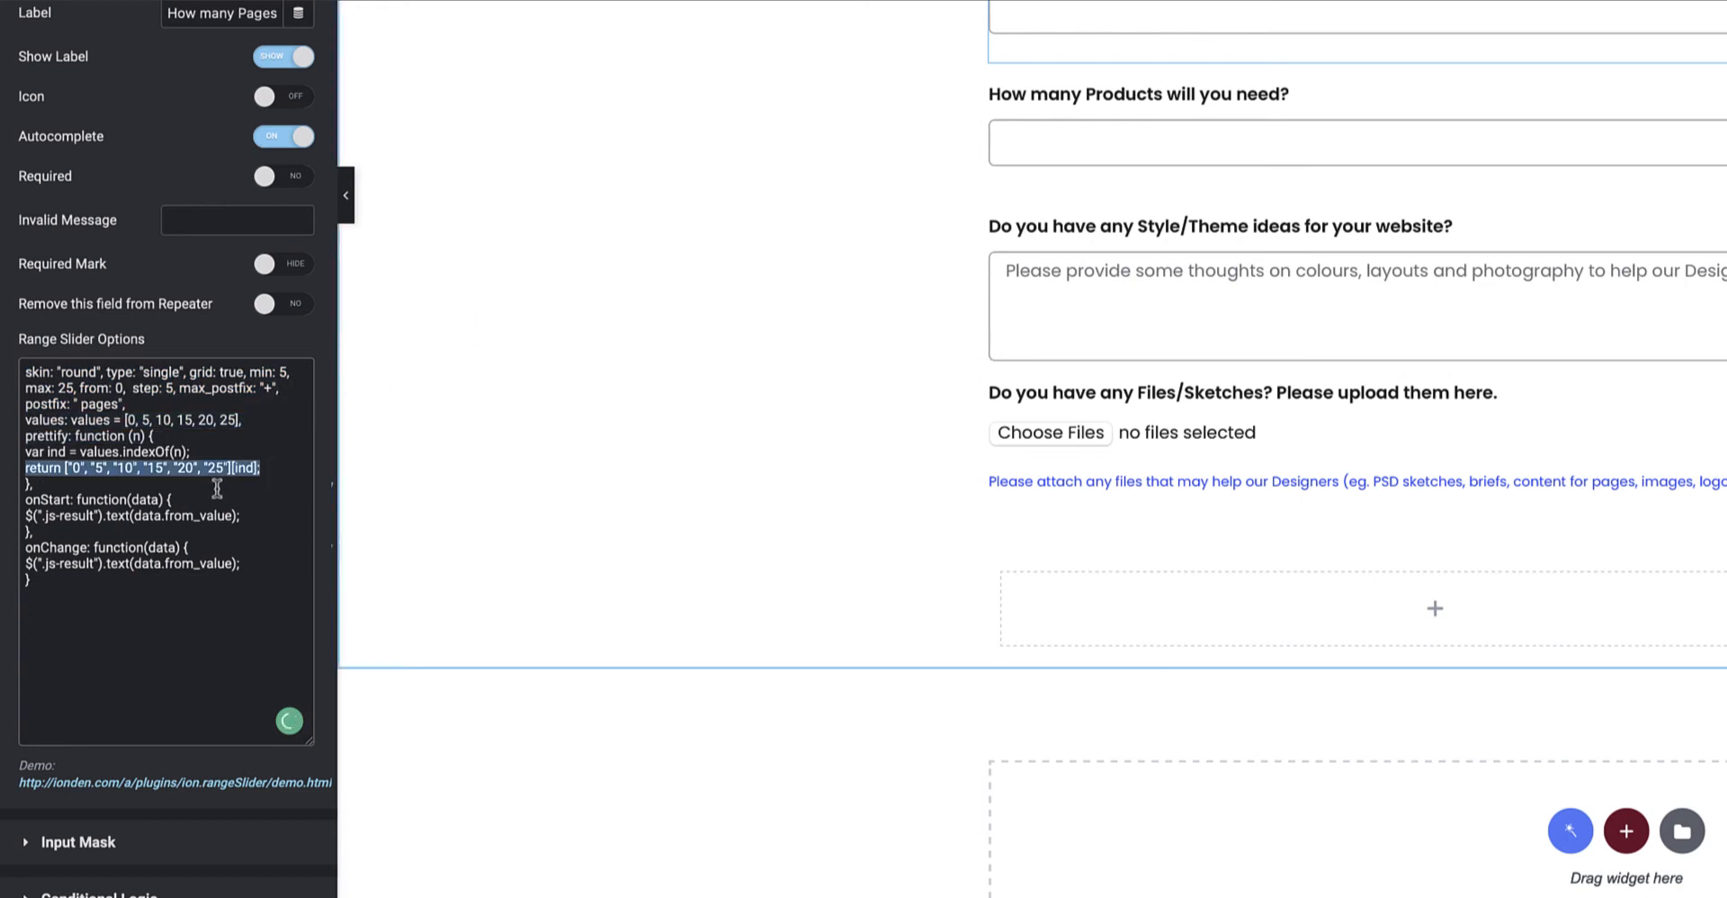
drag(254, 420, 124, 420)
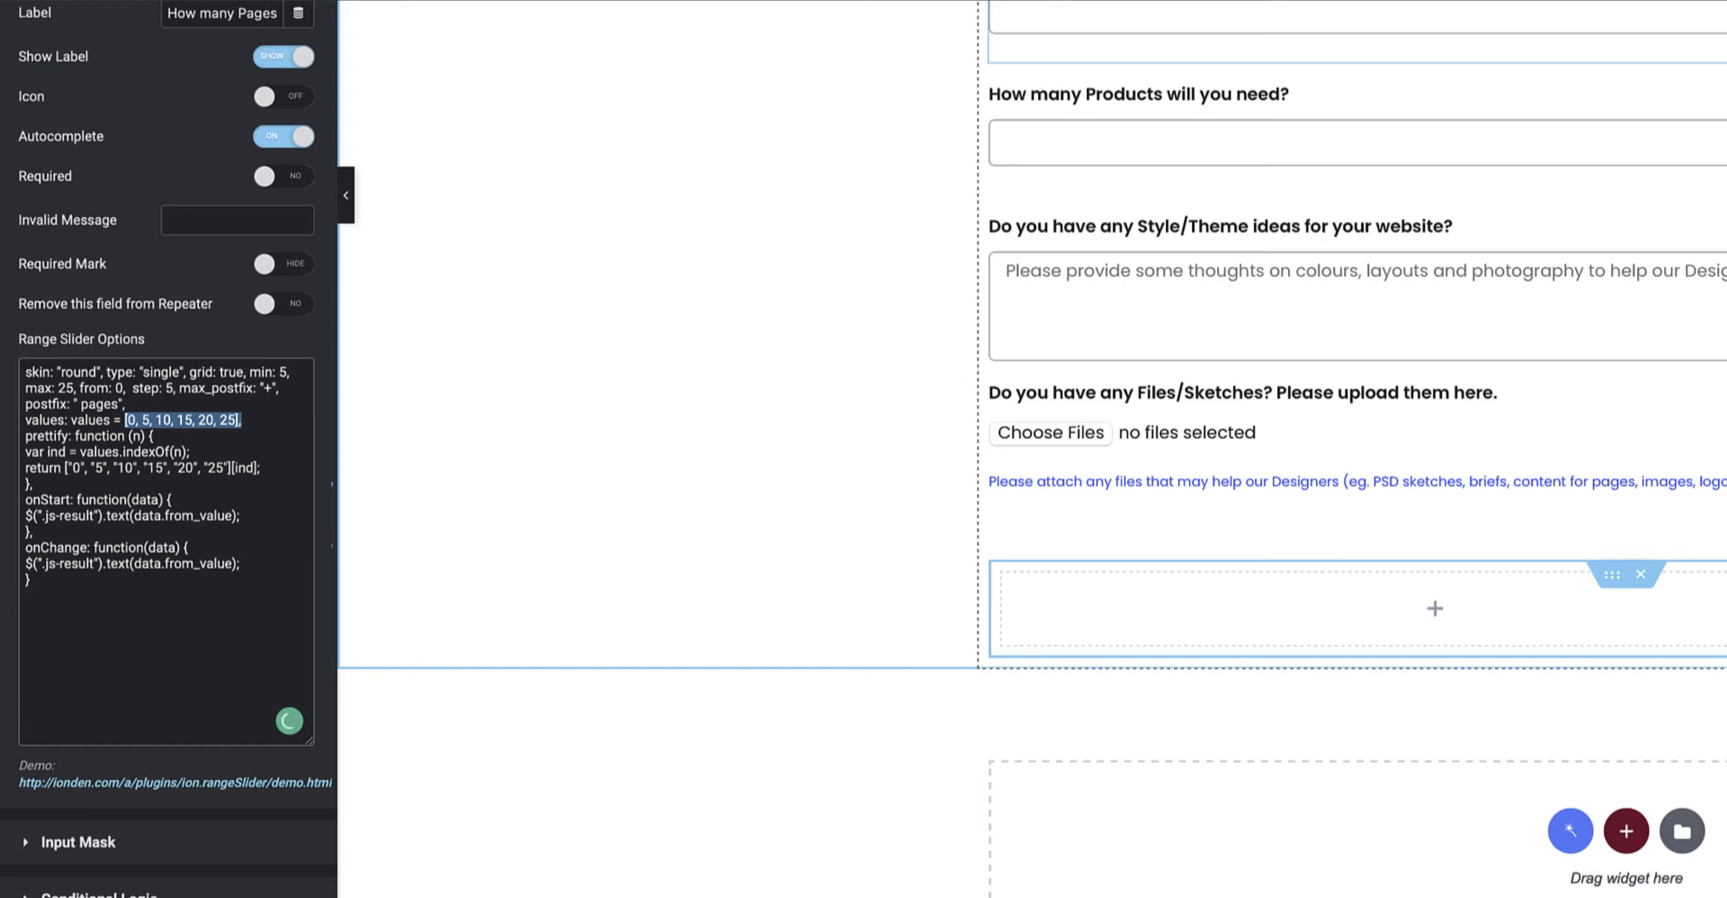
drag(261, 468, 91, 468)
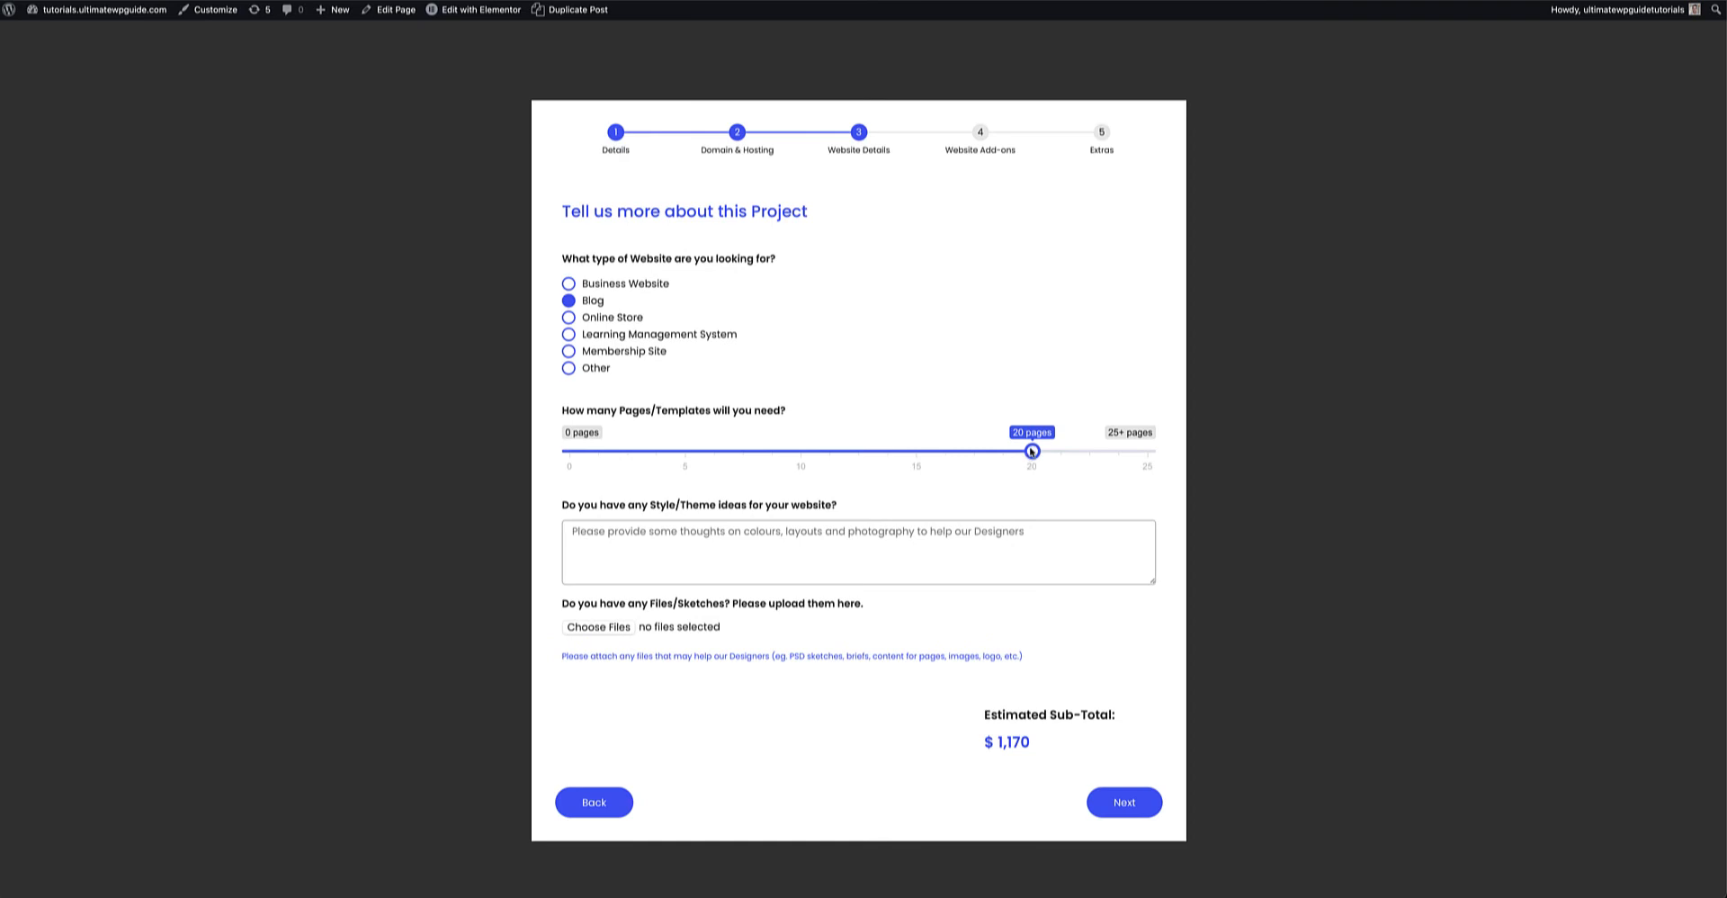
On the live form, set the pages slider to 0 pages and raise it to 5 pages.
drag(1032, 451, 540, 457)
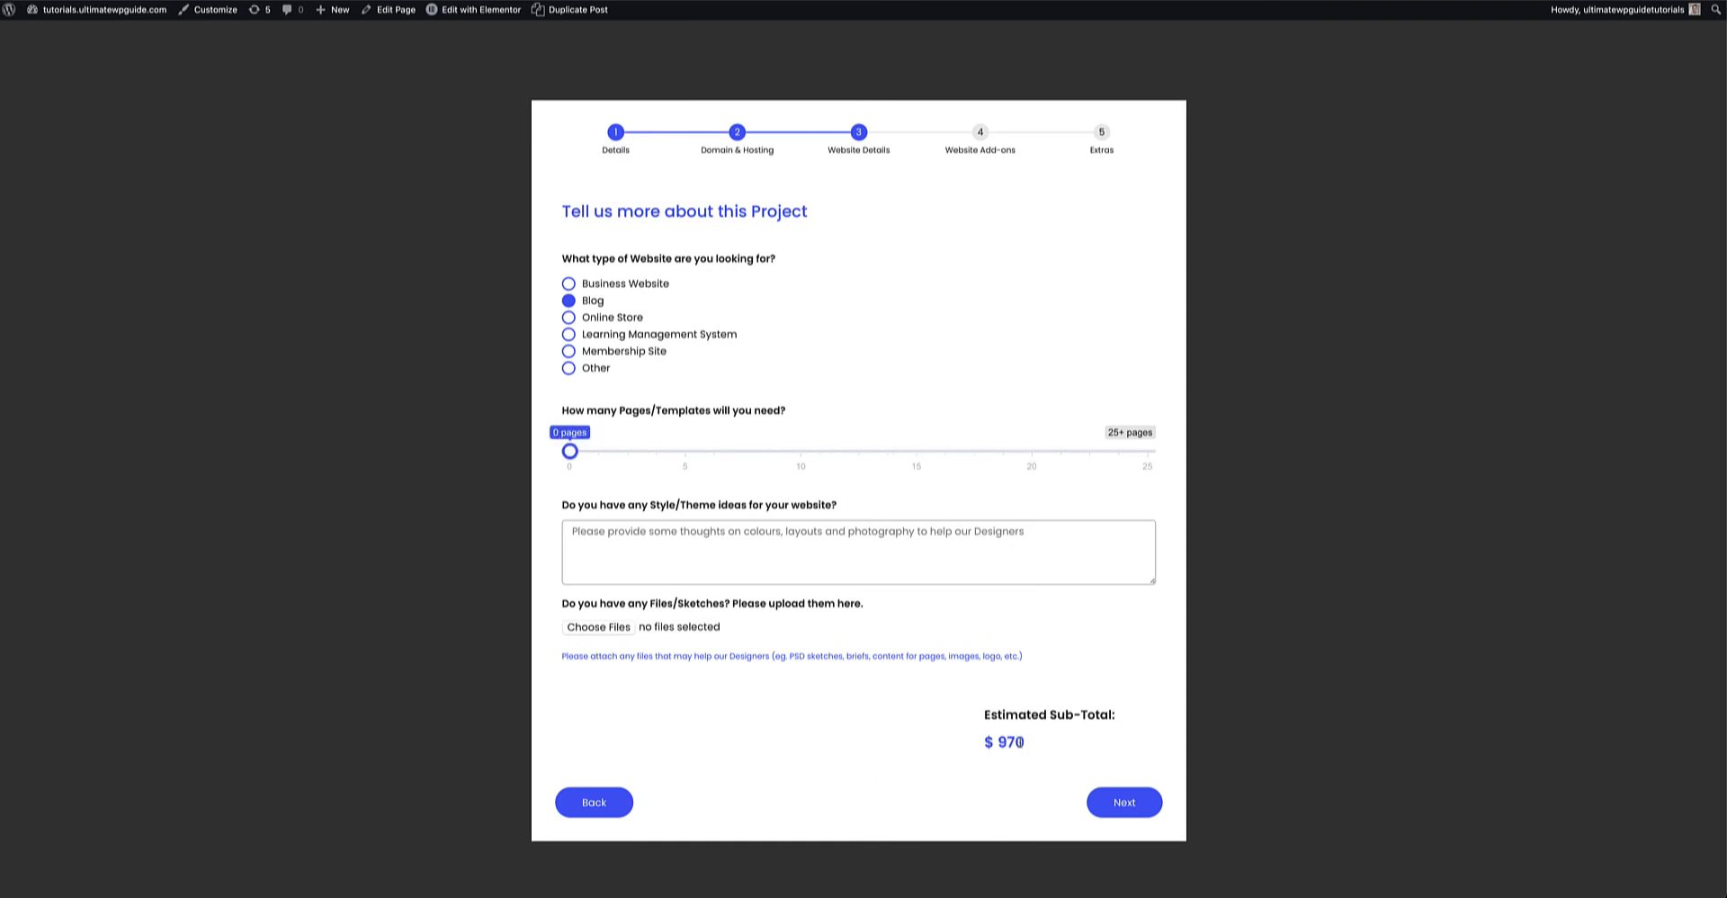
drag(568, 452, 685, 453)
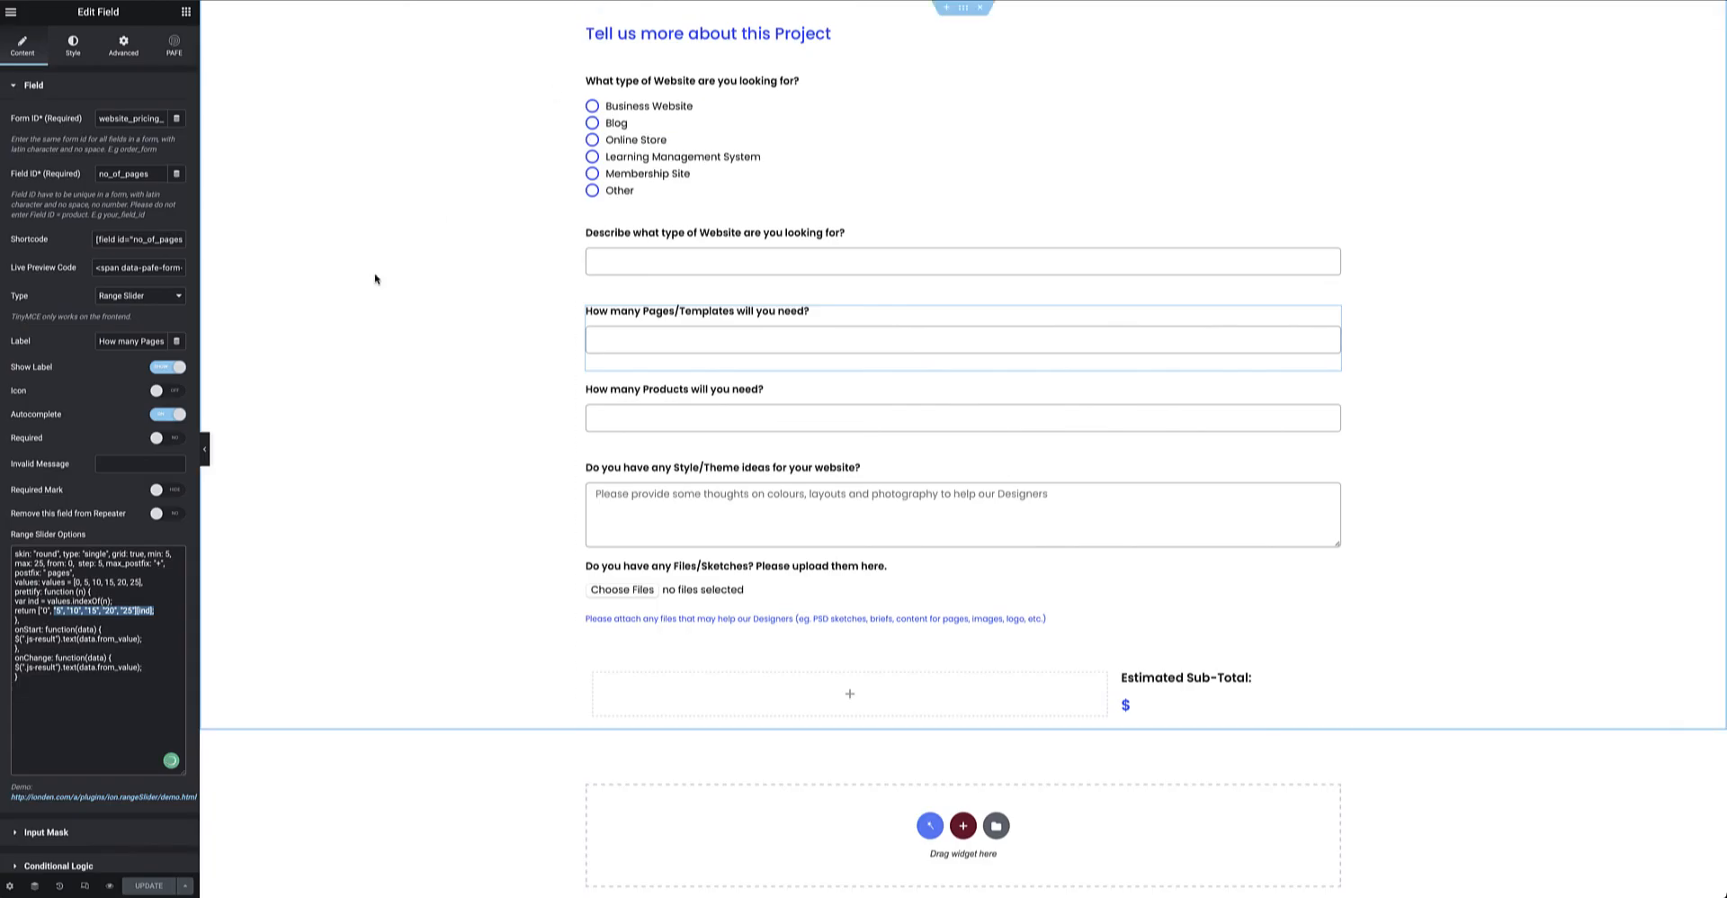
Examine the skin and range settings in the pages slider code, and open the linked Ion.RangeSlider demo in a new tab.
drag(75, 573, 1, 552)
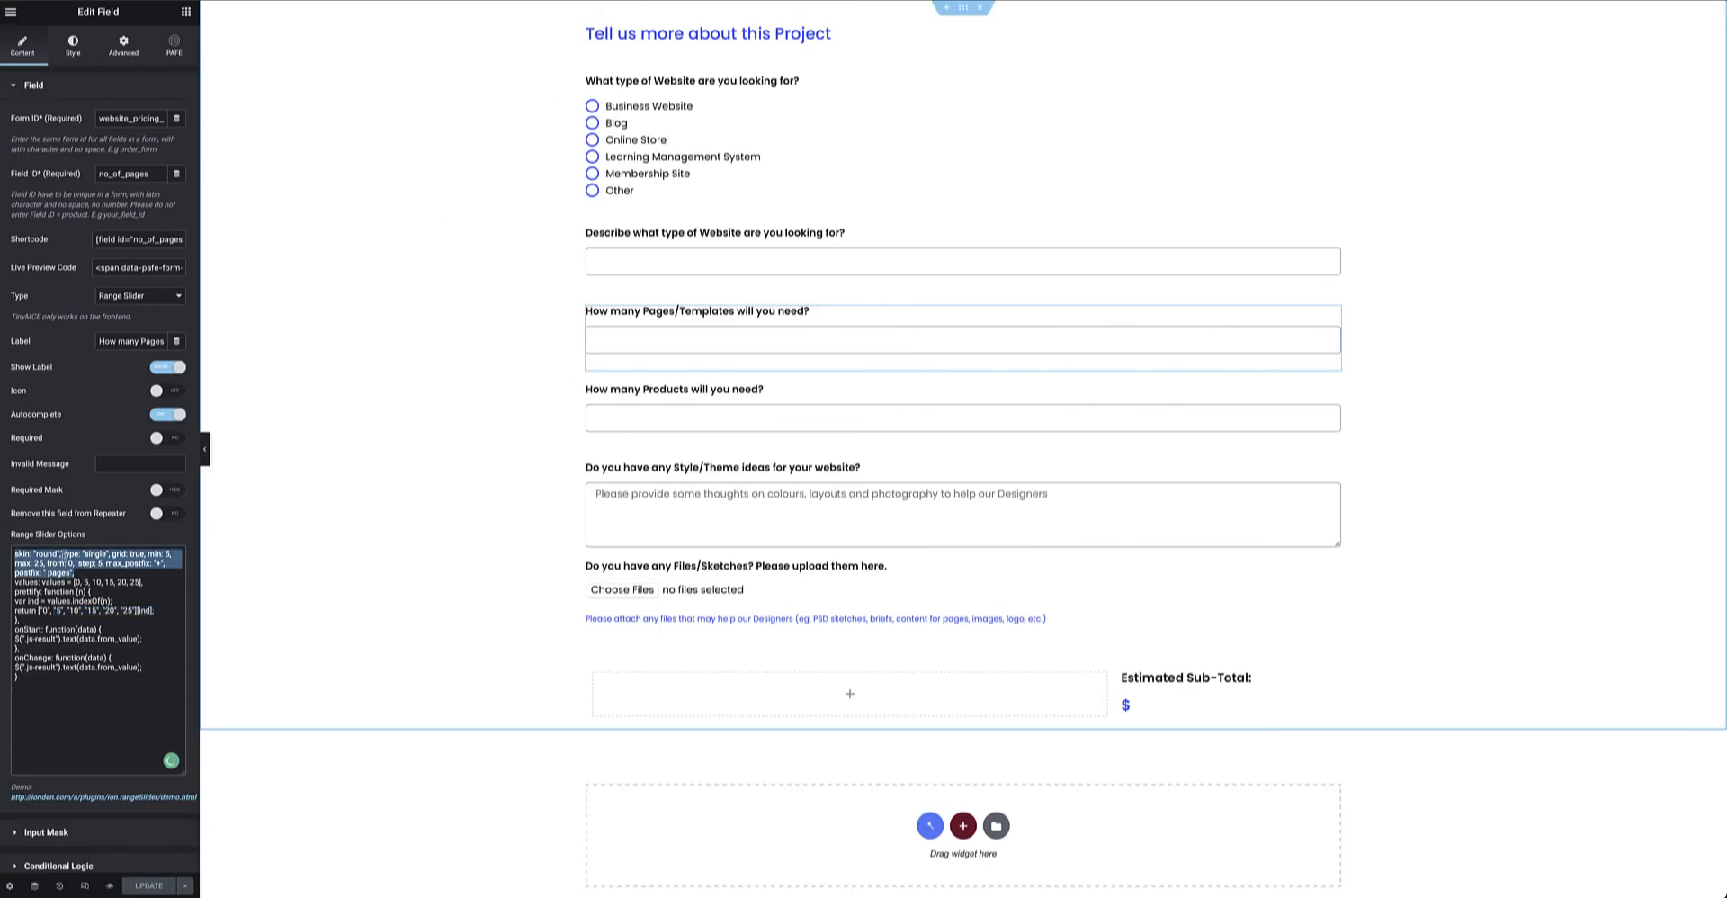
click(63, 554)
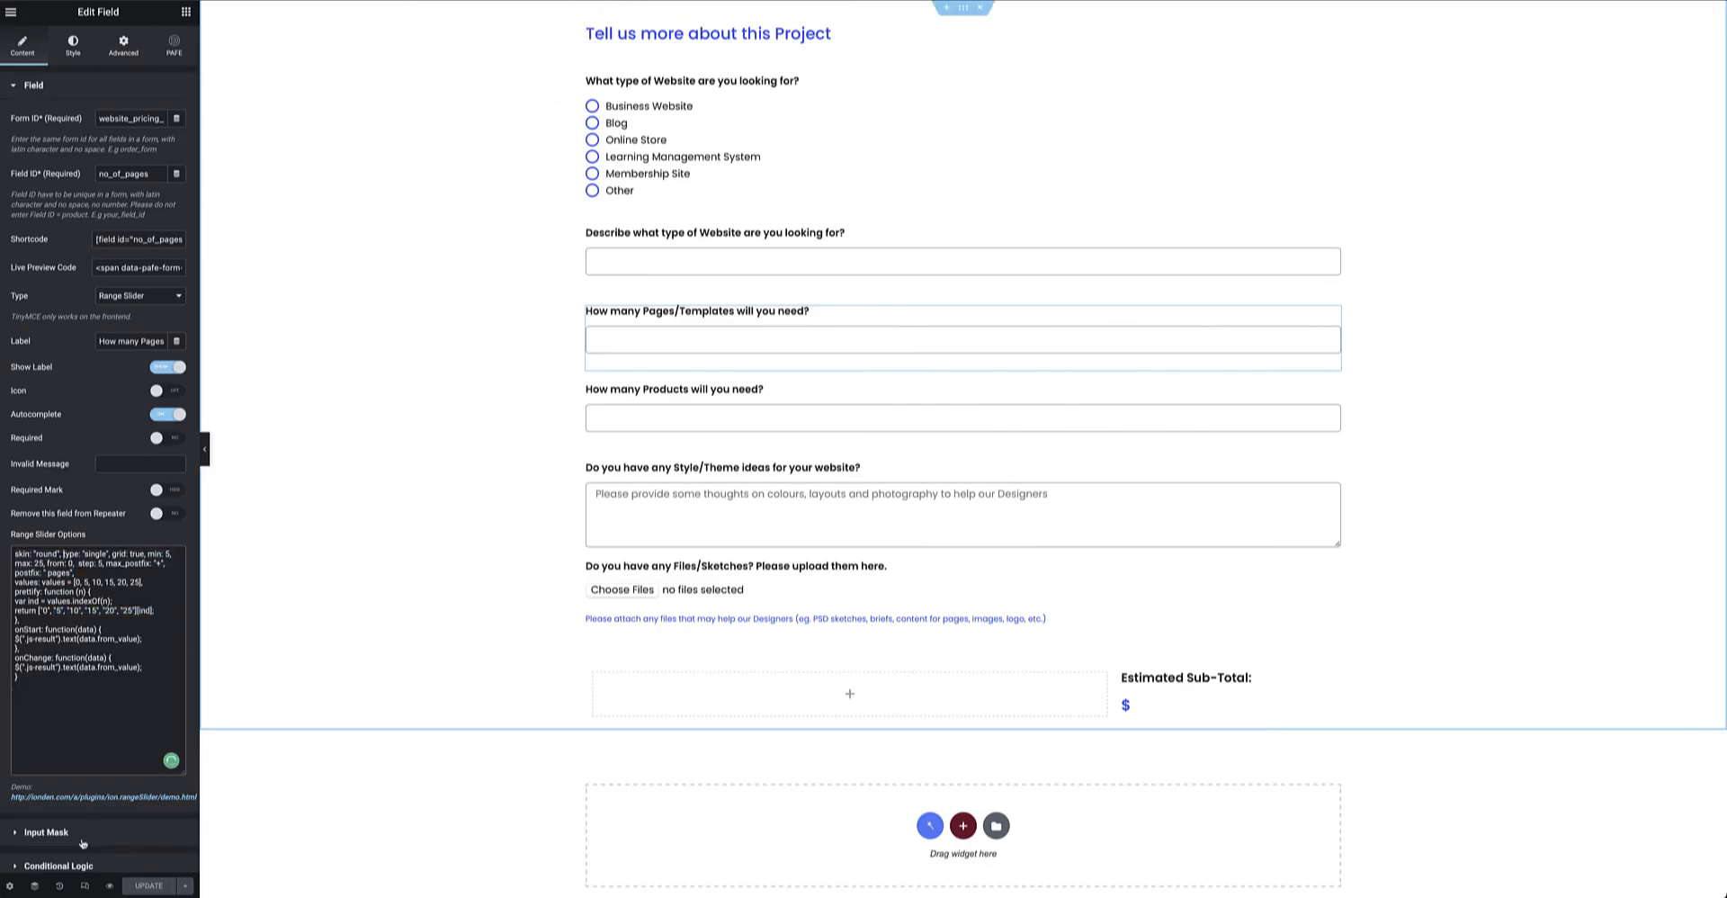
right_click(95, 800)
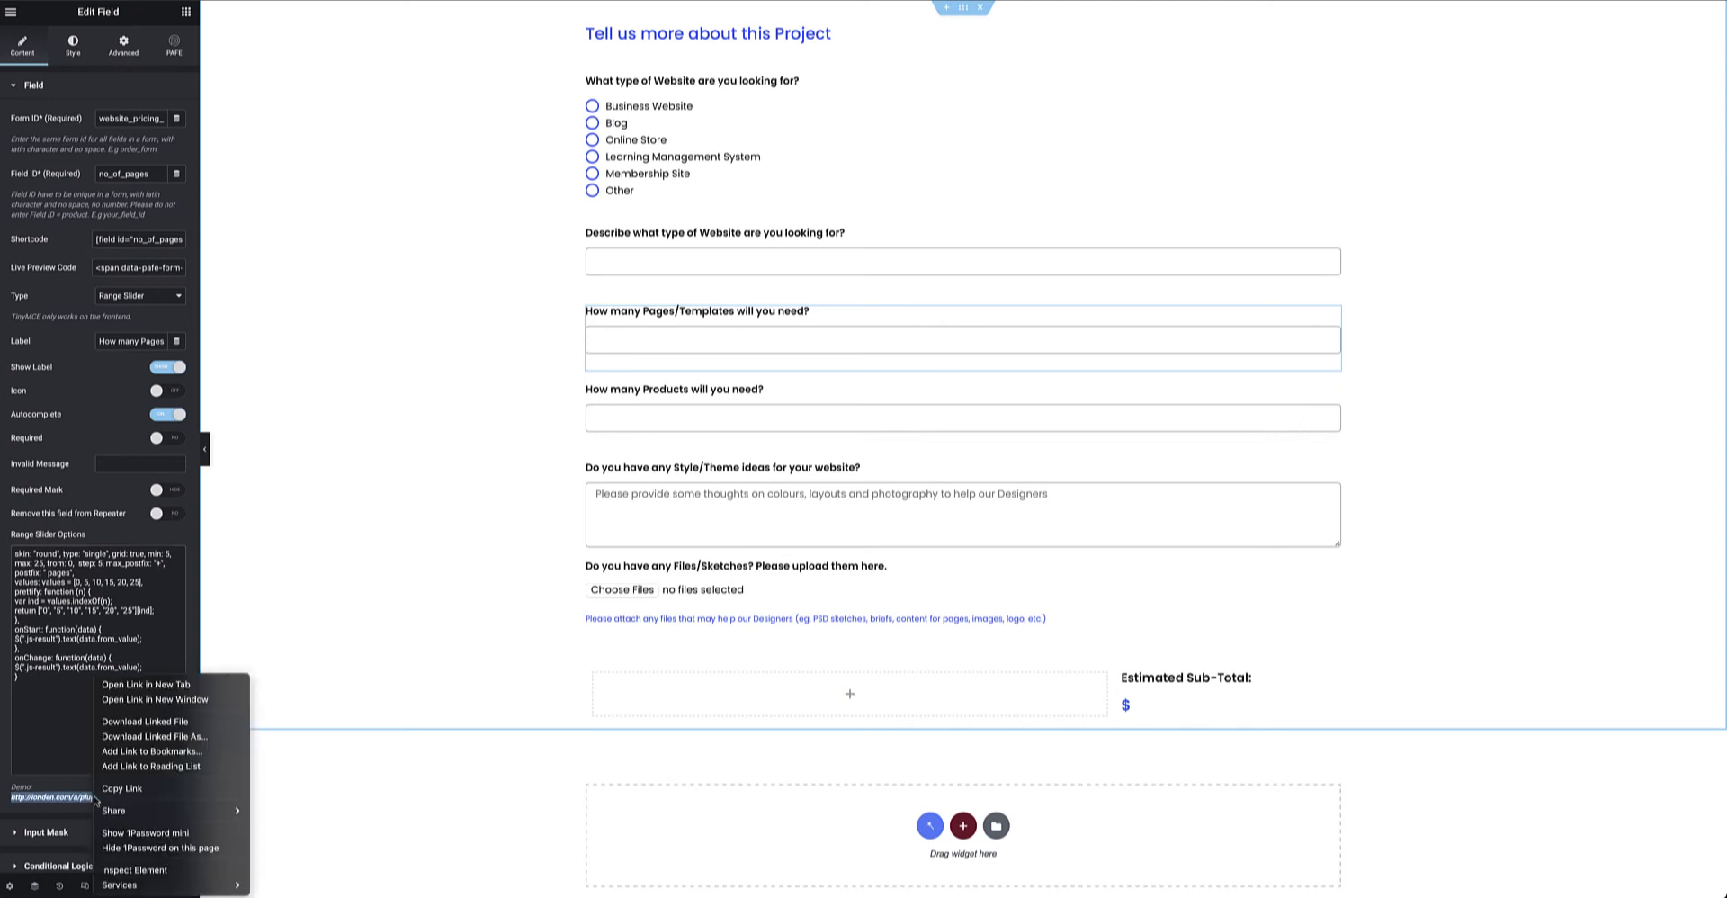
click(149, 687)
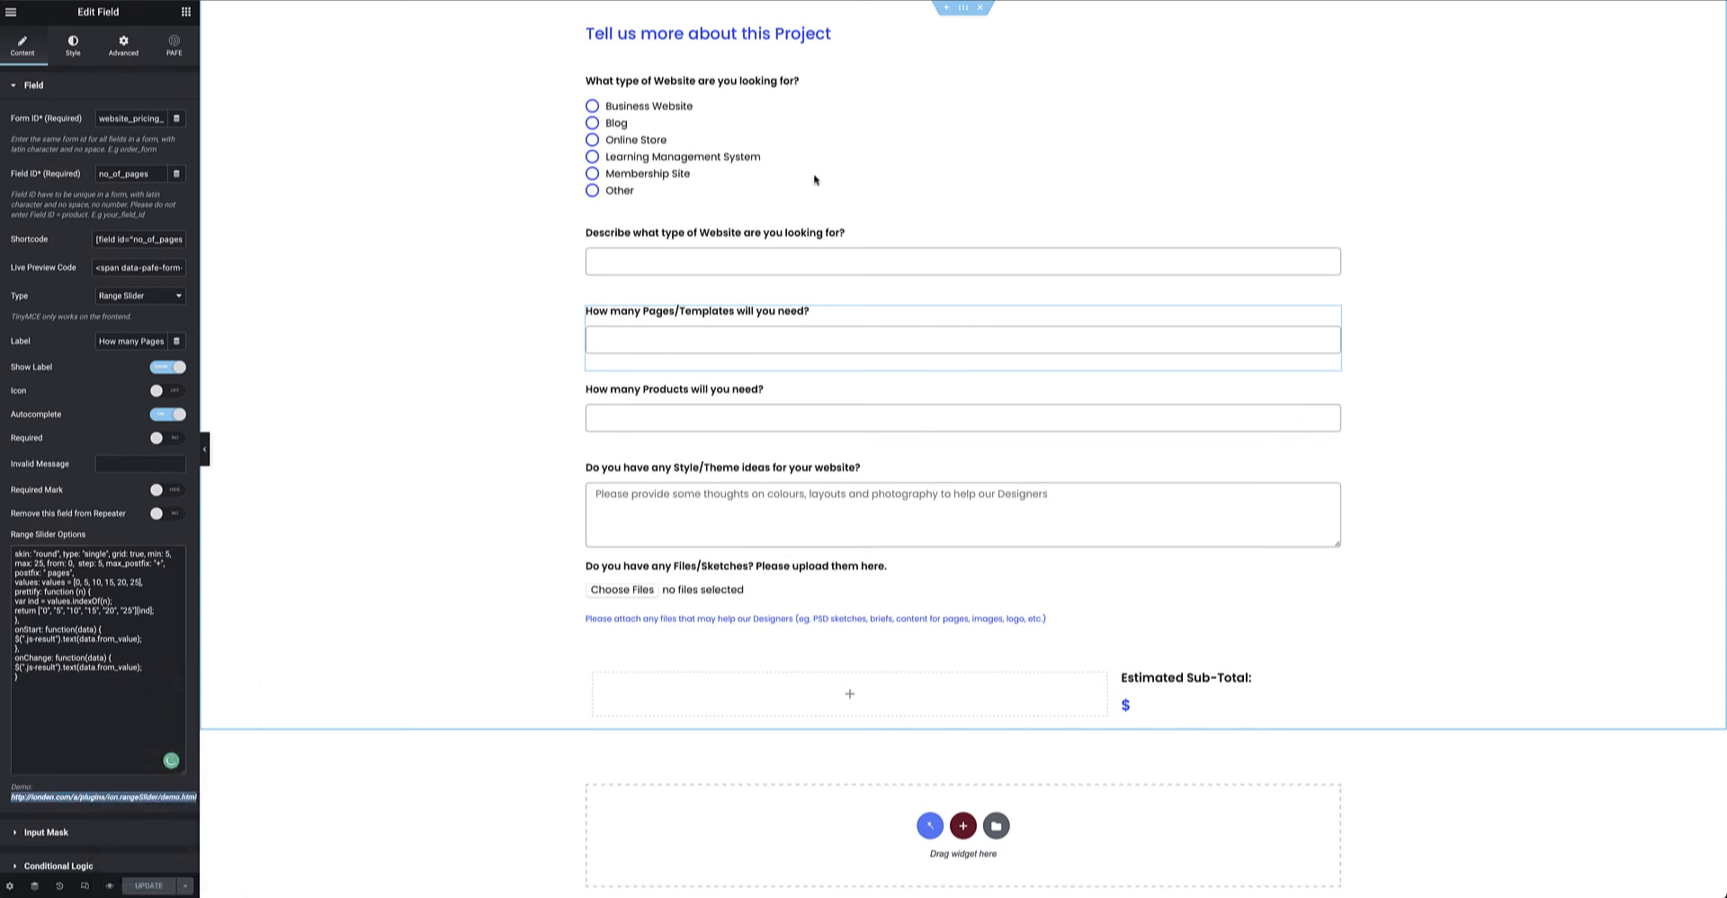
key(ctrl+Tab)
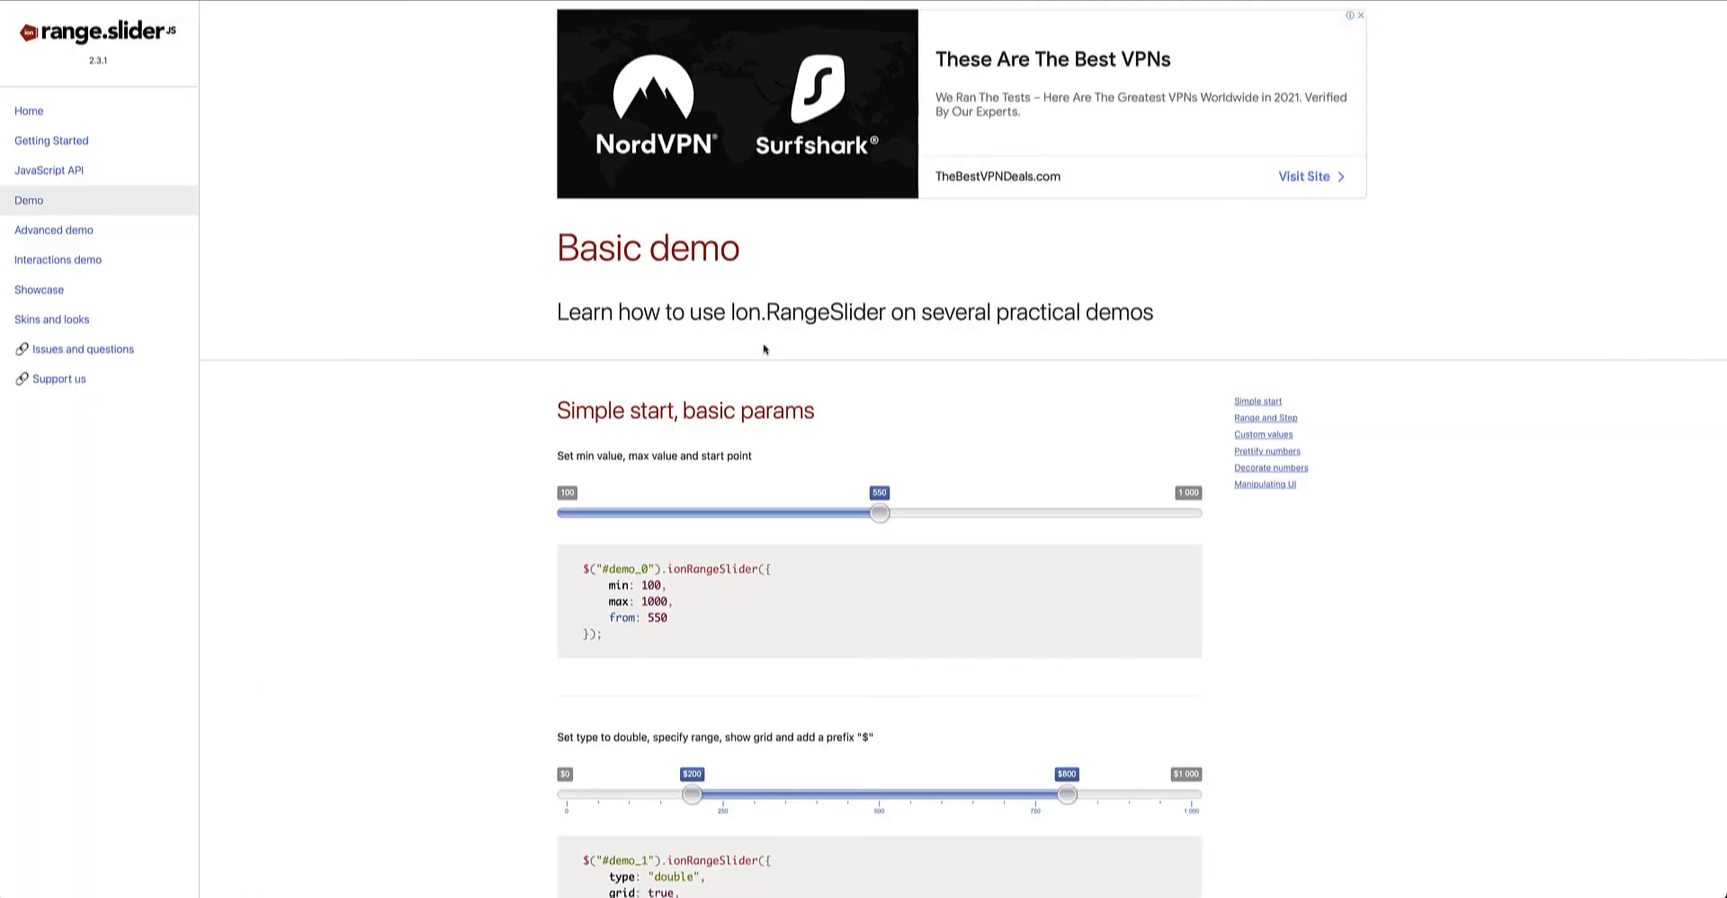
scroll(752, 382, down, 2)
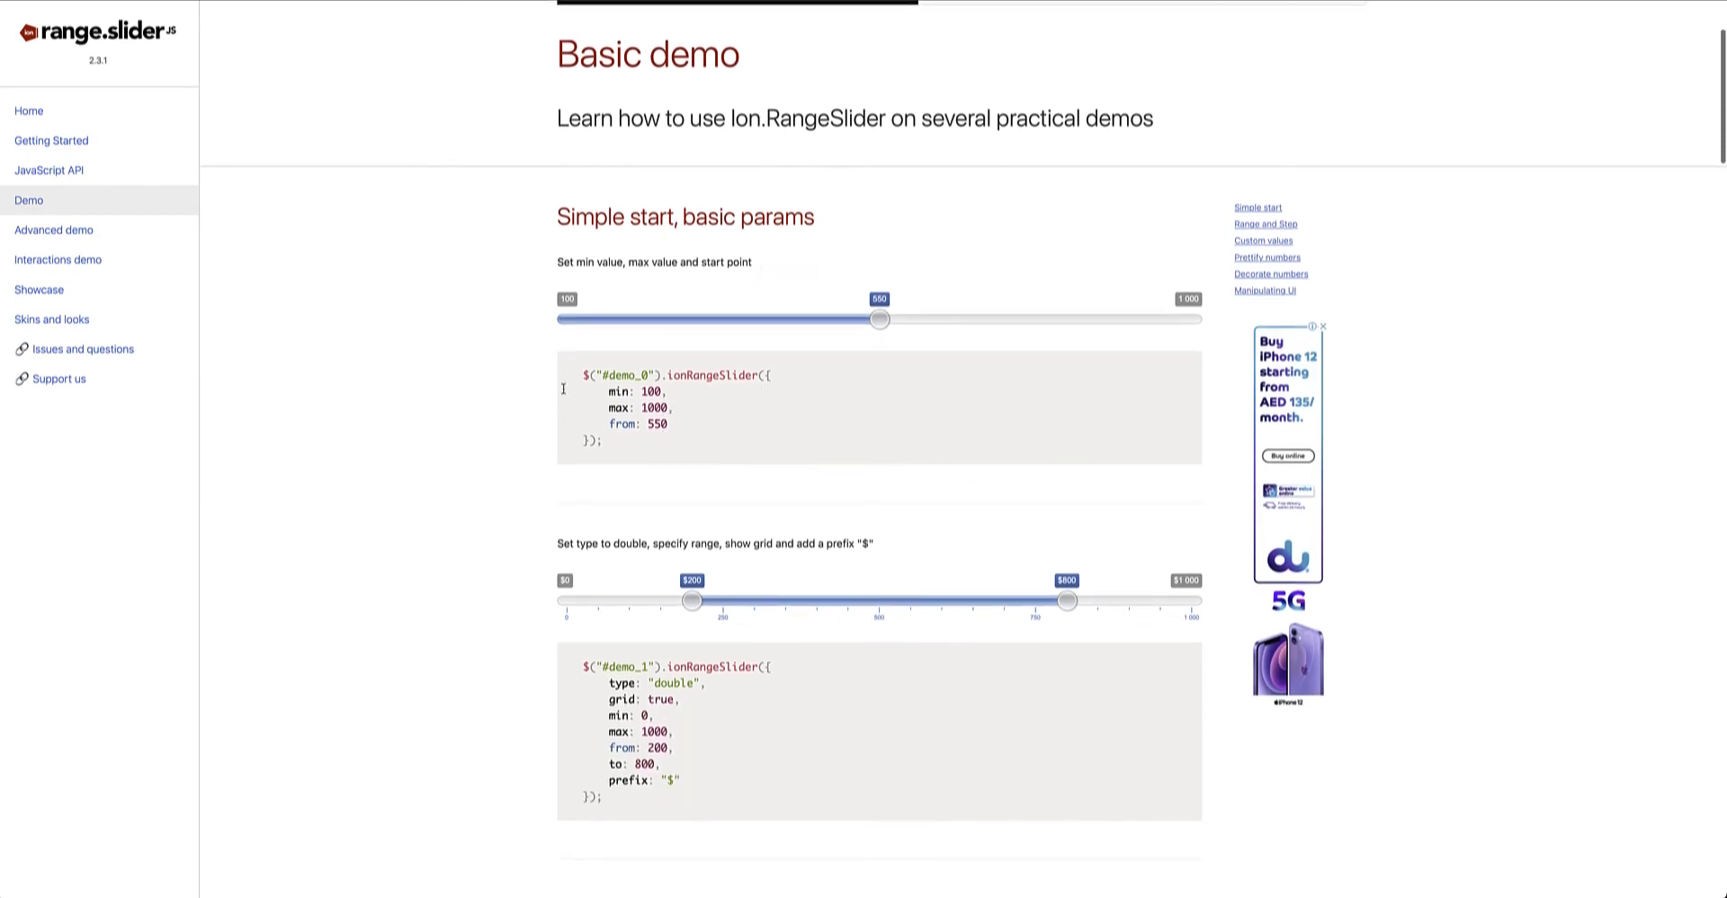
Browse the Ion.RangeSlider home page and Getting Started guide, examining the setup parameters and data-* attributes example.
click(43, 116)
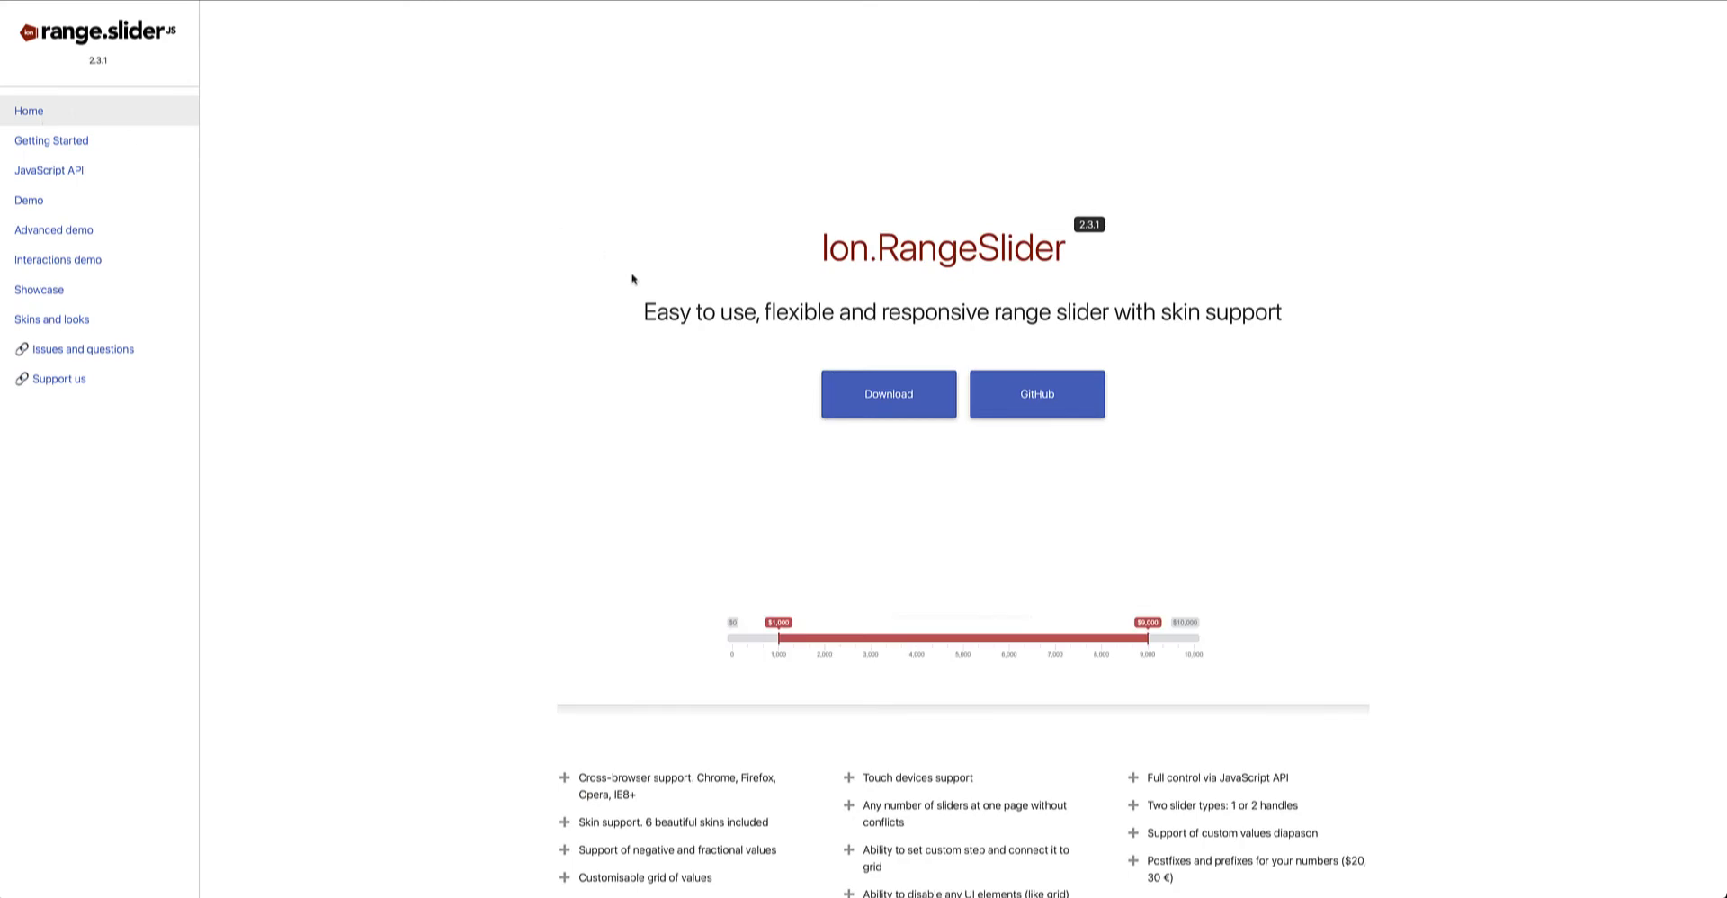
scroll(632, 278, down, 5)
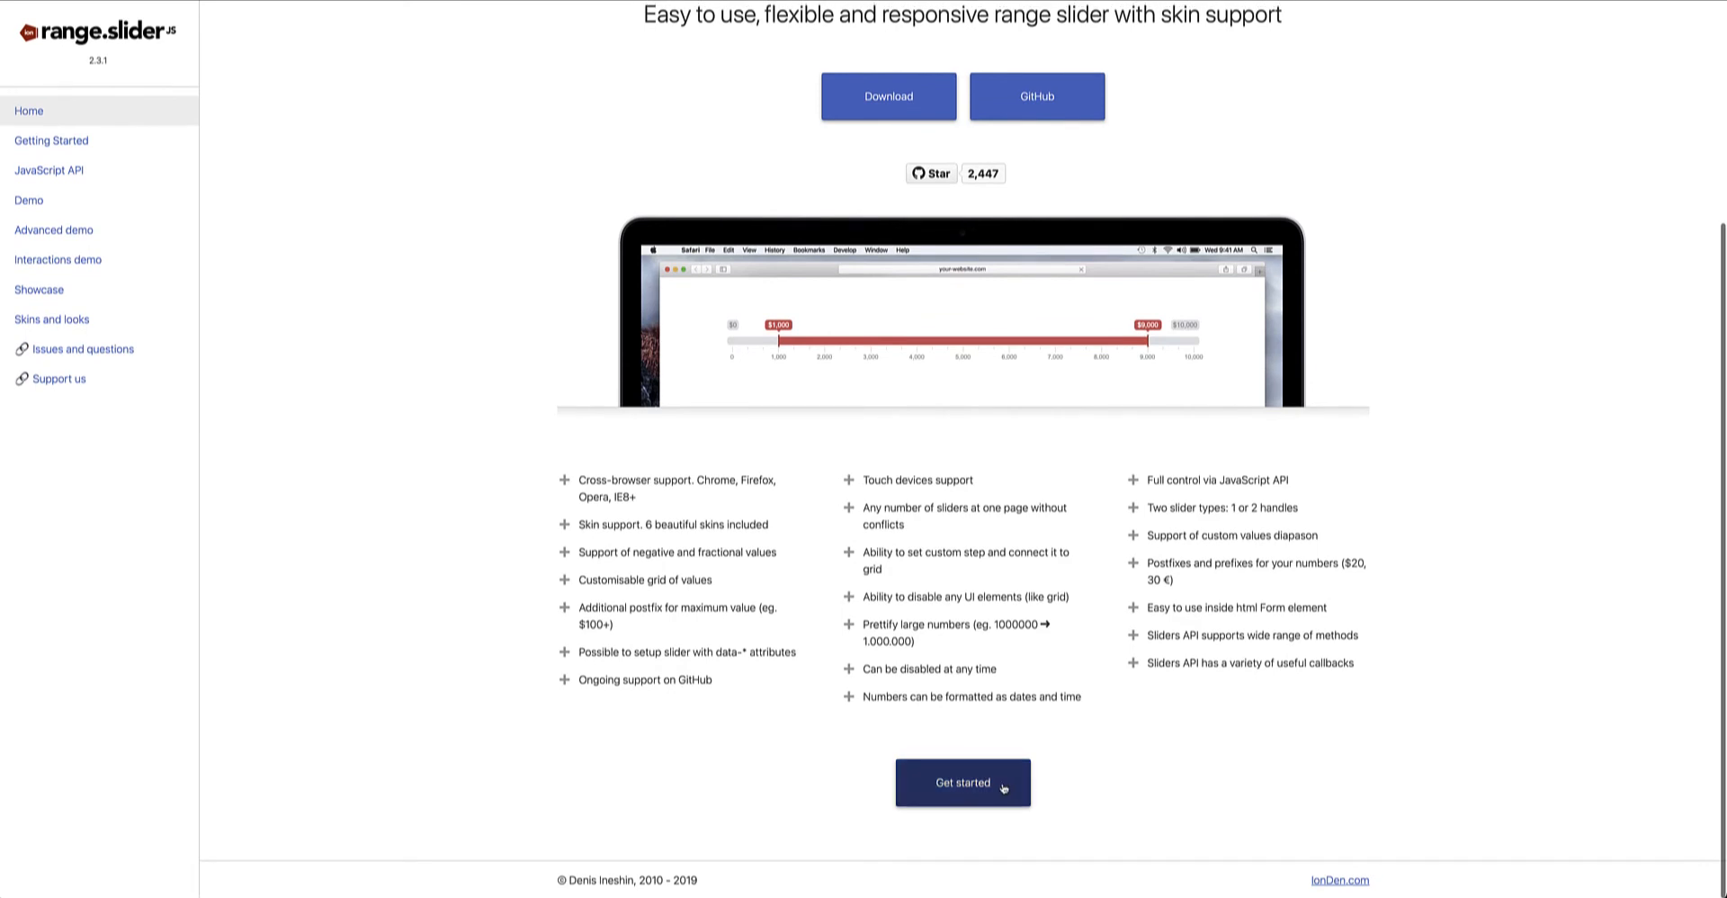
click(1003, 787)
scroll(897, 477, down, 6)
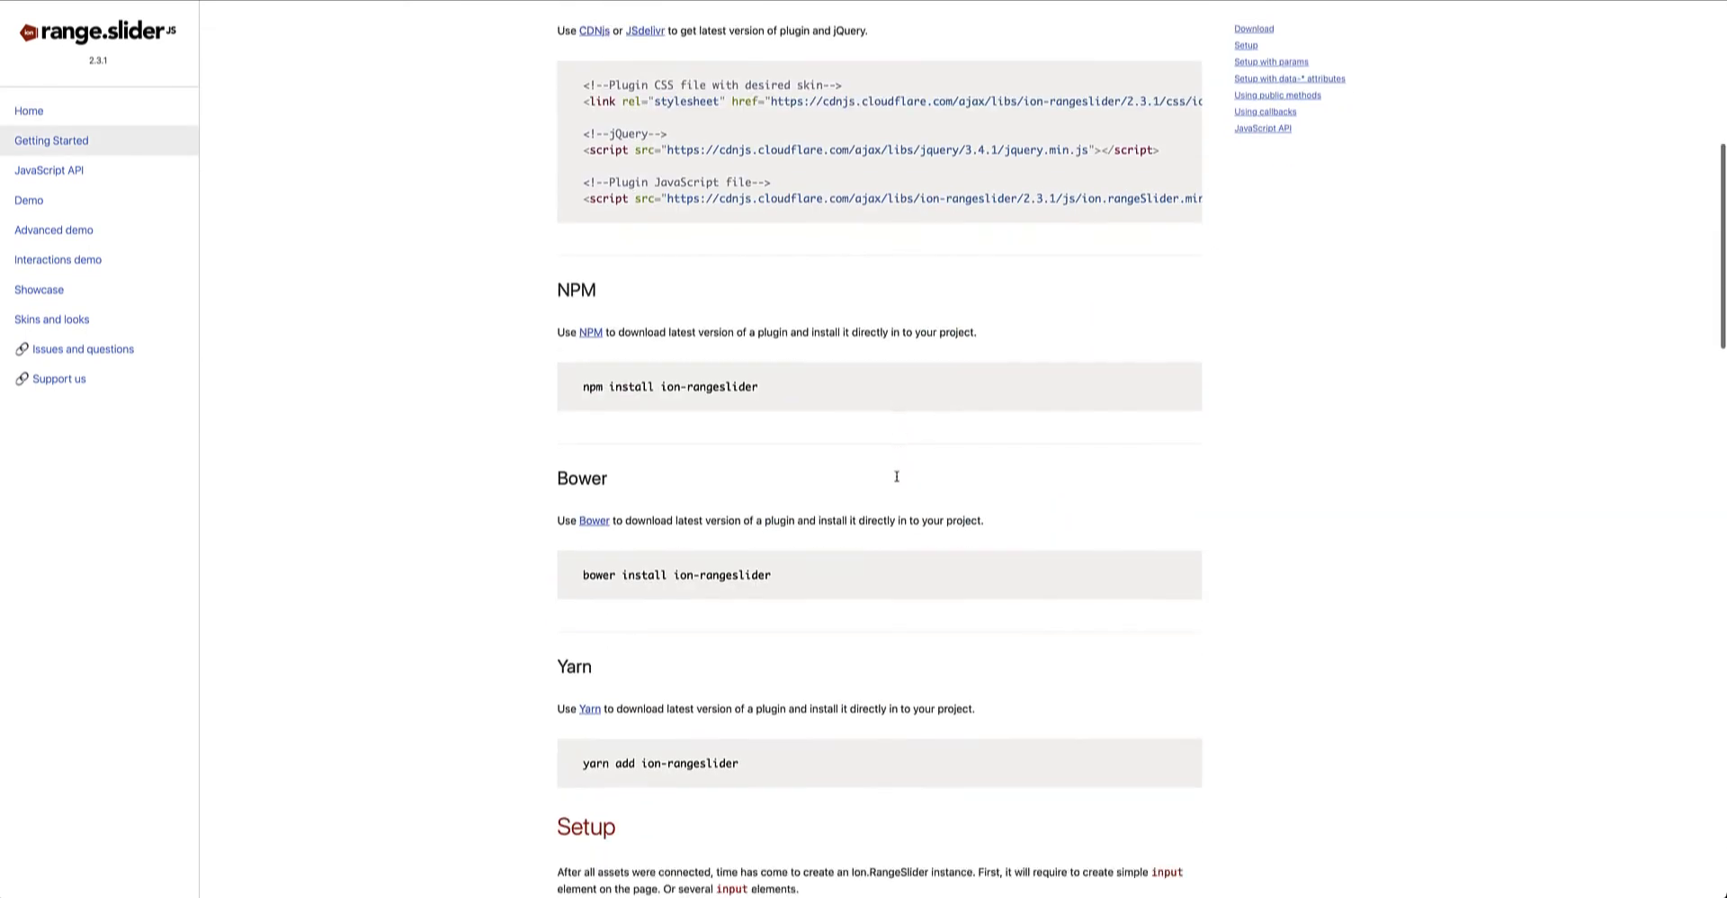
scroll(897, 477, down, 8)
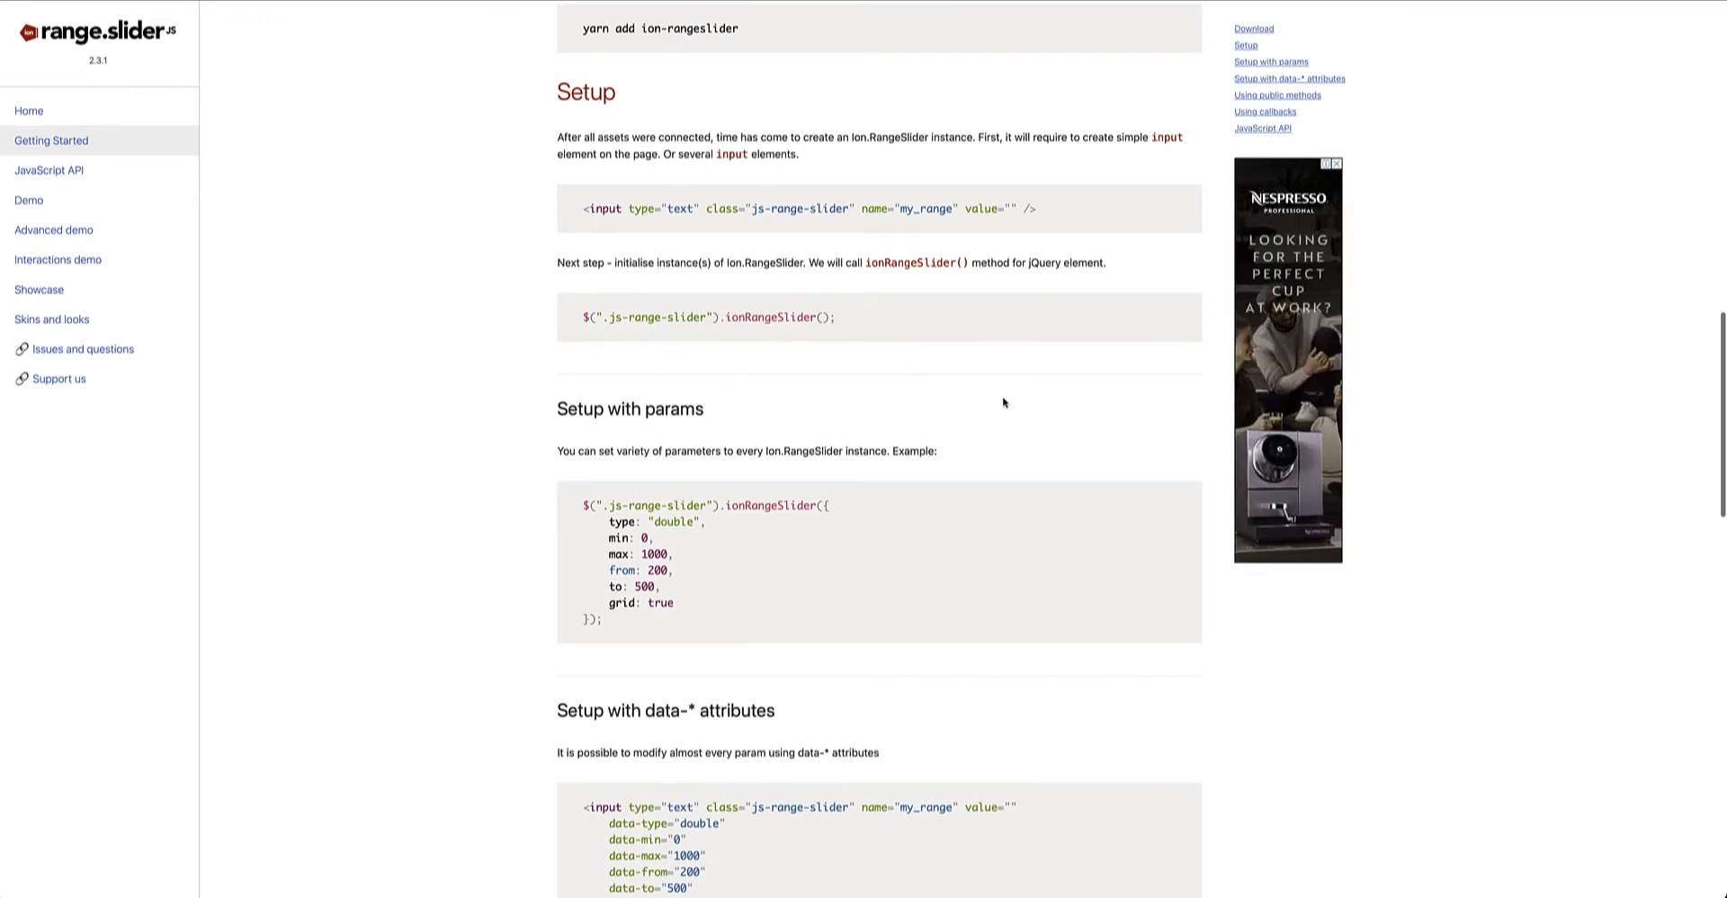
scroll(1002, 400, down, 2)
scroll(1002, 403, down, 2)
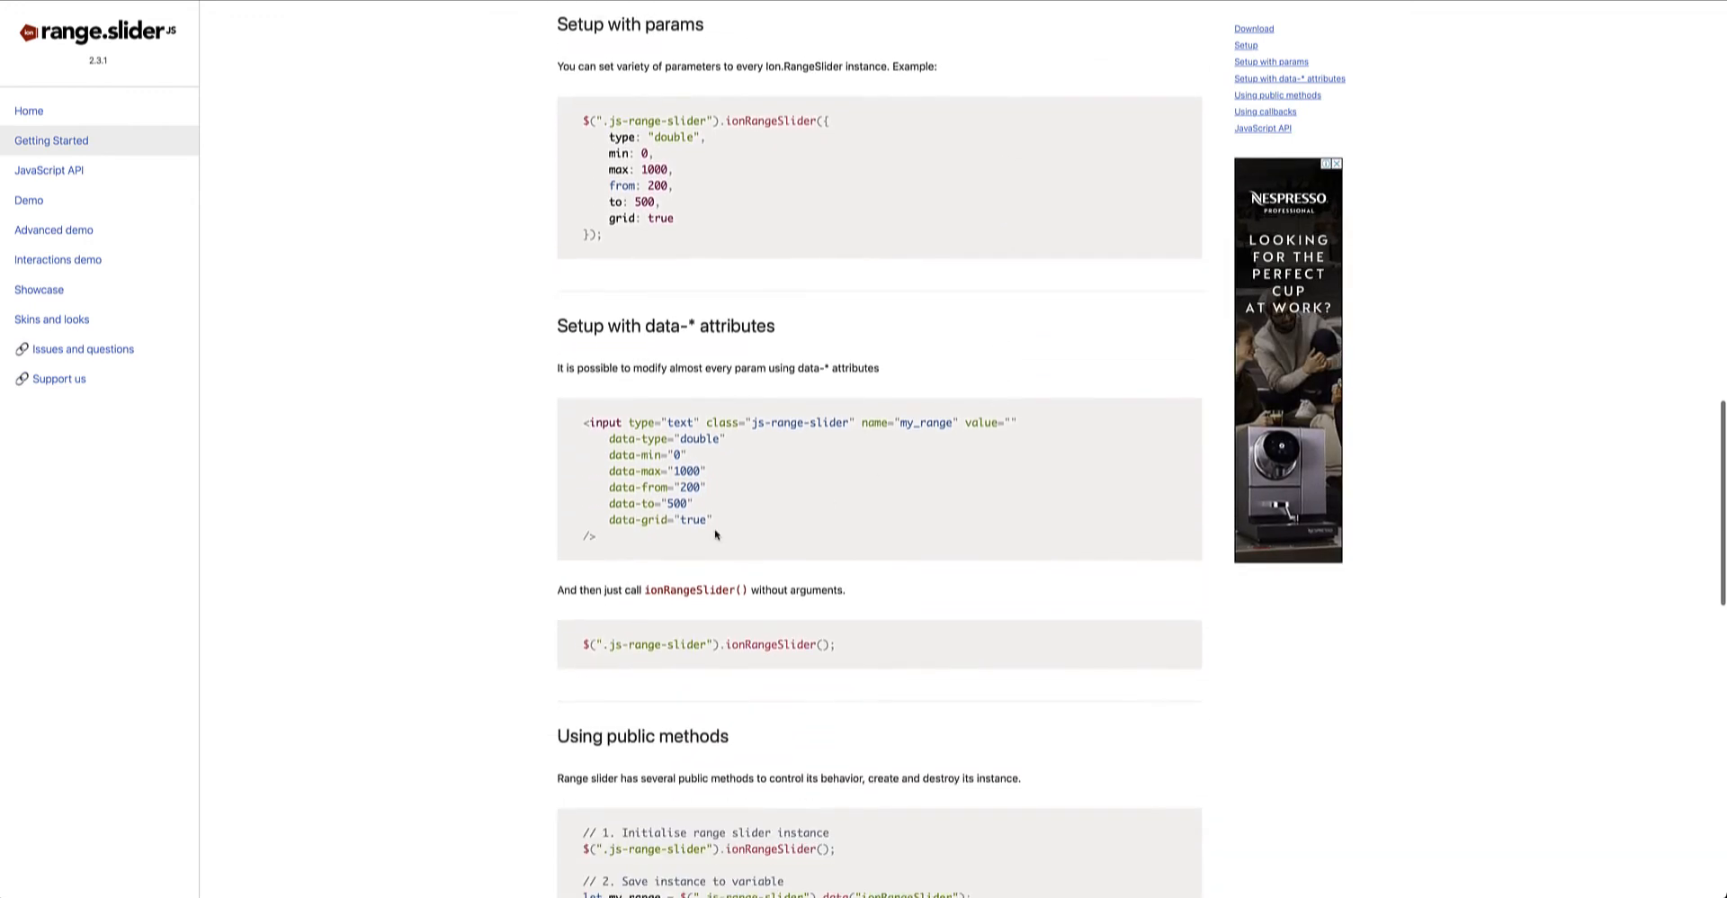
drag(714, 520, 596, 438)
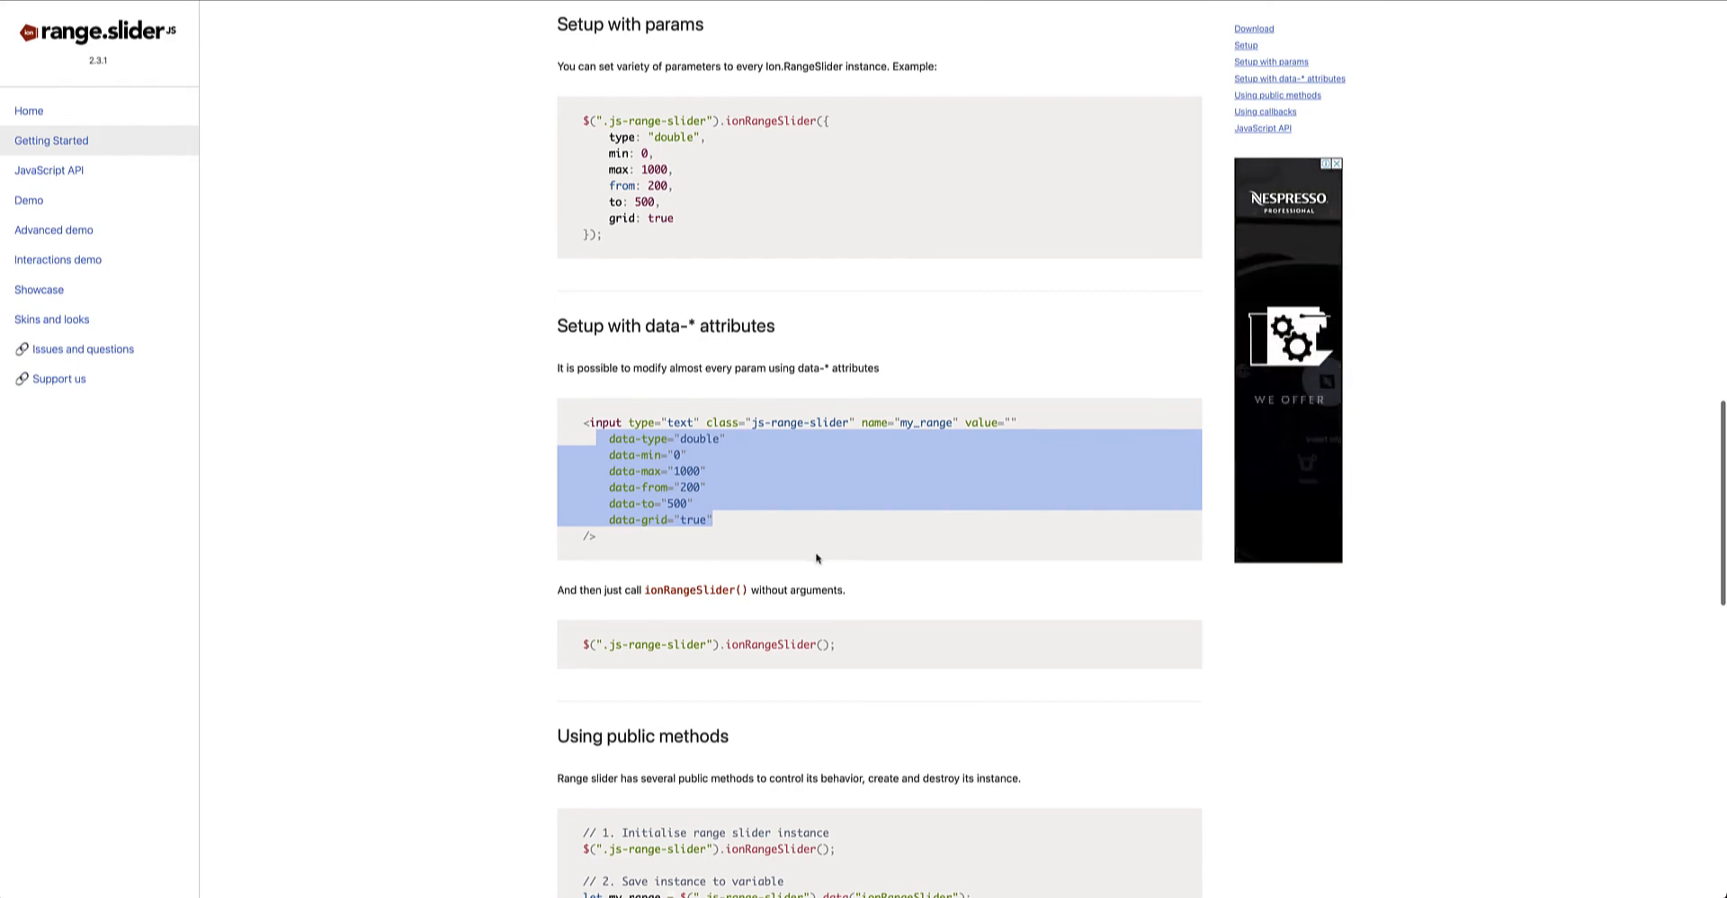
scroll(821, 559, down, 2)
Open the JavaScript API reference and examine the basic, advanced, grid and prettify options in its settings table.
click(63, 167)
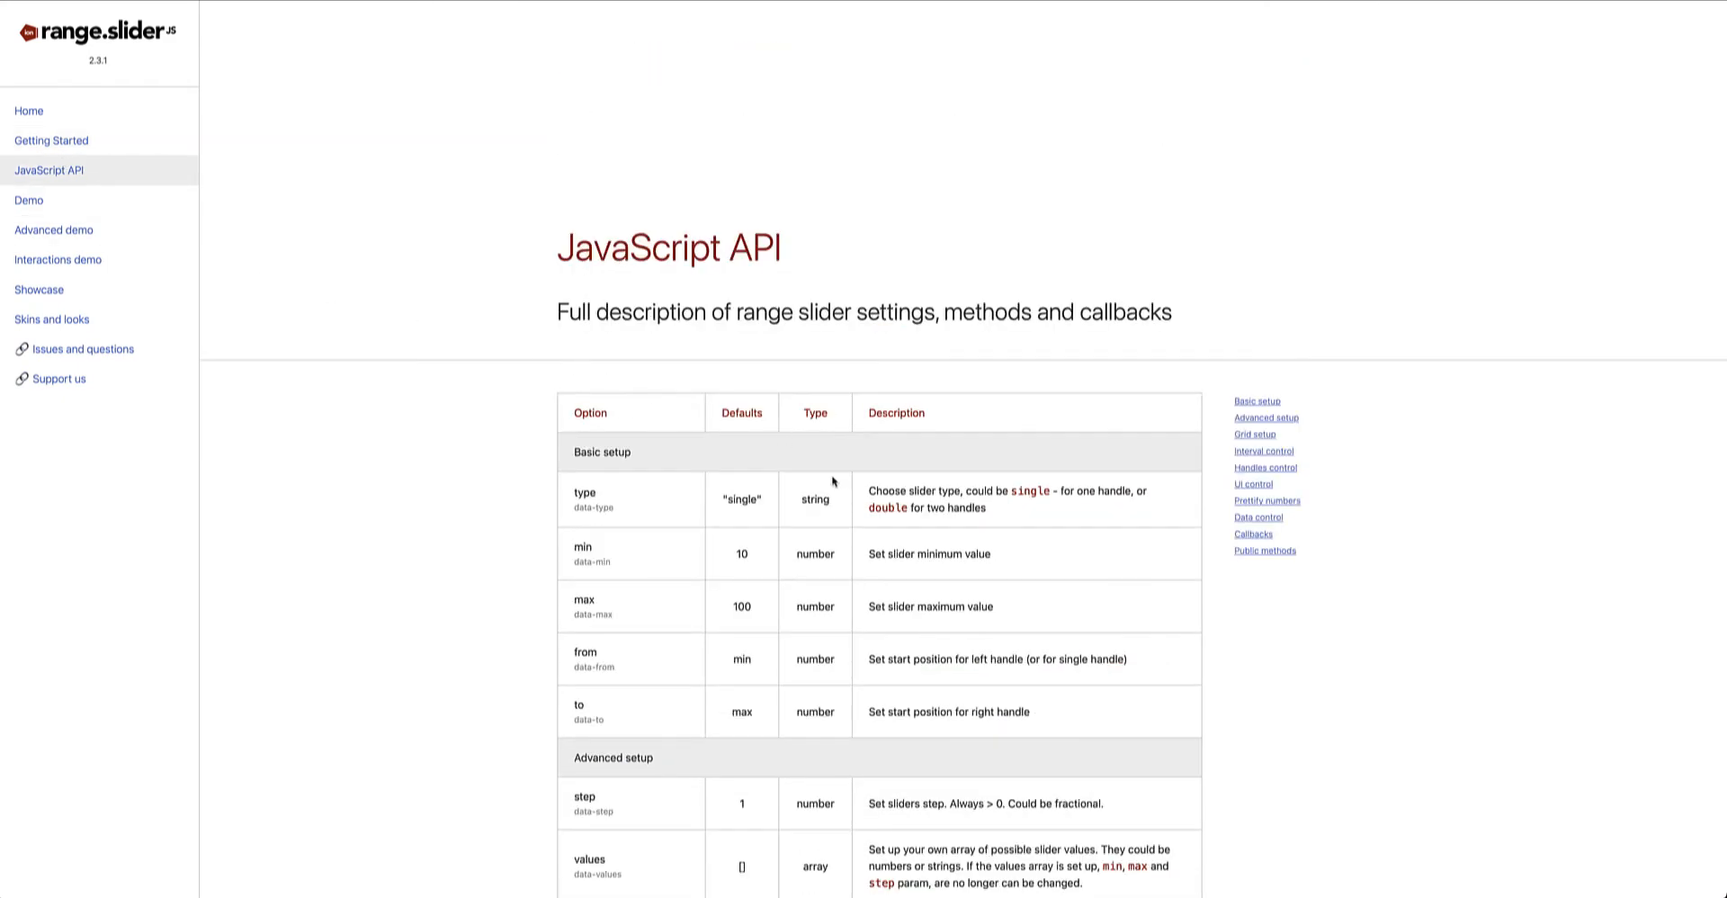
scroll(831, 473, down, 1)
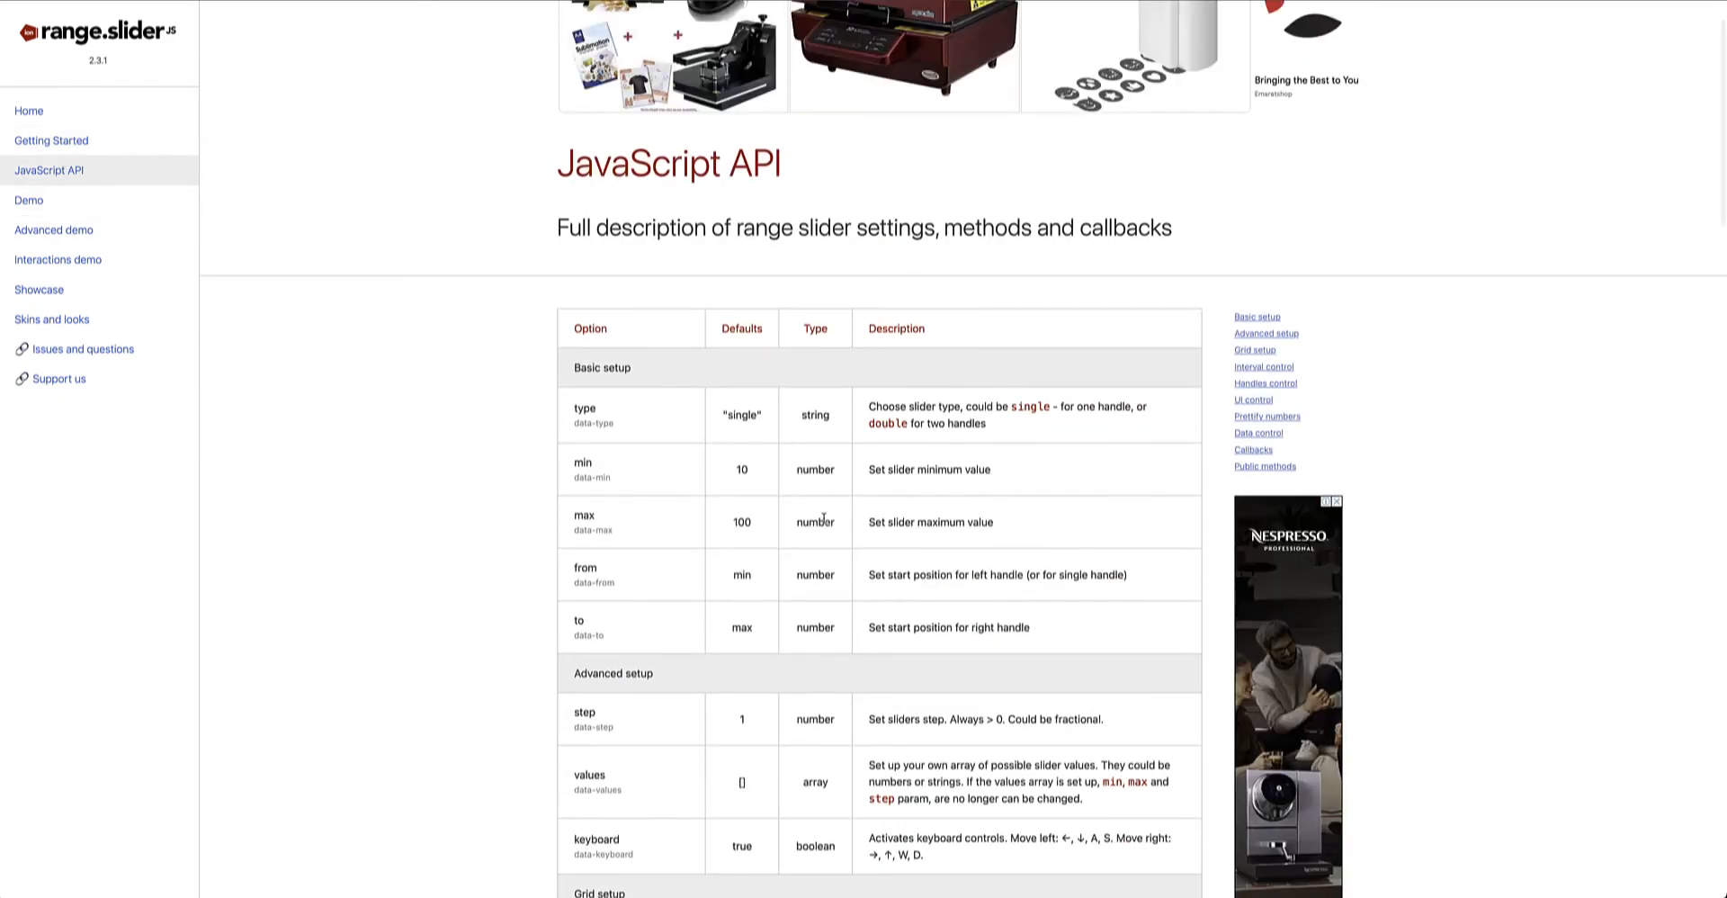
scroll(657, 453, down, 1)
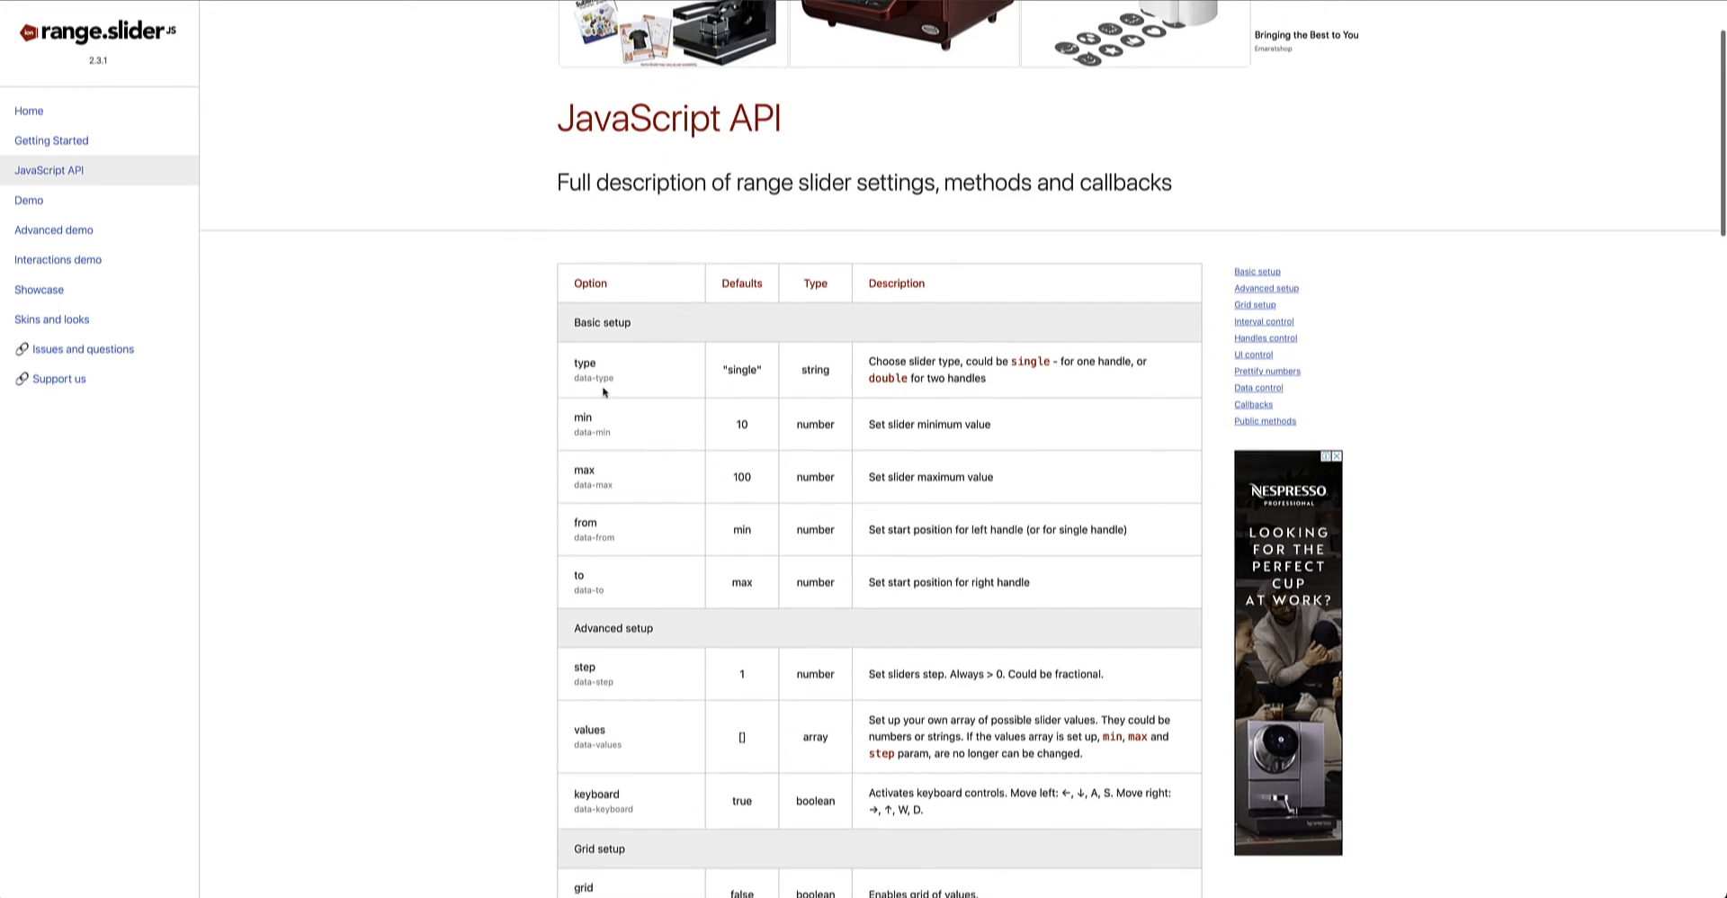
scroll(617, 442, down, 1)
scroll(615, 442, down, 4)
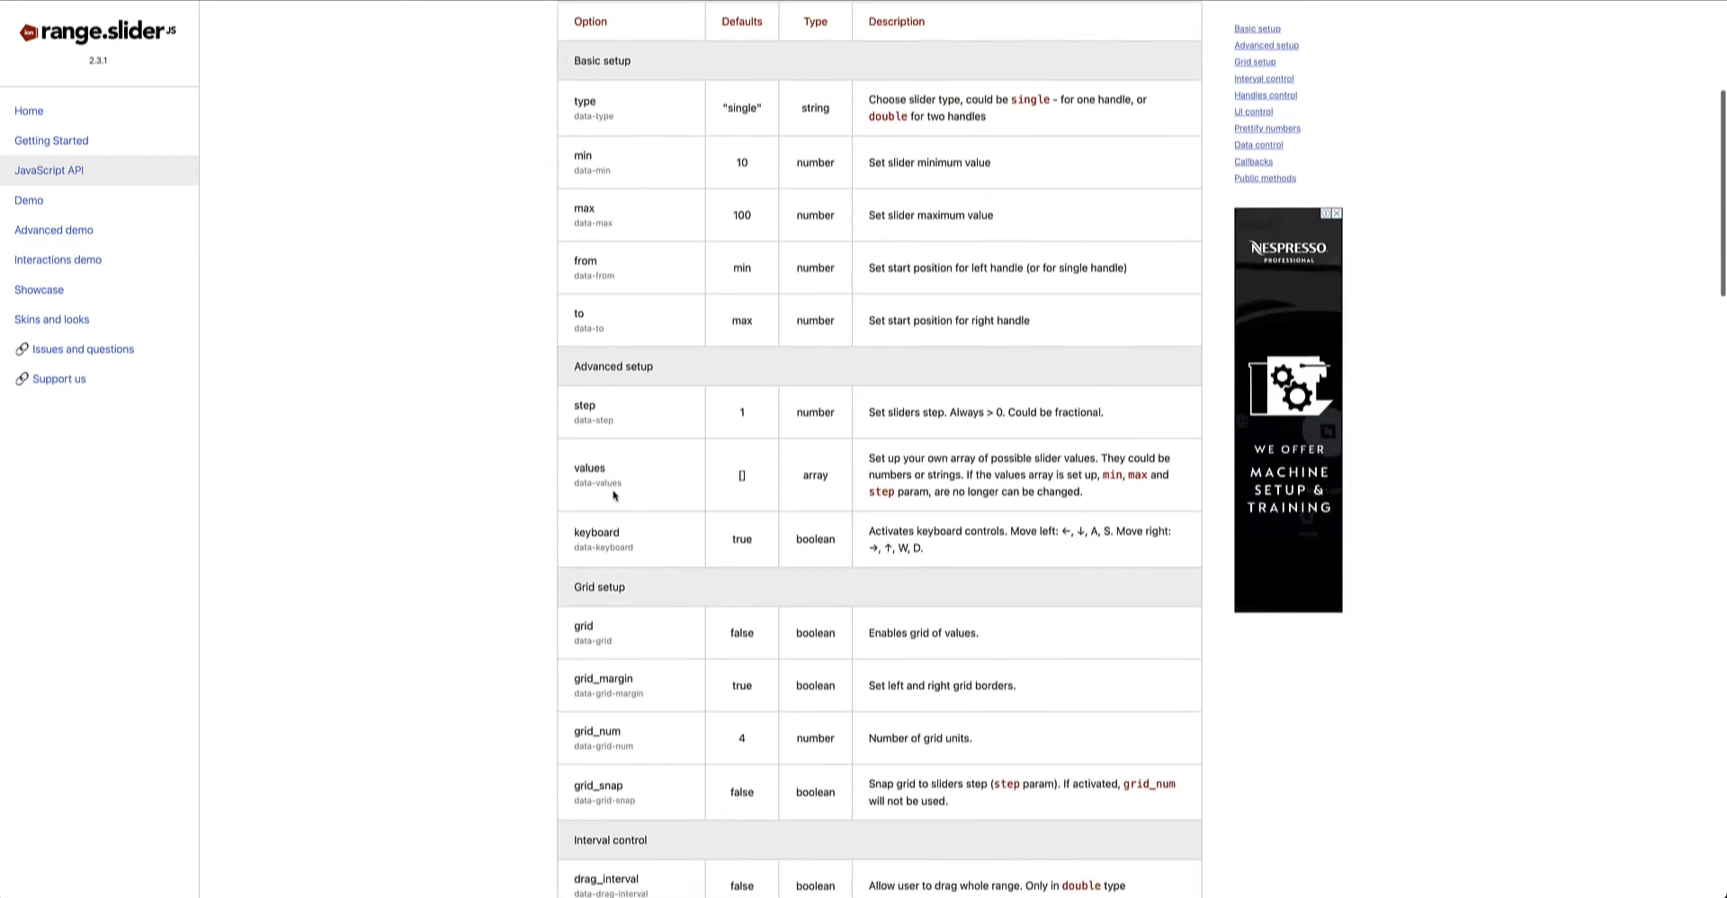
scroll(702, 608, down, 20)
scroll(701, 614, down, 20)
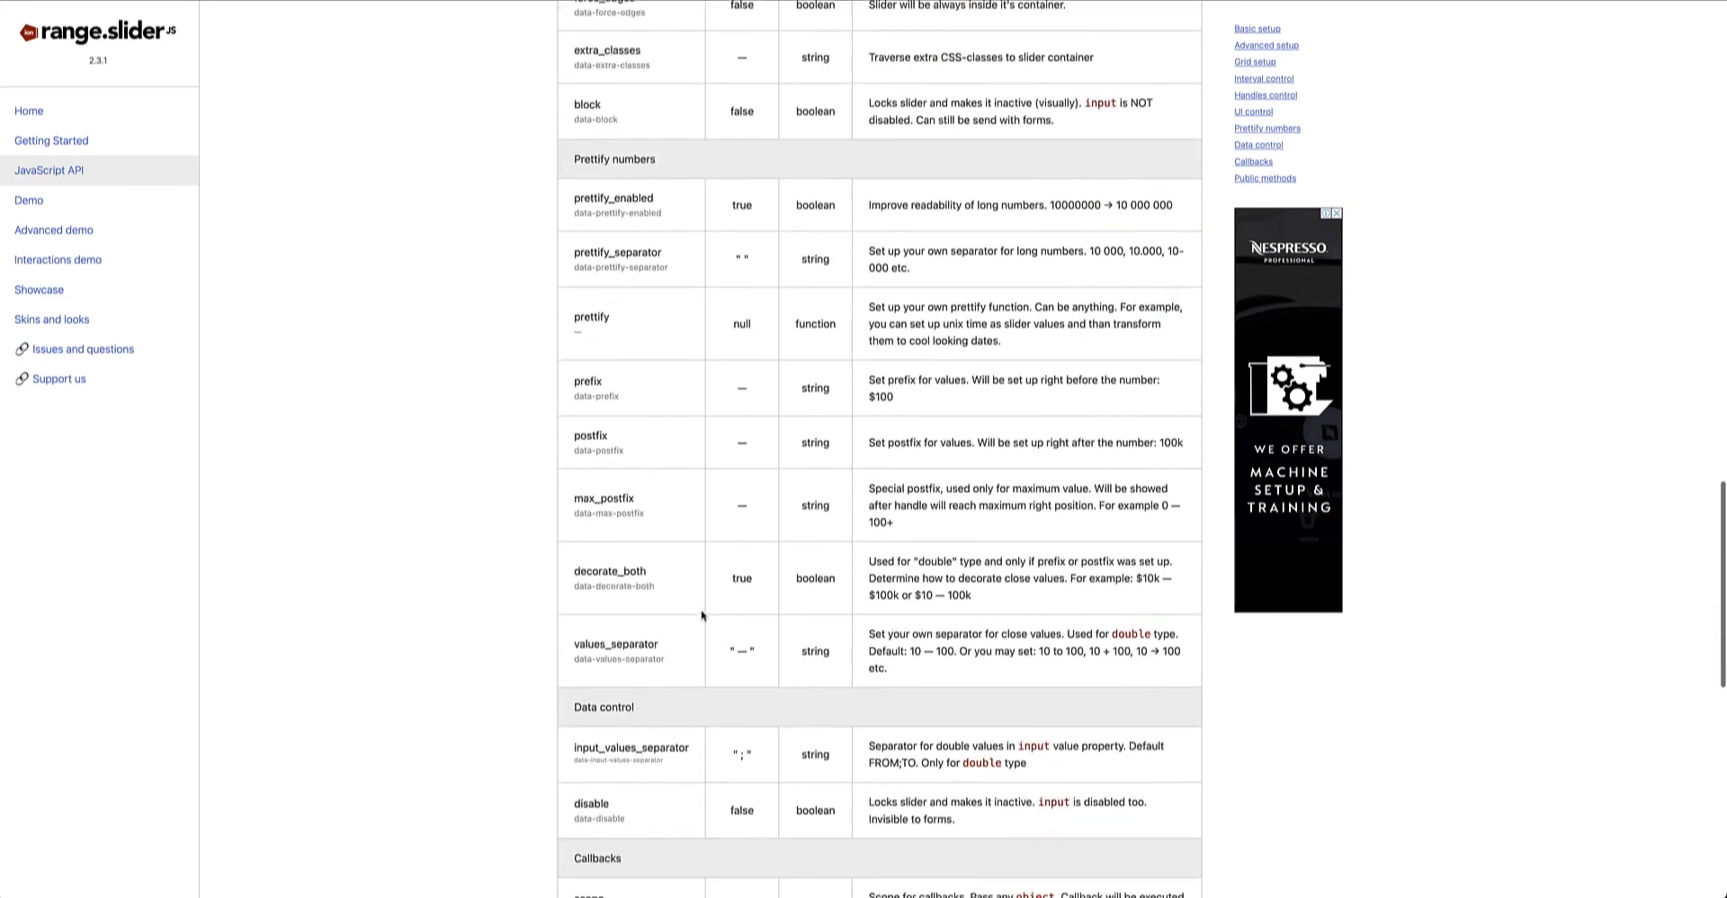
scroll(702, 614, up, 9)
scroll(702, 614, up, 20)
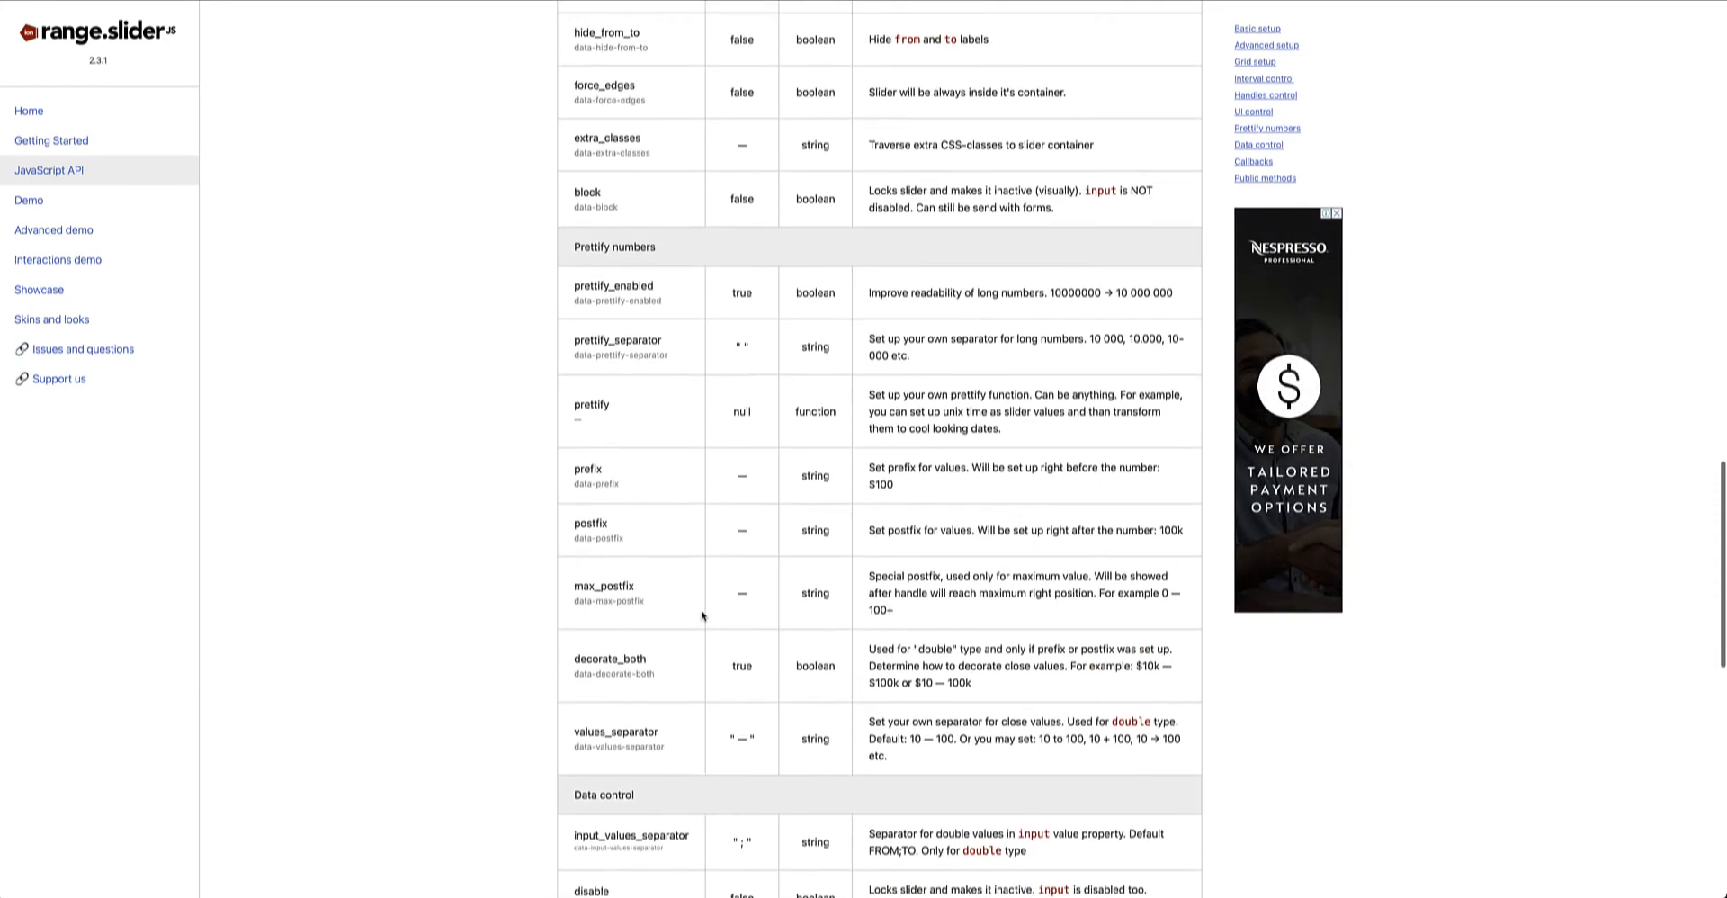
scroll(696, 172, up, 2)
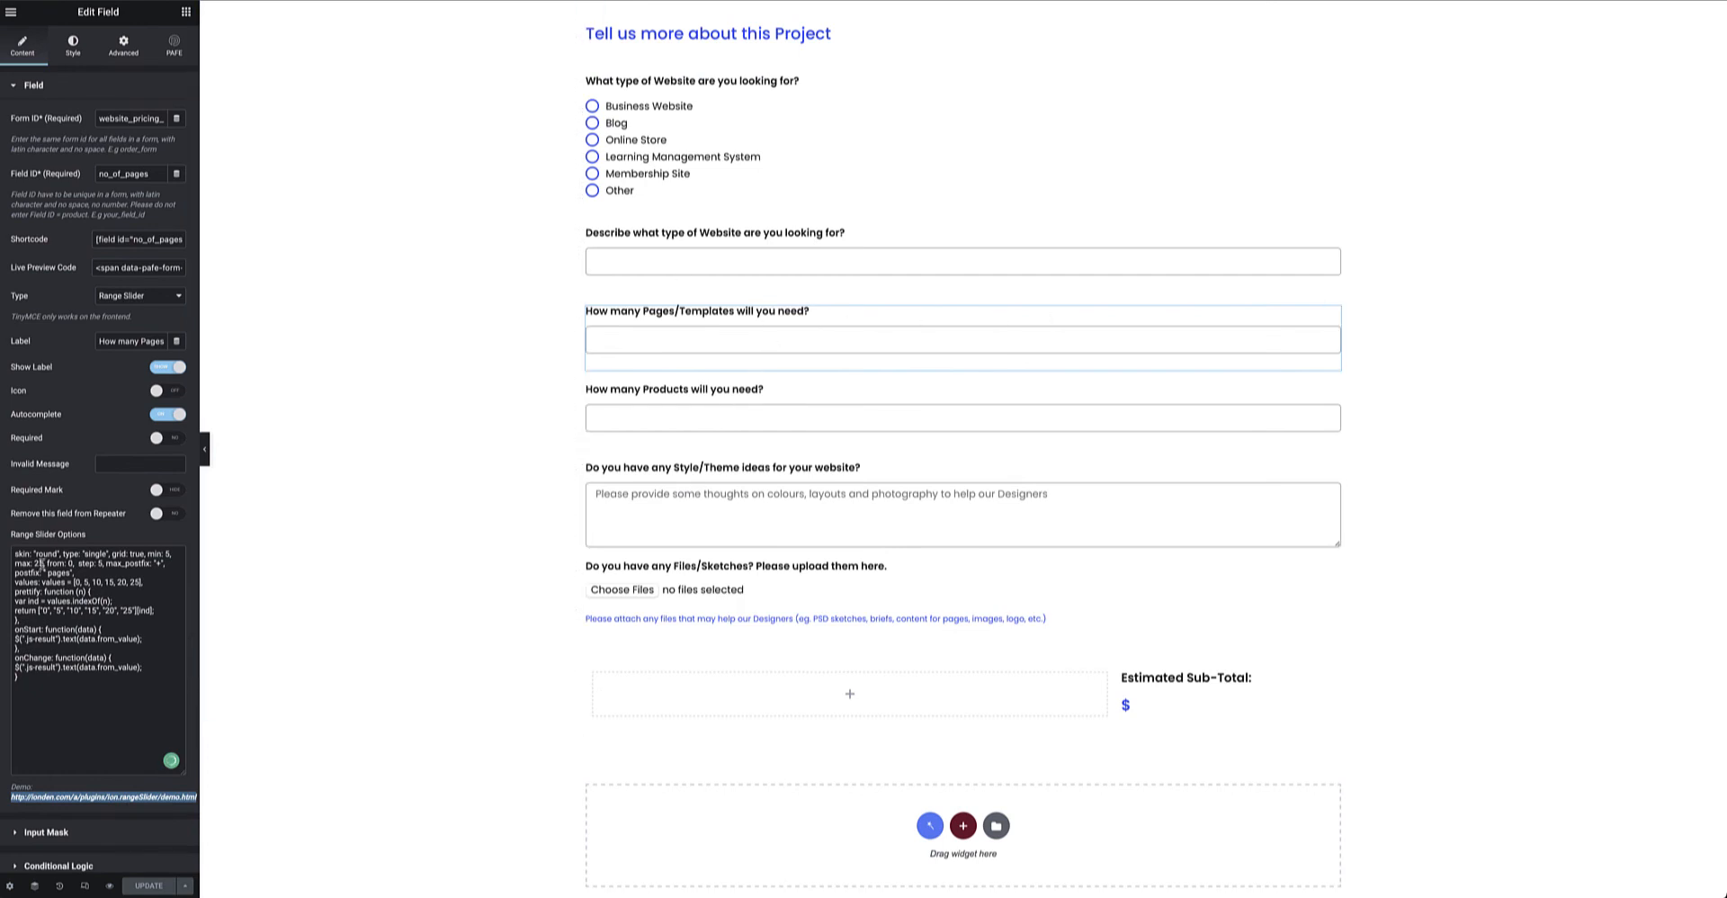
Examine the skin setting in the pages slider code, and set the live form's pages slider to 10 pages.
drag(14, 553, 44, 554)
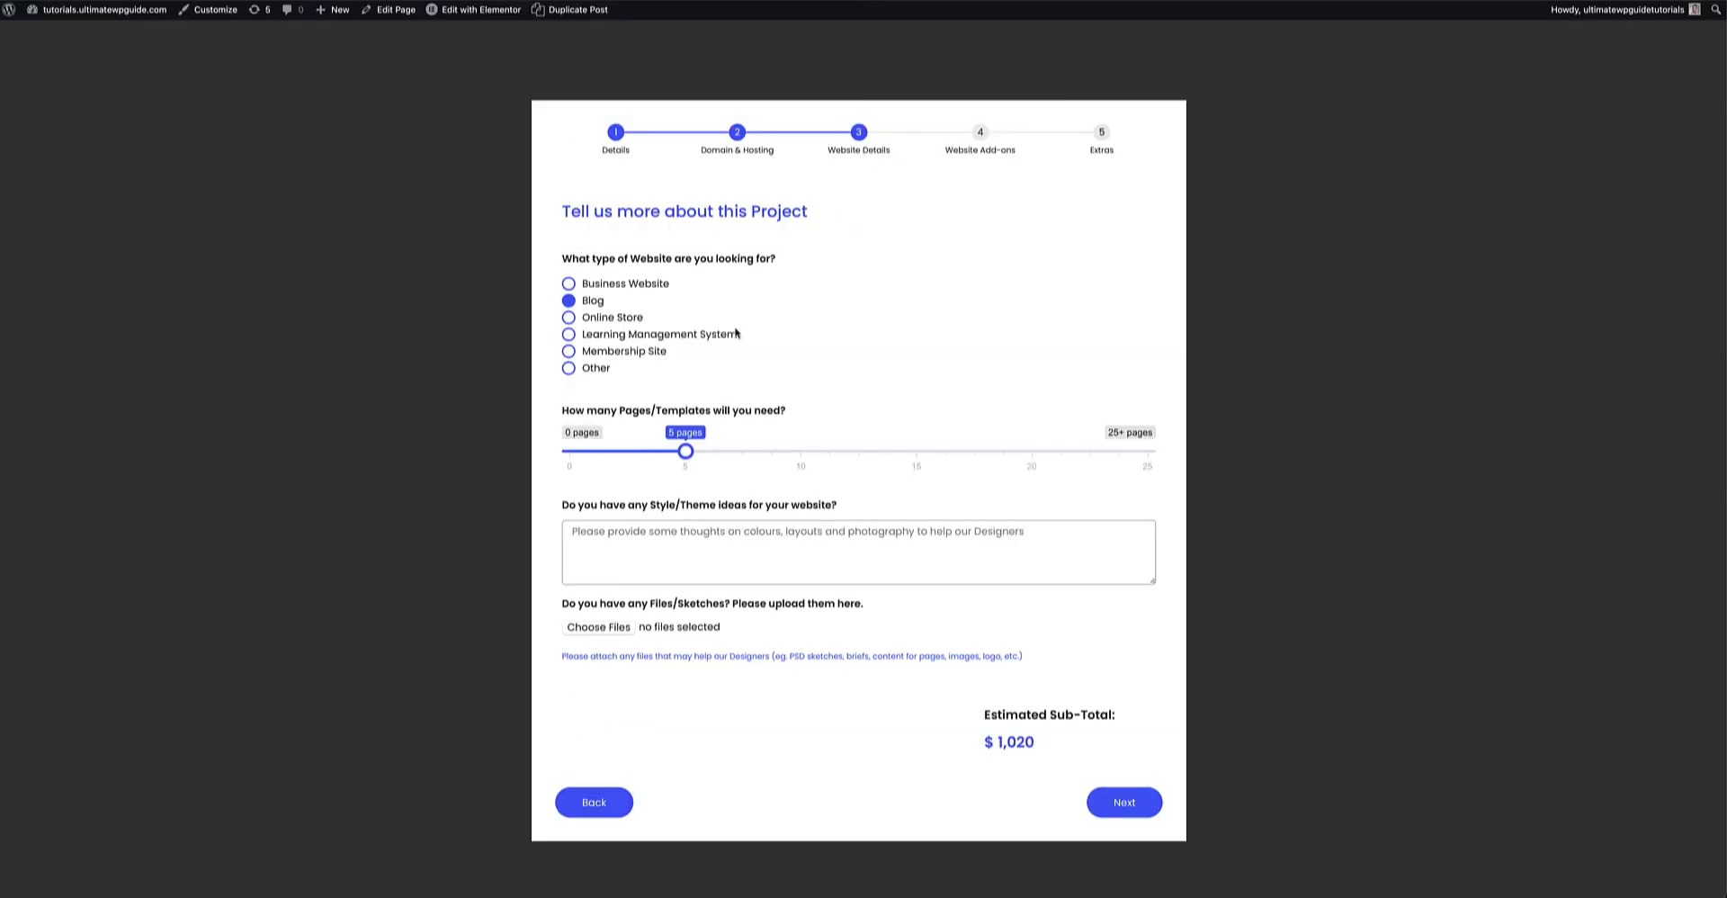
drag(689, 460, 817, 469)
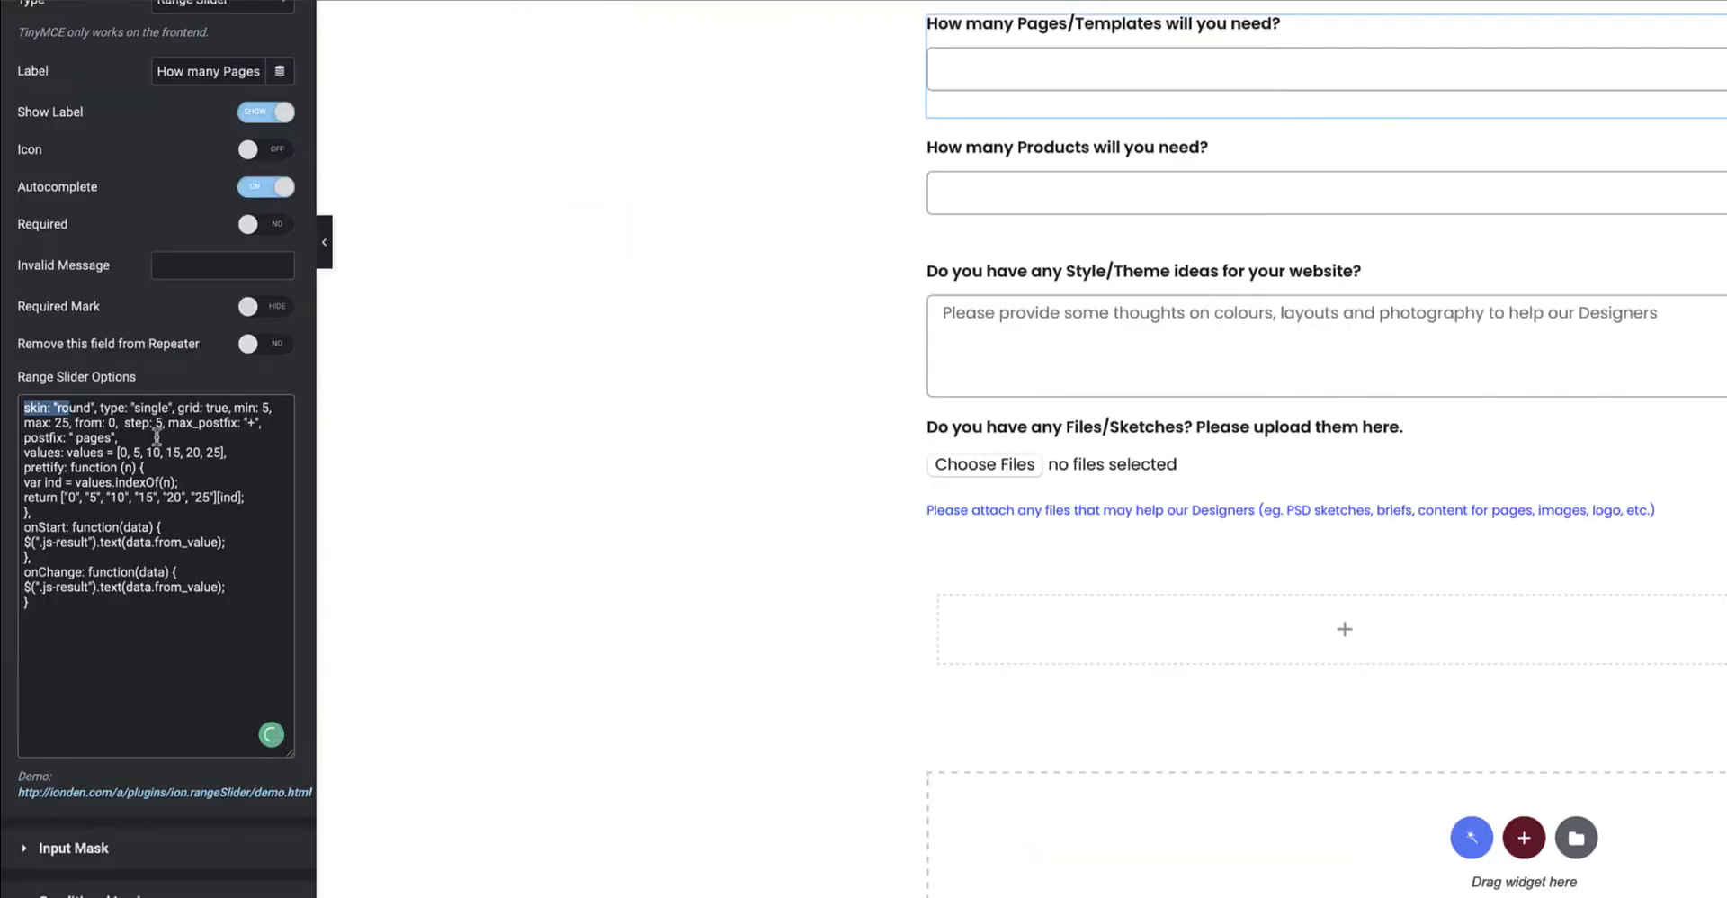
Examine the type, min, step, max_postfix and postfix settings in the pages field's Range Slider Options.
click(99, 407)
drag(95, 408, 170, 412)
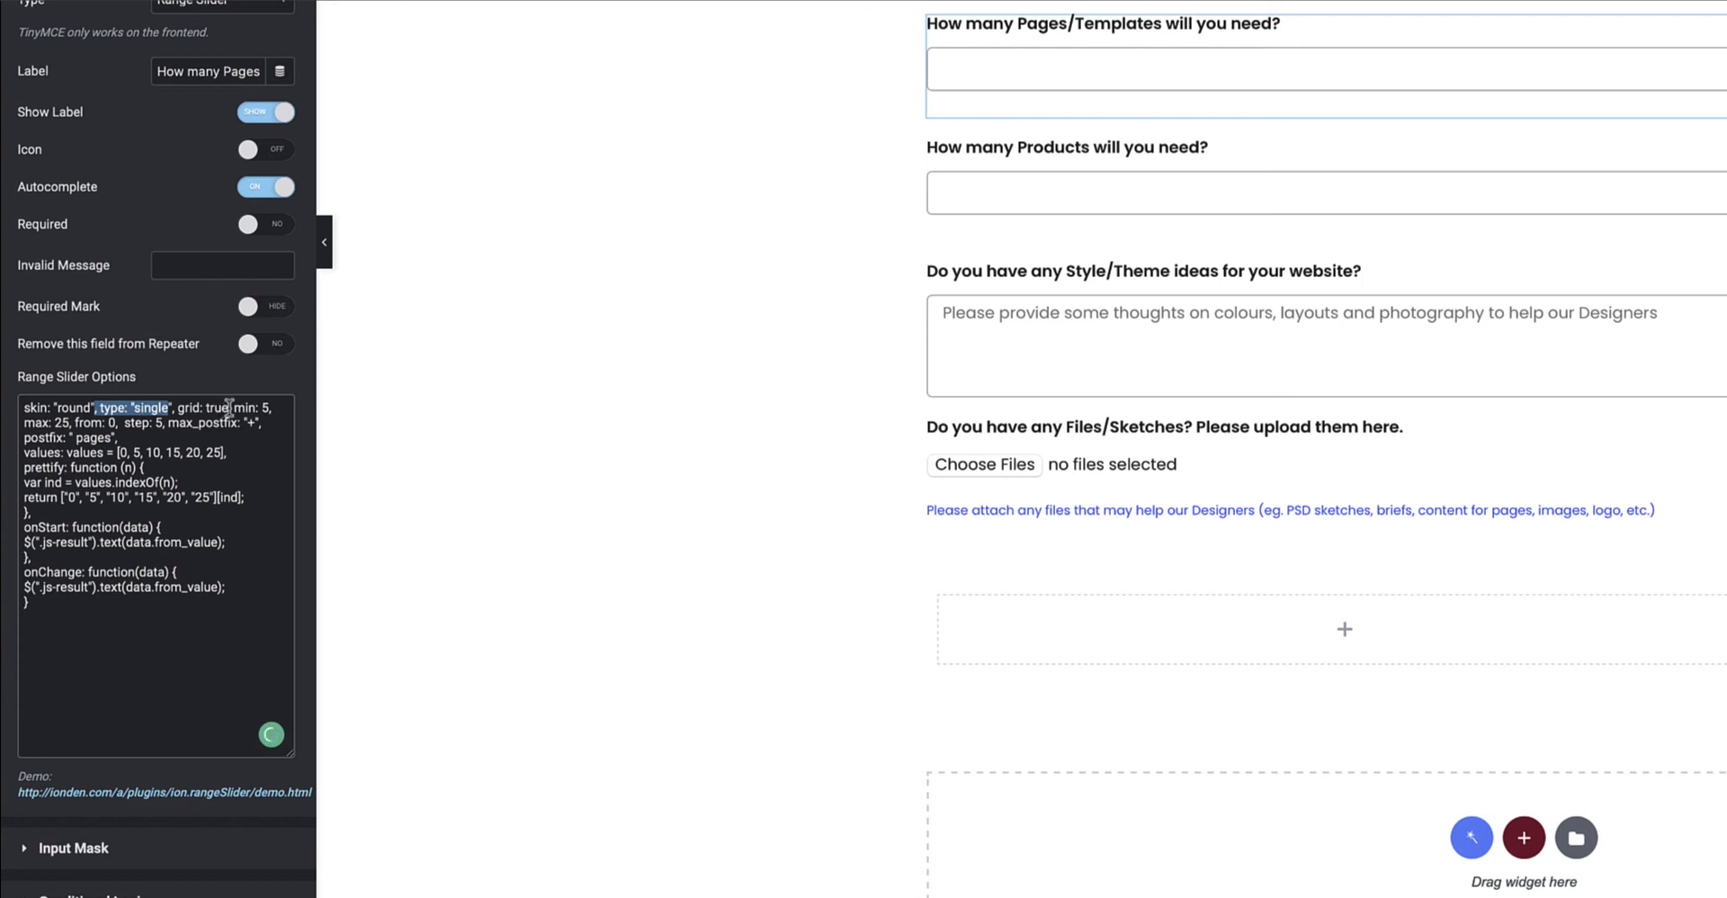
drag(231, 408, 279, 409)
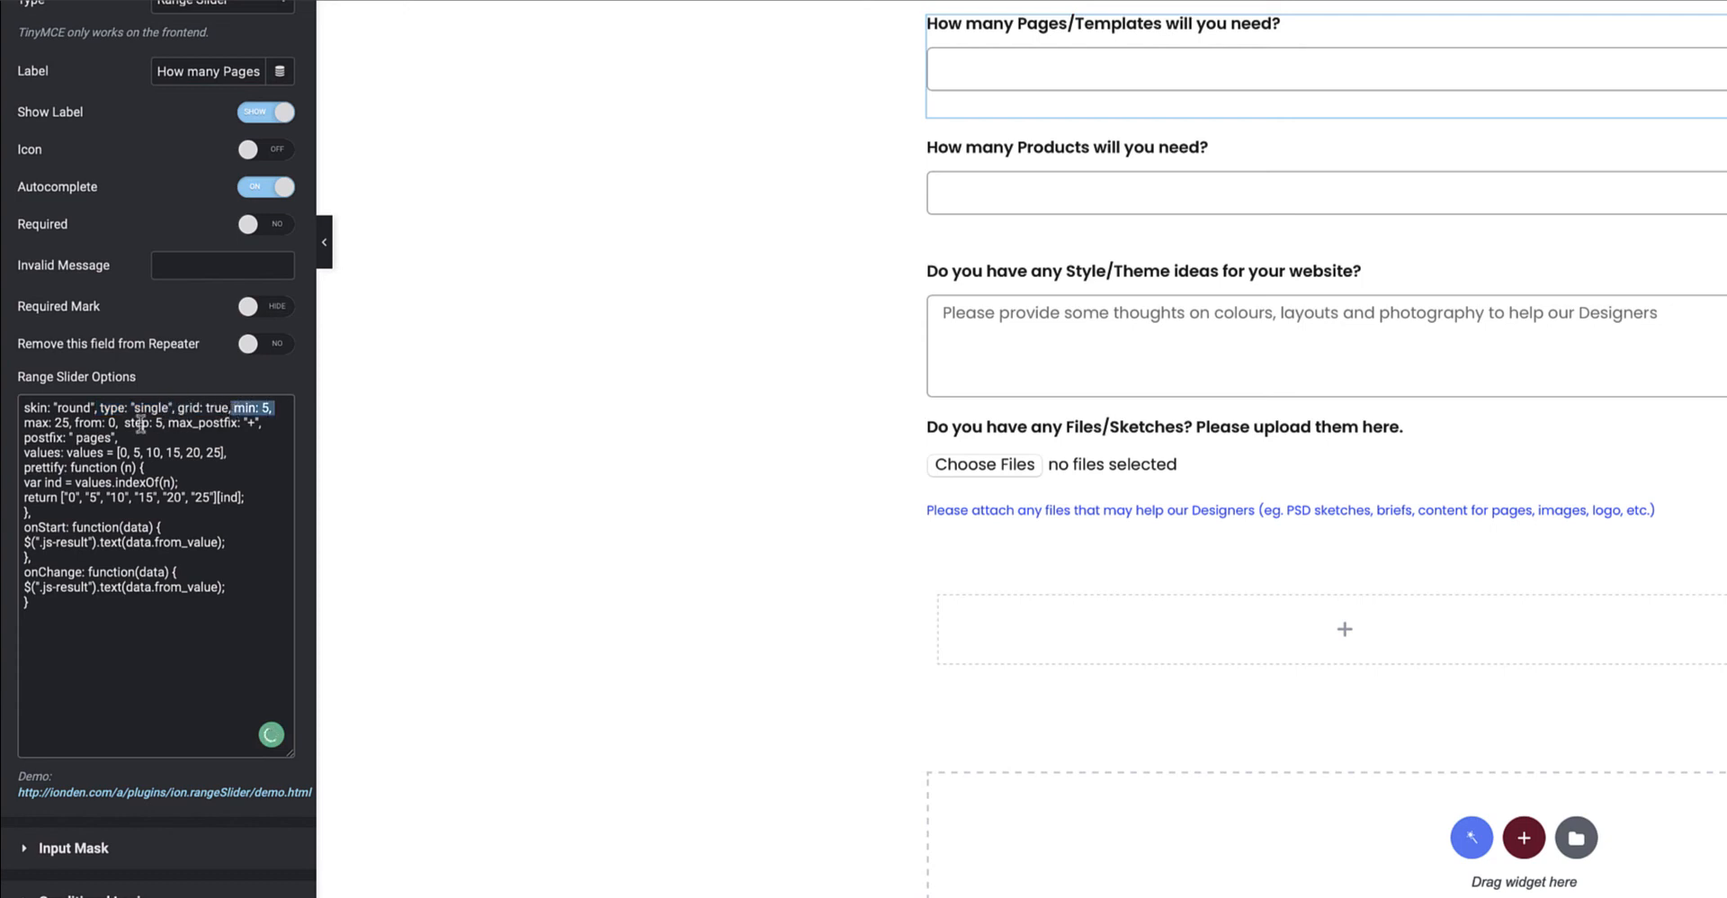
drag(70, 422, 126, 424)
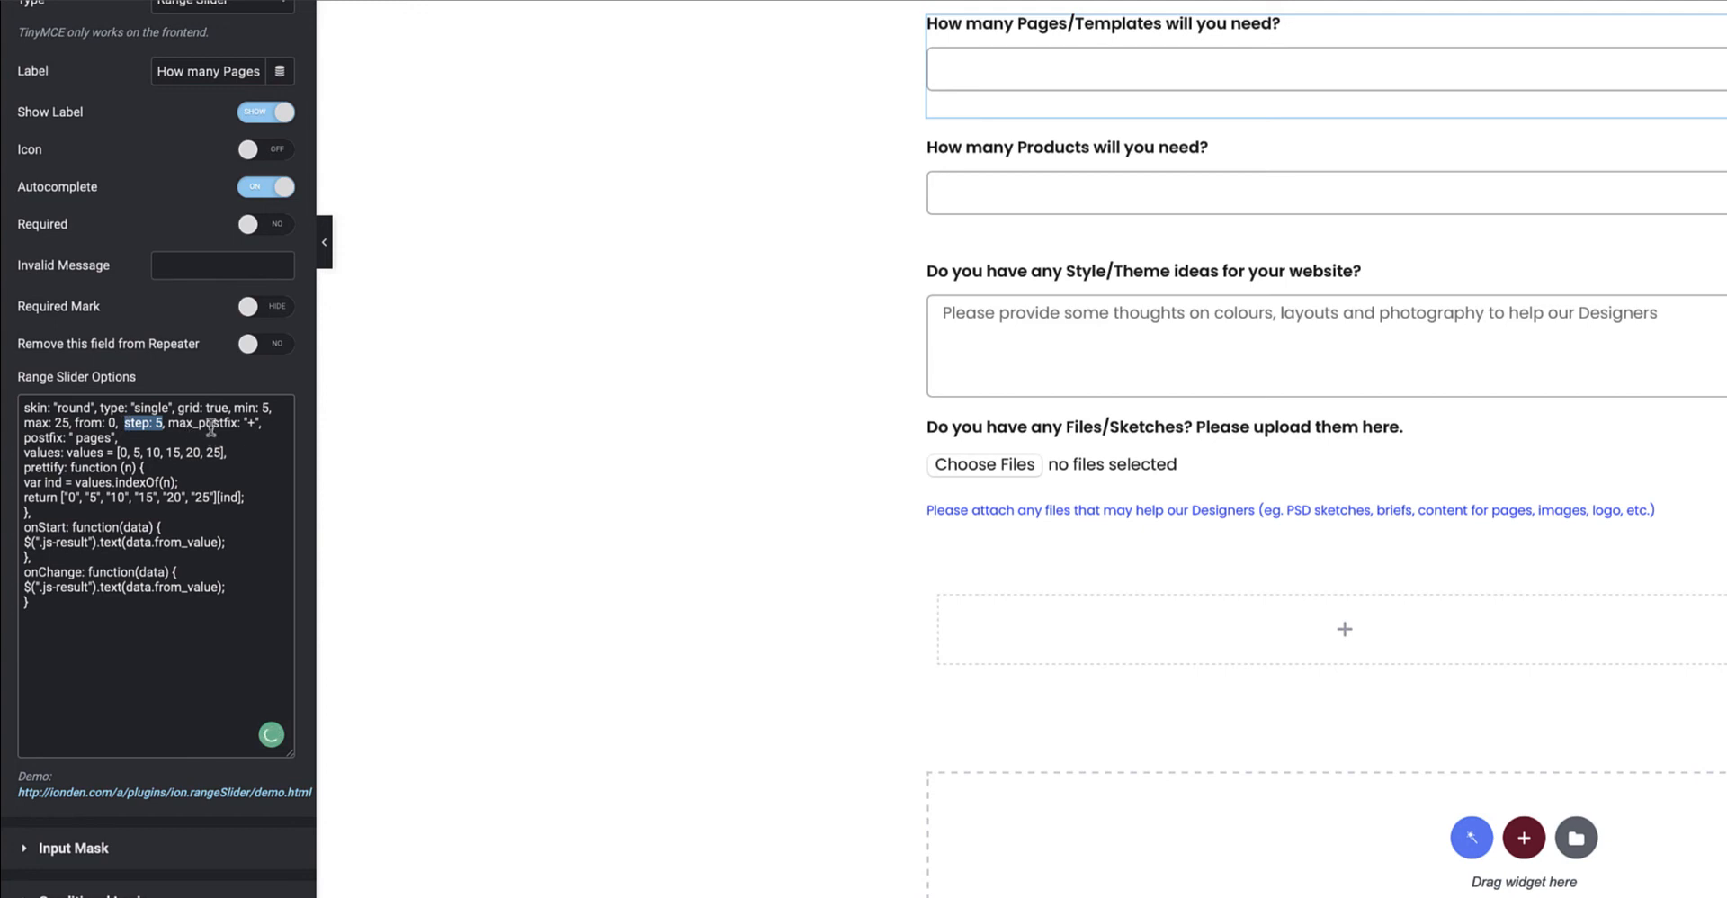
click(266, 422)
drag(265, 423, 244, 423)
click(73, 454)
drag(118, 440, 19, 442)
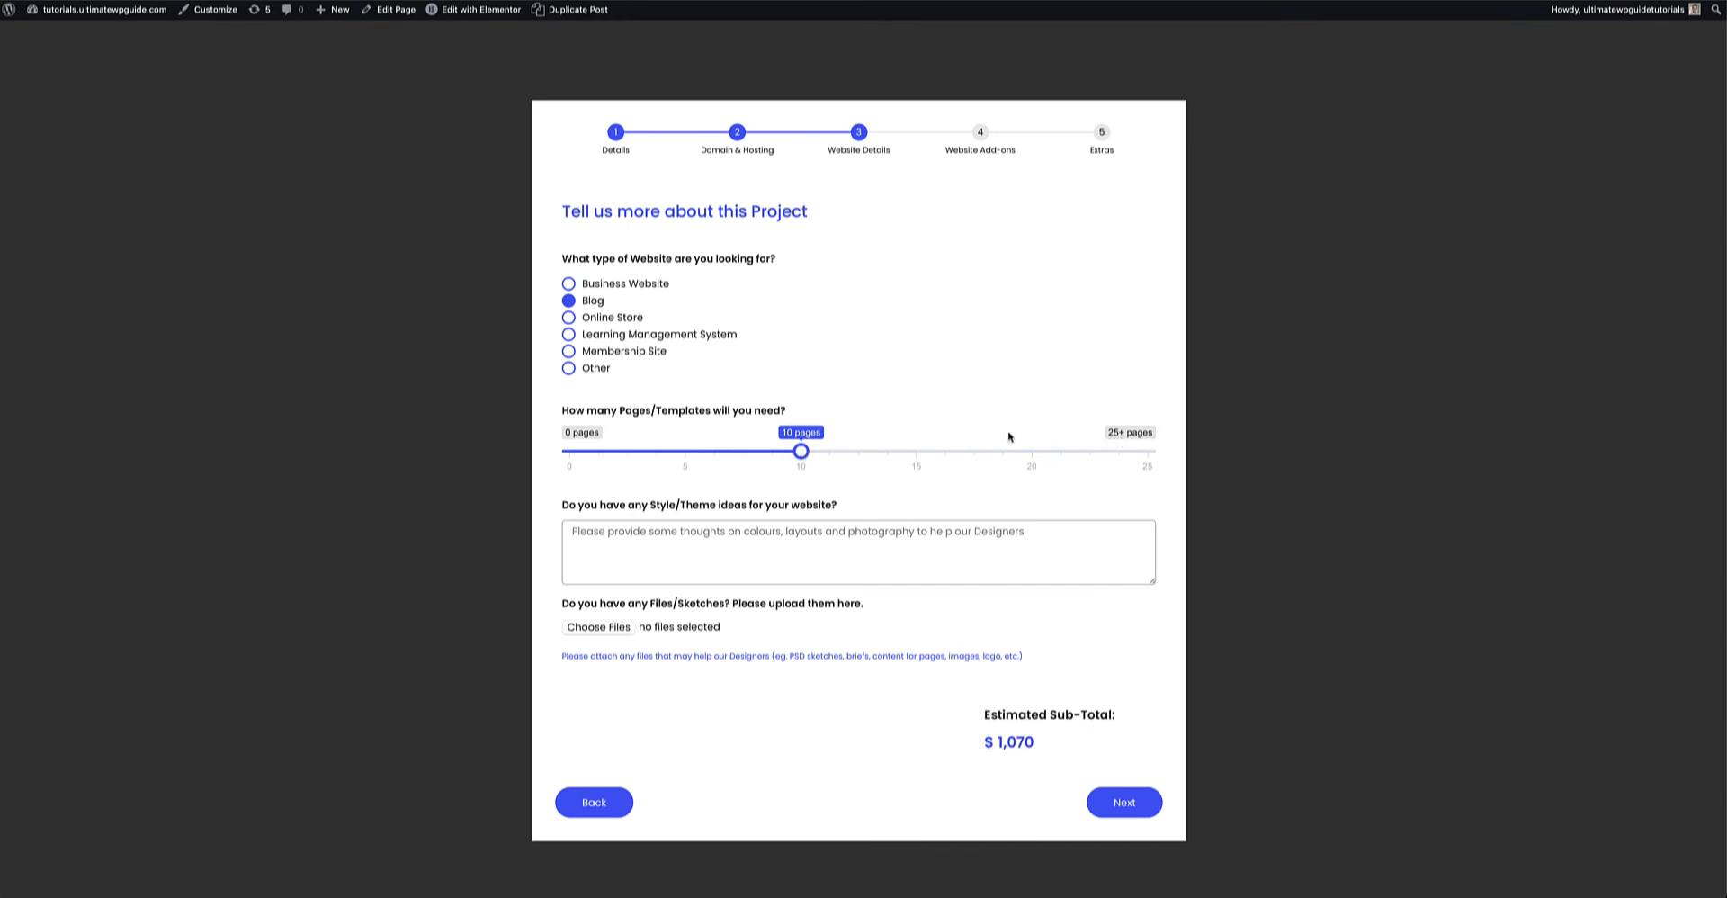
Try the live pages slider at 20 pages and back at 10, and examine the values array in its code.
drag(801, 451, 1032, 451)
click(843, 466)
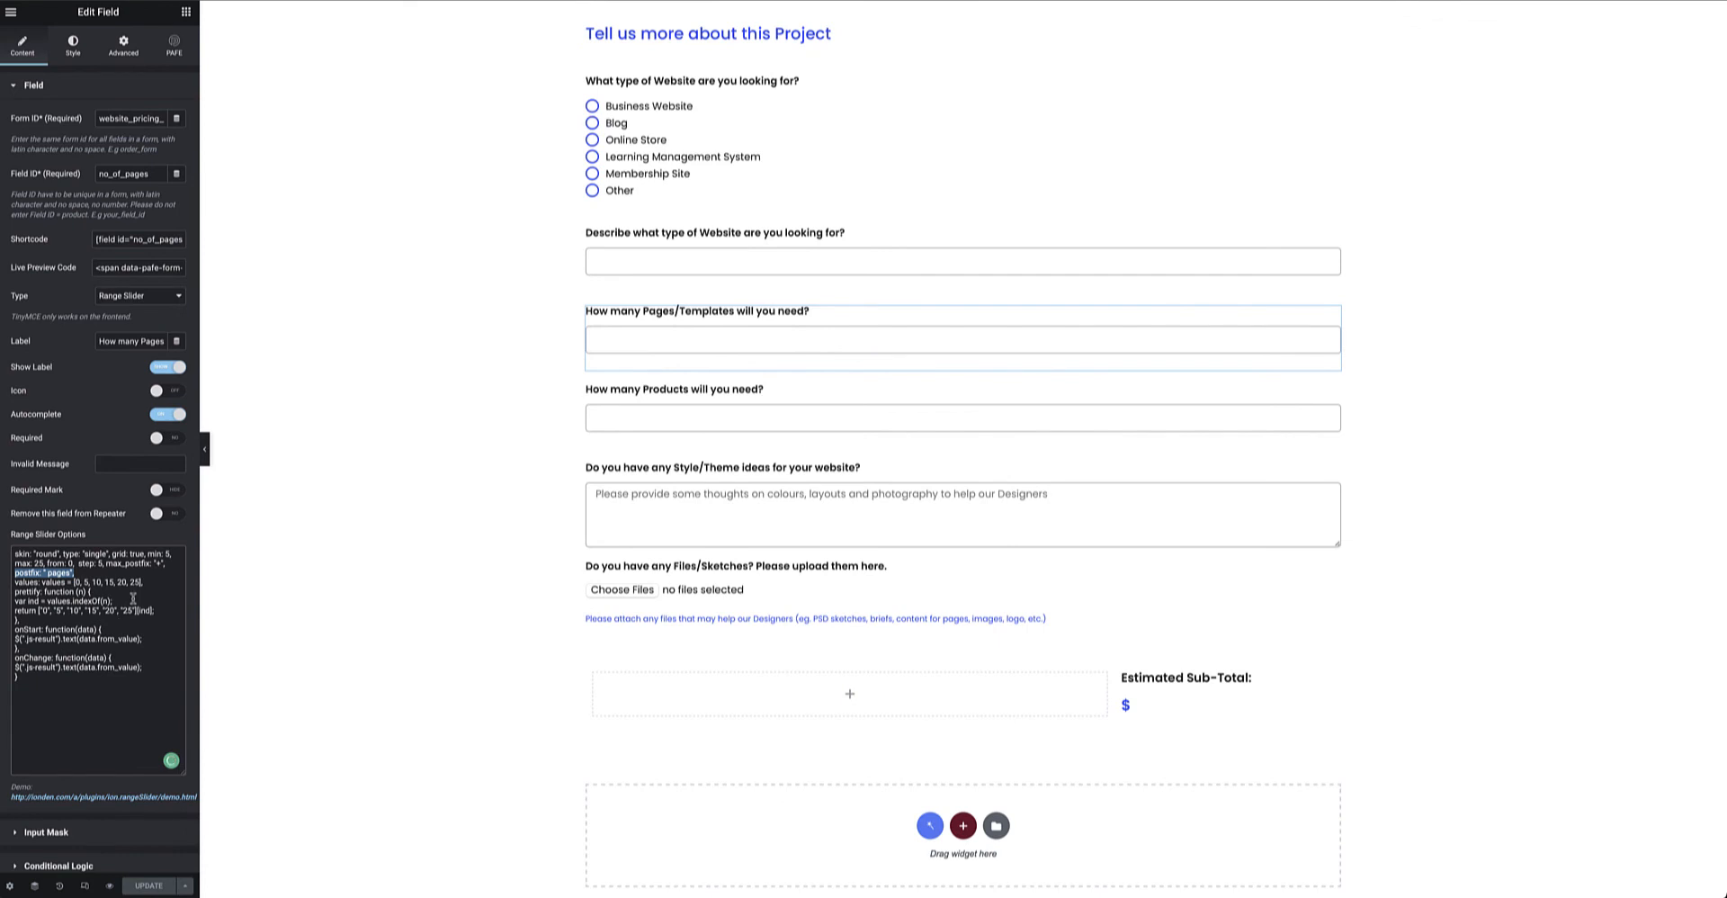
click(81, 573)
mouse_move(13, 582)
mouse_down()
mouse_move(146, 582)
mouse_move(13, 586)
mouse_up()
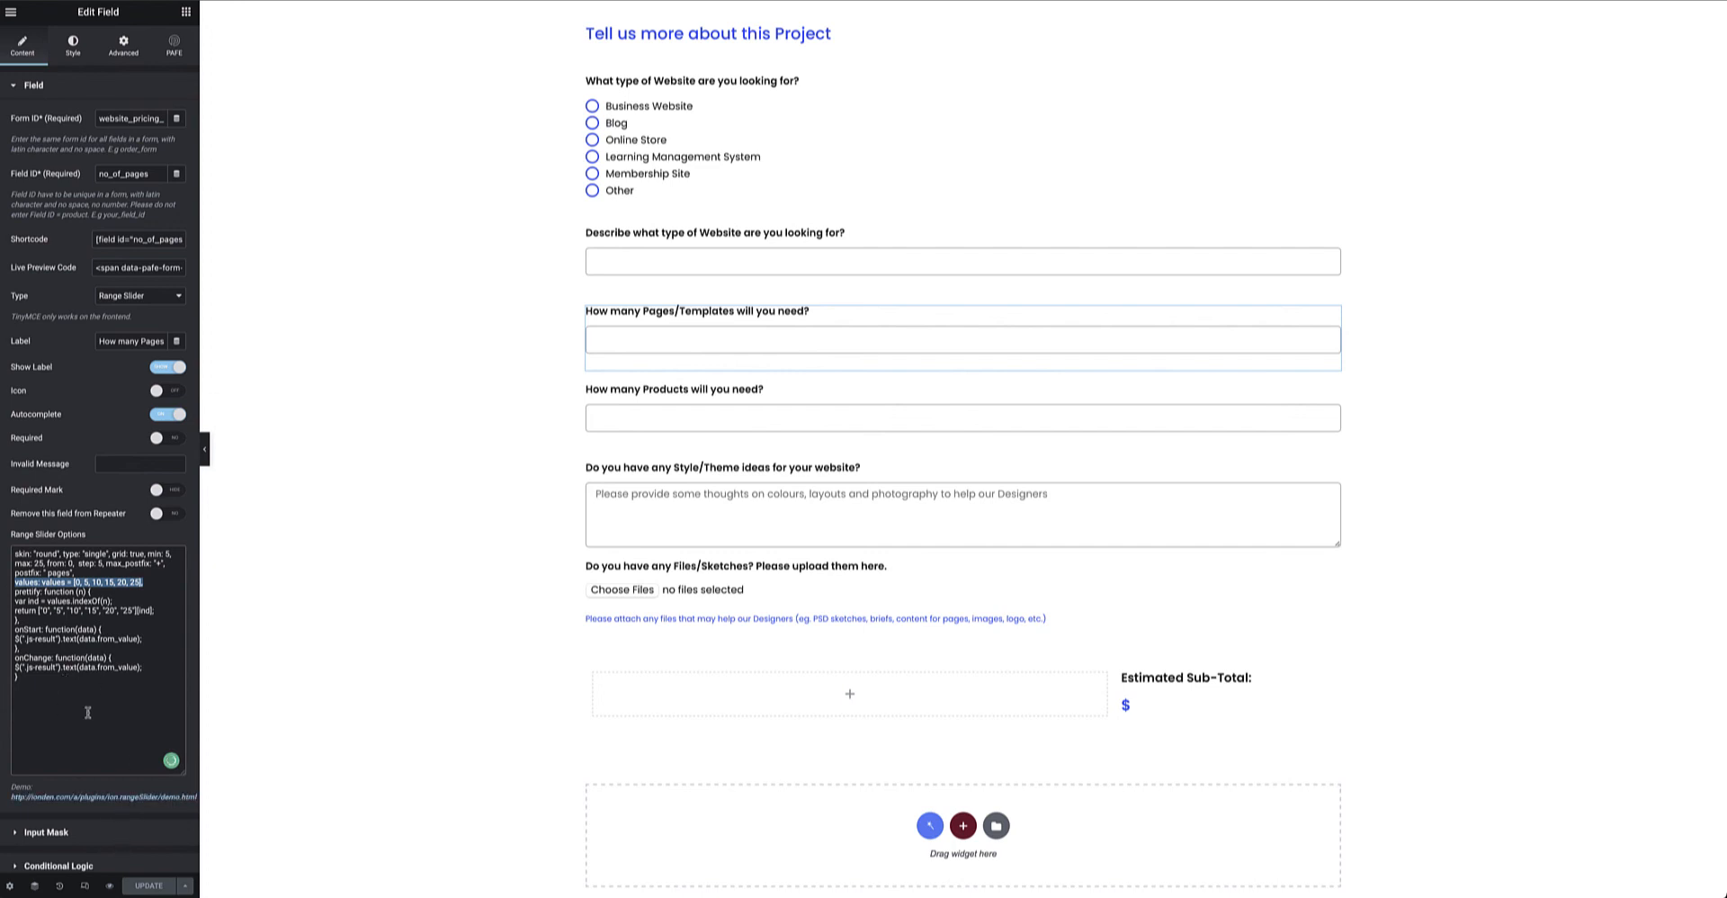
click(130, 631)
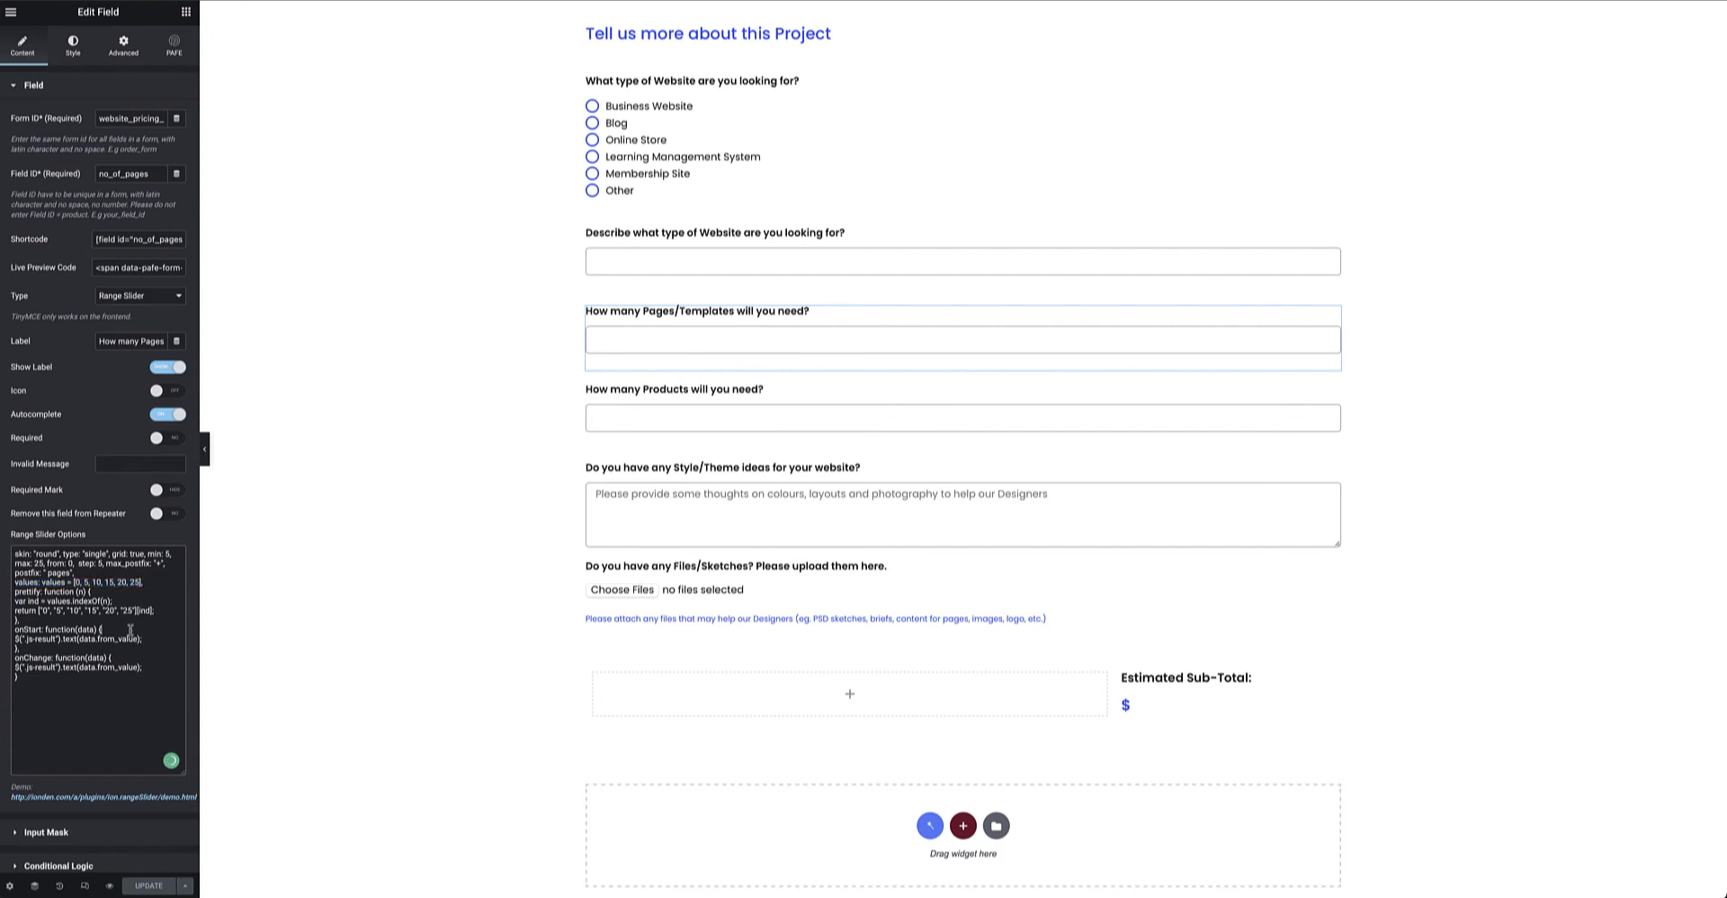
Open the "How many Products" field and examine its Range Slider Options: grid, step, postfix, values array and return labels.
click(797, 397)
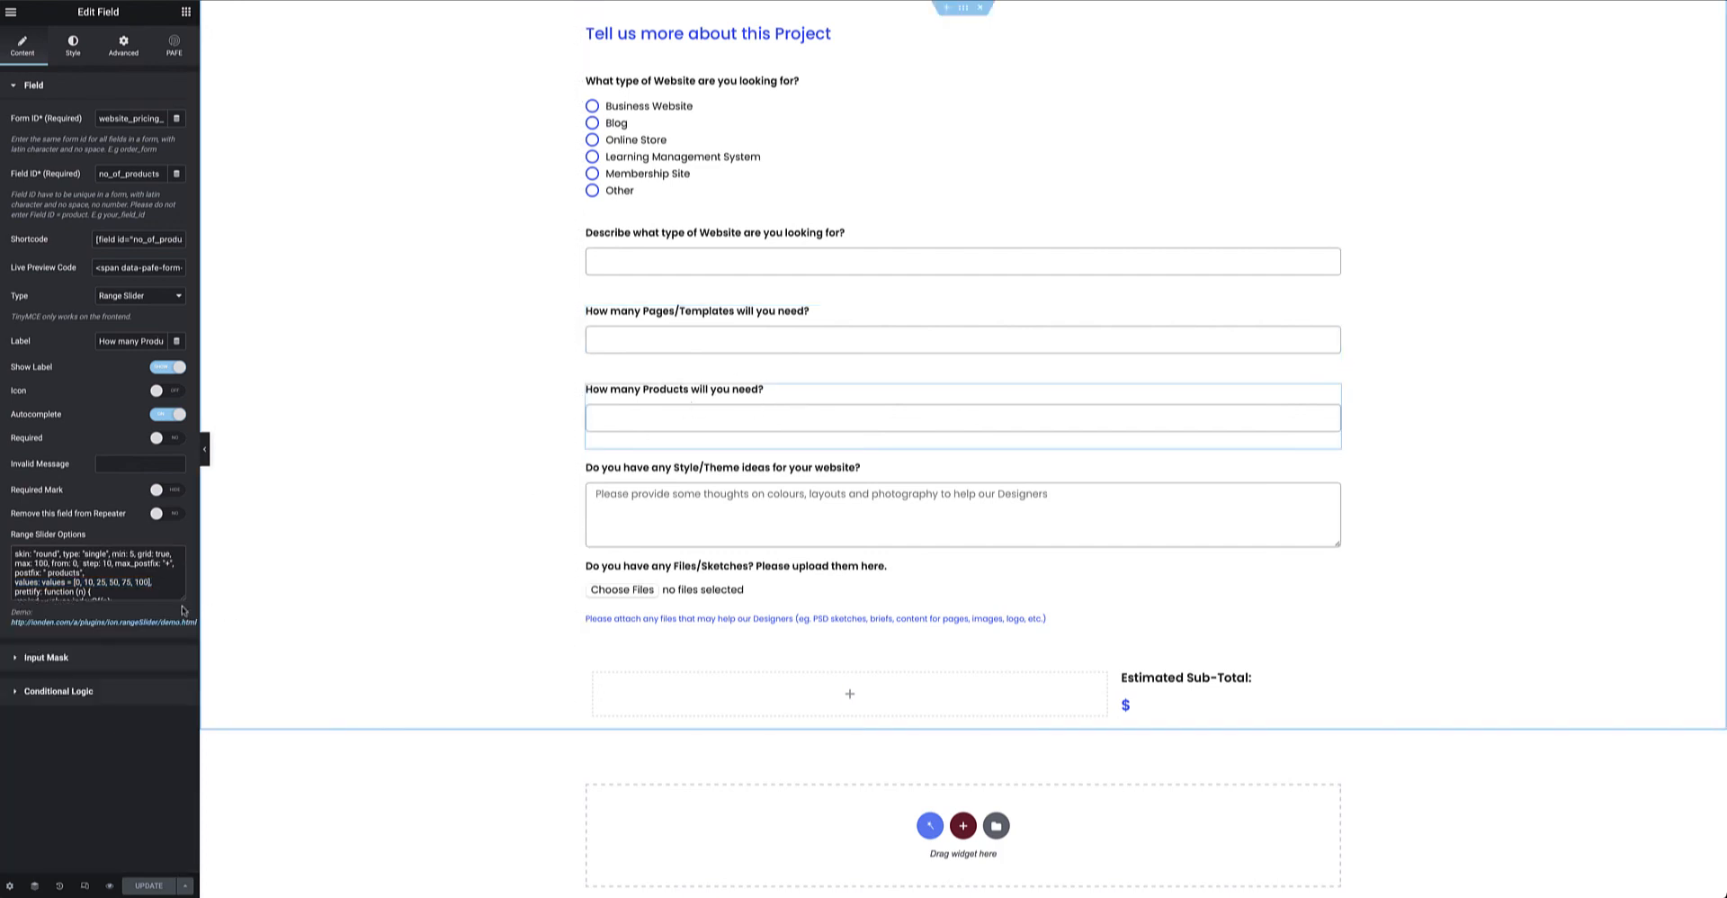
click(39, 573)
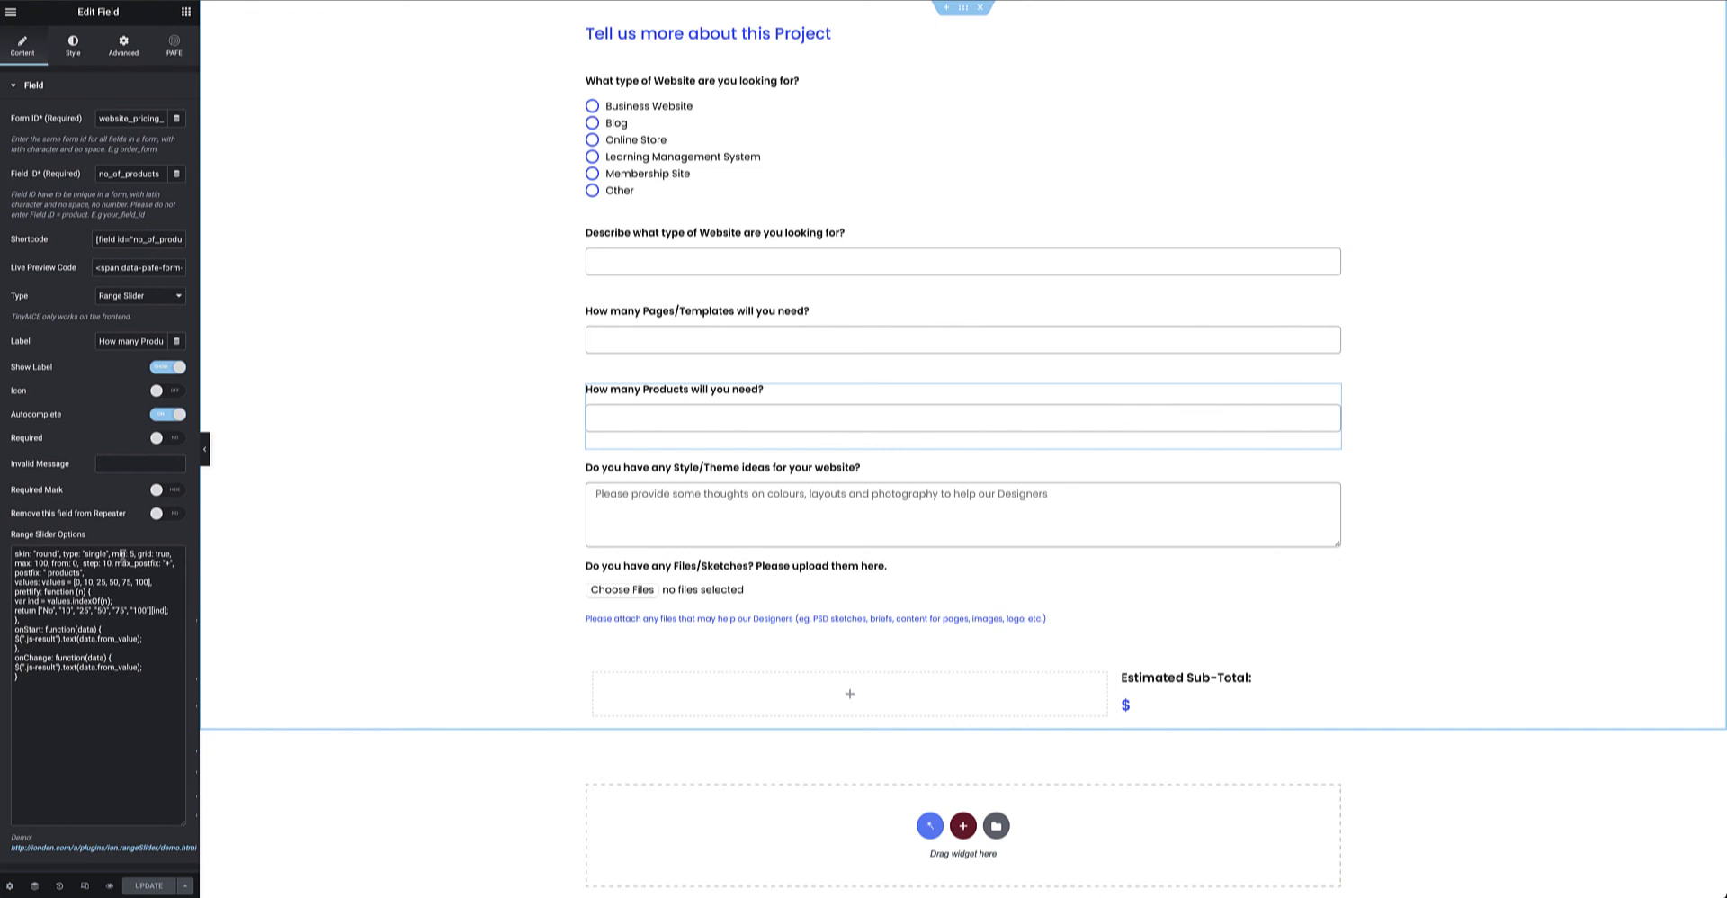
drag(175, 554, 139, 554)
click(133, 556)
double_click(106, 563)
click(144, 568)
drag(90, 573, 14, 573)
drag(152, 582, 139, 613)
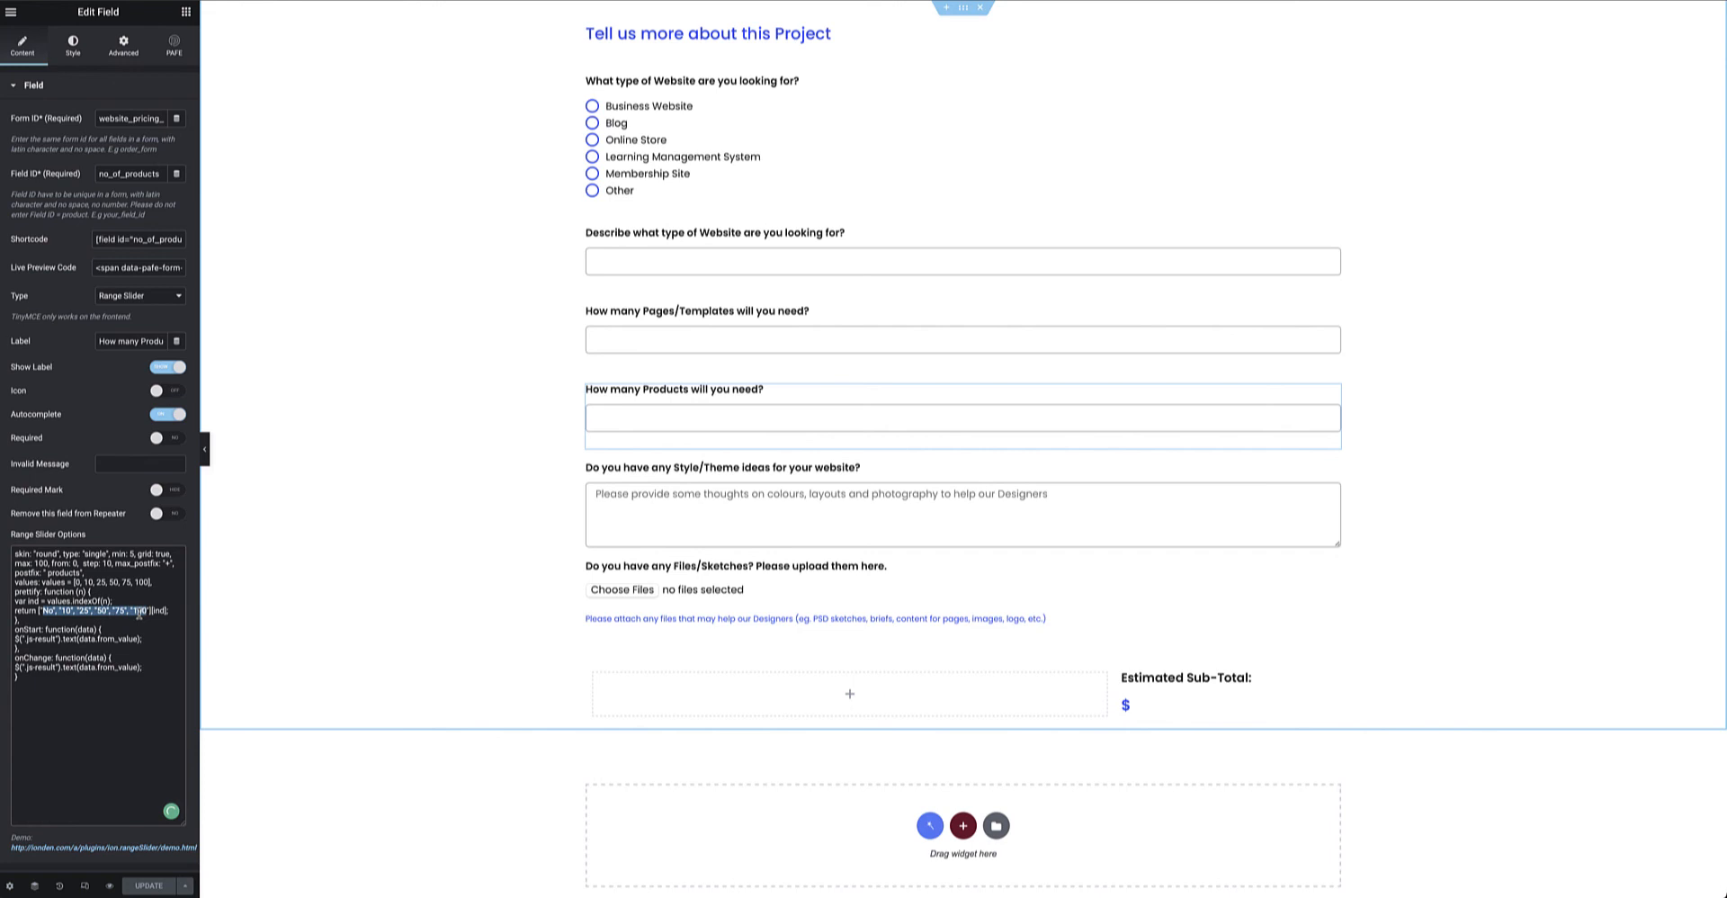
click(52, 612)
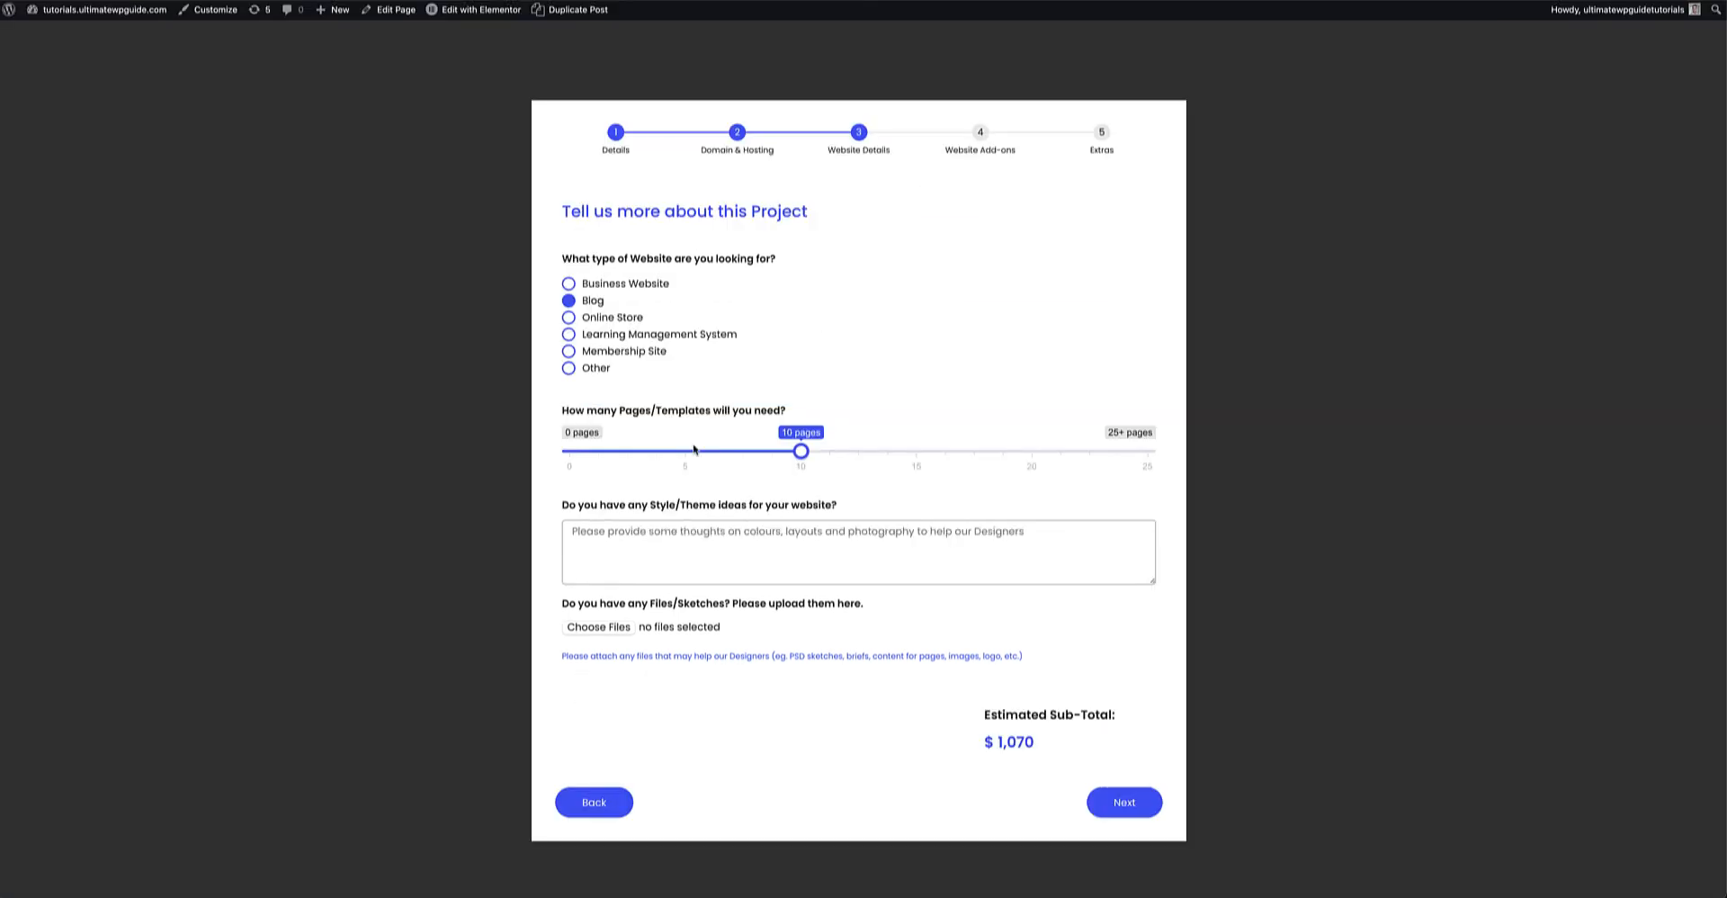
On the live form, choose Online Store as the website type and try raising the products slider above No products.
click(617, 318)
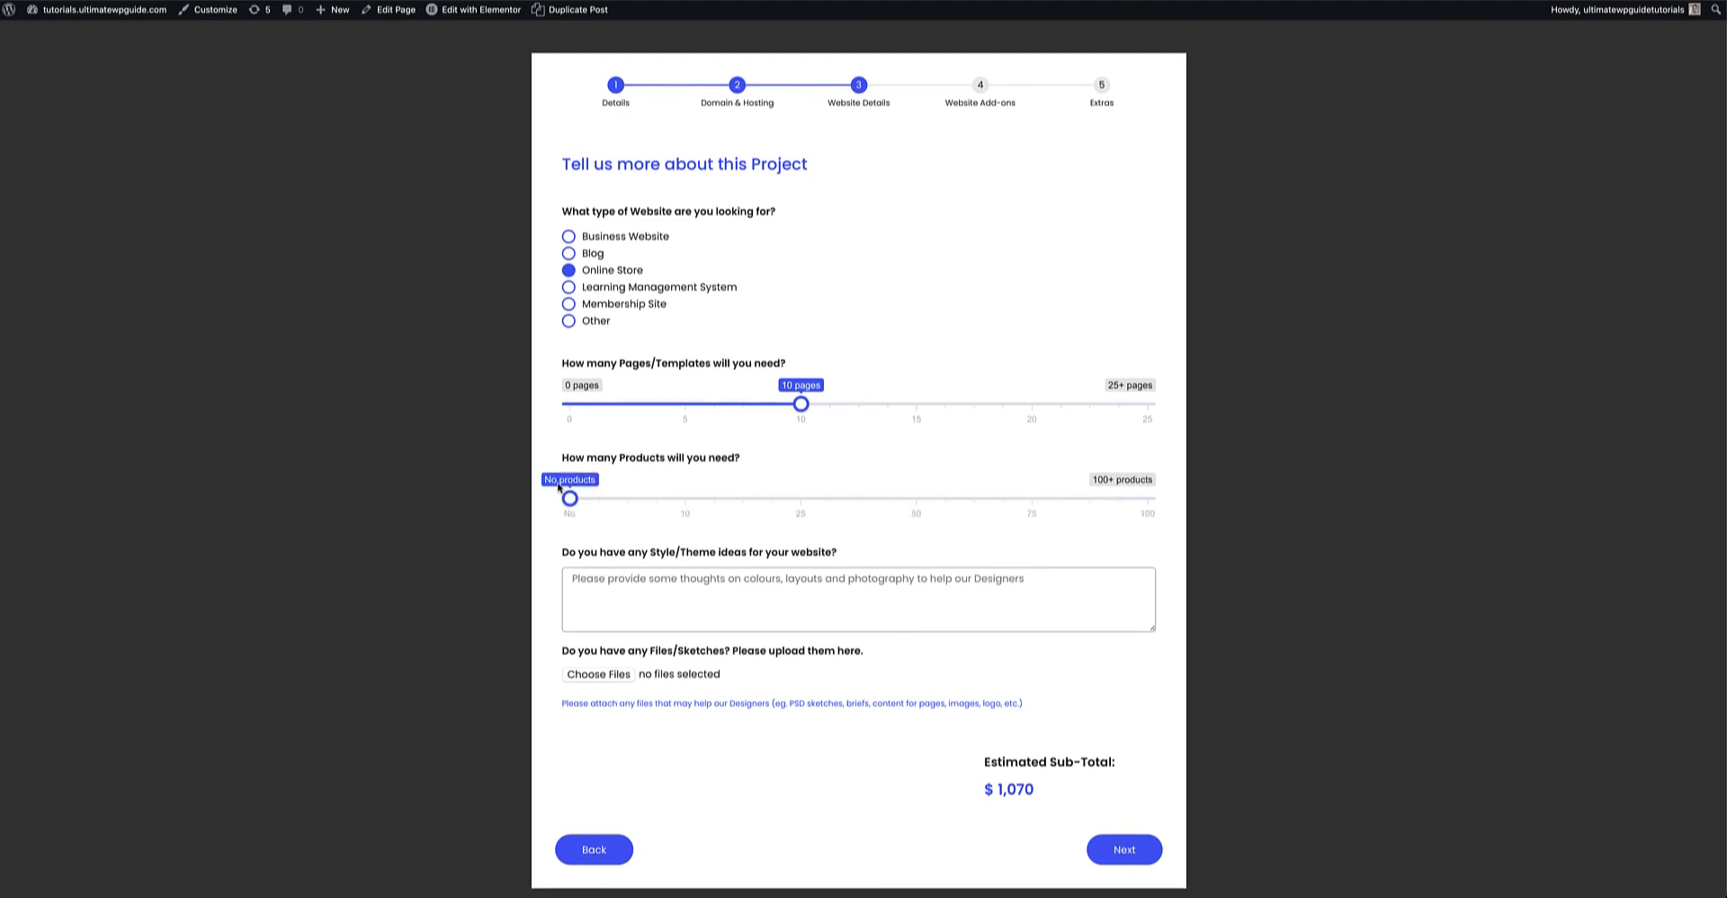
drag(571, 502, 1032, 500)
click(1161, 526)
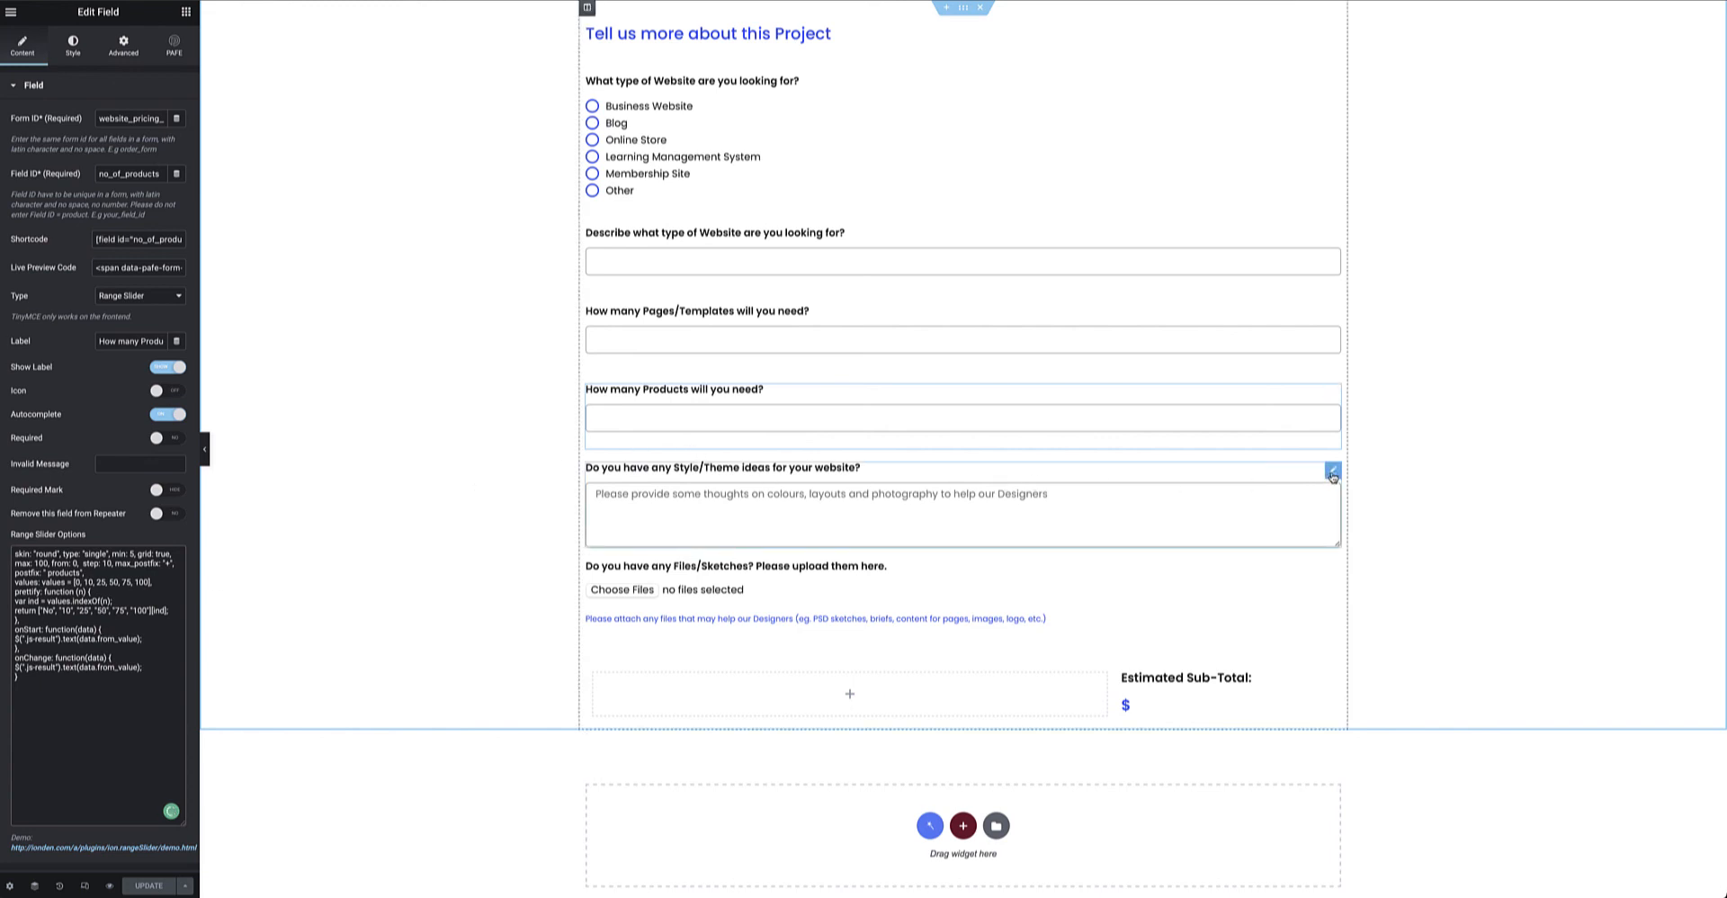
Open the settings of the "Do you have any Style/Theme ideas for your website?" field.
click(1332, 473)
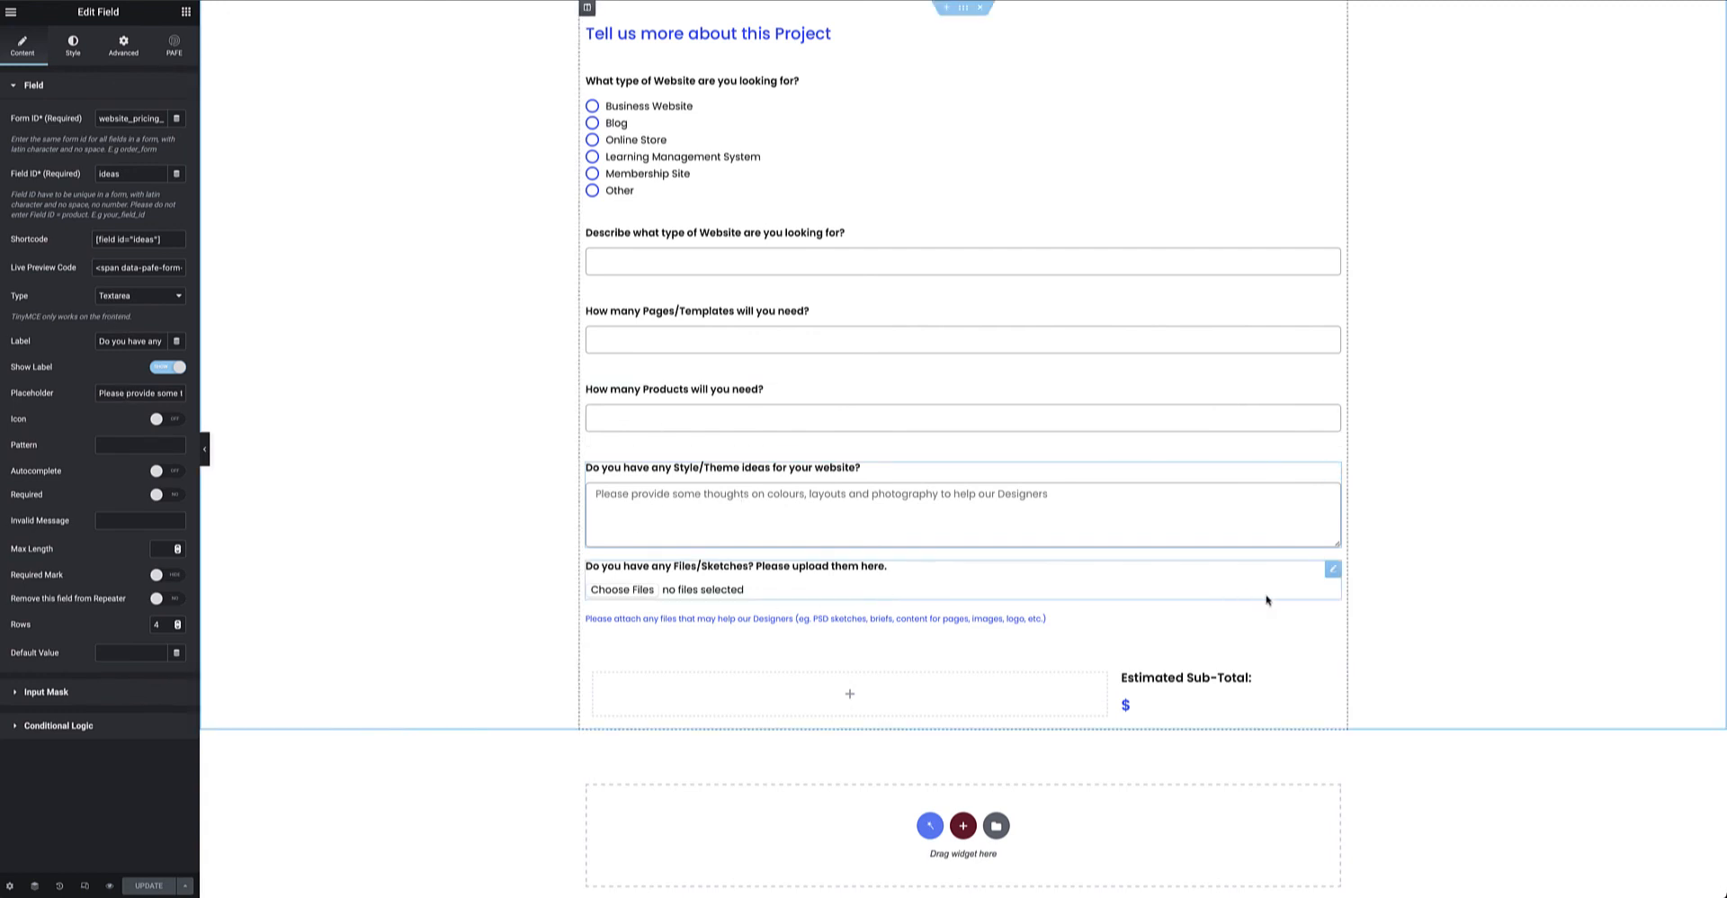
Open the file upload field's settings and examine its maximum file size, size error message and allowed file types.
click(1332, 568)
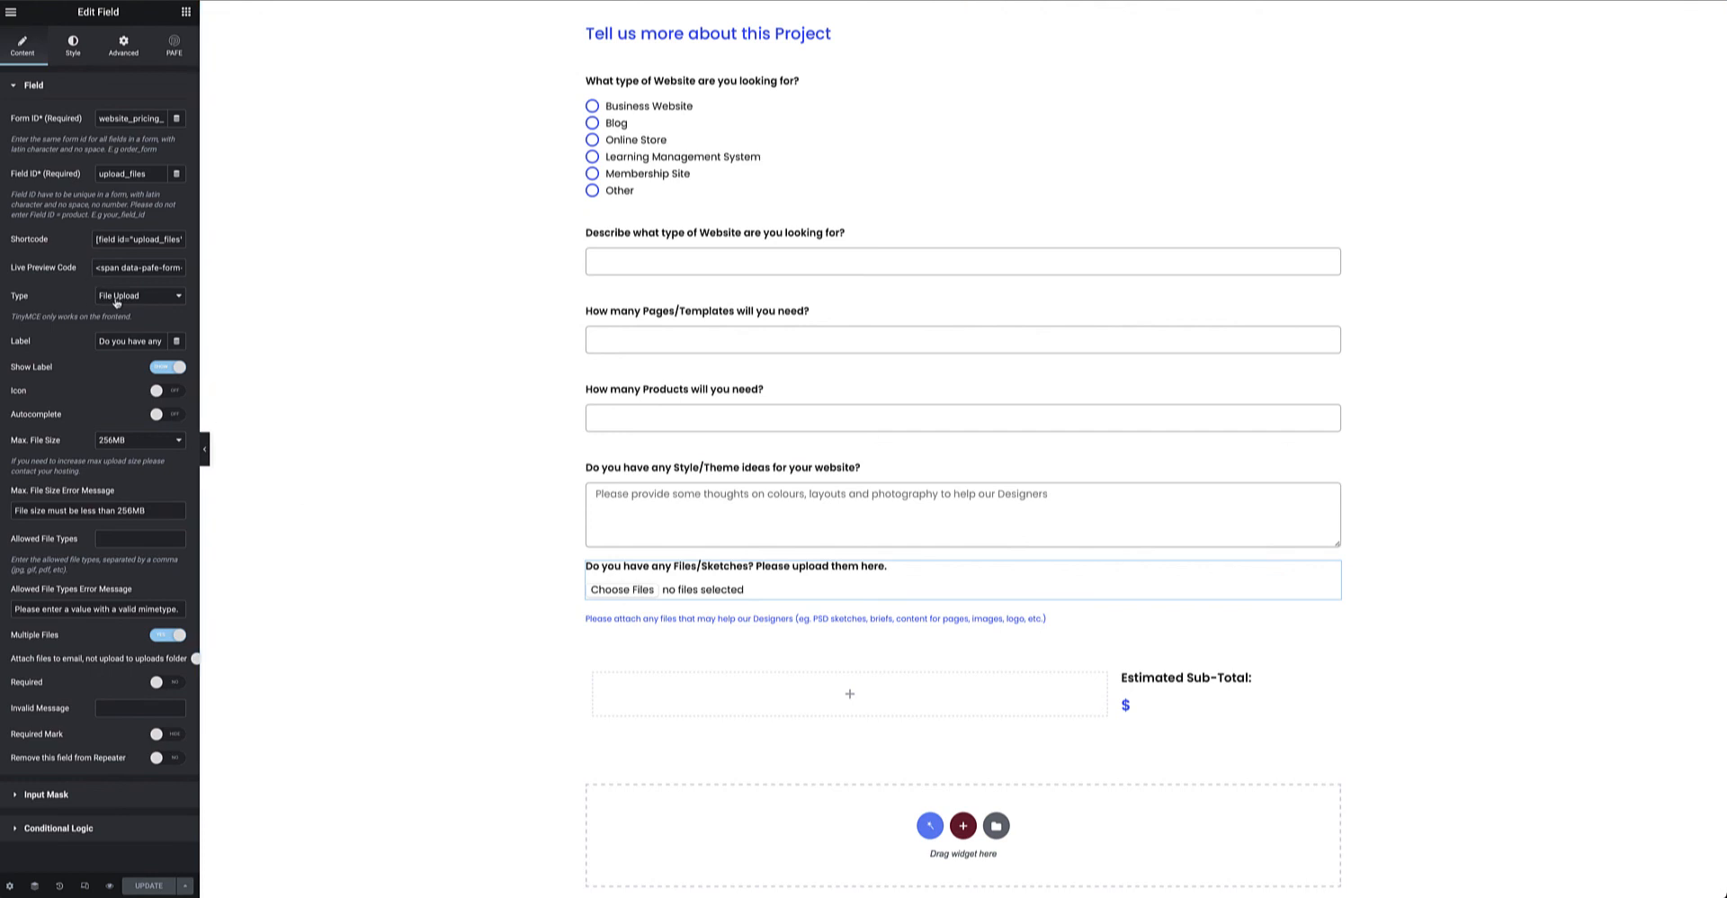
click(142, 440)
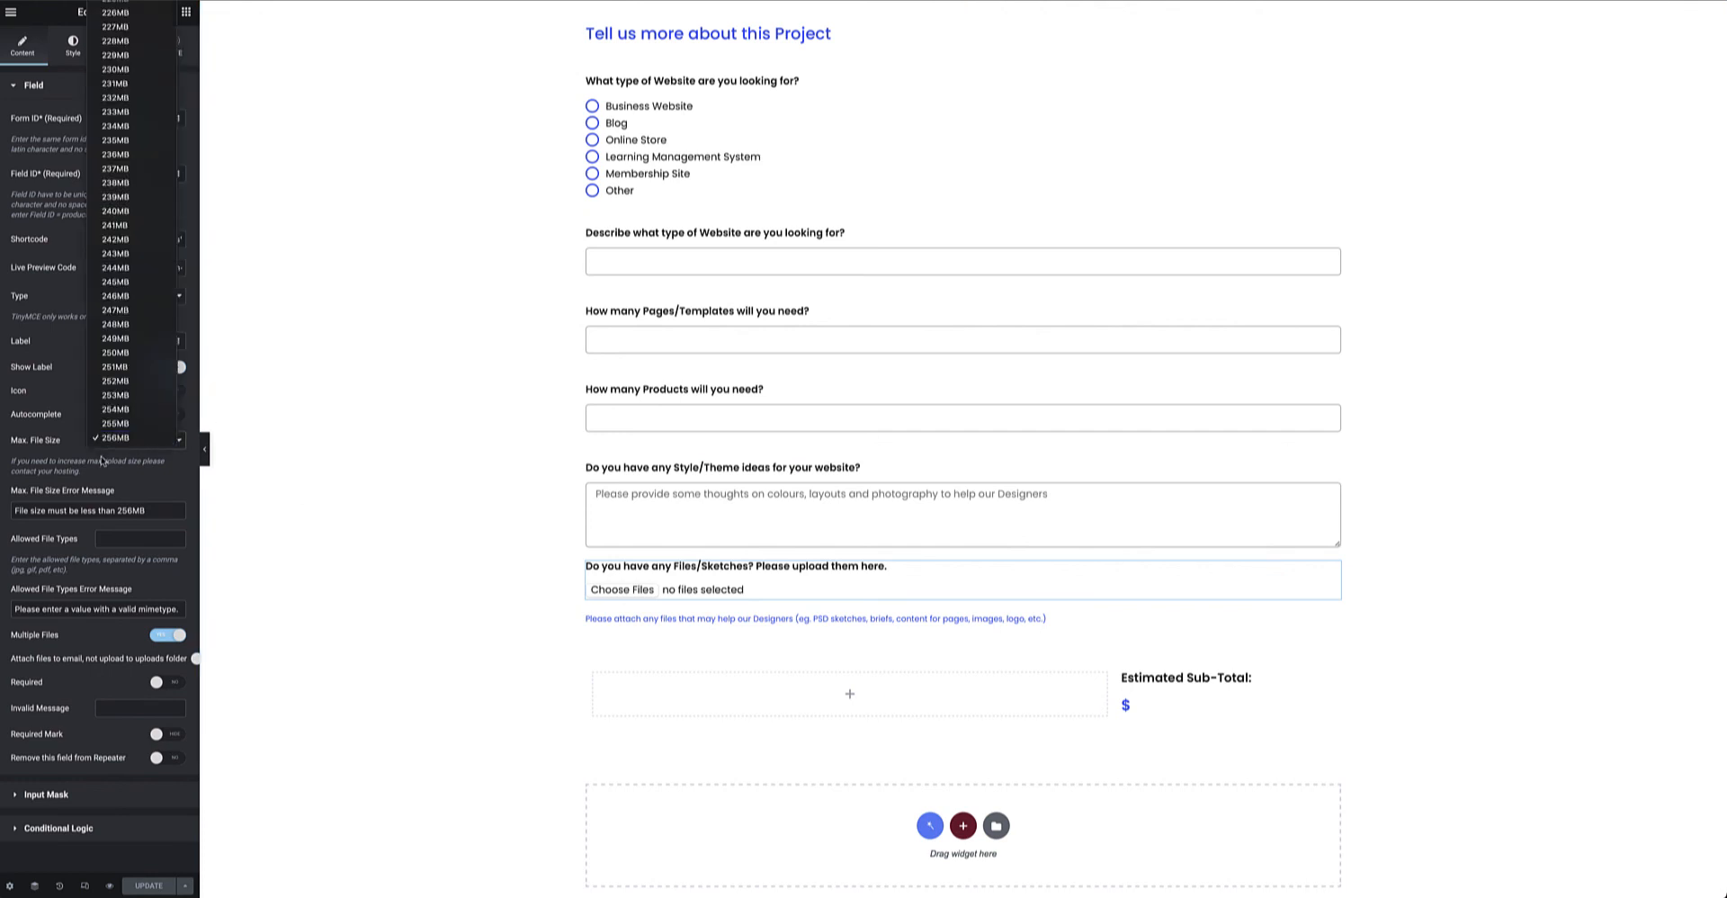
click(63, 433)
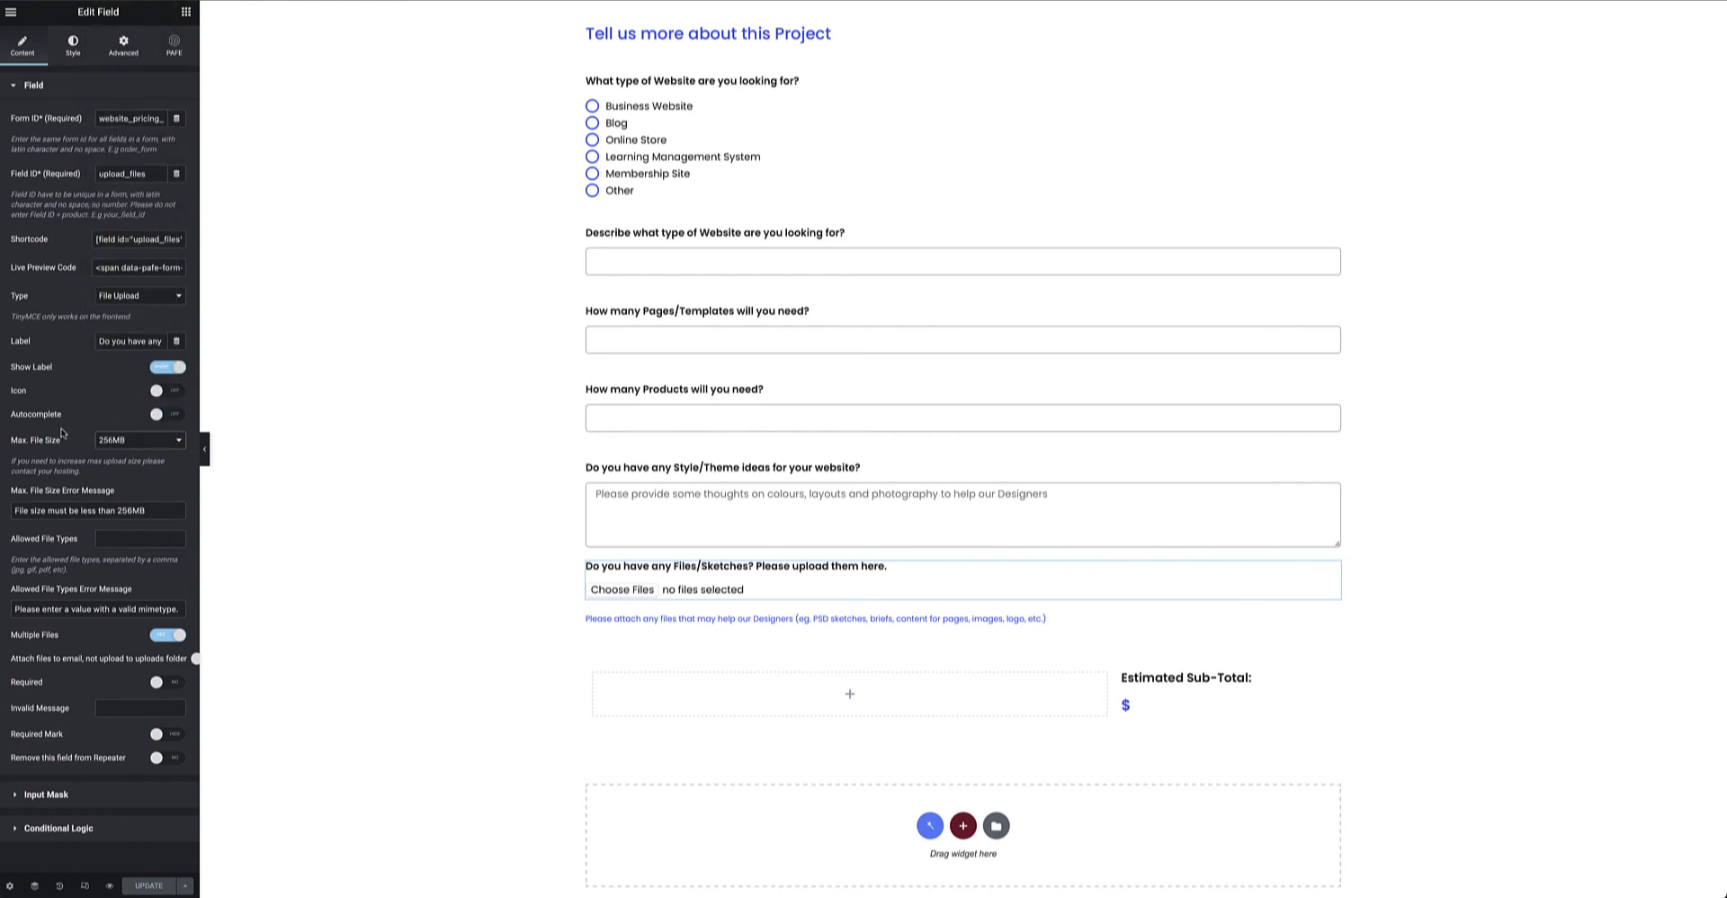
drag(146, 510, 3, 510)
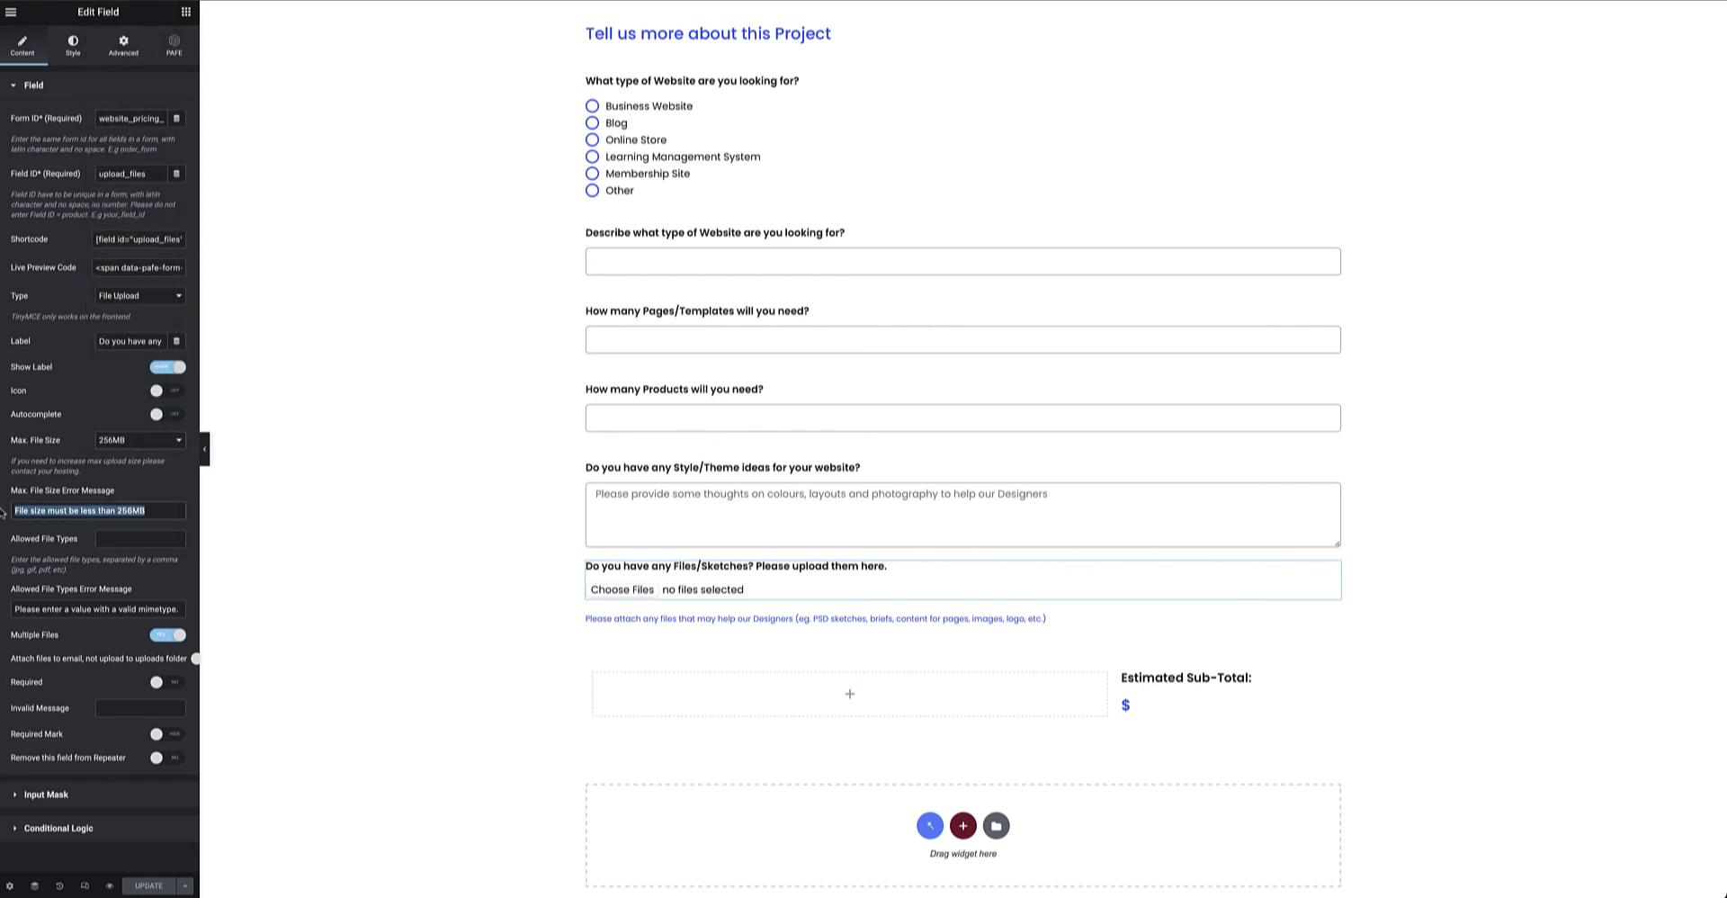
click(107, 542)
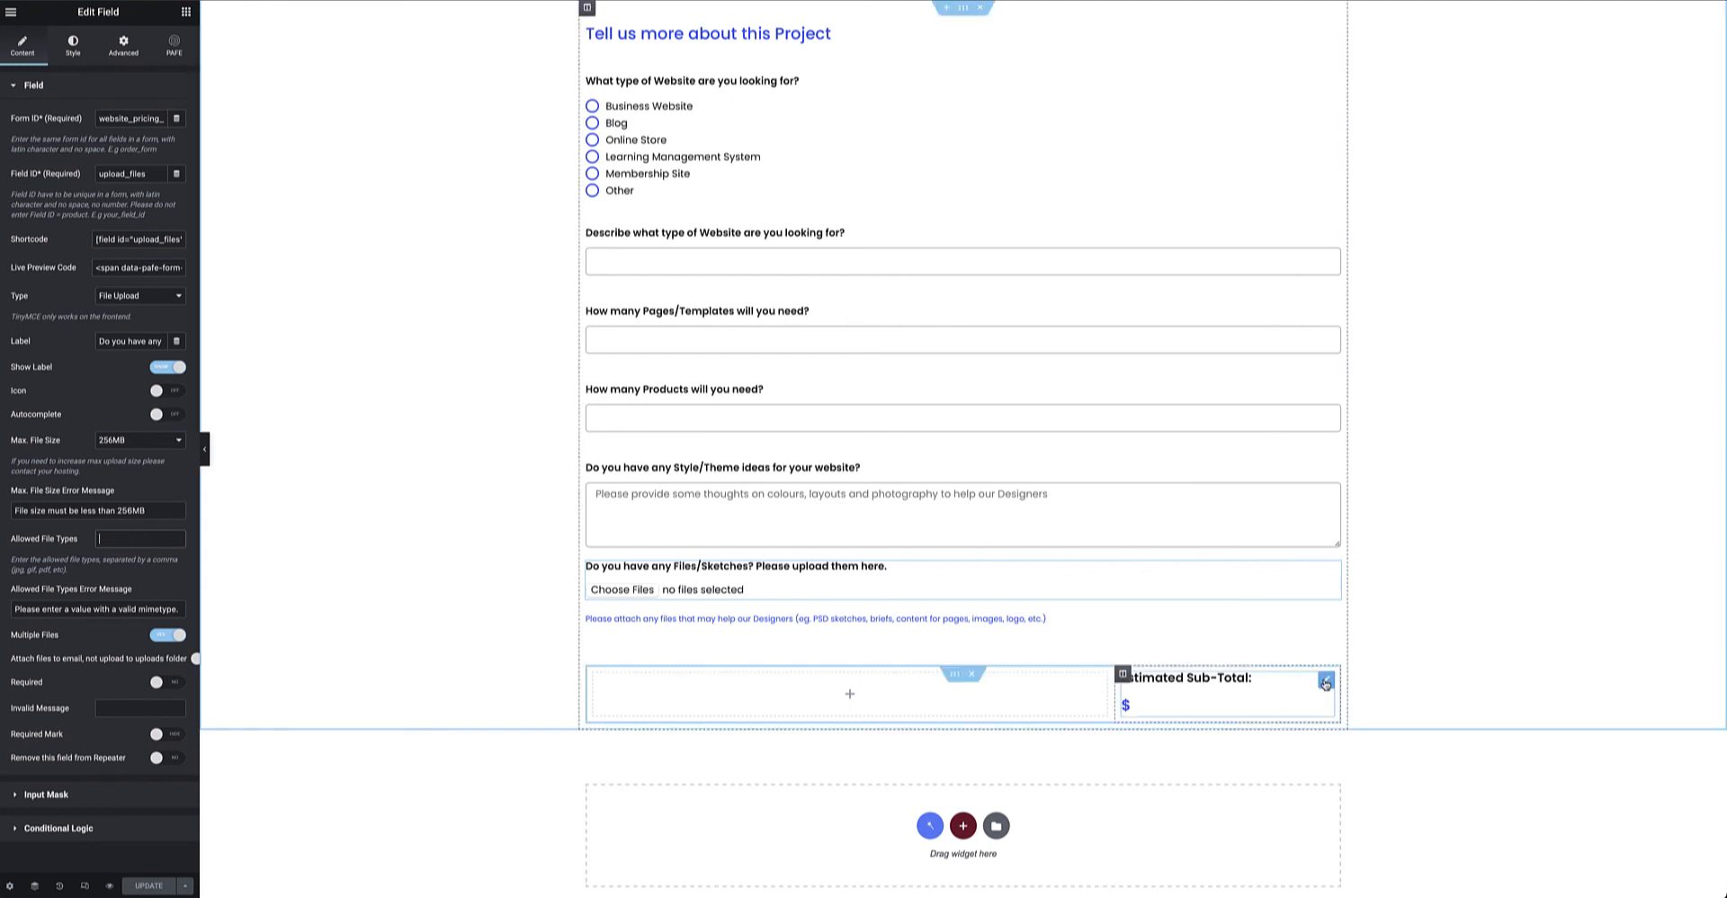
Open the Estimated Sub-Total field on the project details step and examine the field shortcodes in its calculation.
click(1325, 684)
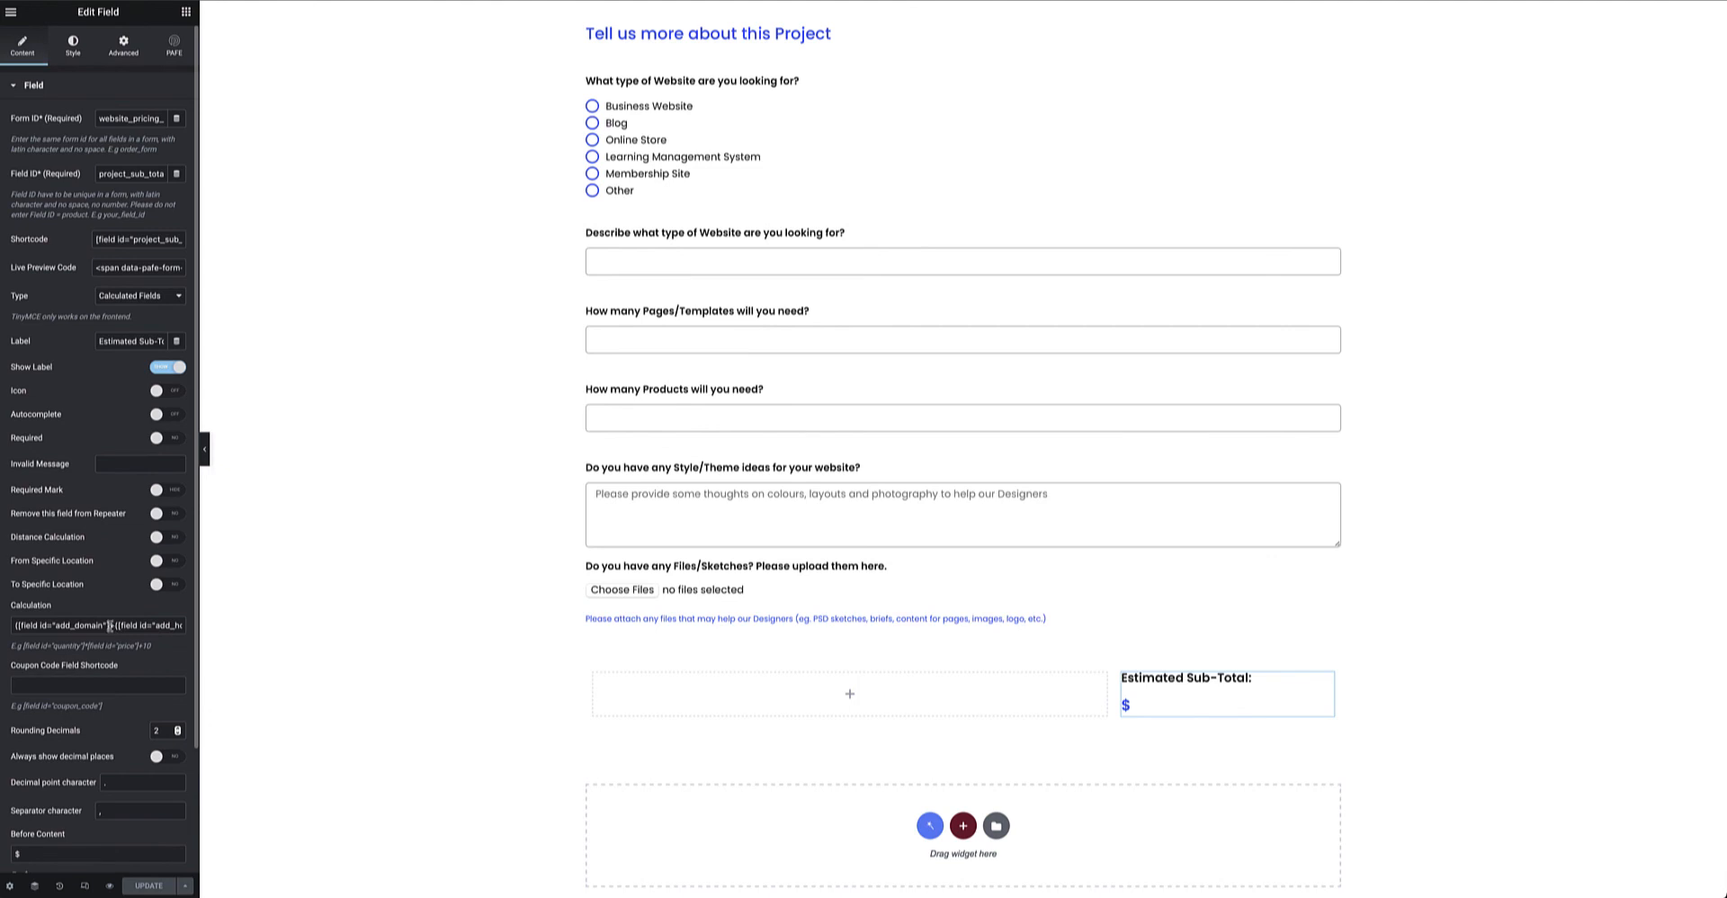
drag(110, 624, 17, 624)
drag(118, 625, 178, 630)
click(131, 627)
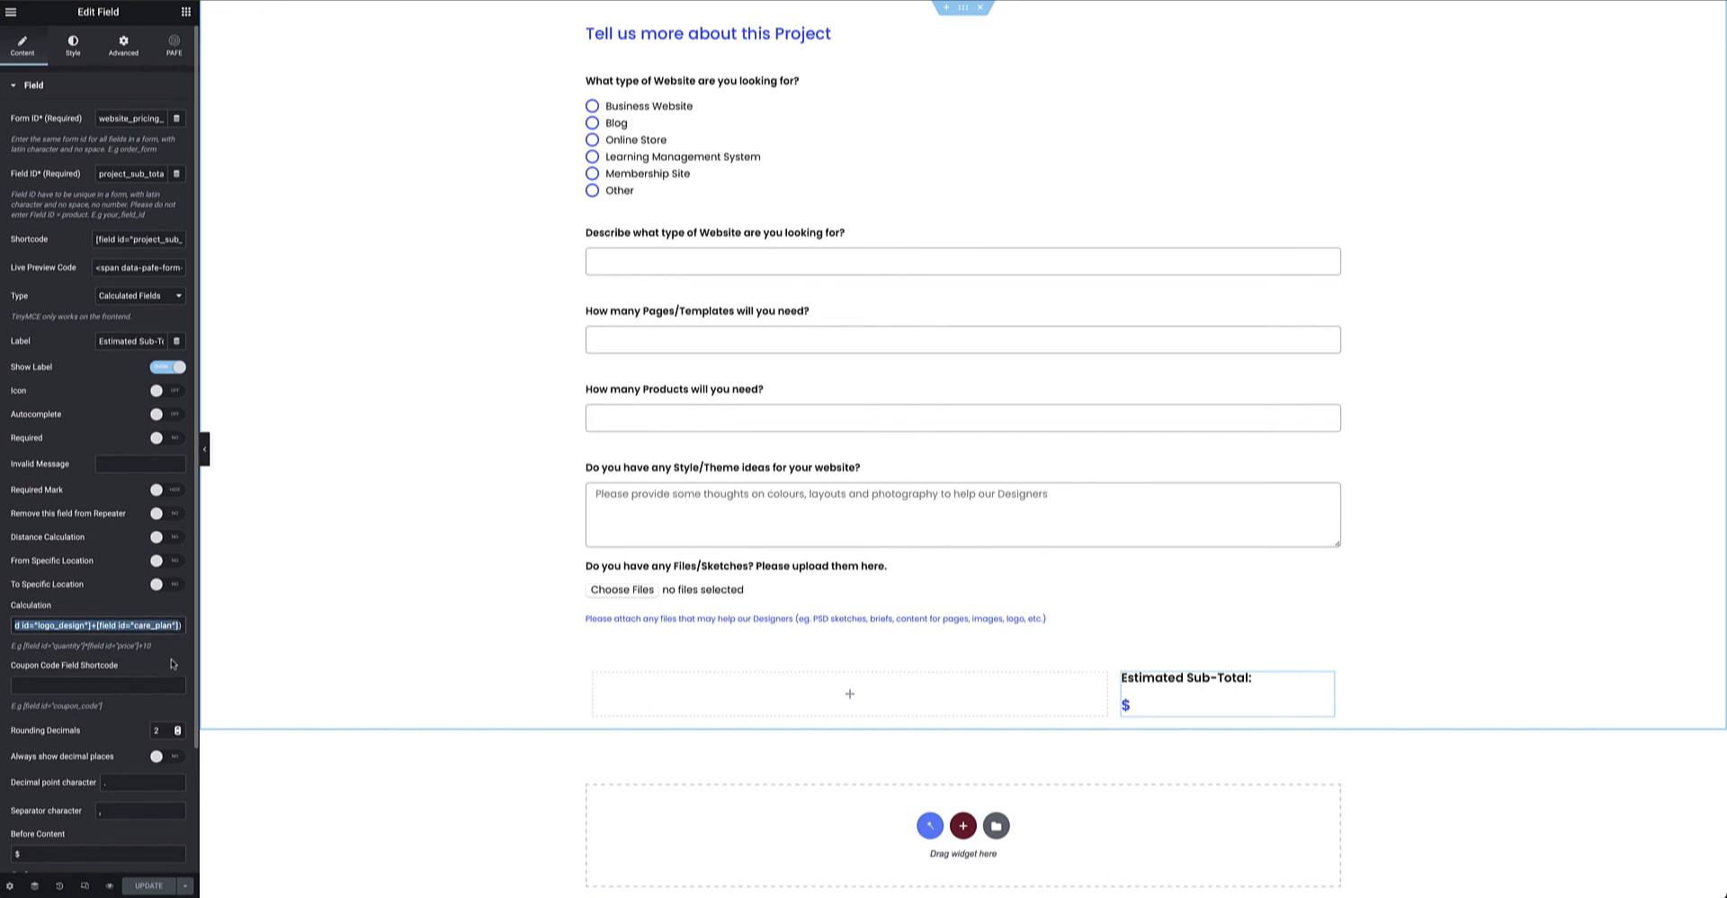
On the live form, advance to Website Add-ons and try the Stock Images slider at 10, 1 and 8, then the Copywriting slider.
key(ctrl+Tab)
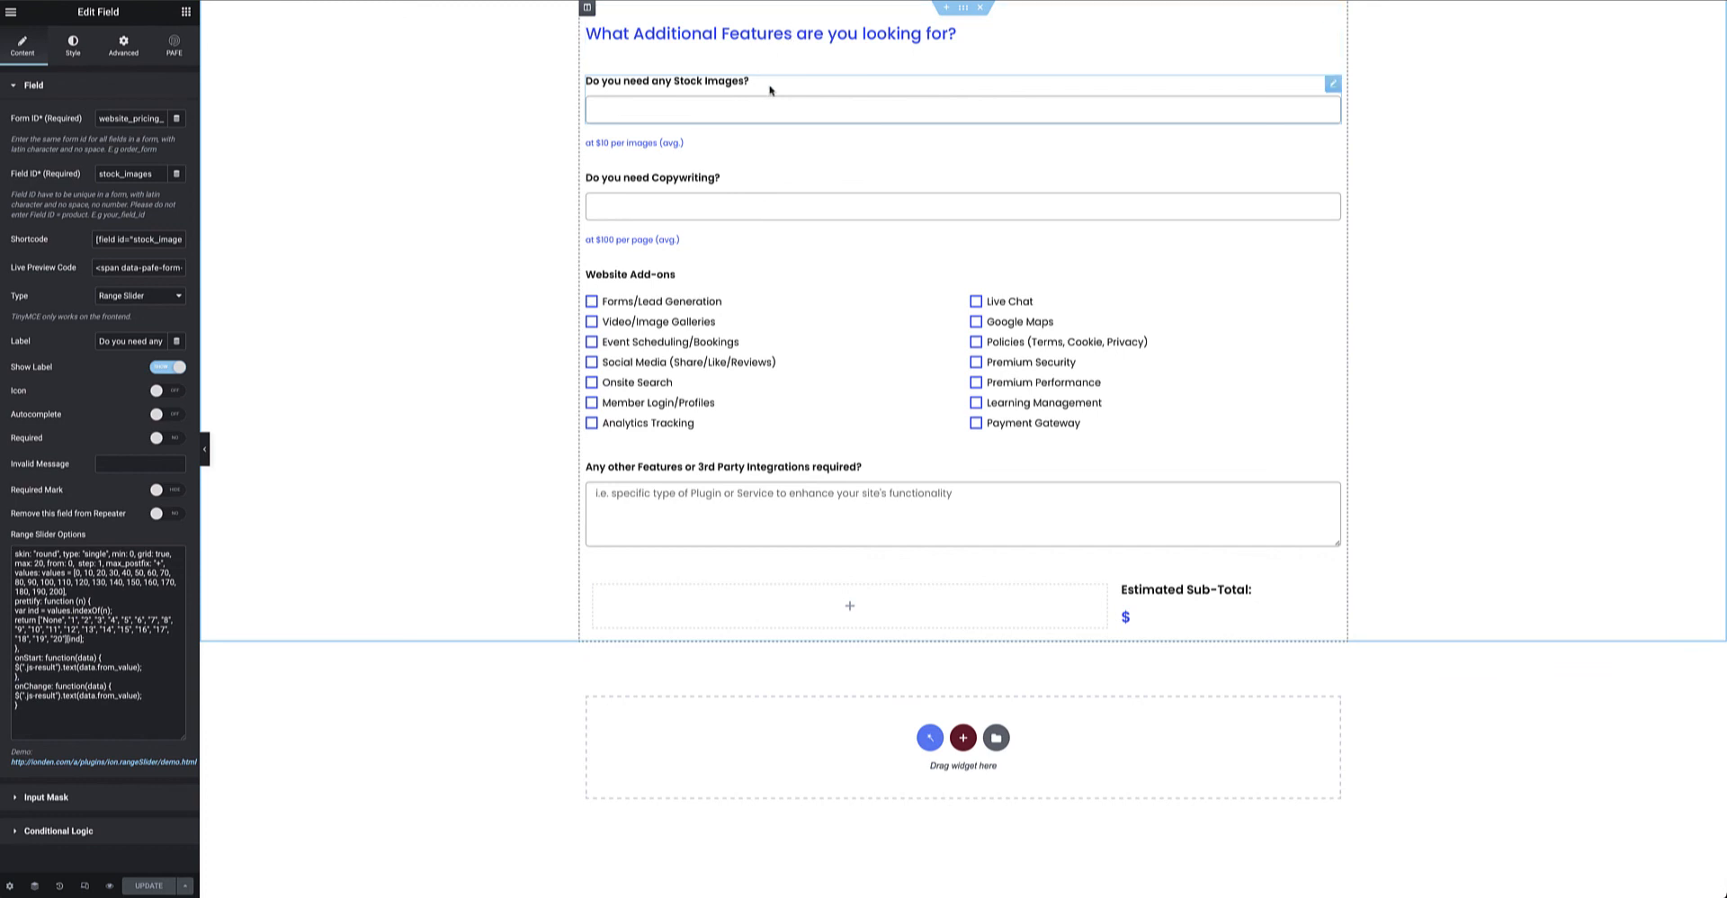
click(1092, 1)
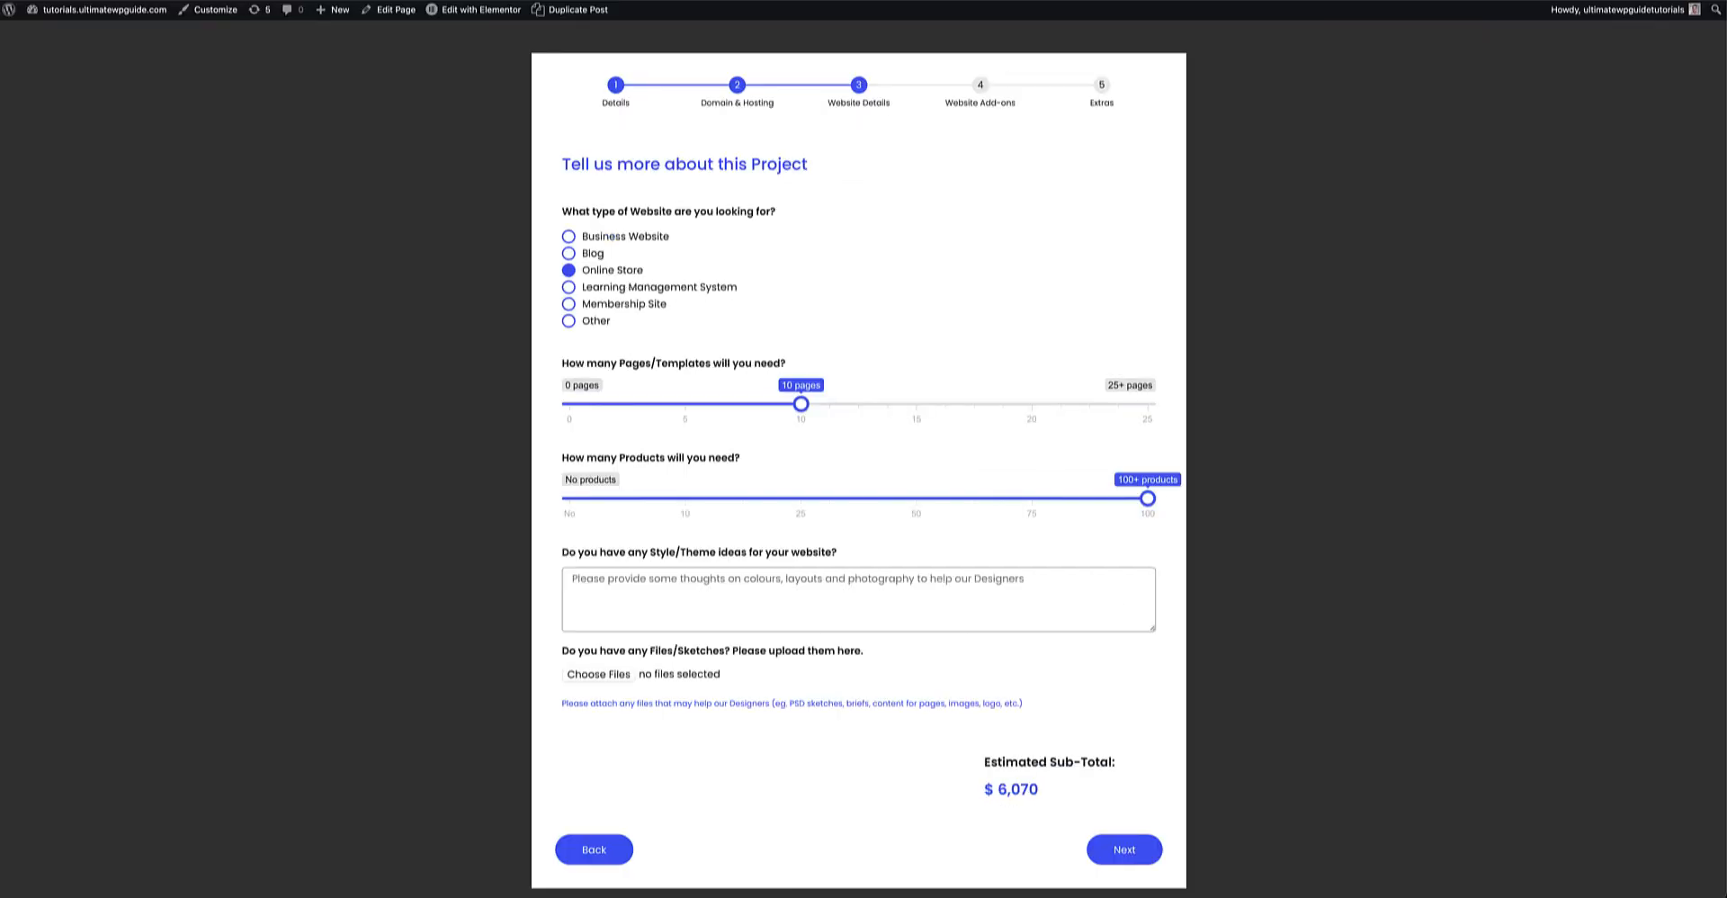
click(1120, 859)
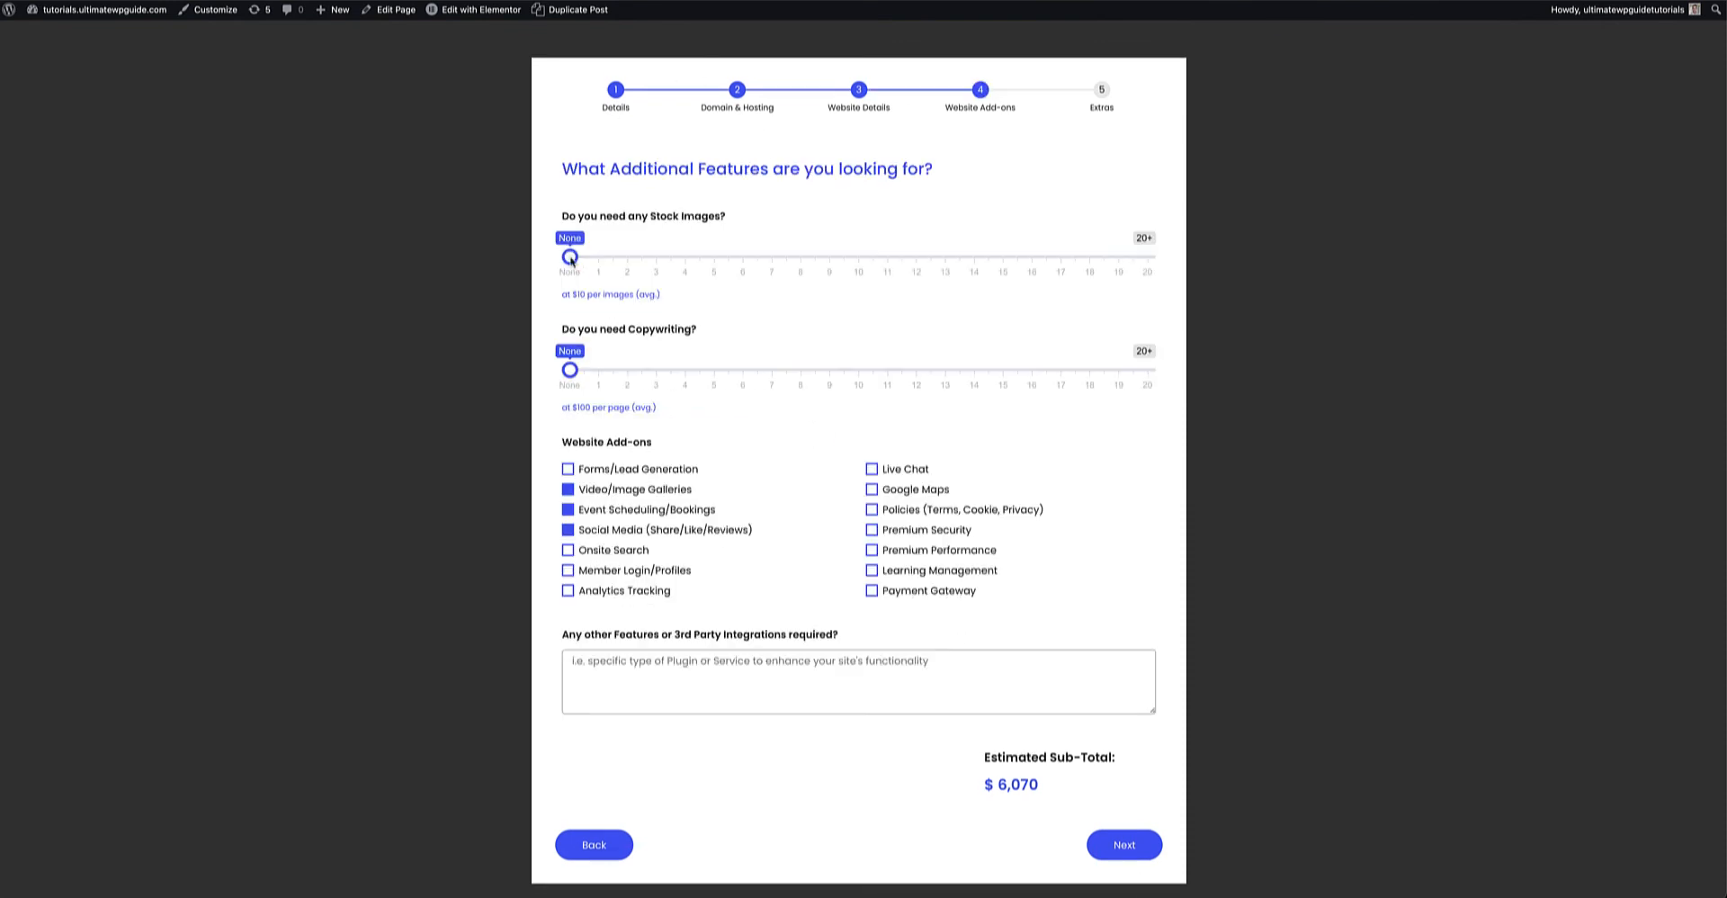
drag(571, 259, 859, 259)
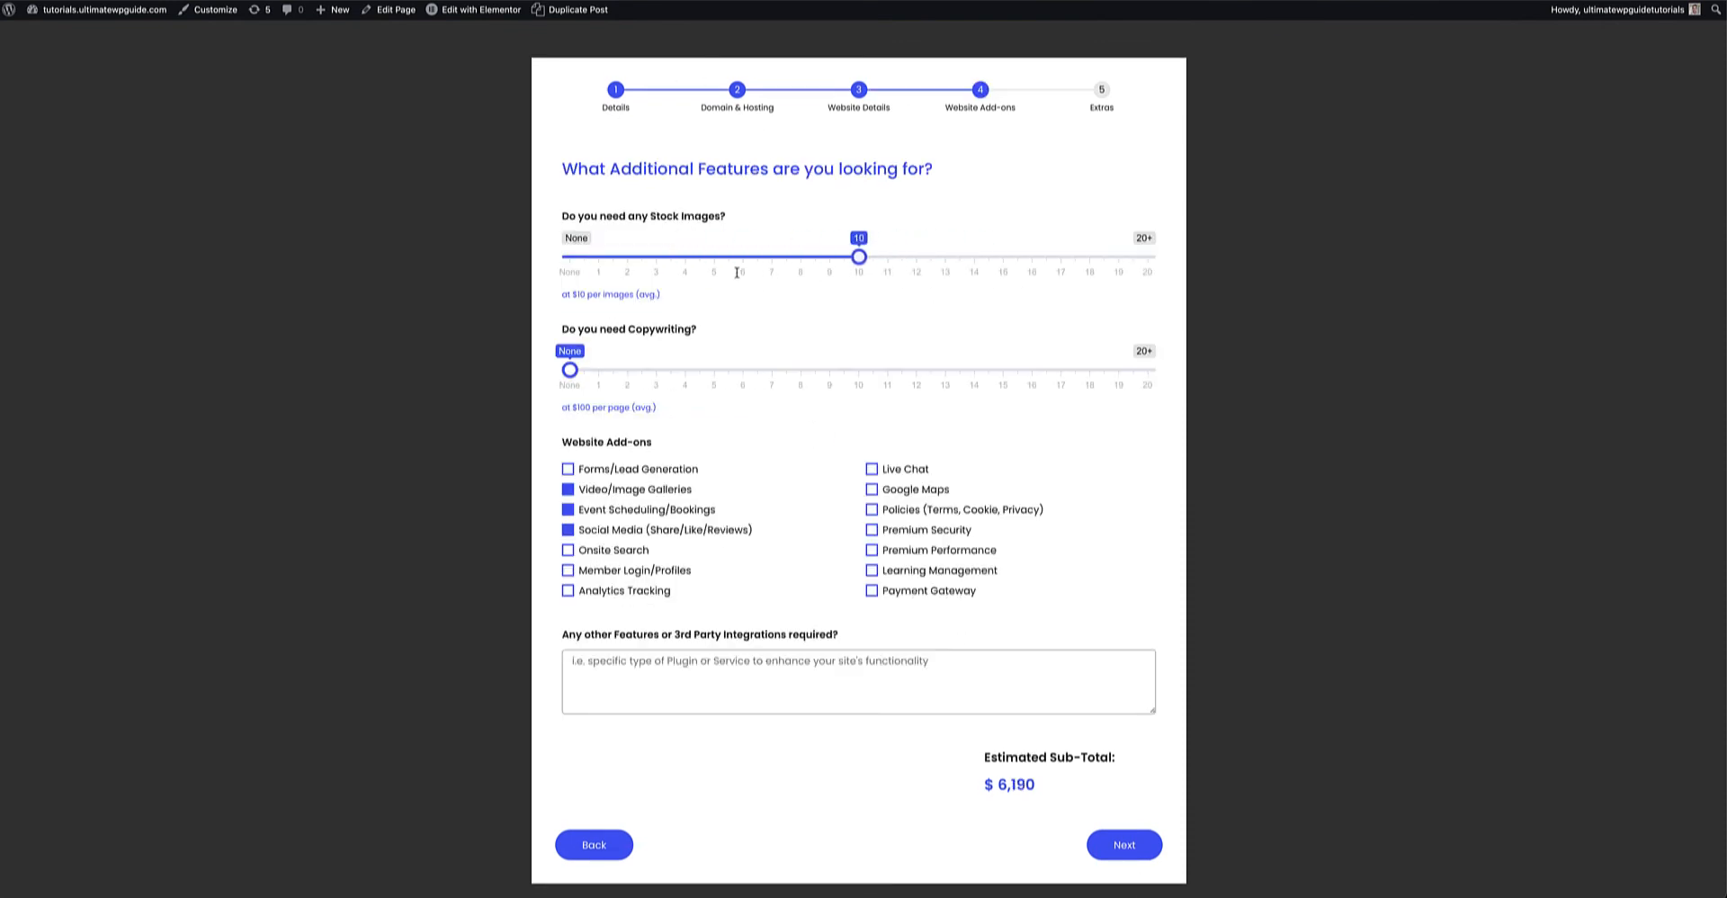
drag(736, 271, 603, 274)
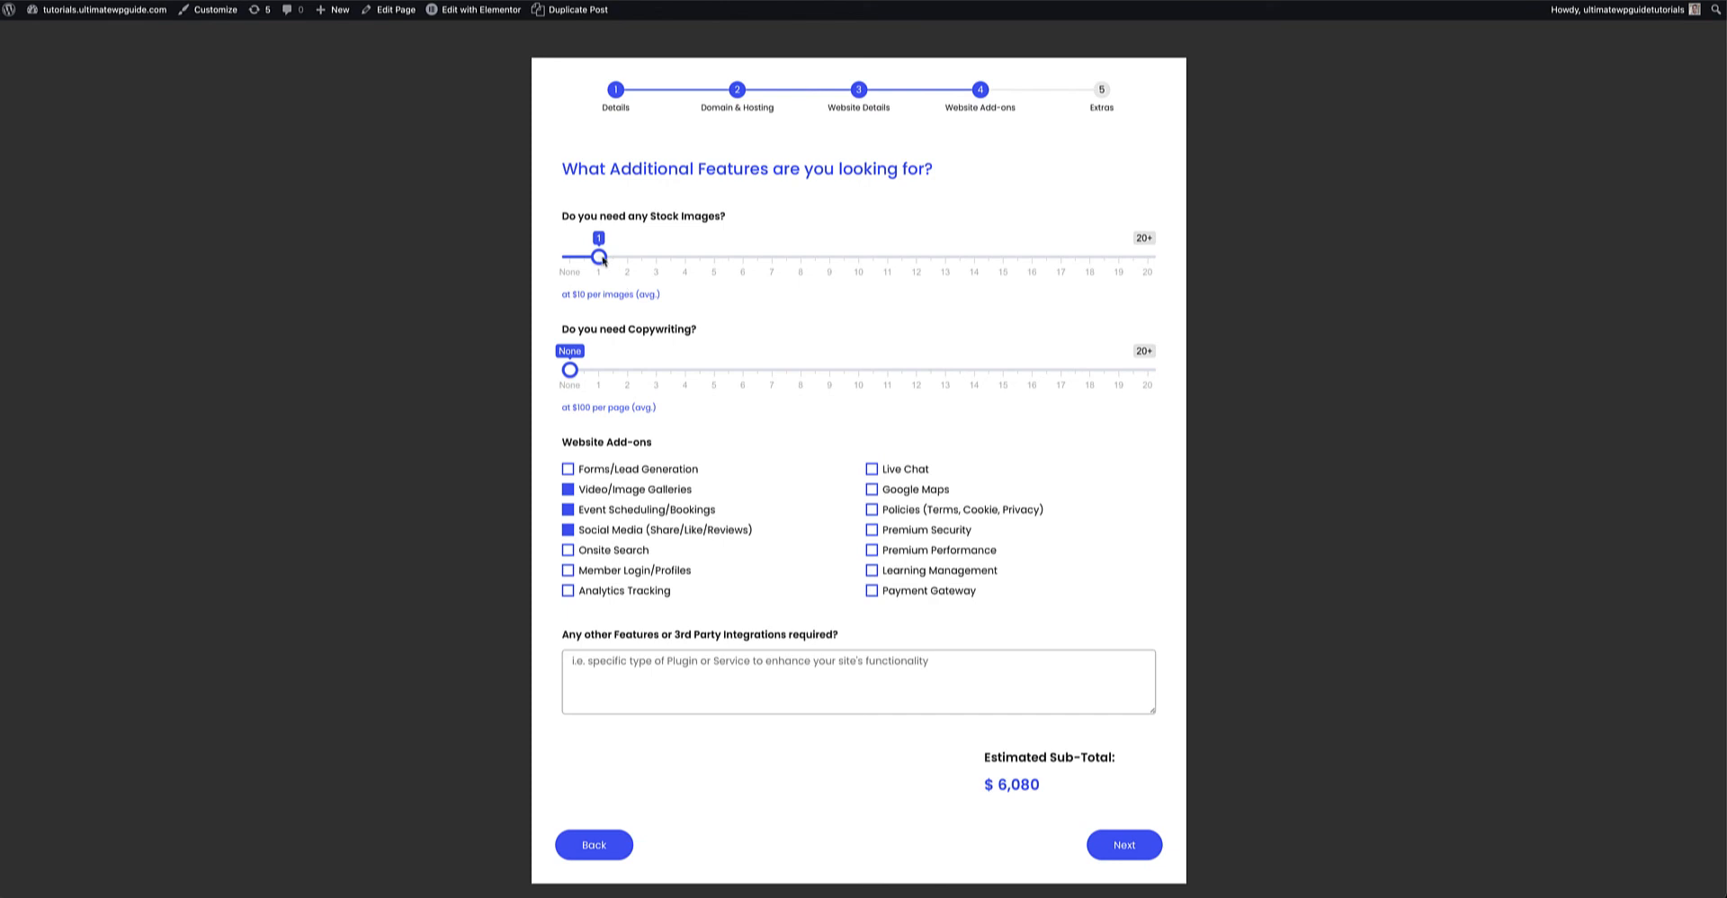
drag(601, 258, 801, 258)
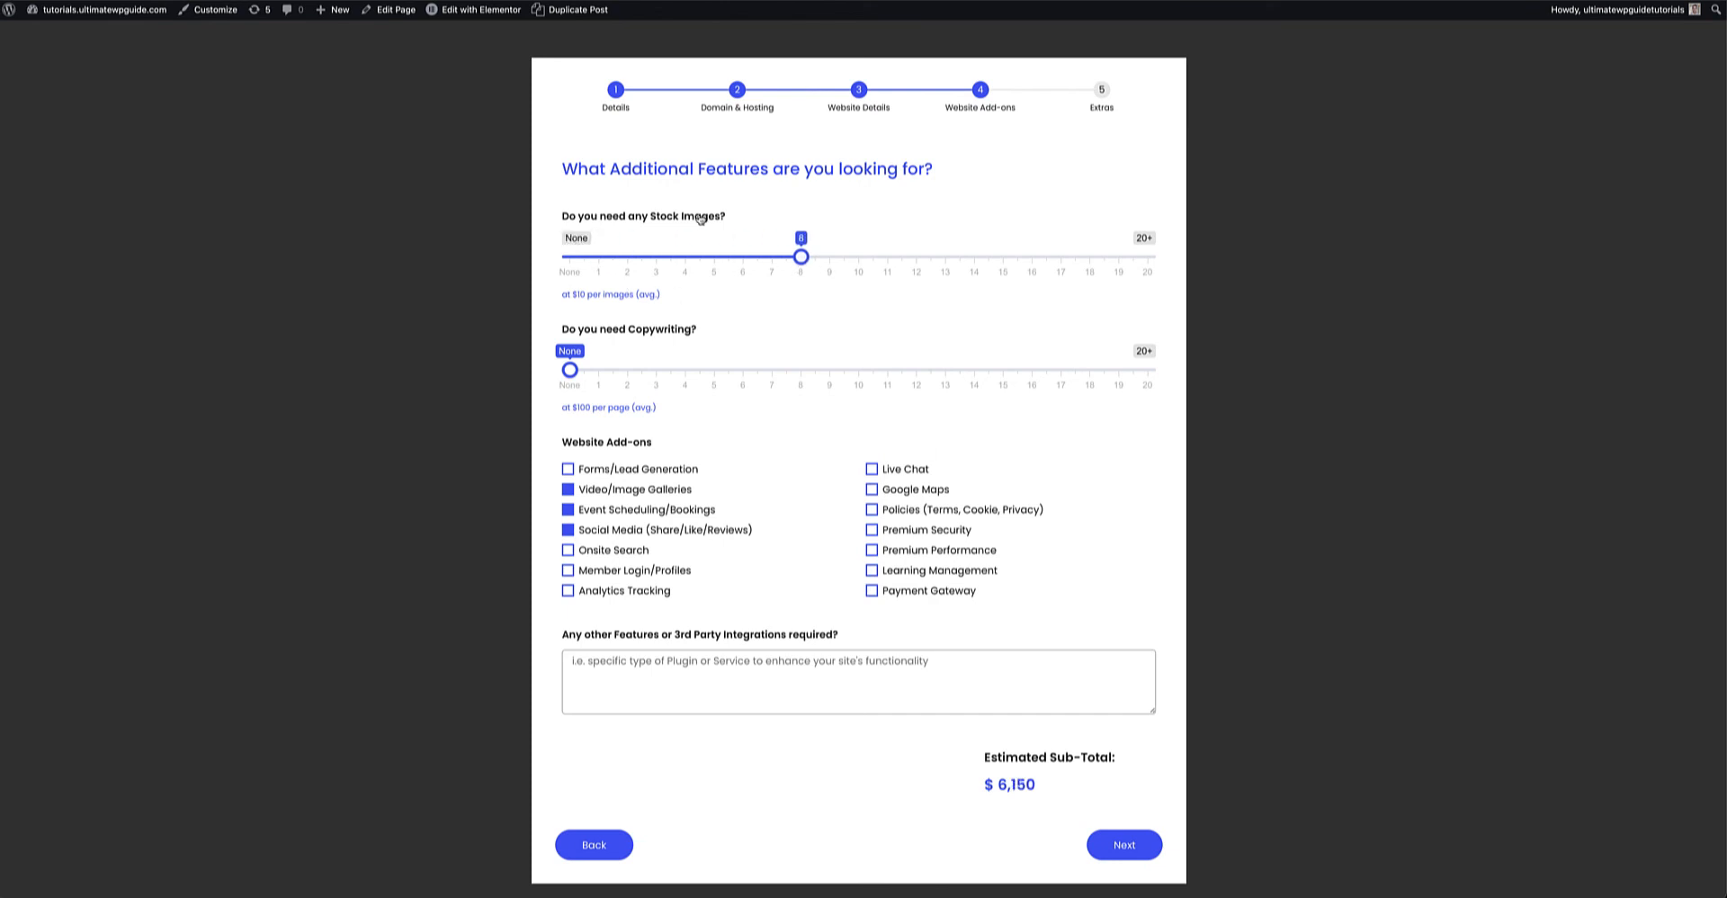
drag(586, 379, 868, 379)
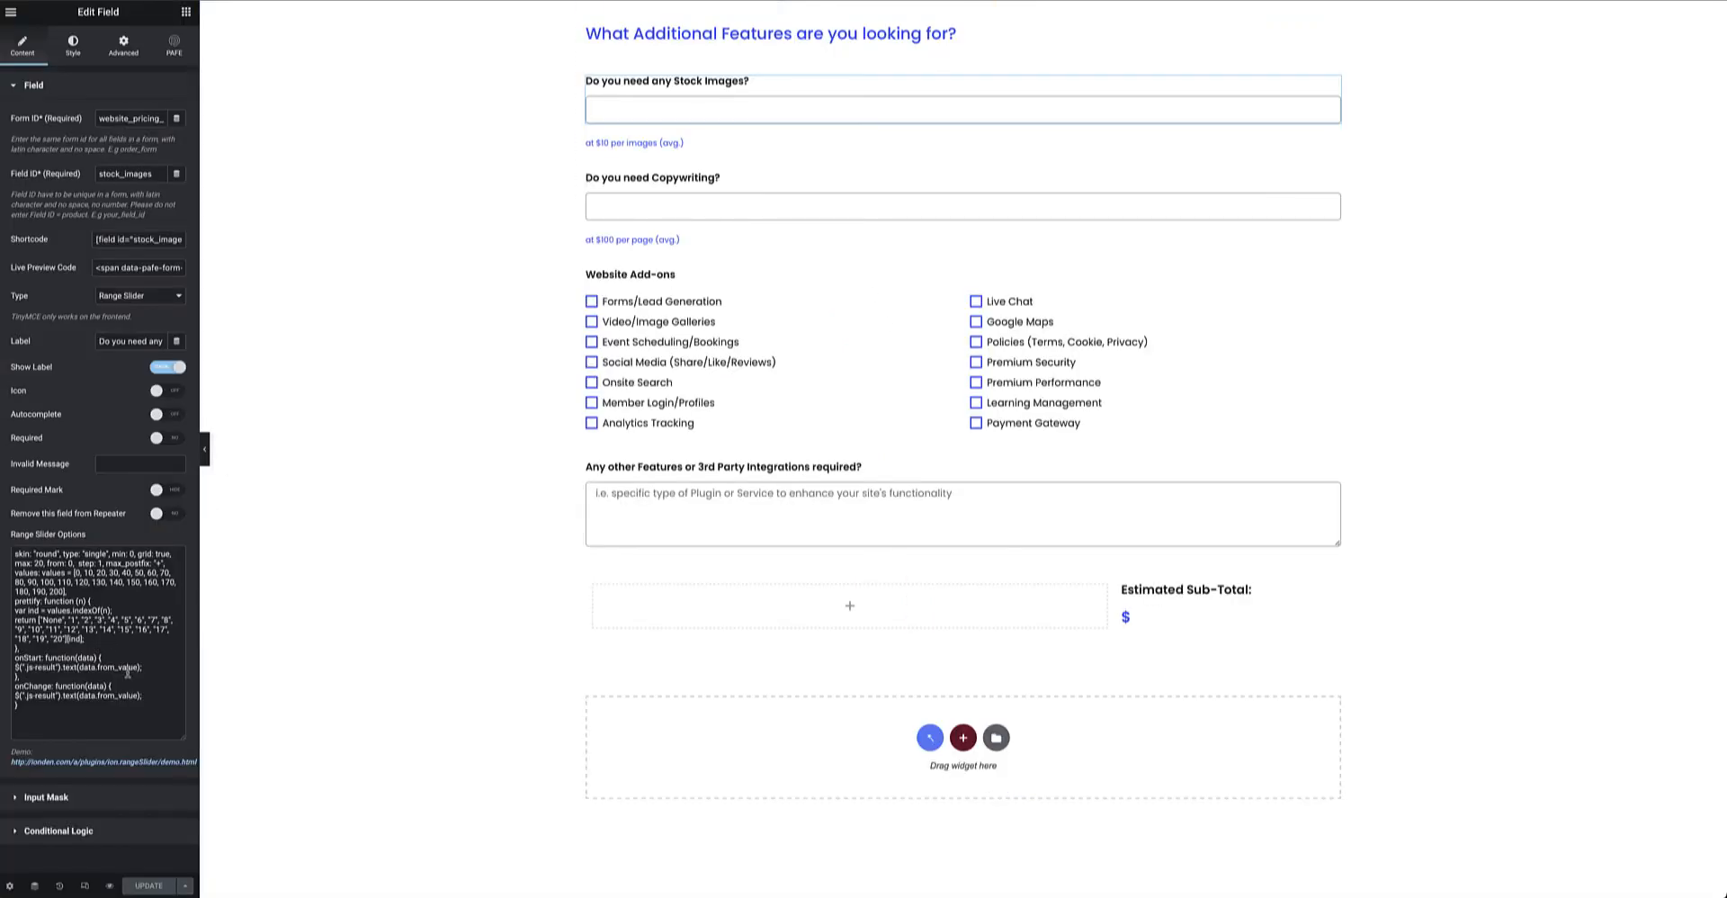
Examine the Stock Images field's Range Slider Options: the values array and the skin, type, min, max and step settings.
drag(69, 592, 72, 573)
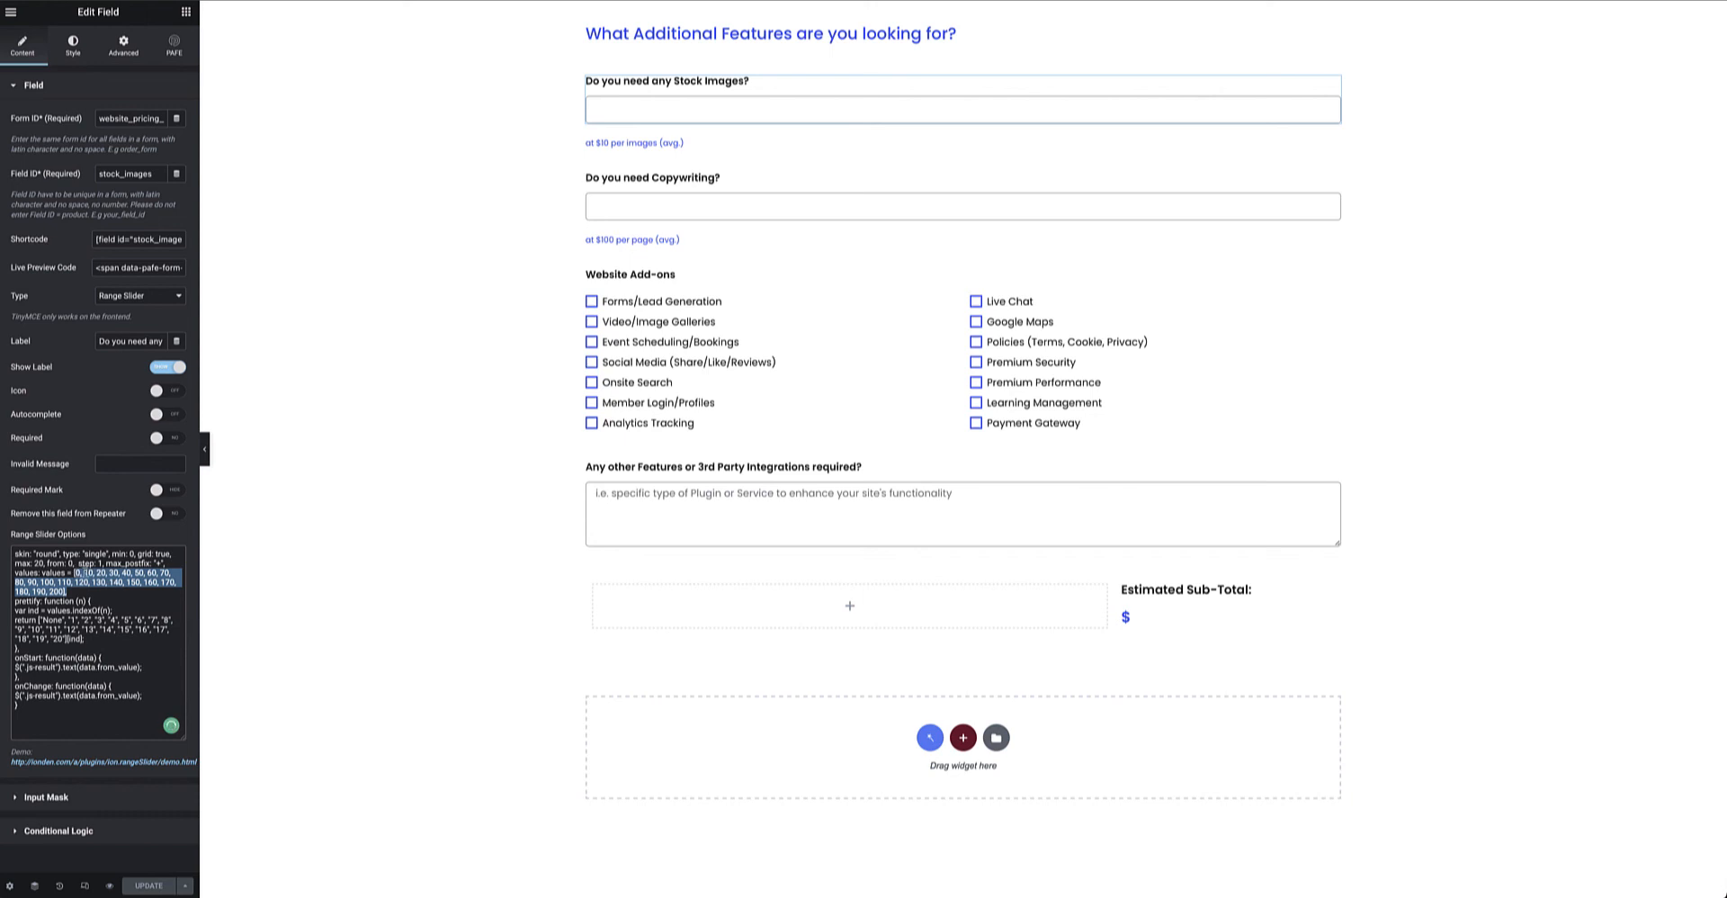
click(63, 572)
drag(167, 562, 8, 551)
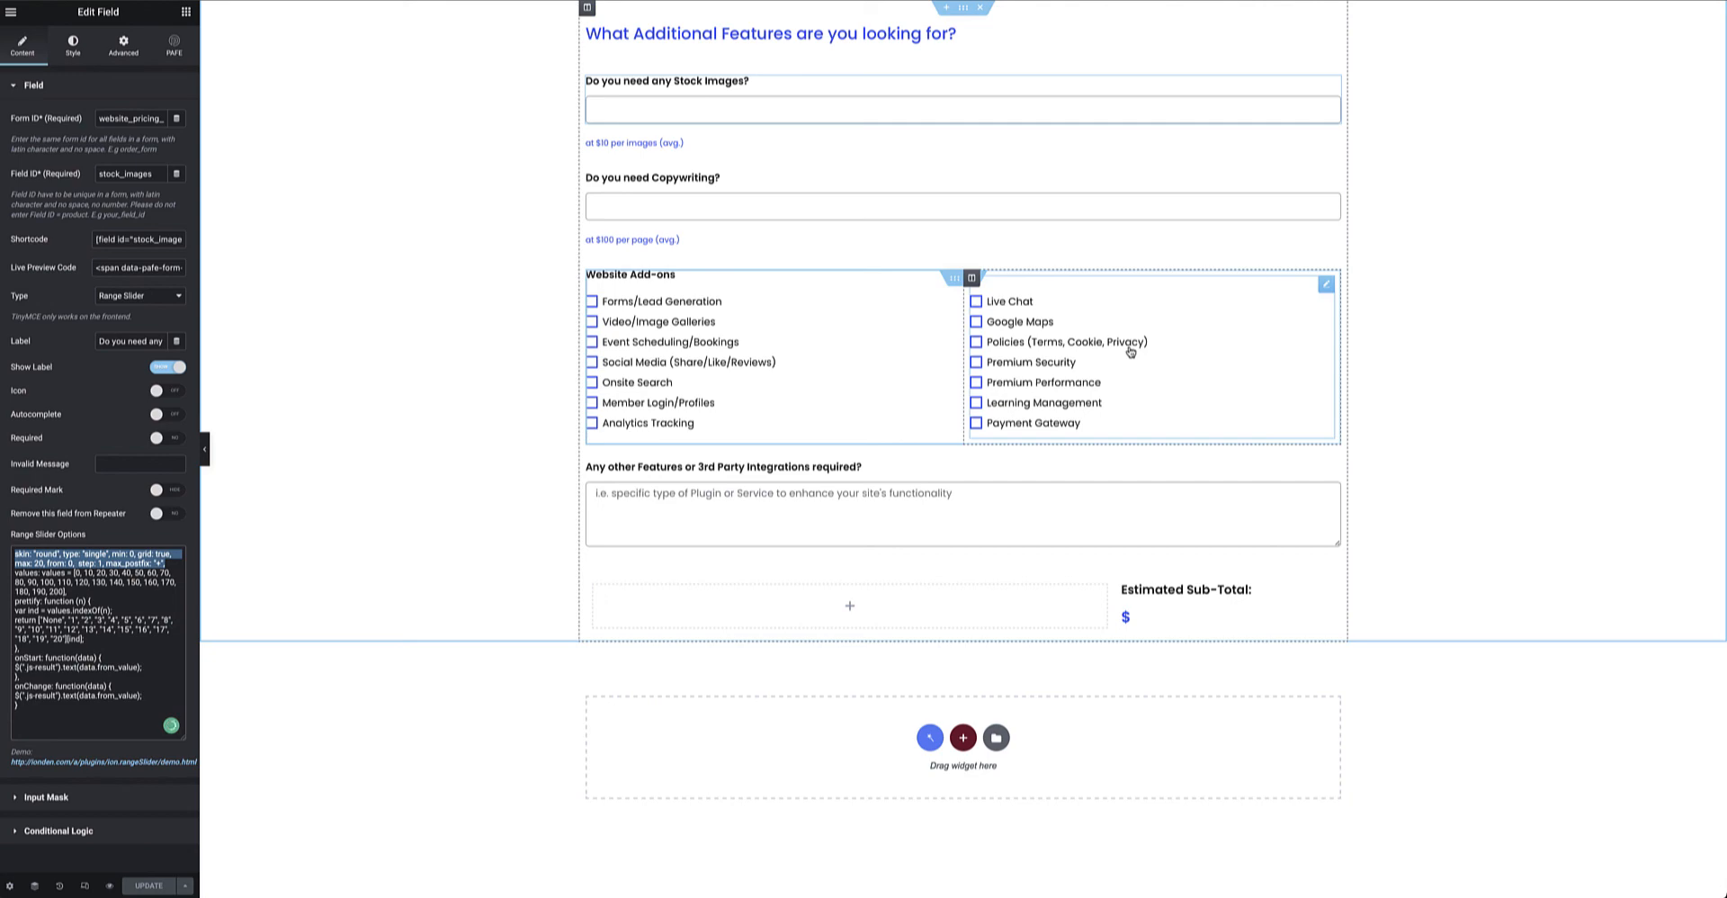
Open the first Website Add-ons checkbox field, enlarge its options box and examine the label and price pairs.
click(956, 280)
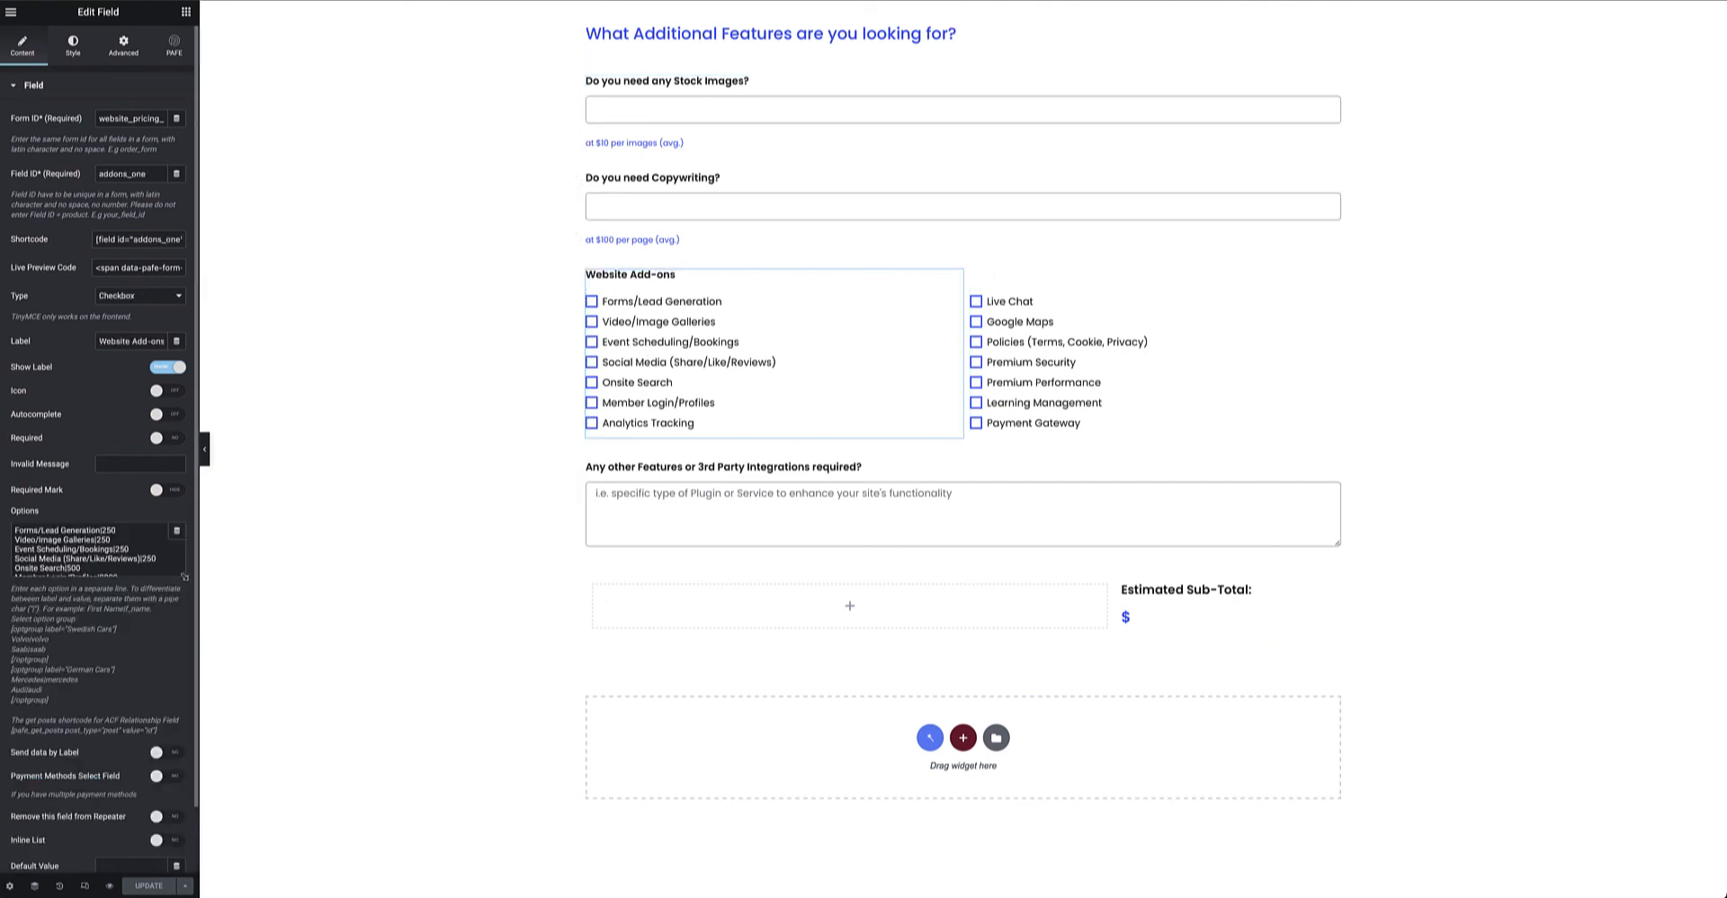
drag(184, 574, 184, 706)
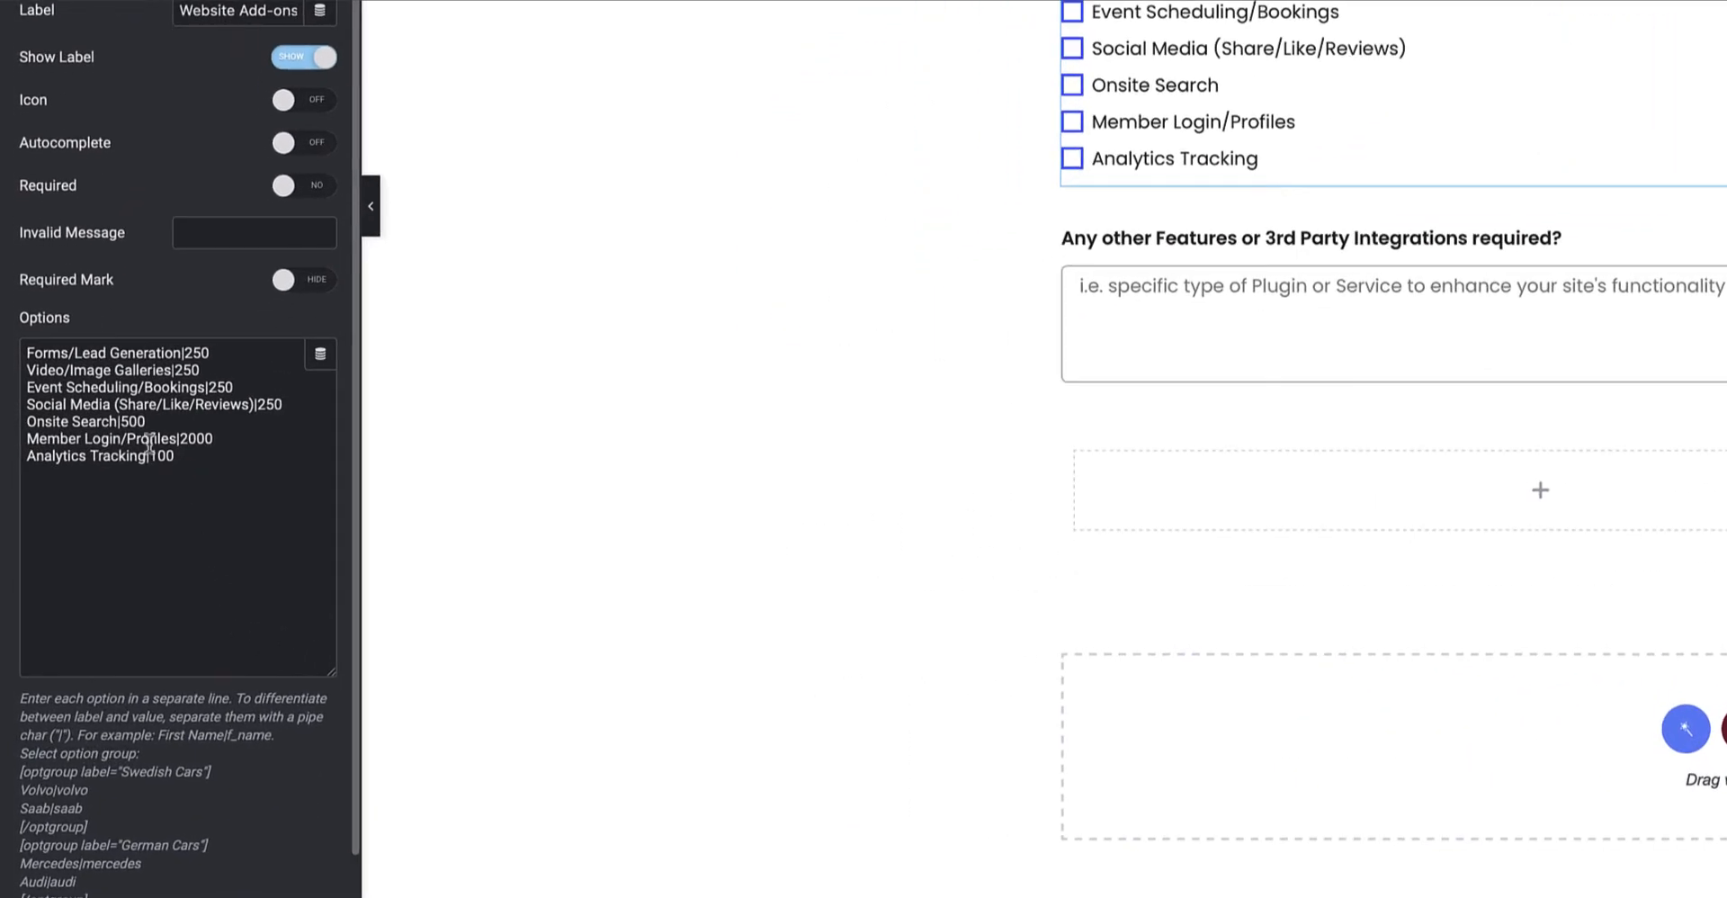
drag(183, 353, 27, 354)
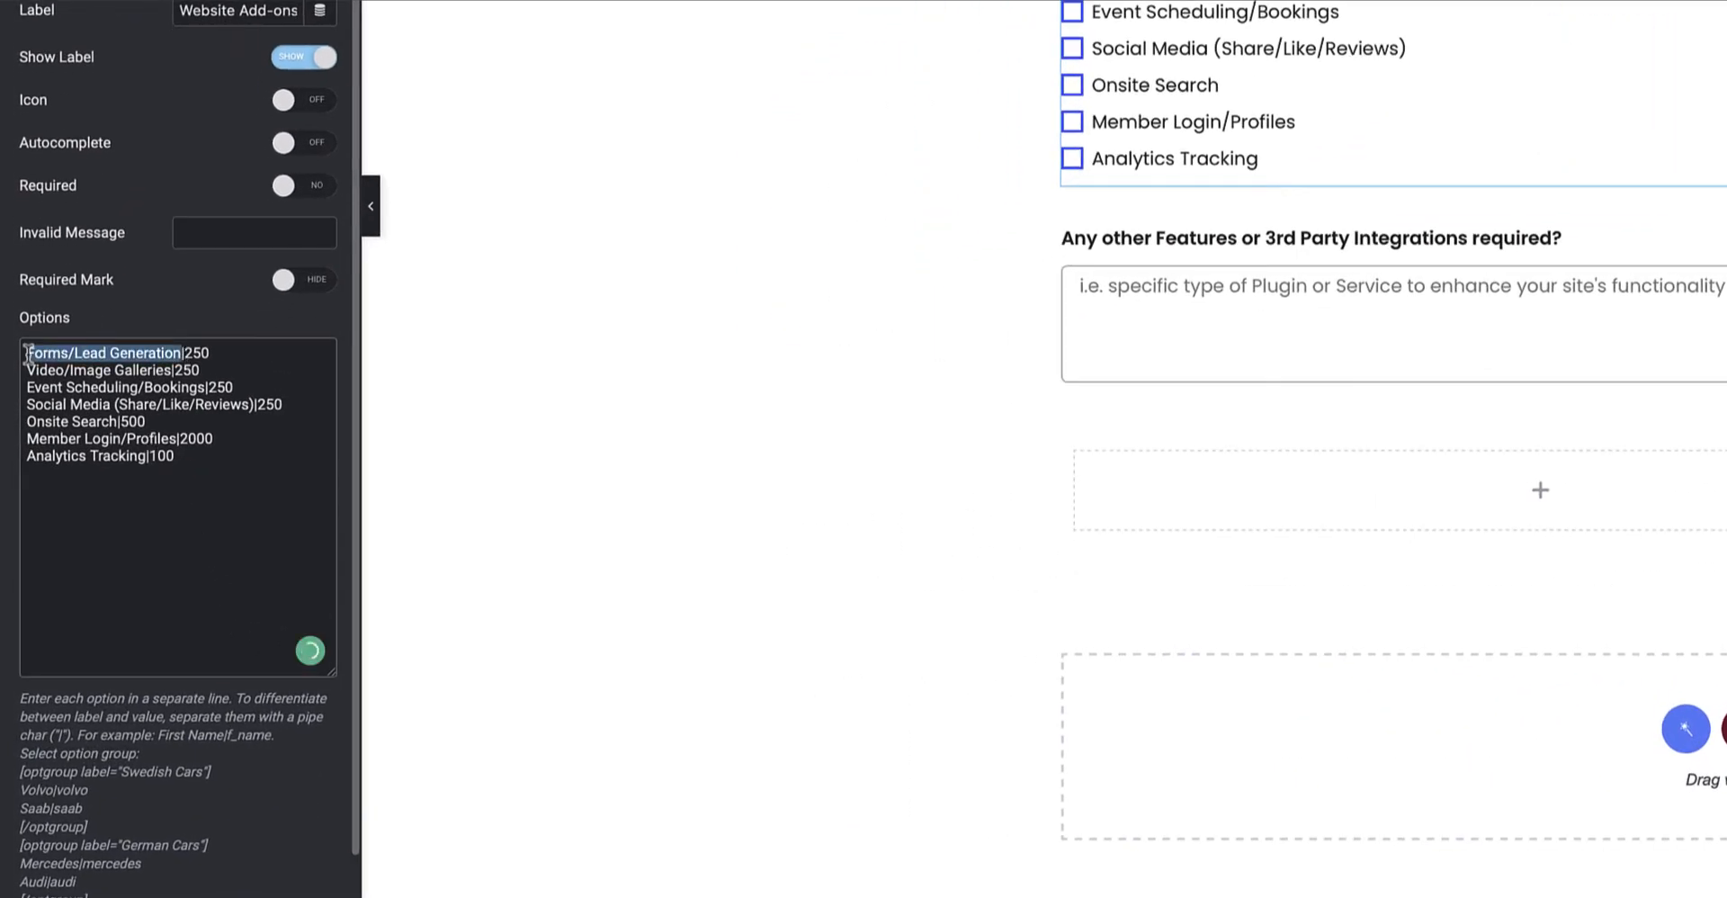
drag(214, 353, 187, 353)
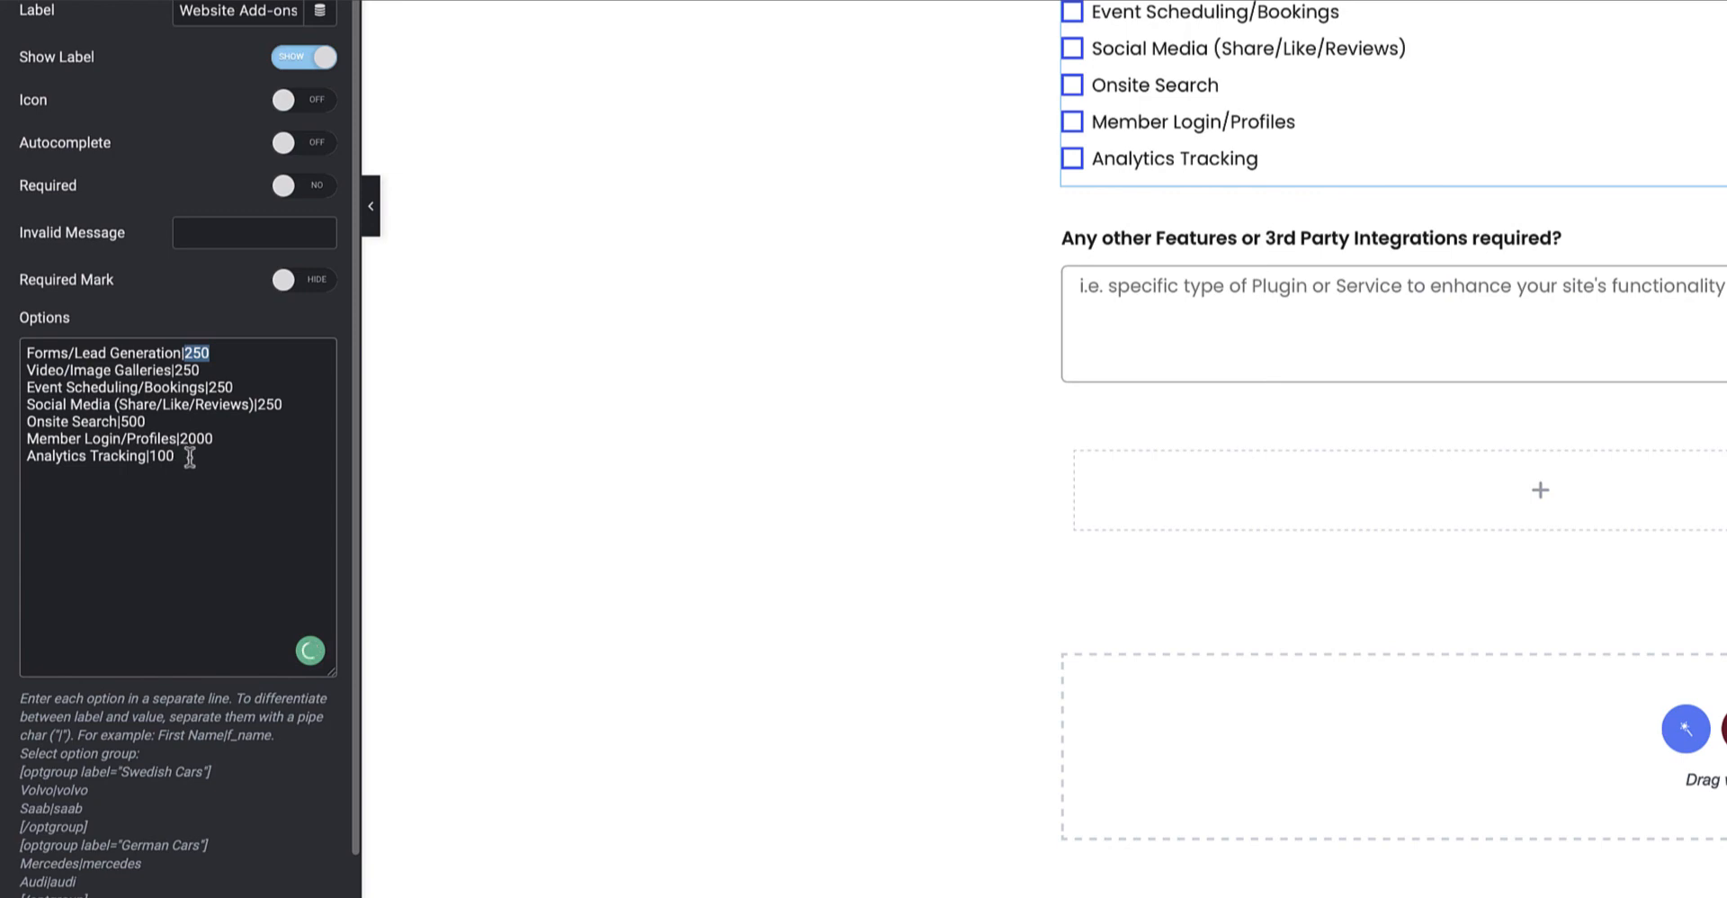
key(ctrl+a)
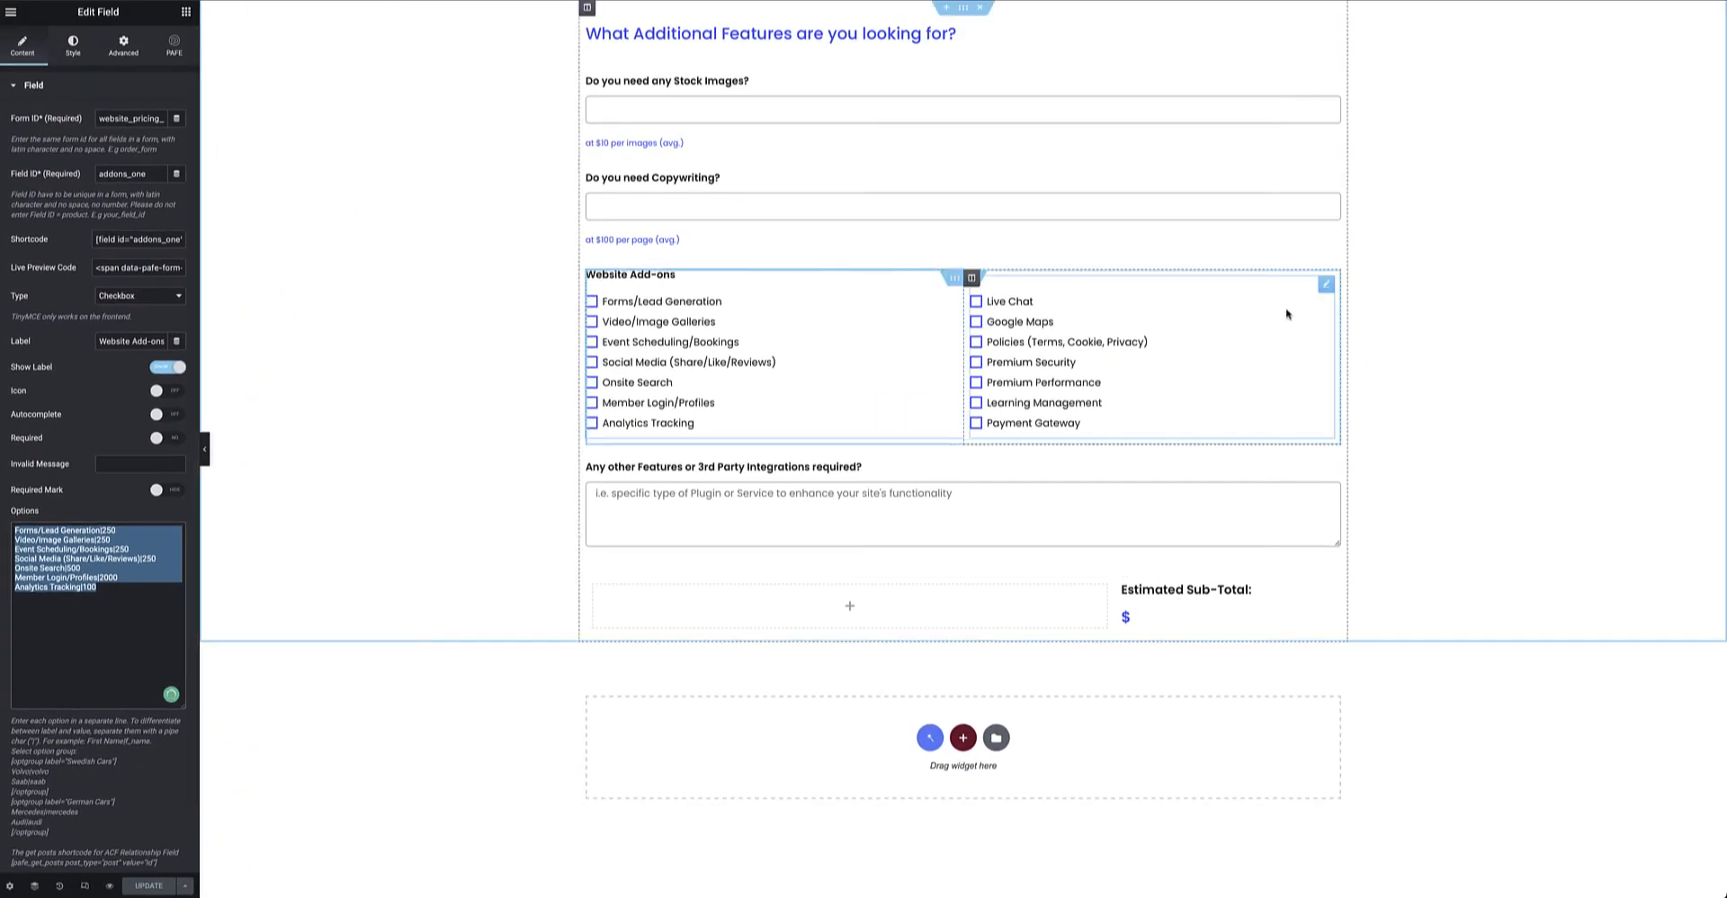
Open the second Website Add-ons checkbox field and examine its full options list and shortcode.
click(1327, 285)
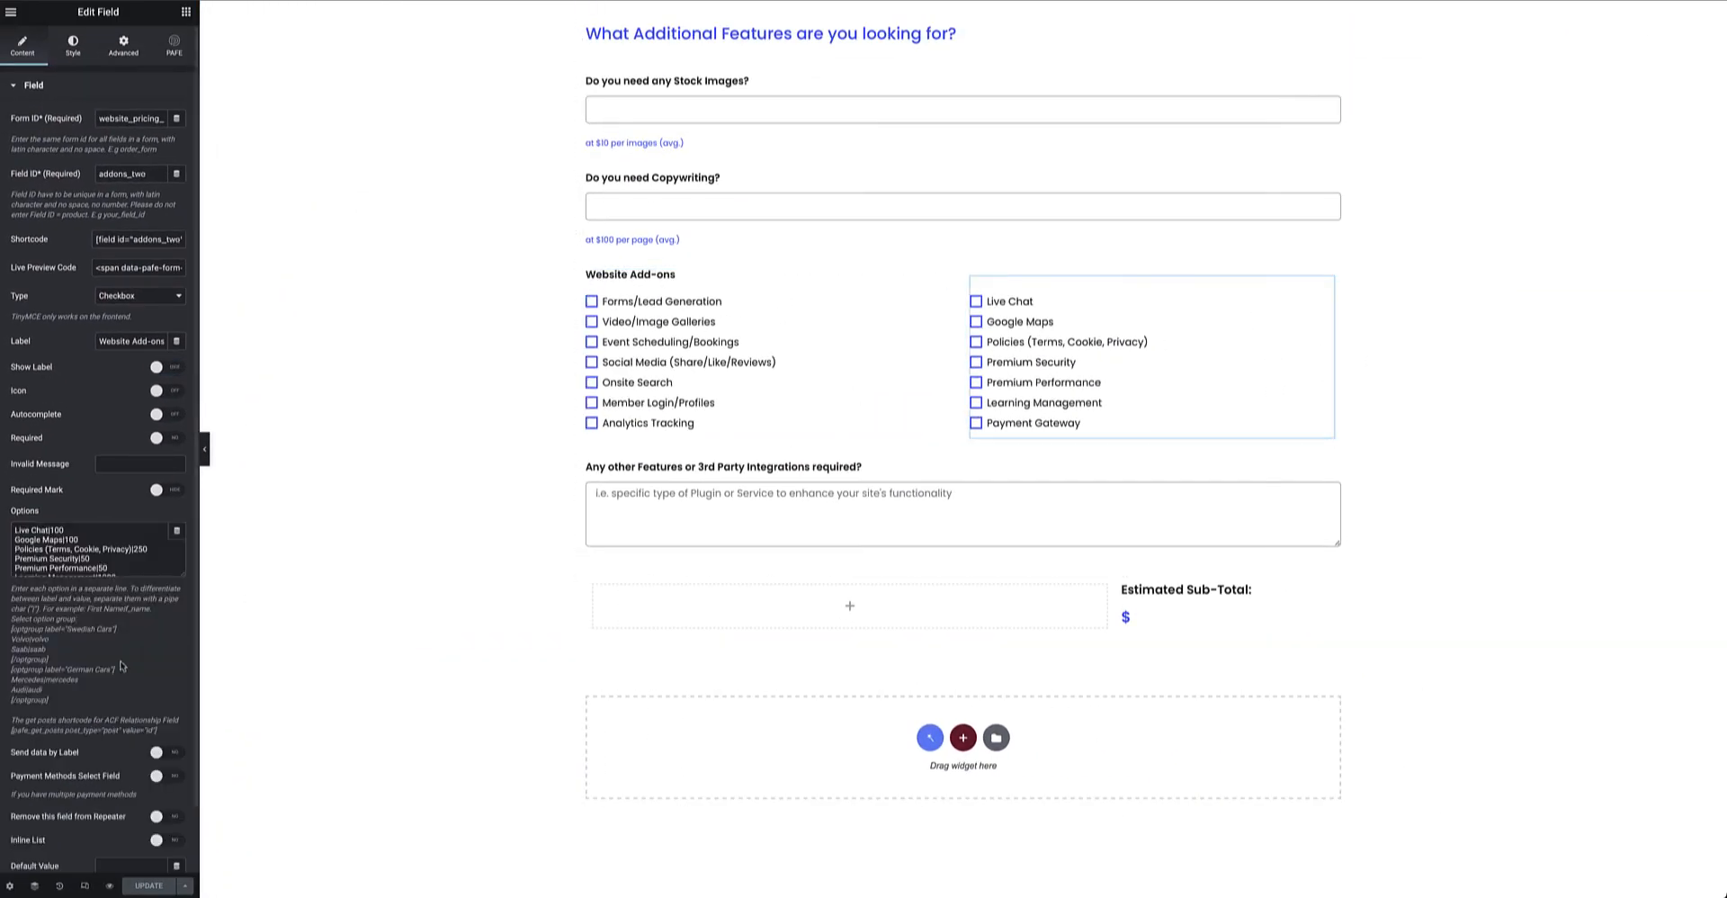
drag(184, 573, 183, 692)
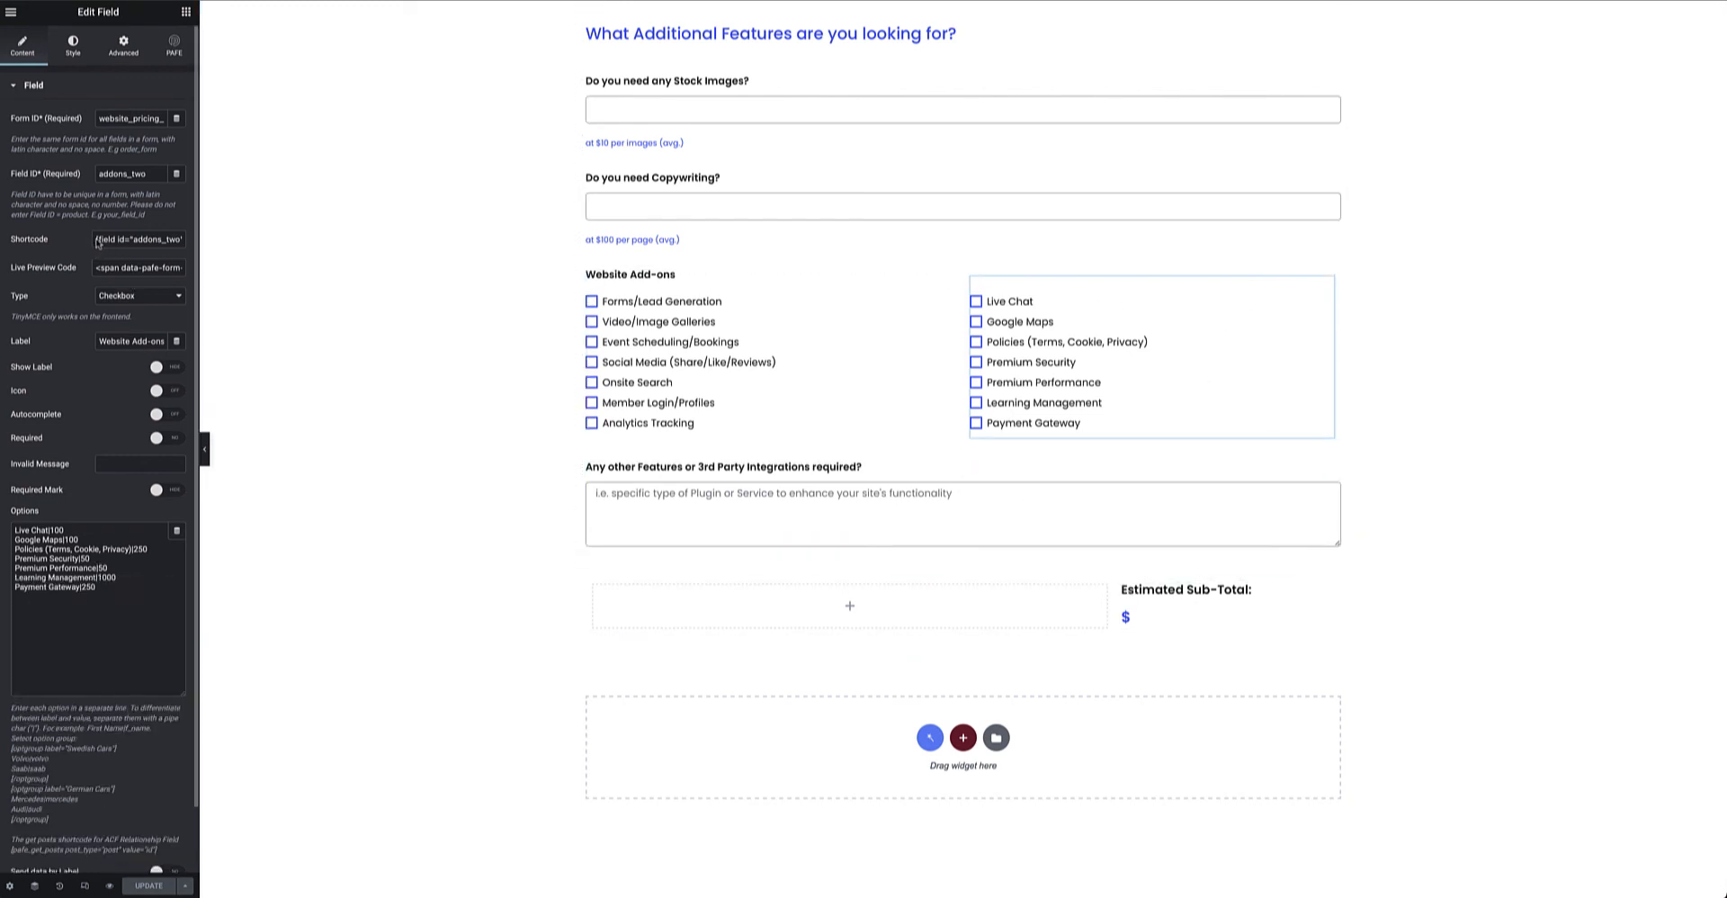
click(136, 239)
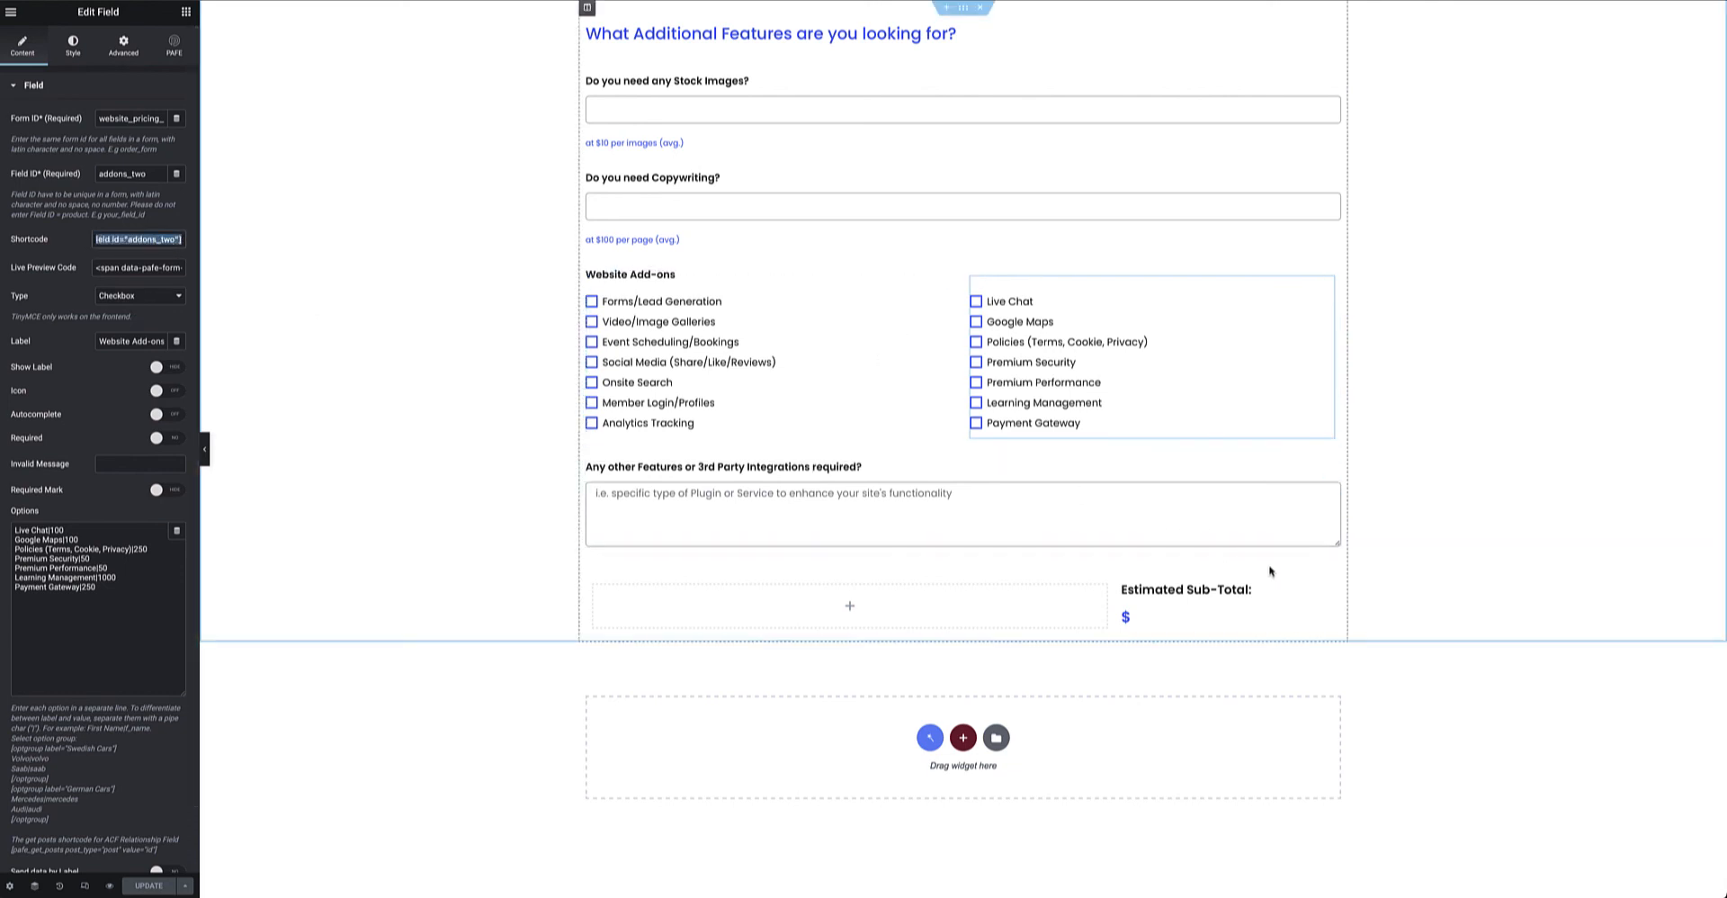
Open the add-ons step's Estimated Sub-Total field and locate the addons_one and addons_two shortcodes in its calculation.
click(1321, 595)
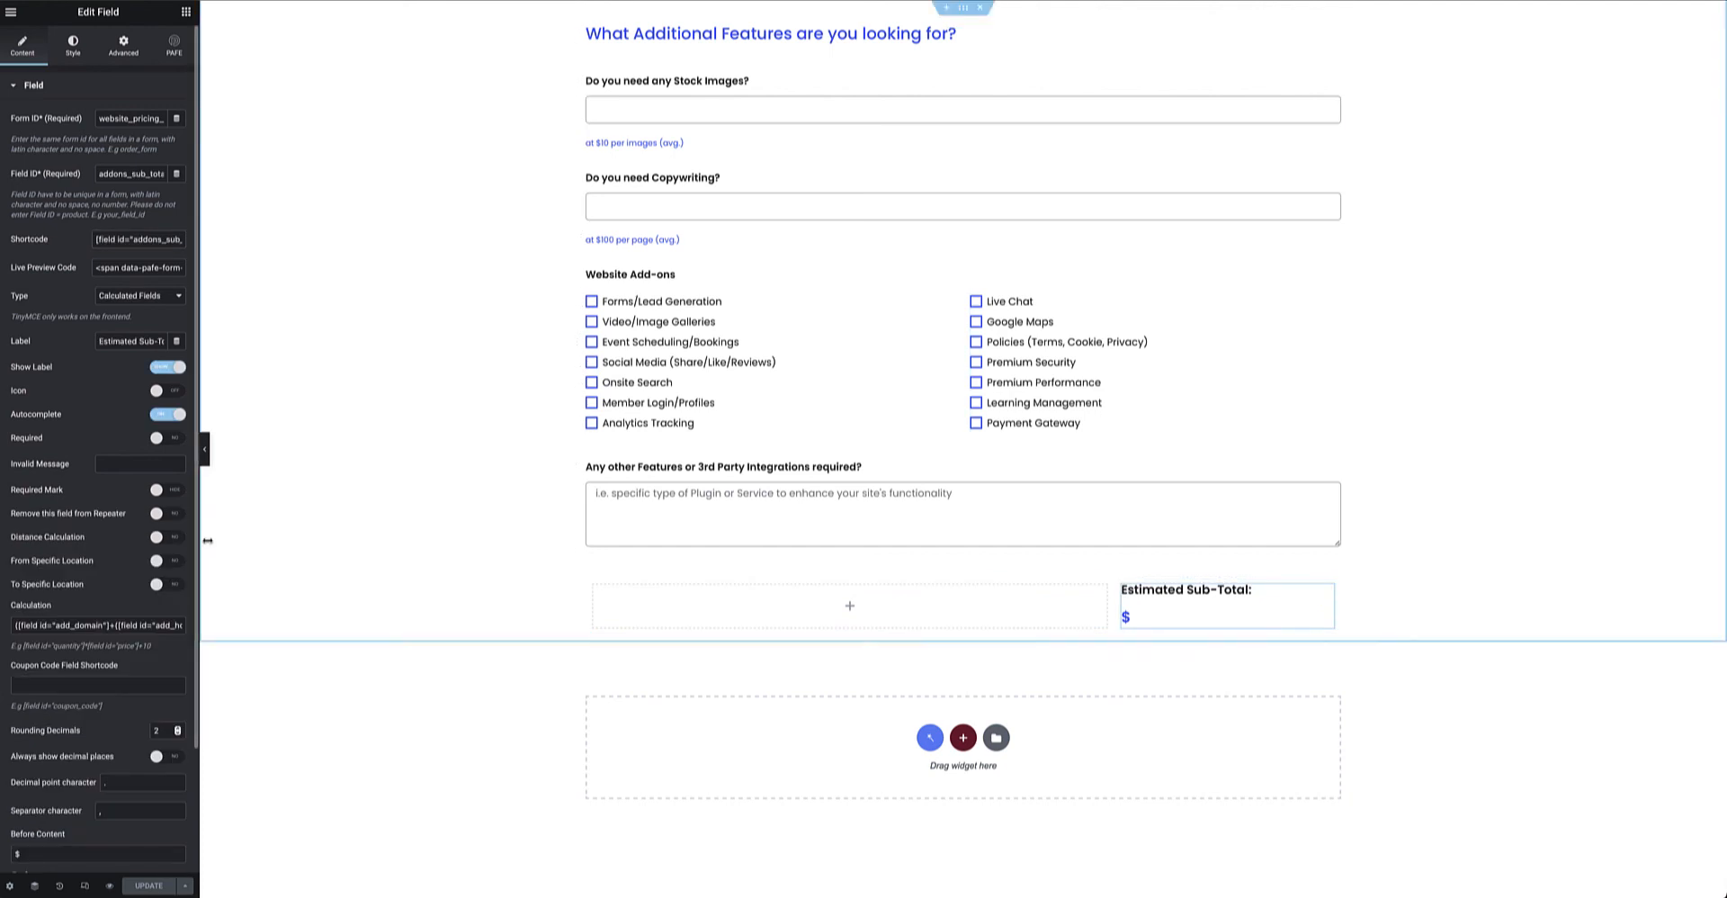
drag(165, 627, 200, 630)
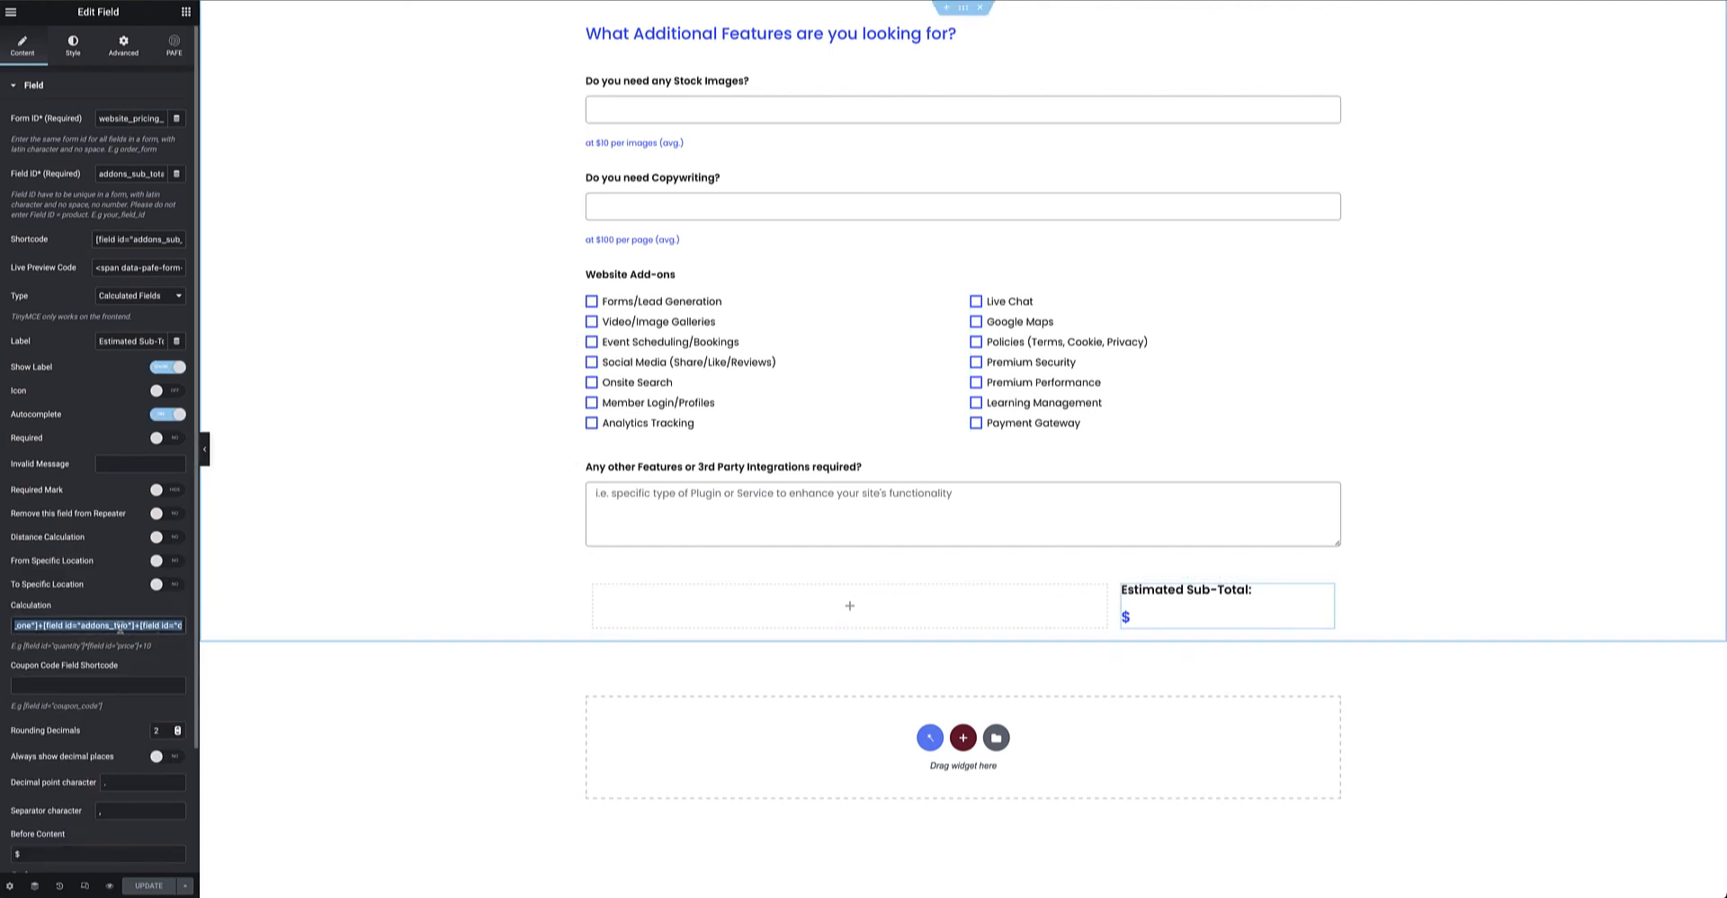
click(20, 627)
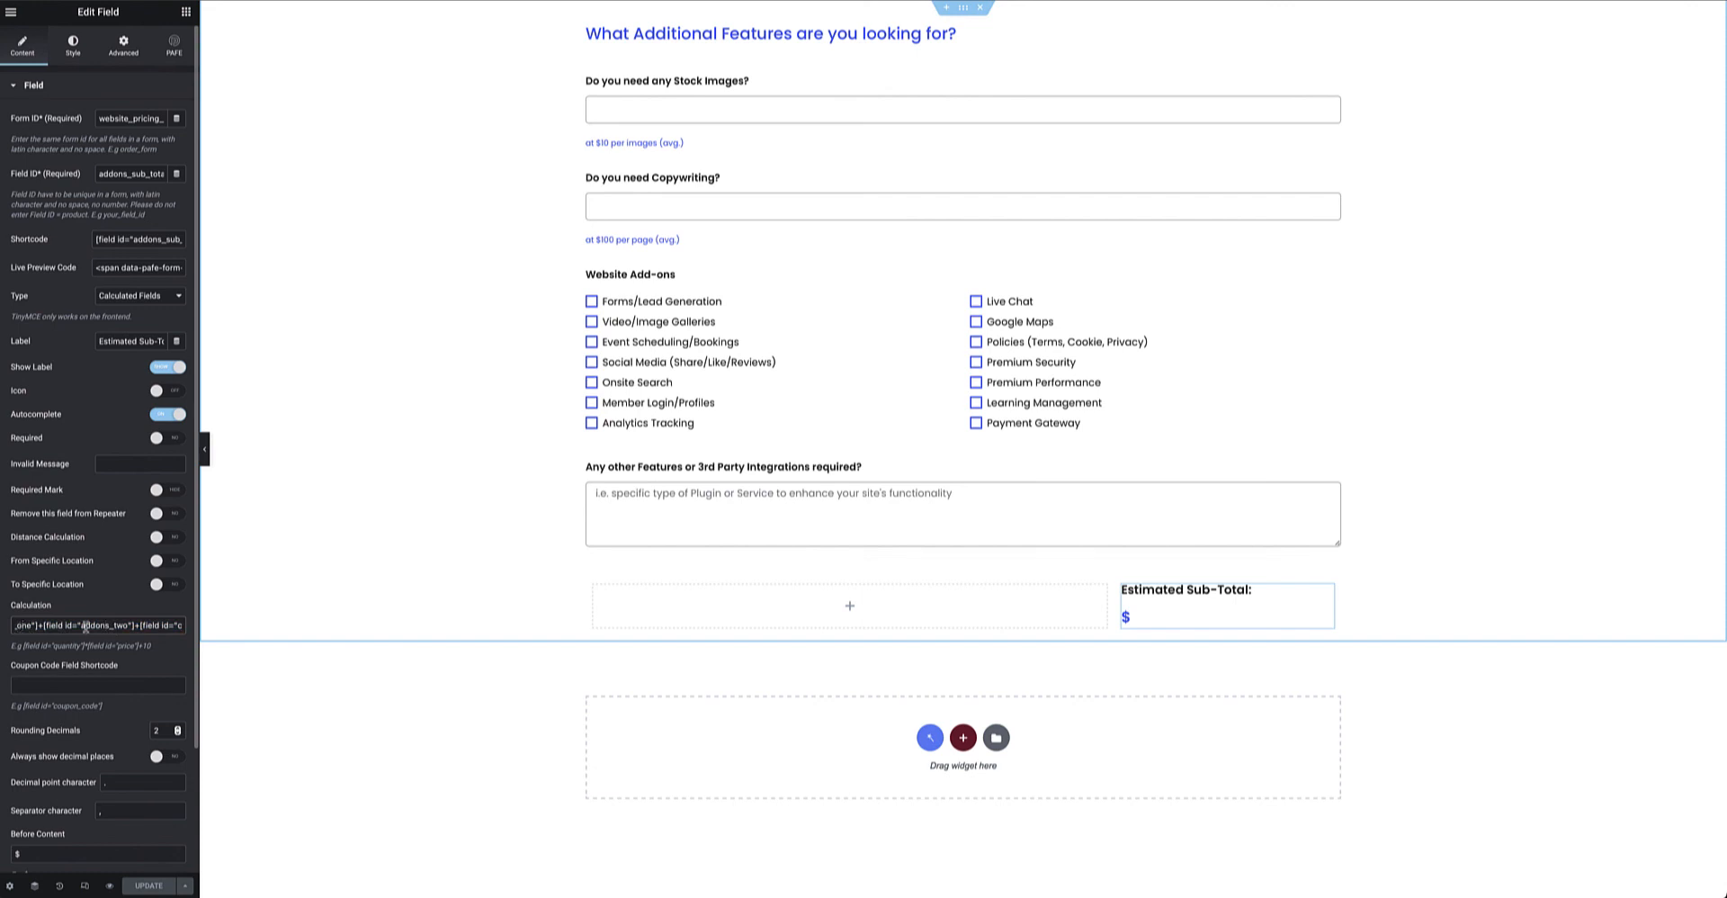
drag(85, 627, 134, 627)
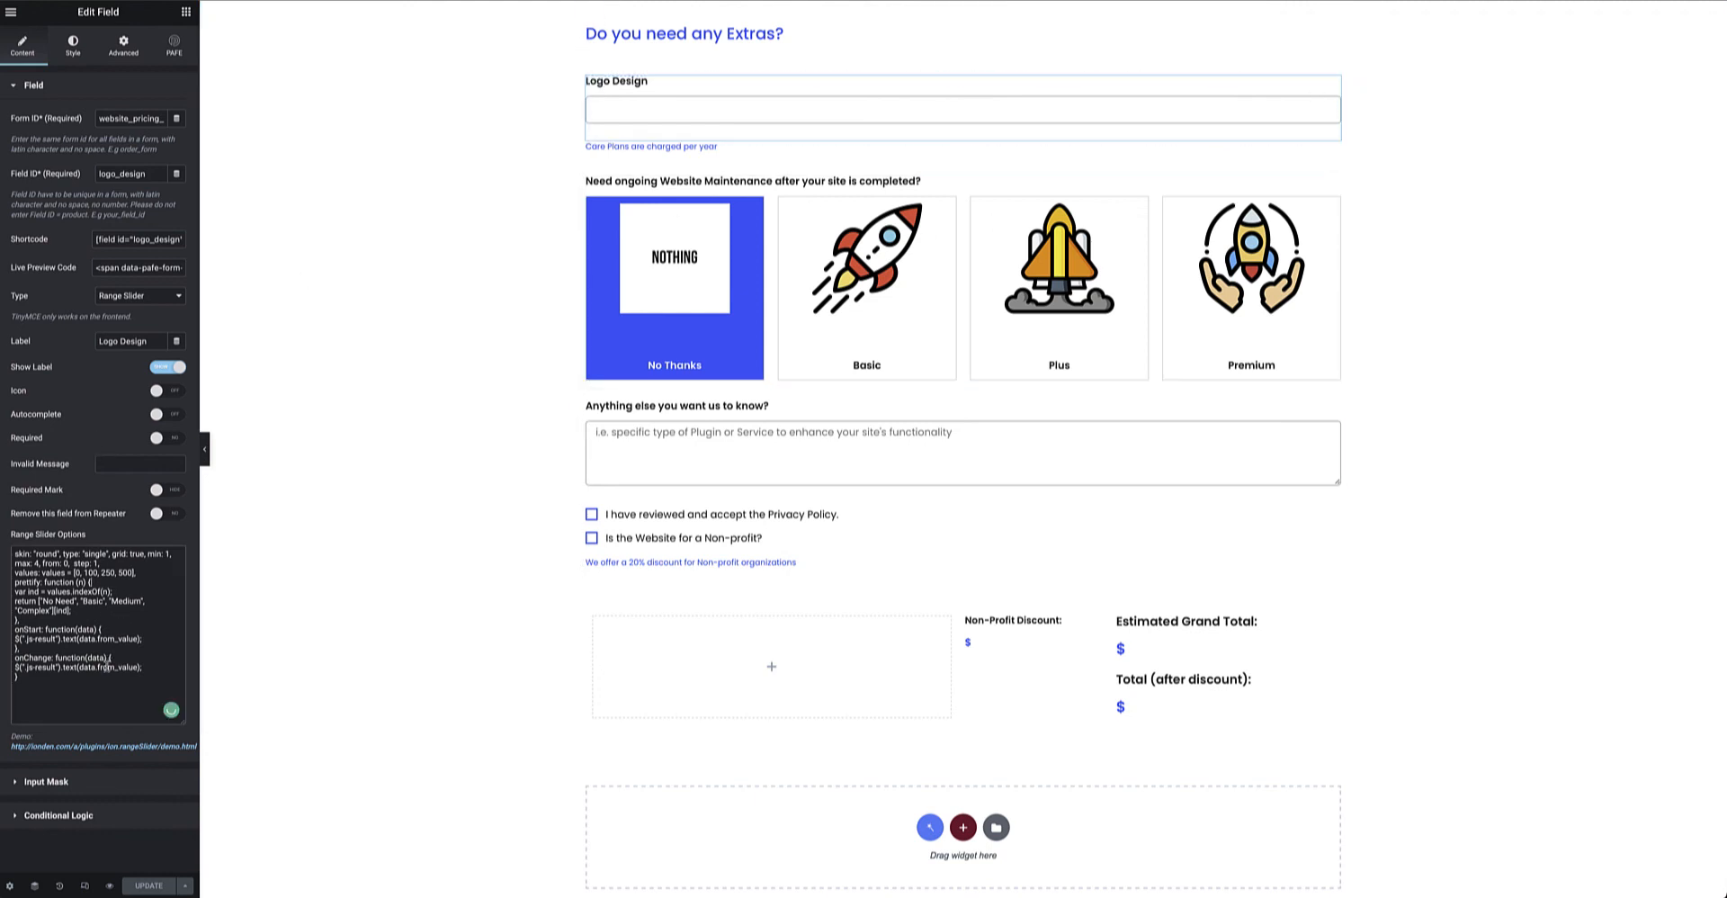
On the Extras step, examine the Logo Design slider's range options and the website maintenance field's priced image options.
drag(106, 666, 13, 552)
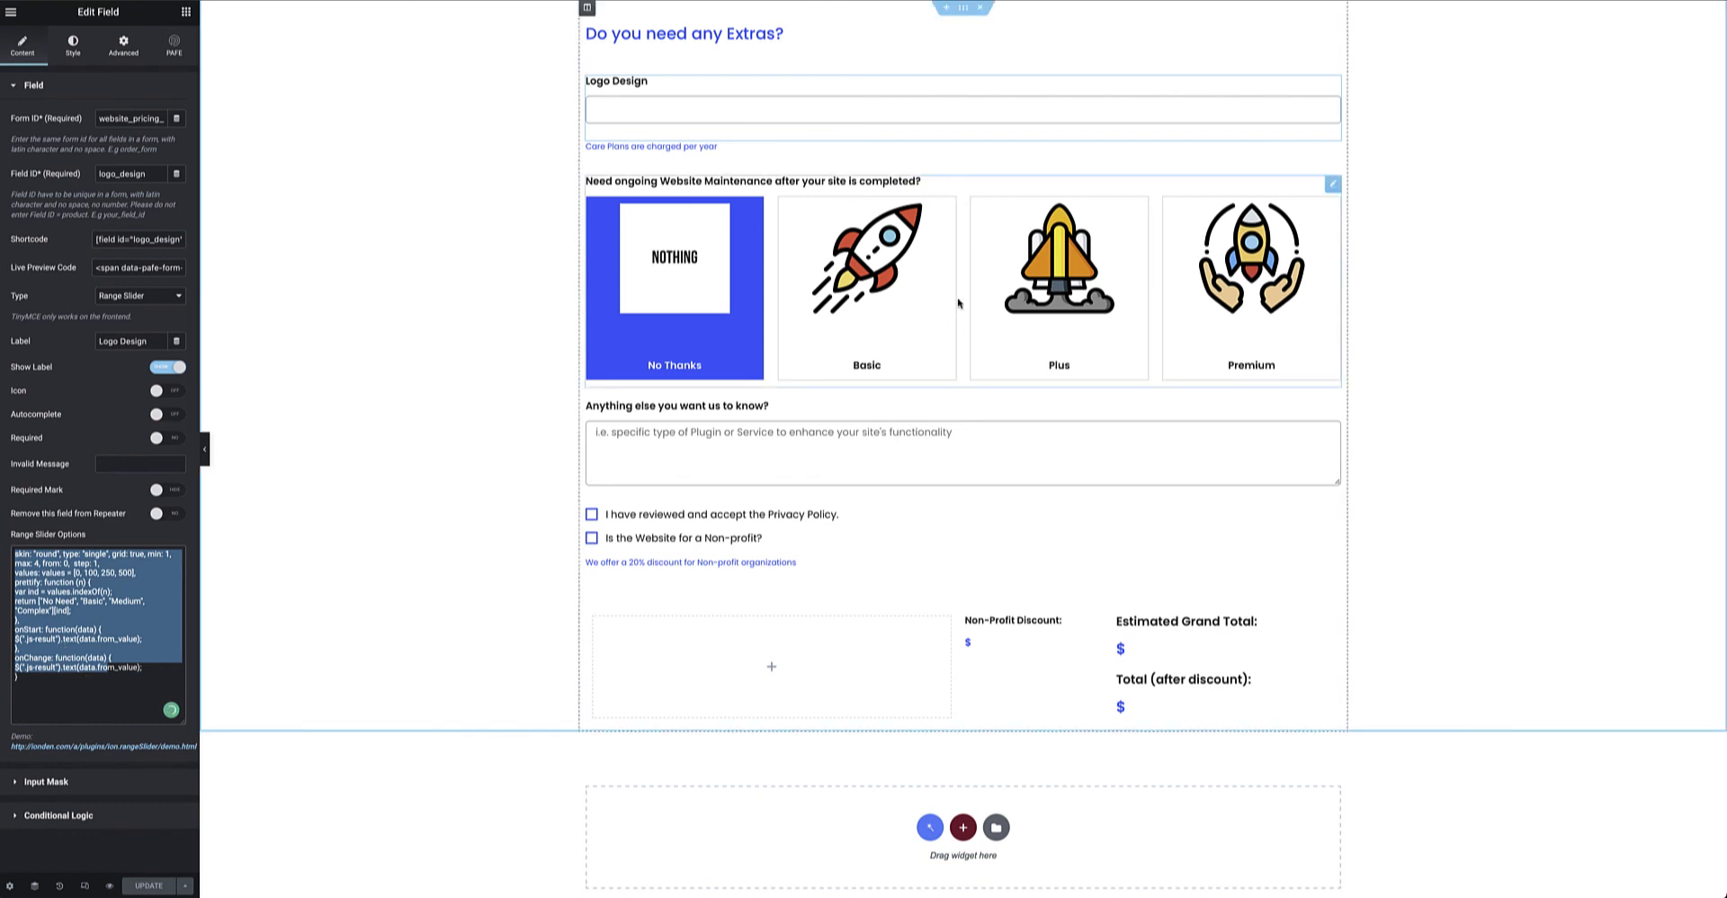
click(1335, 184)
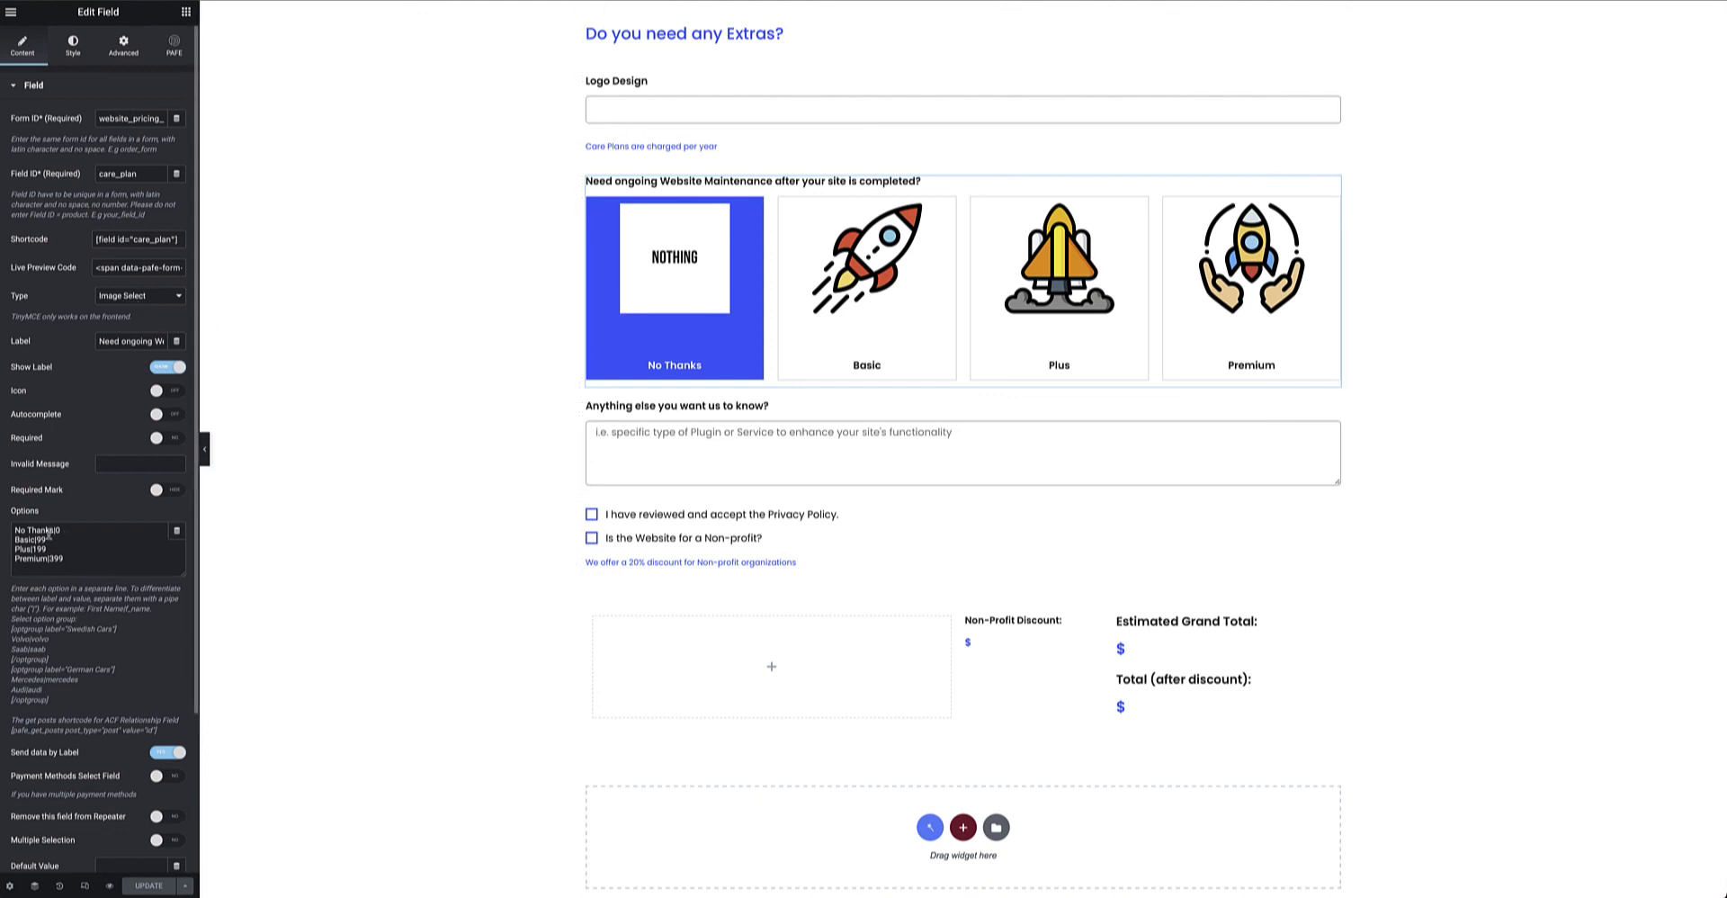
drag(49, 531, 7, 530)
click(59, 531)
scroll(36, 574, down, 2)
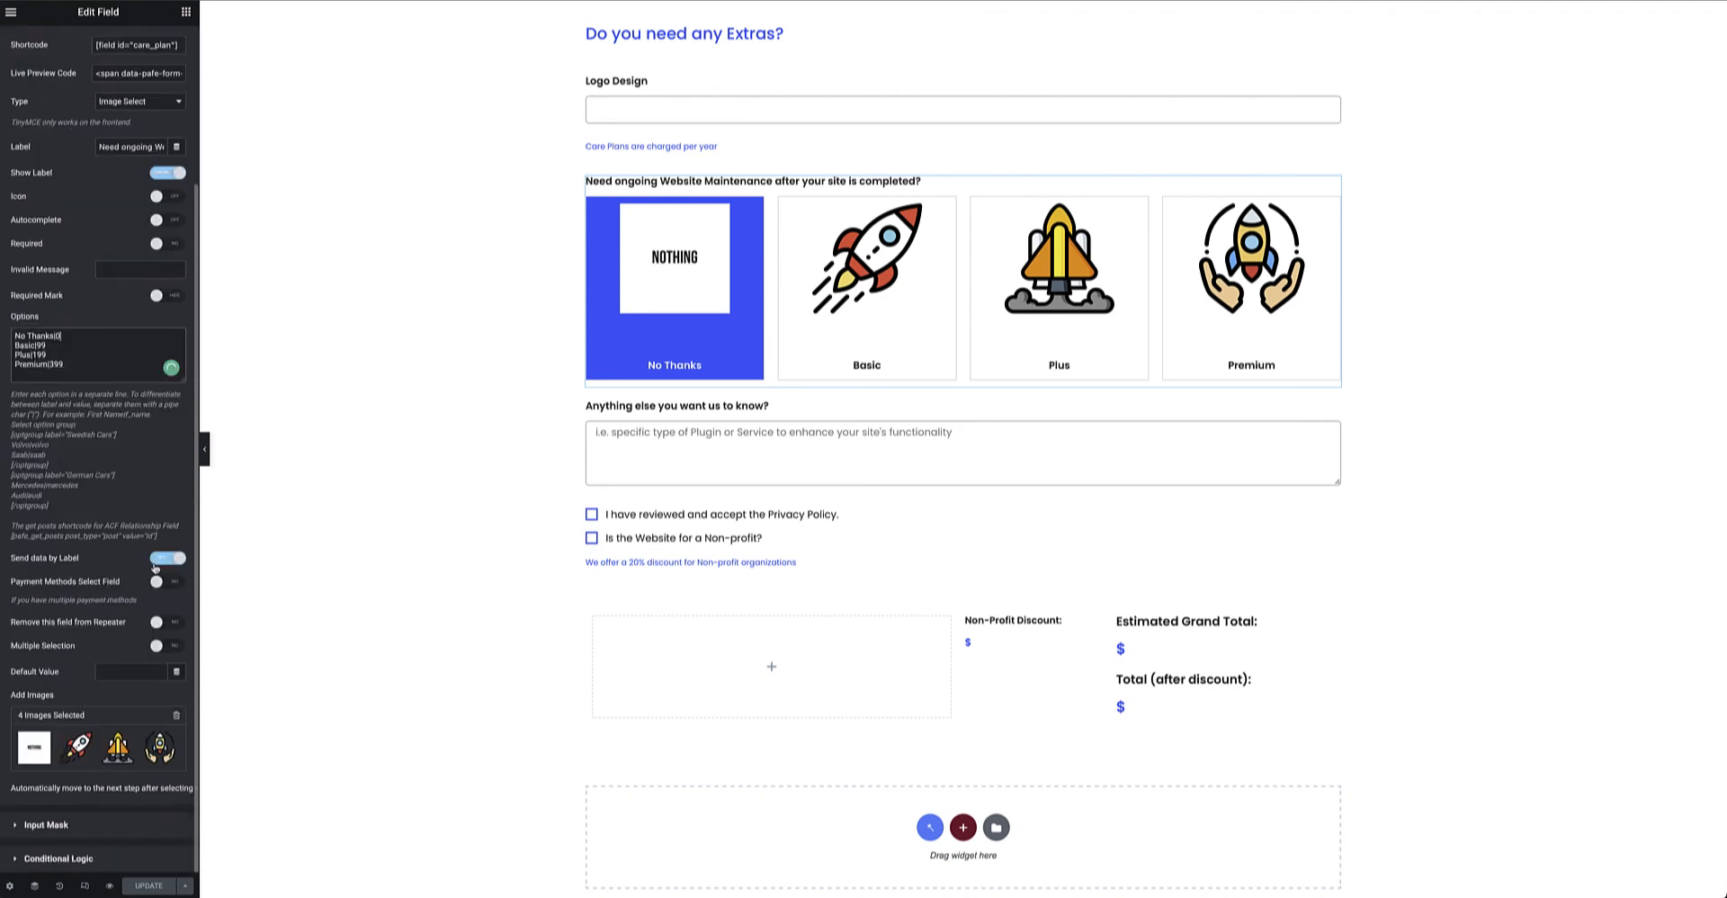
Inspect the maintenance field's image gallery order against its options list, and open the field's Conditional Logic settings.
click(175, 743)
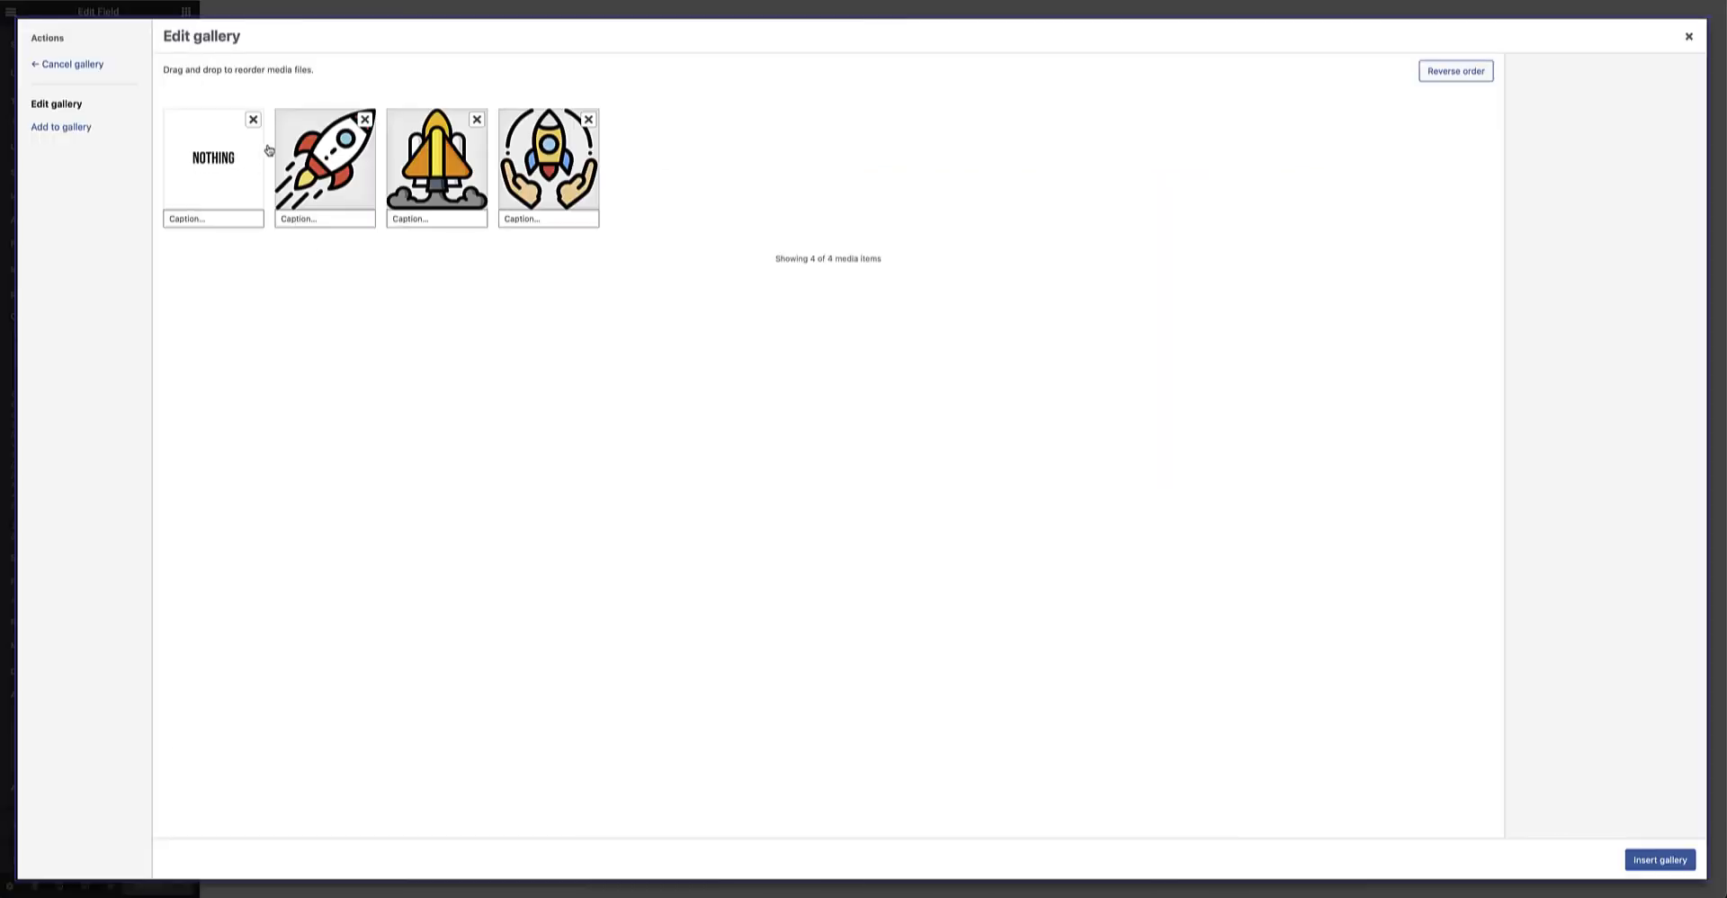
mouse_move(534, 169)
mouse_down()
mouse_move(396, 166)
mouse_move(410, 182)
mouse_move(641, 182)
mouse_move(533, 177)
mouse_up()
click(1688, 38)
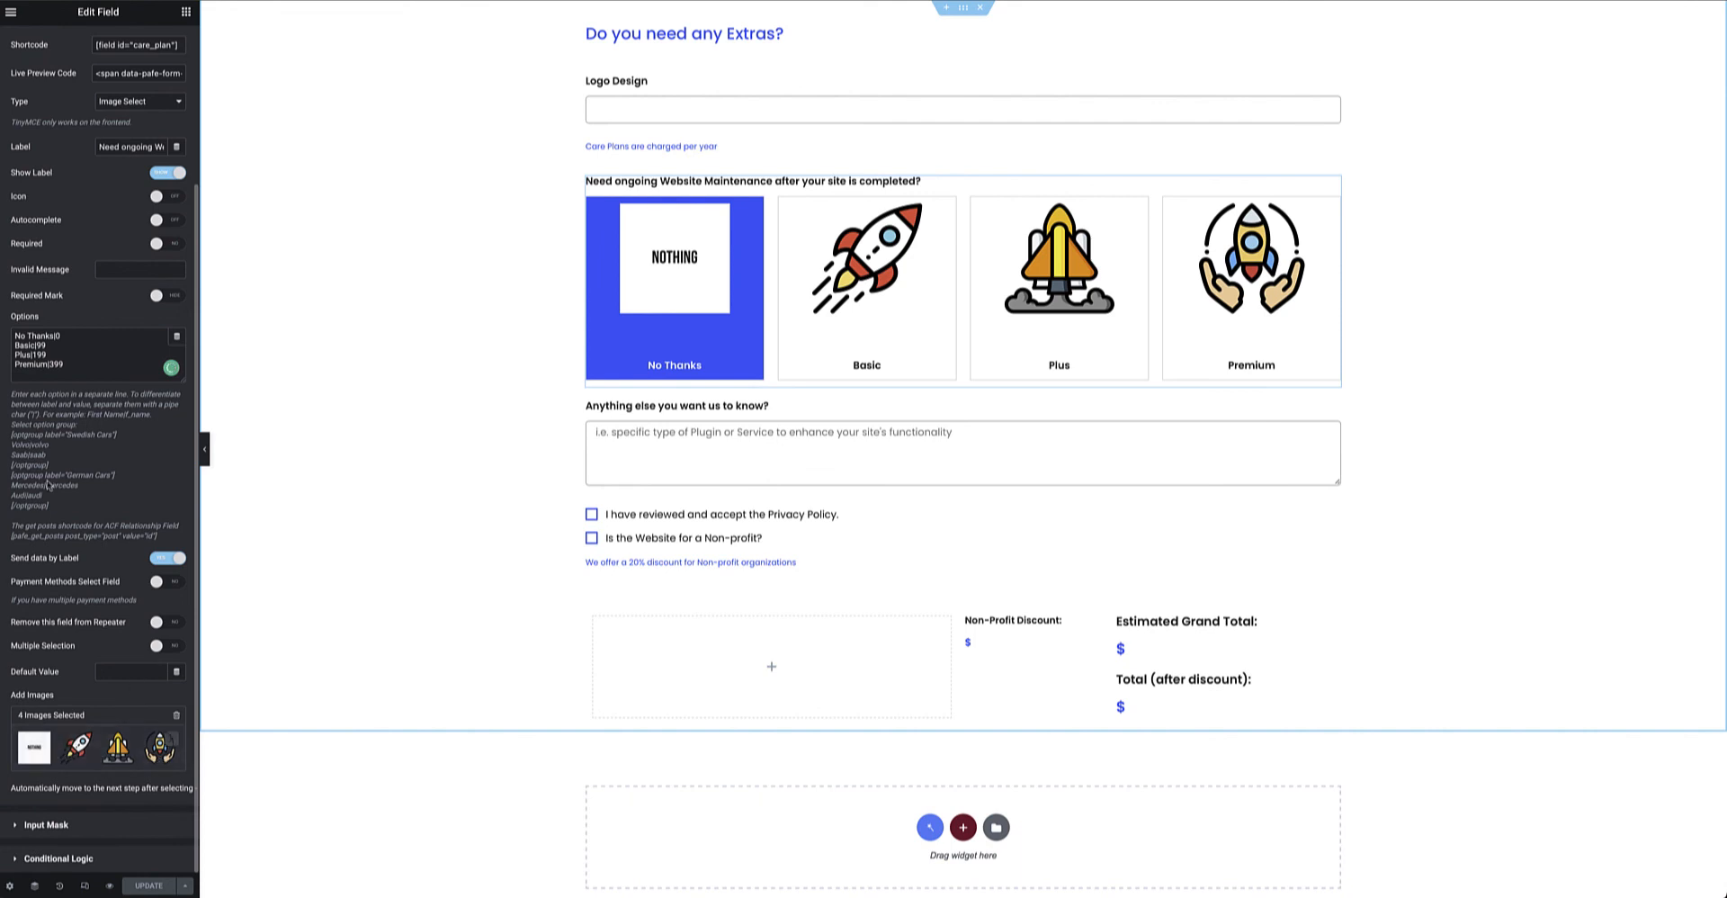
drag(71, 367, 2, 335)
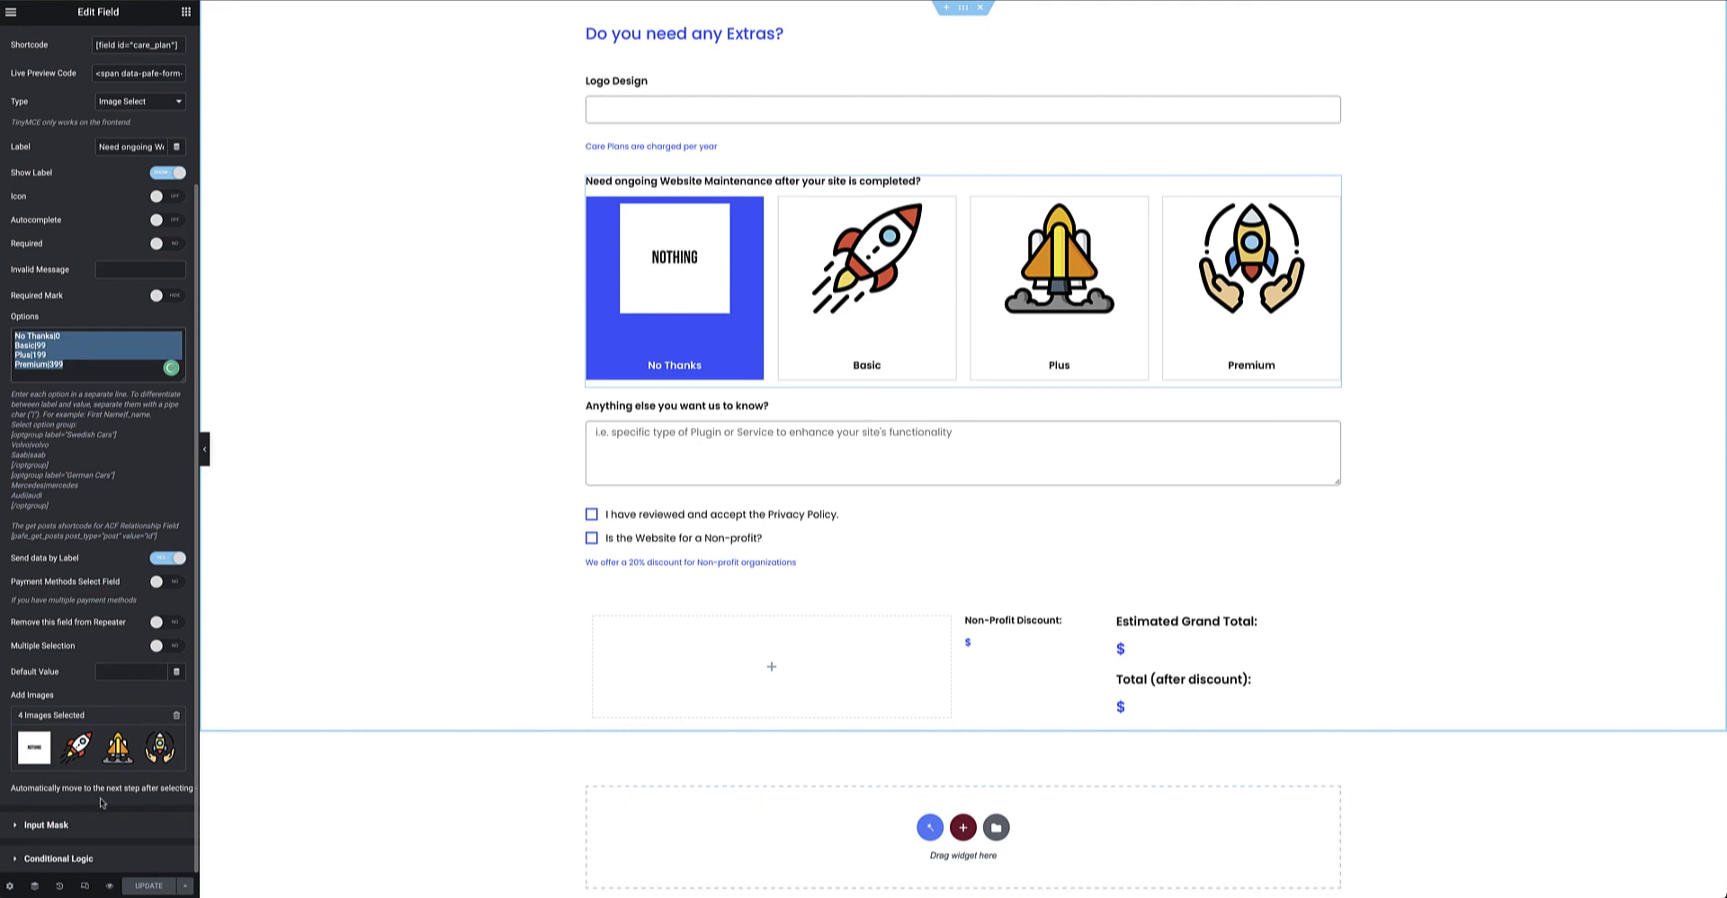
click(96, 860)
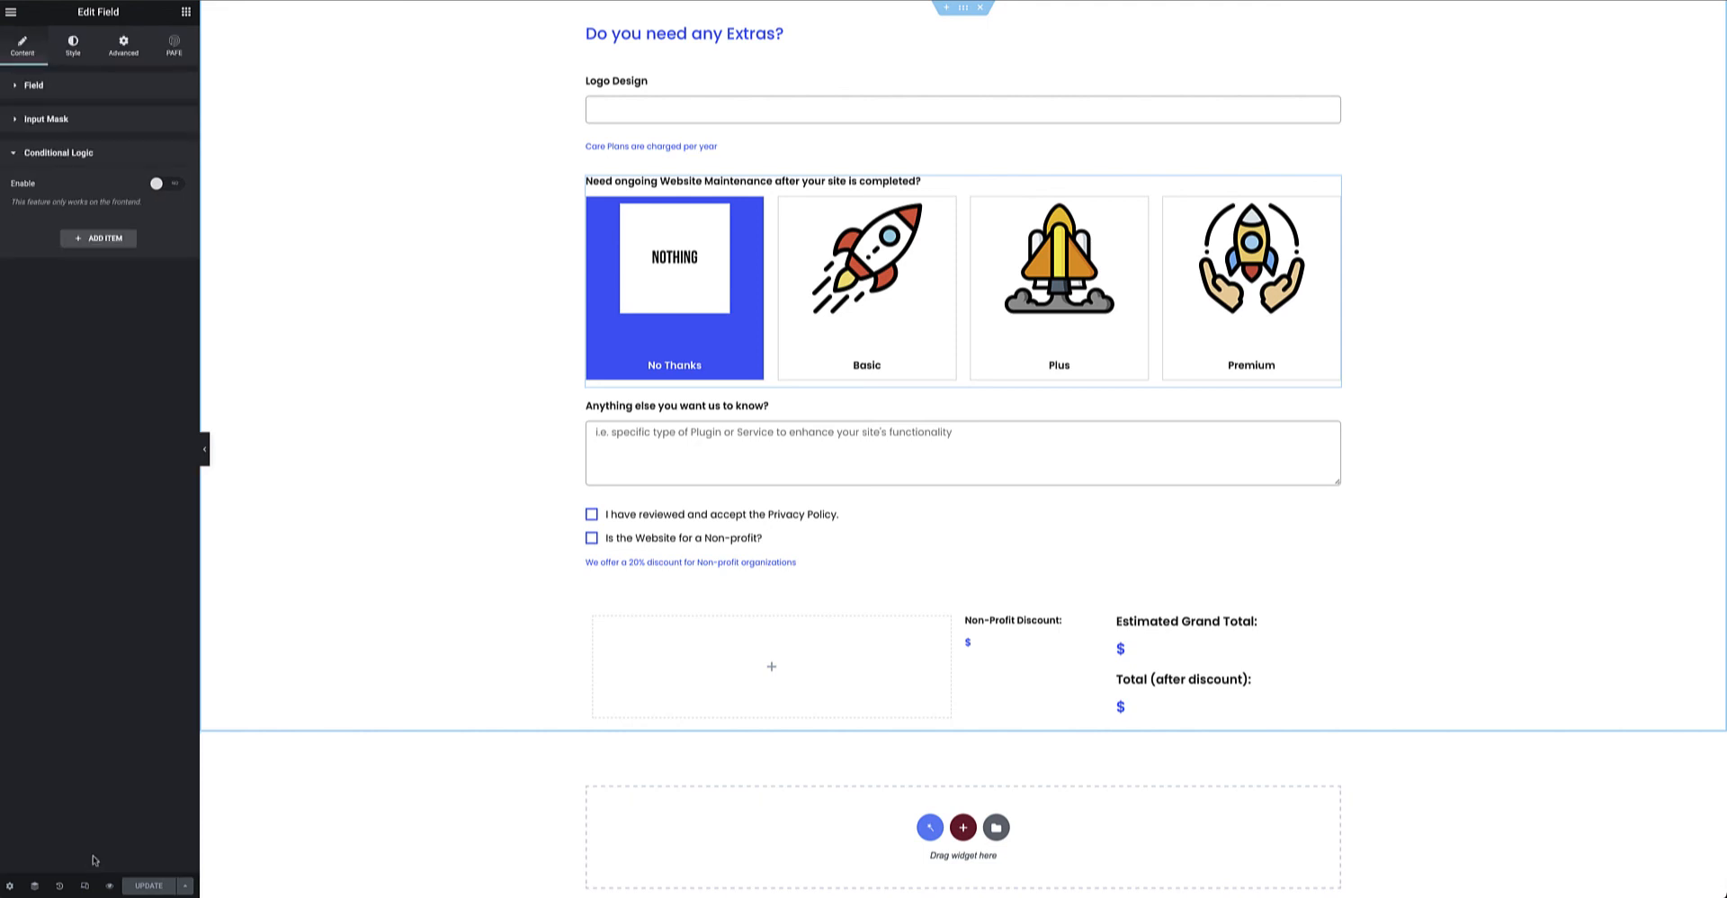
Inspect the "Anything else you want us to know?" textarea and the Privacy Policy acceptance field, including its acceptance text and Required option.
click(119, 166)
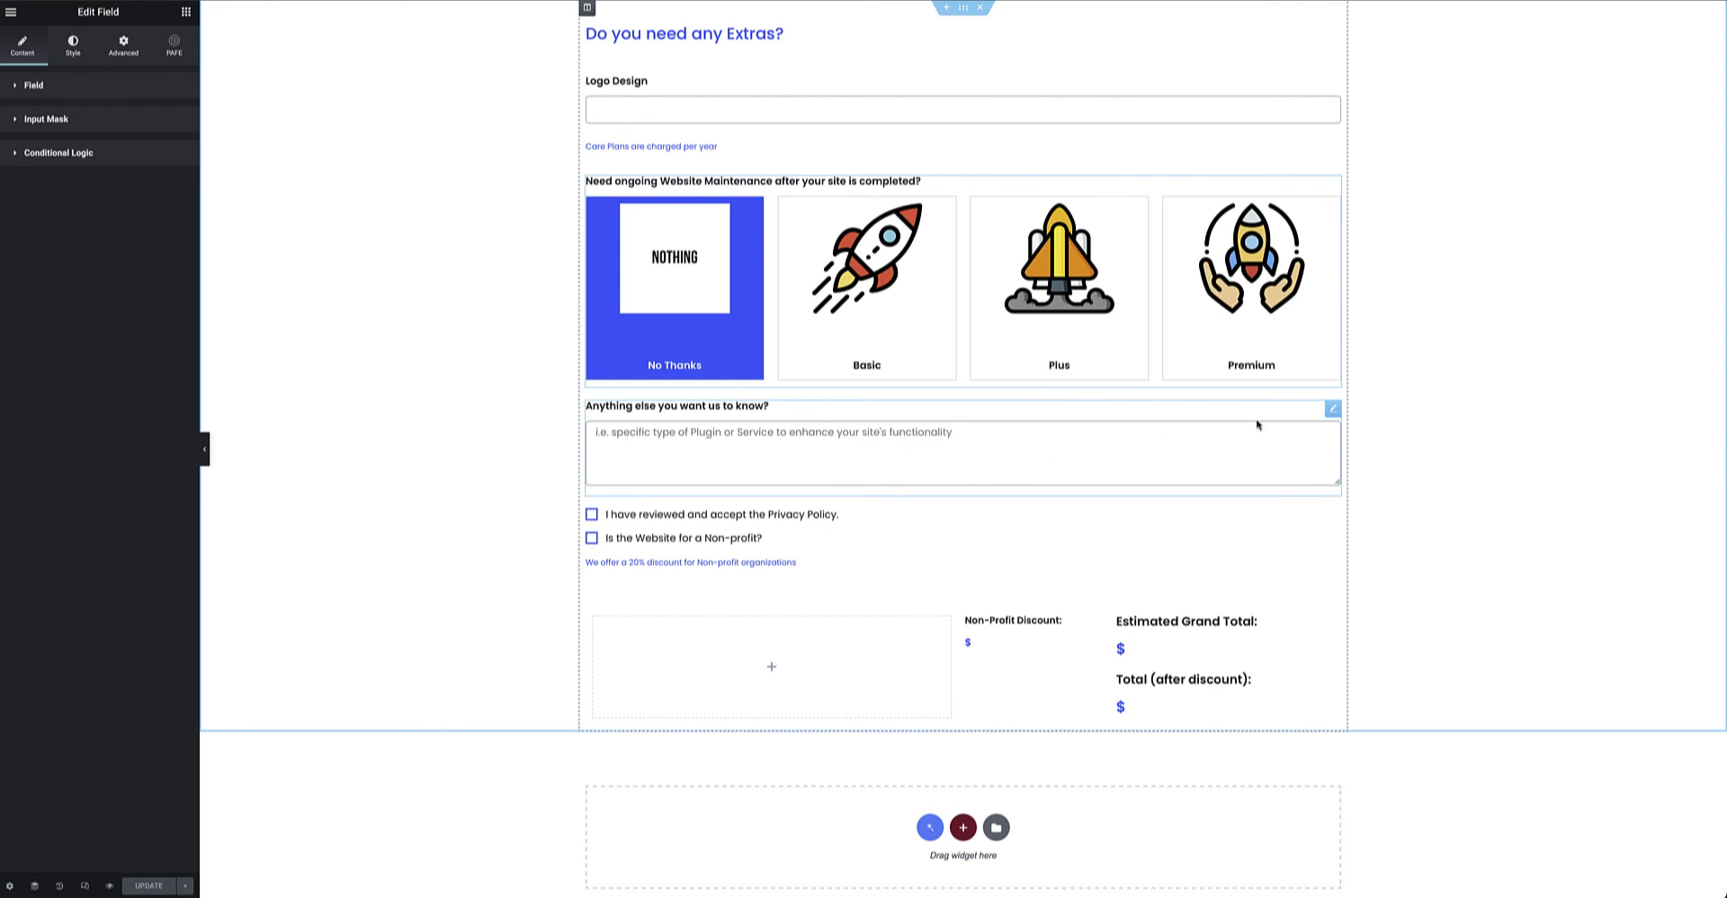
click(1332, 414)
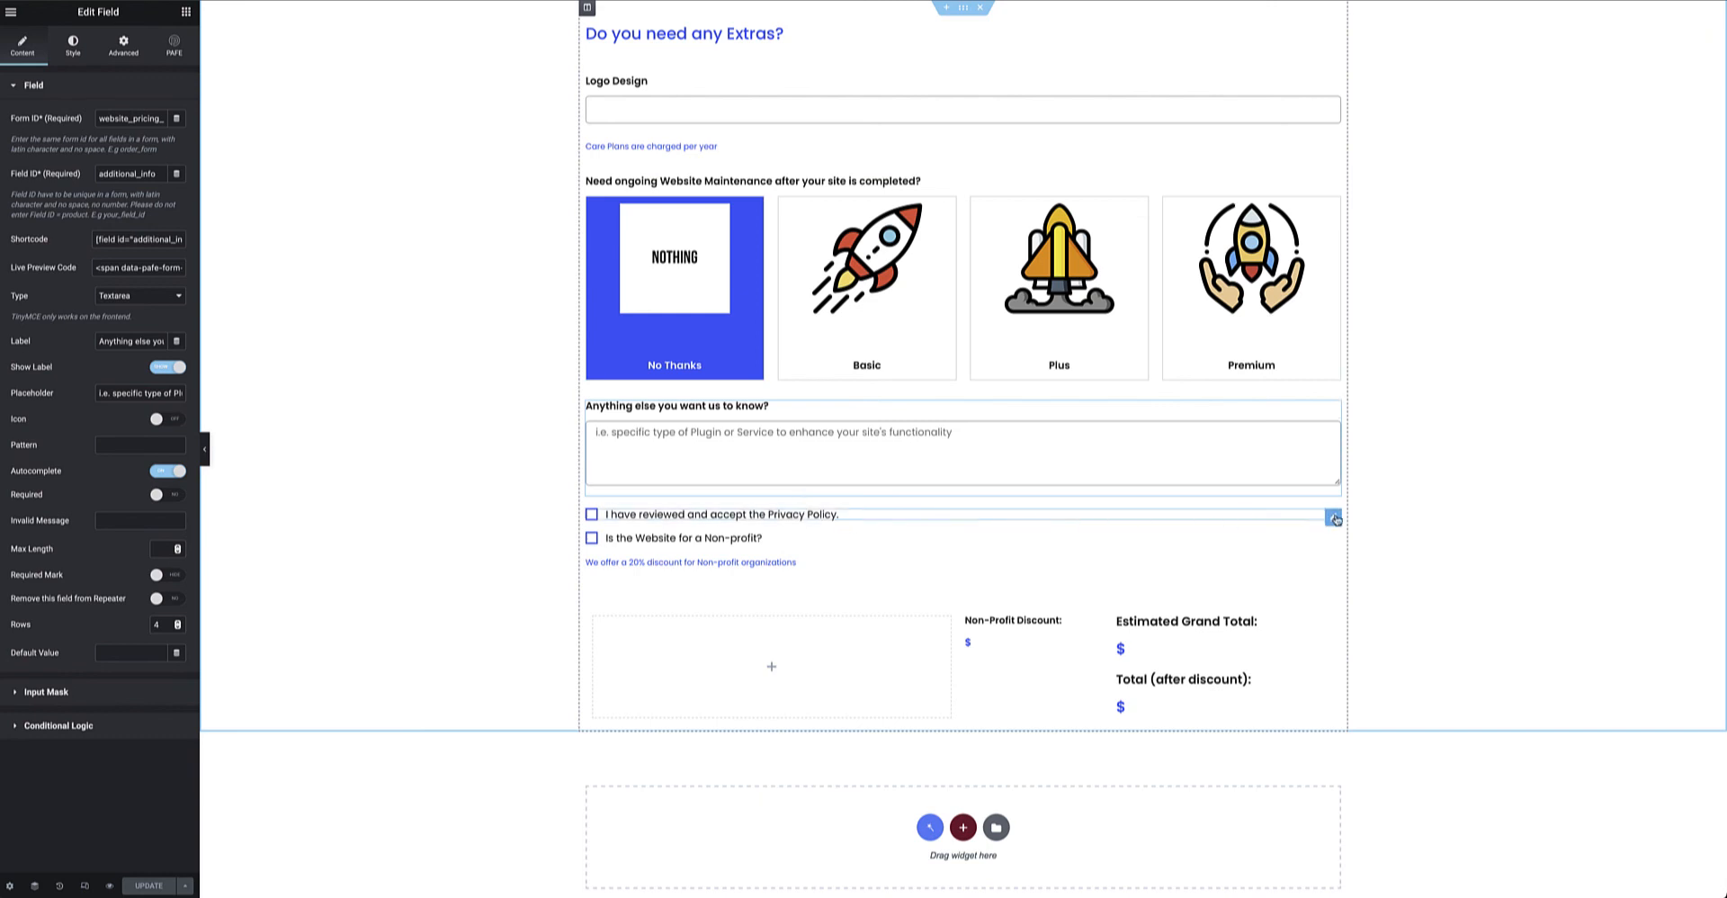
click(1335, 516)
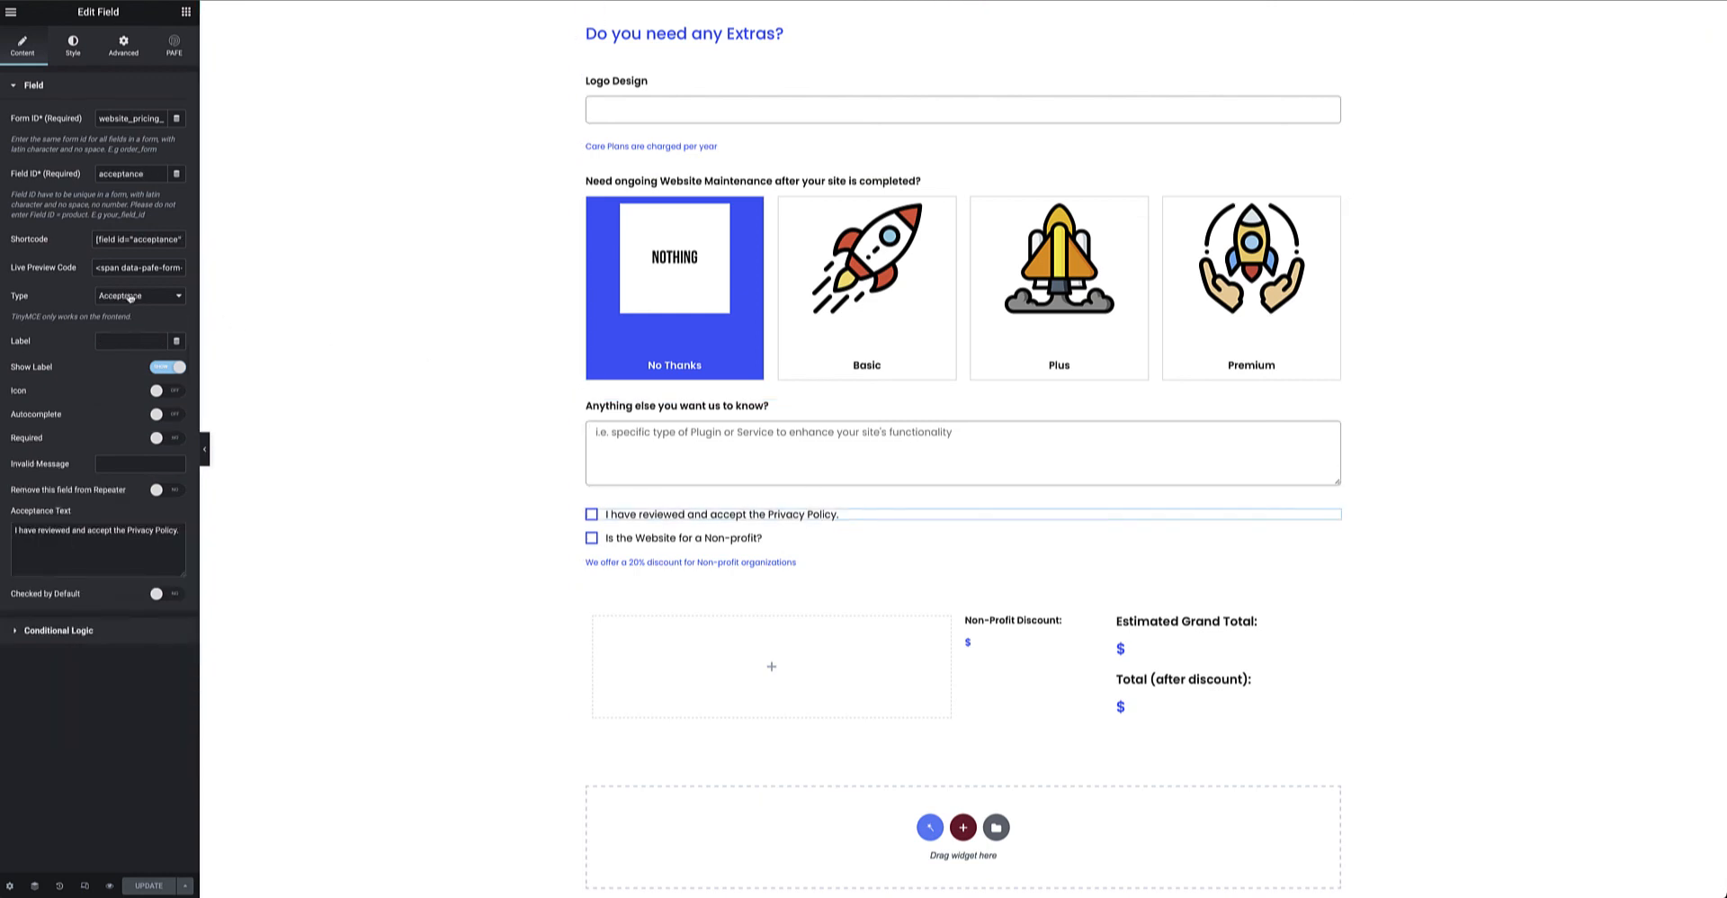
triple_click(138, 532)
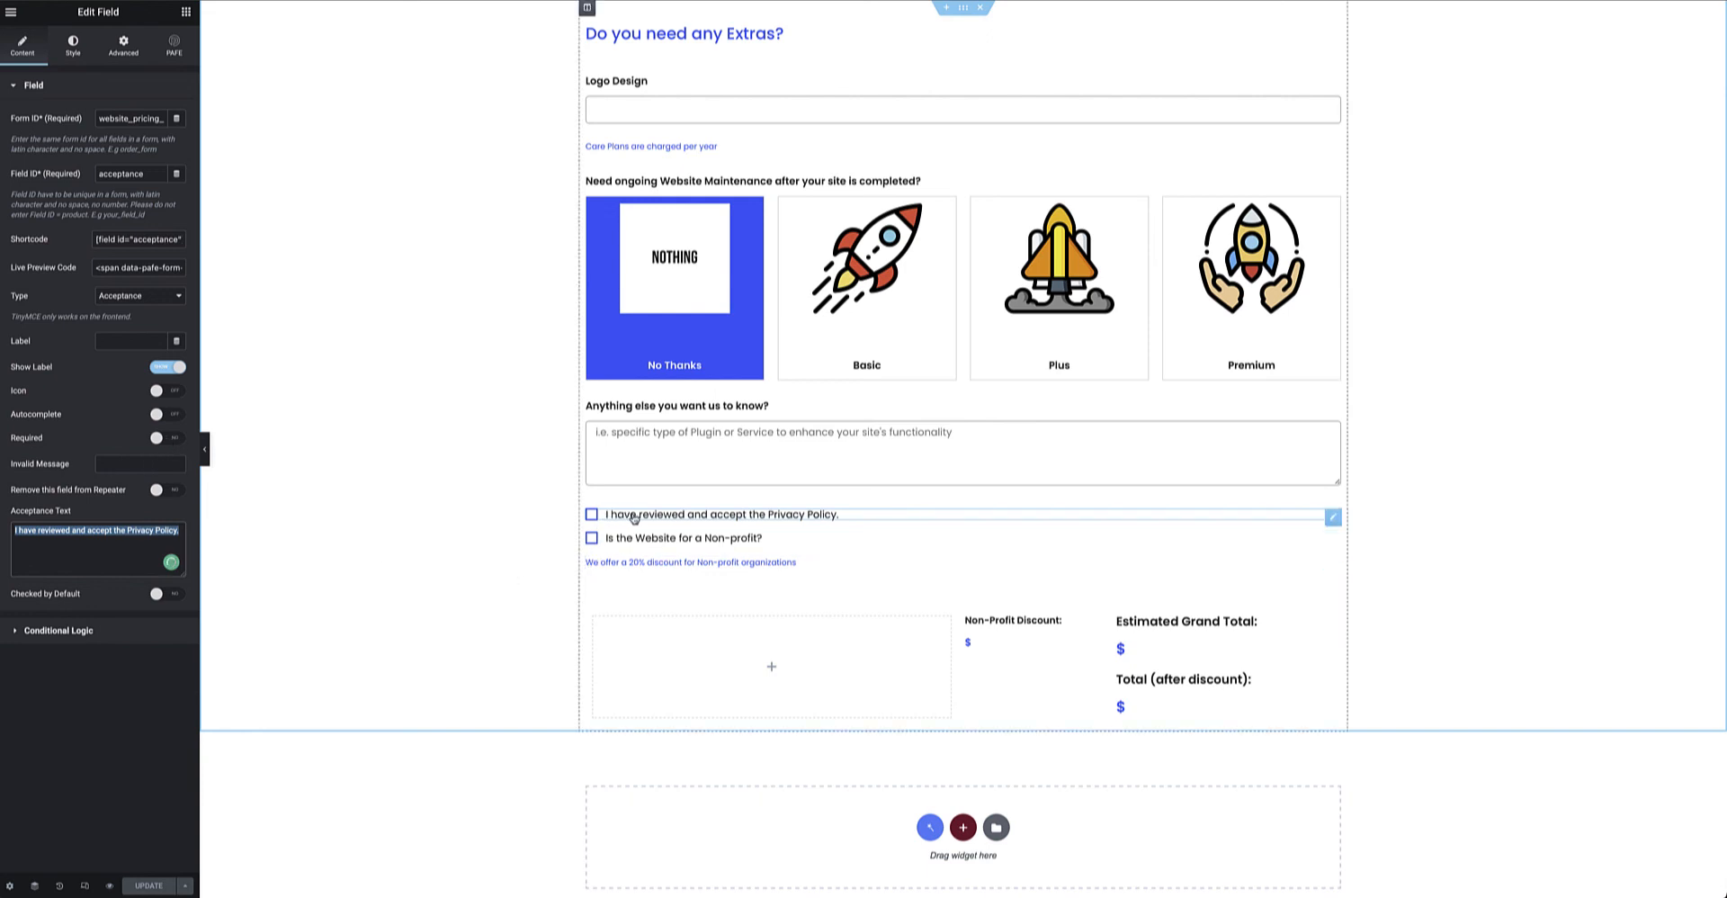
click(173, 439)
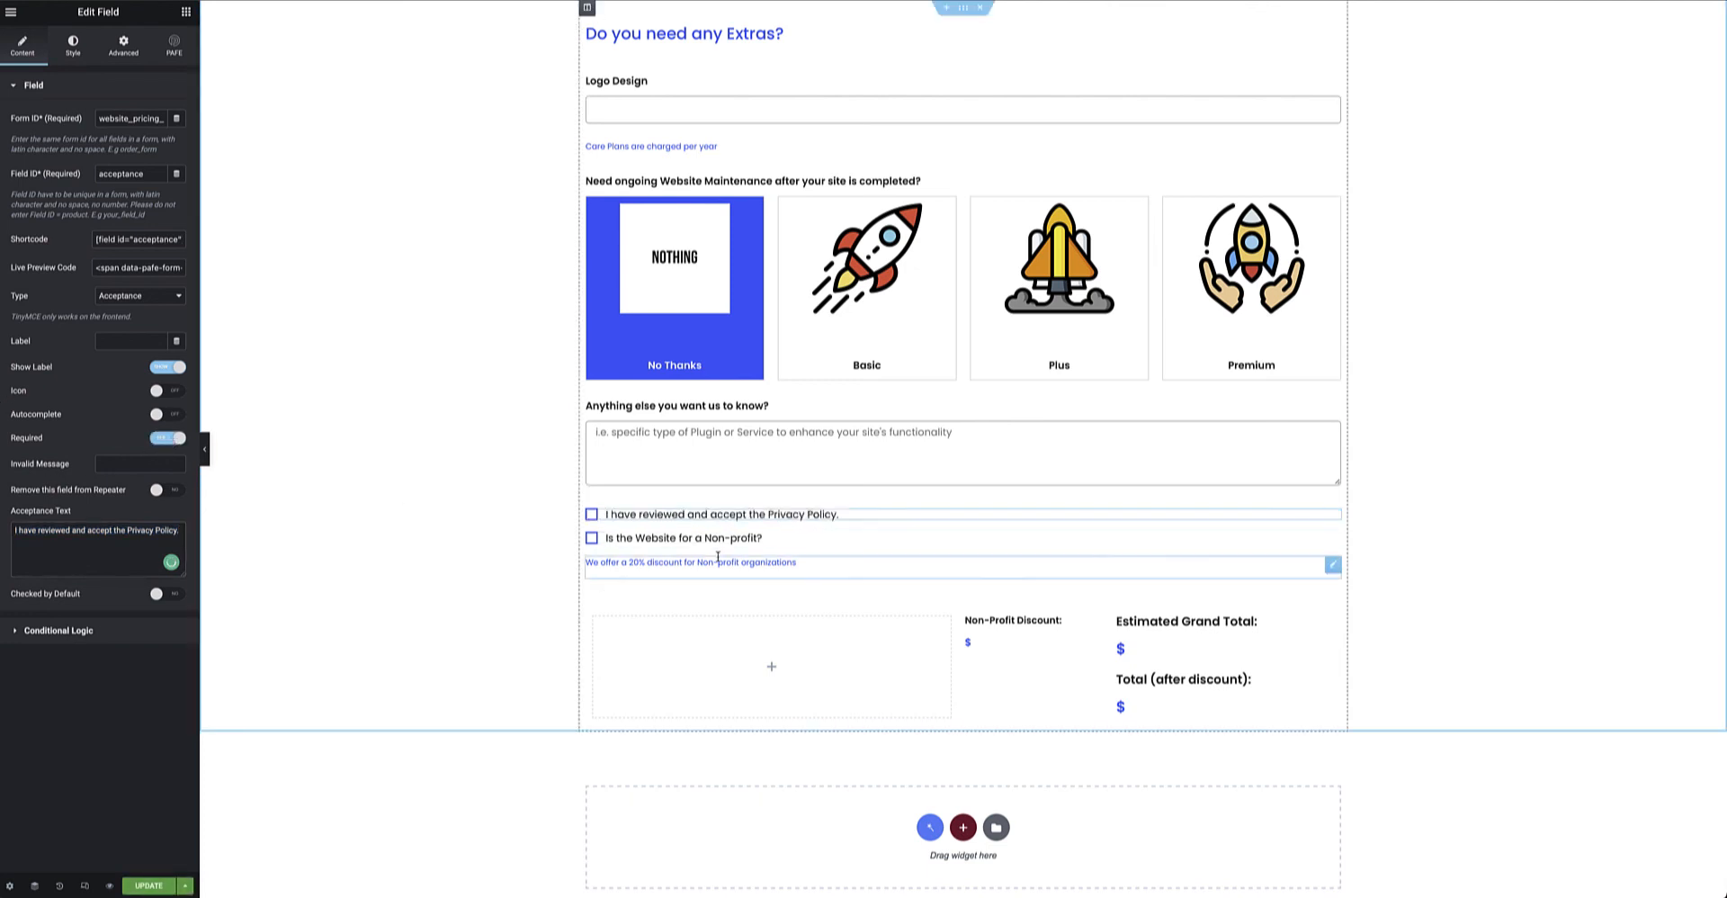
click(167, 439)
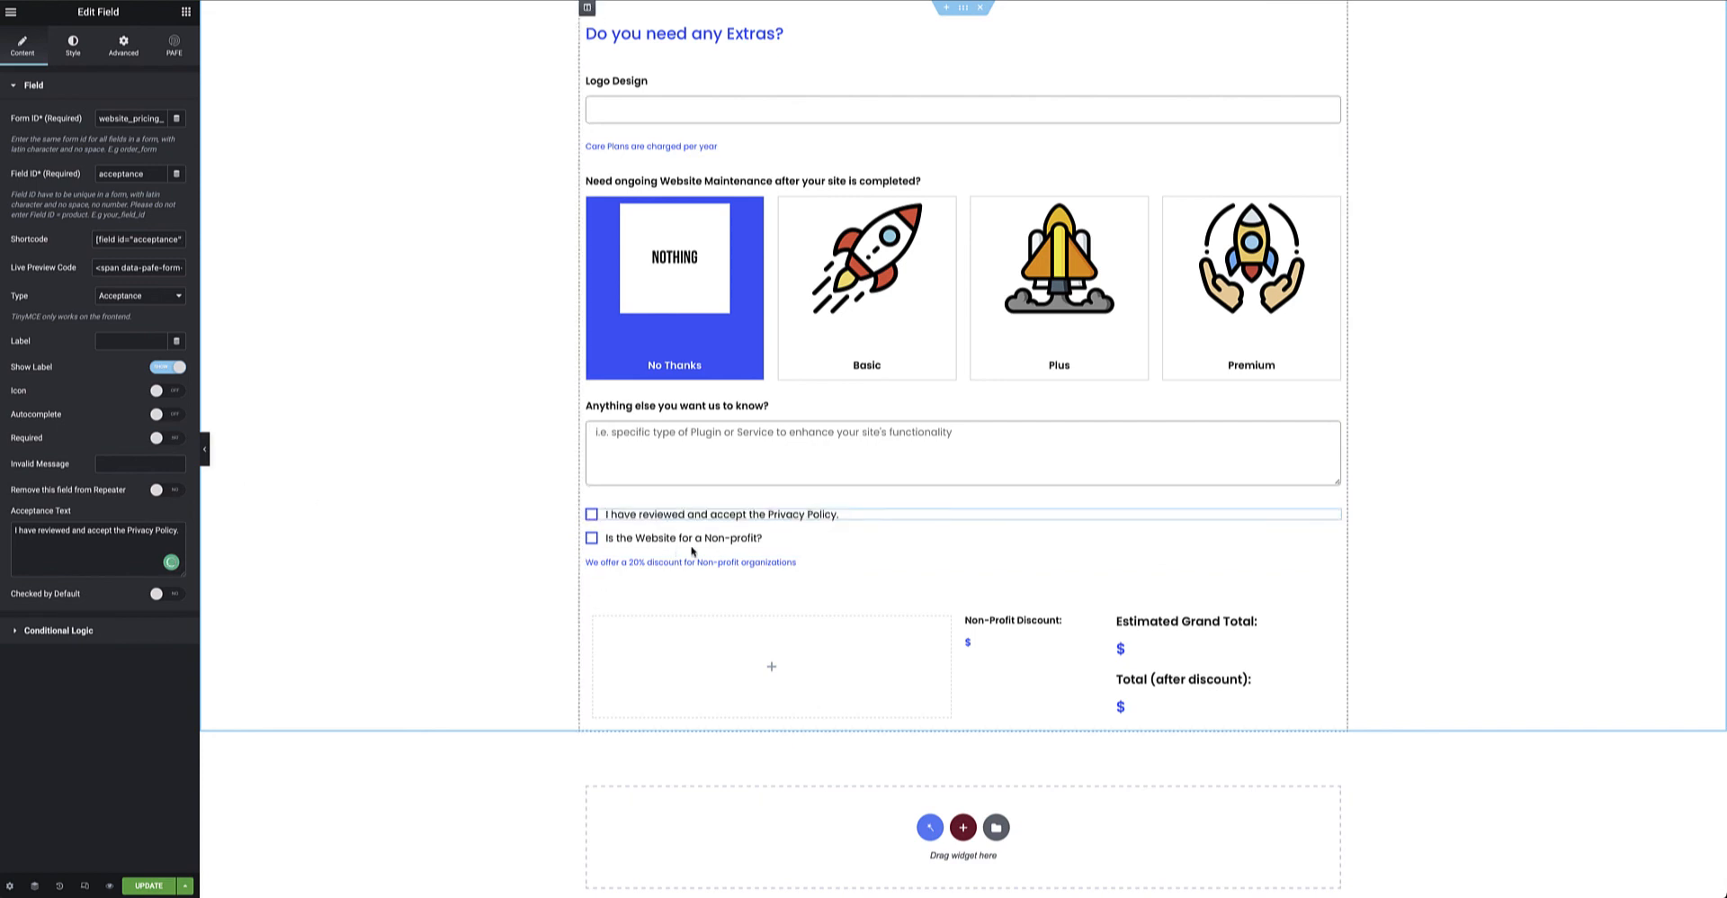
Open the Non-profit checkbox field, and examine the calculations of the Non-Profit Discount and Total (after discount) fields.
click(788, 543)
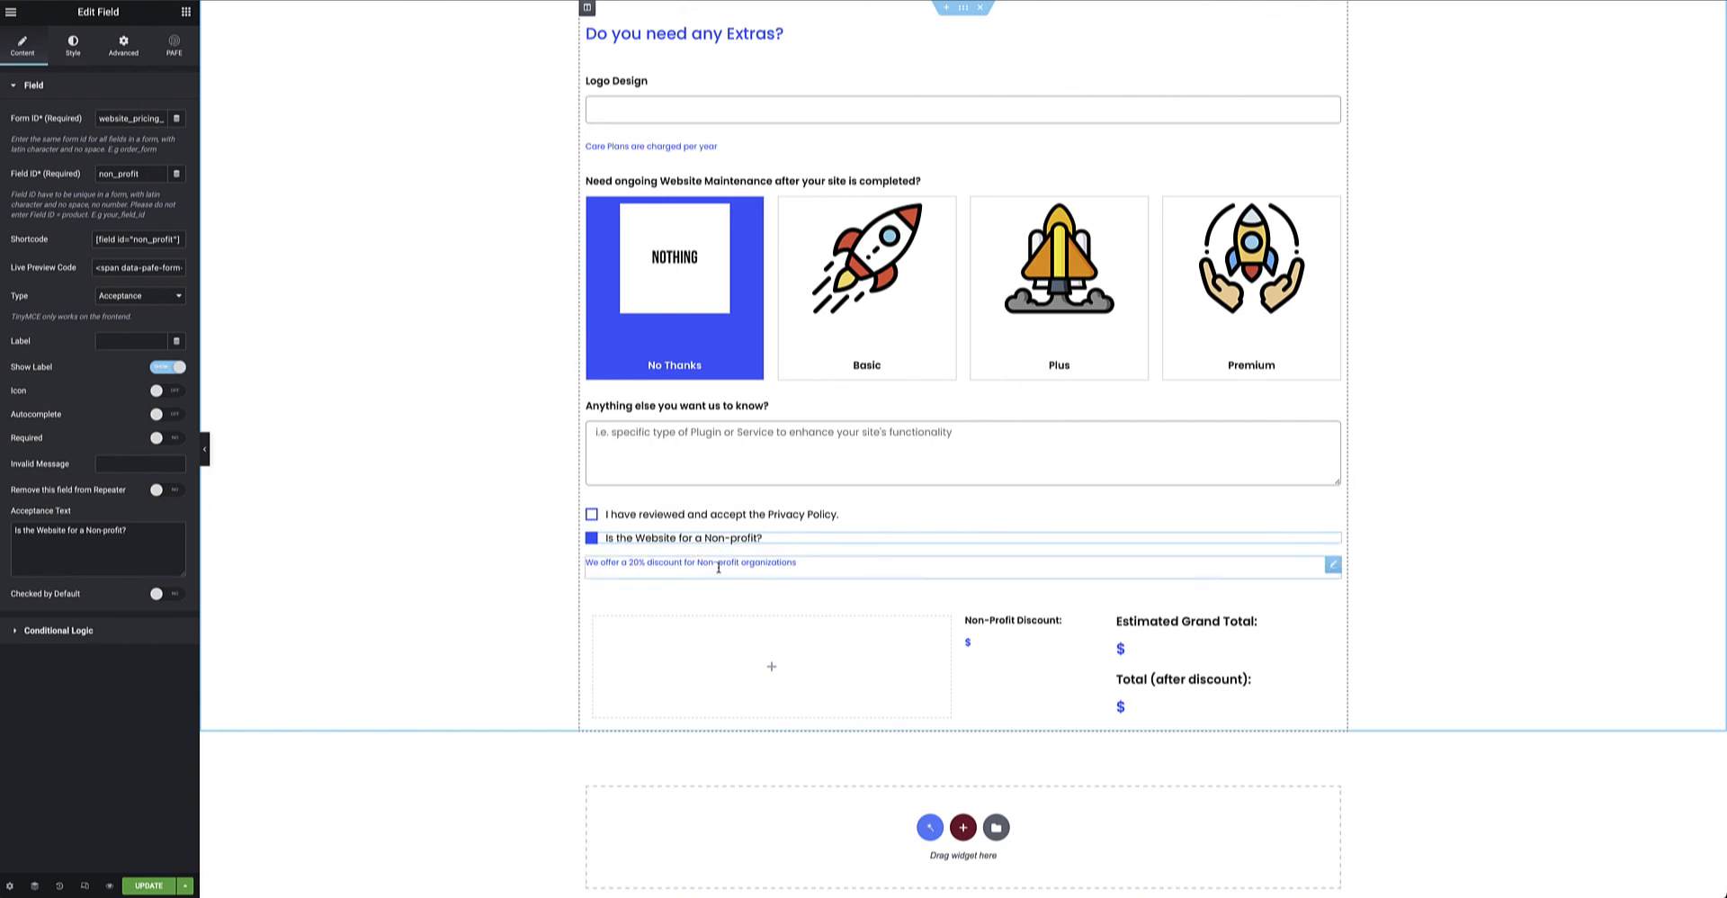
click(1094, 623)
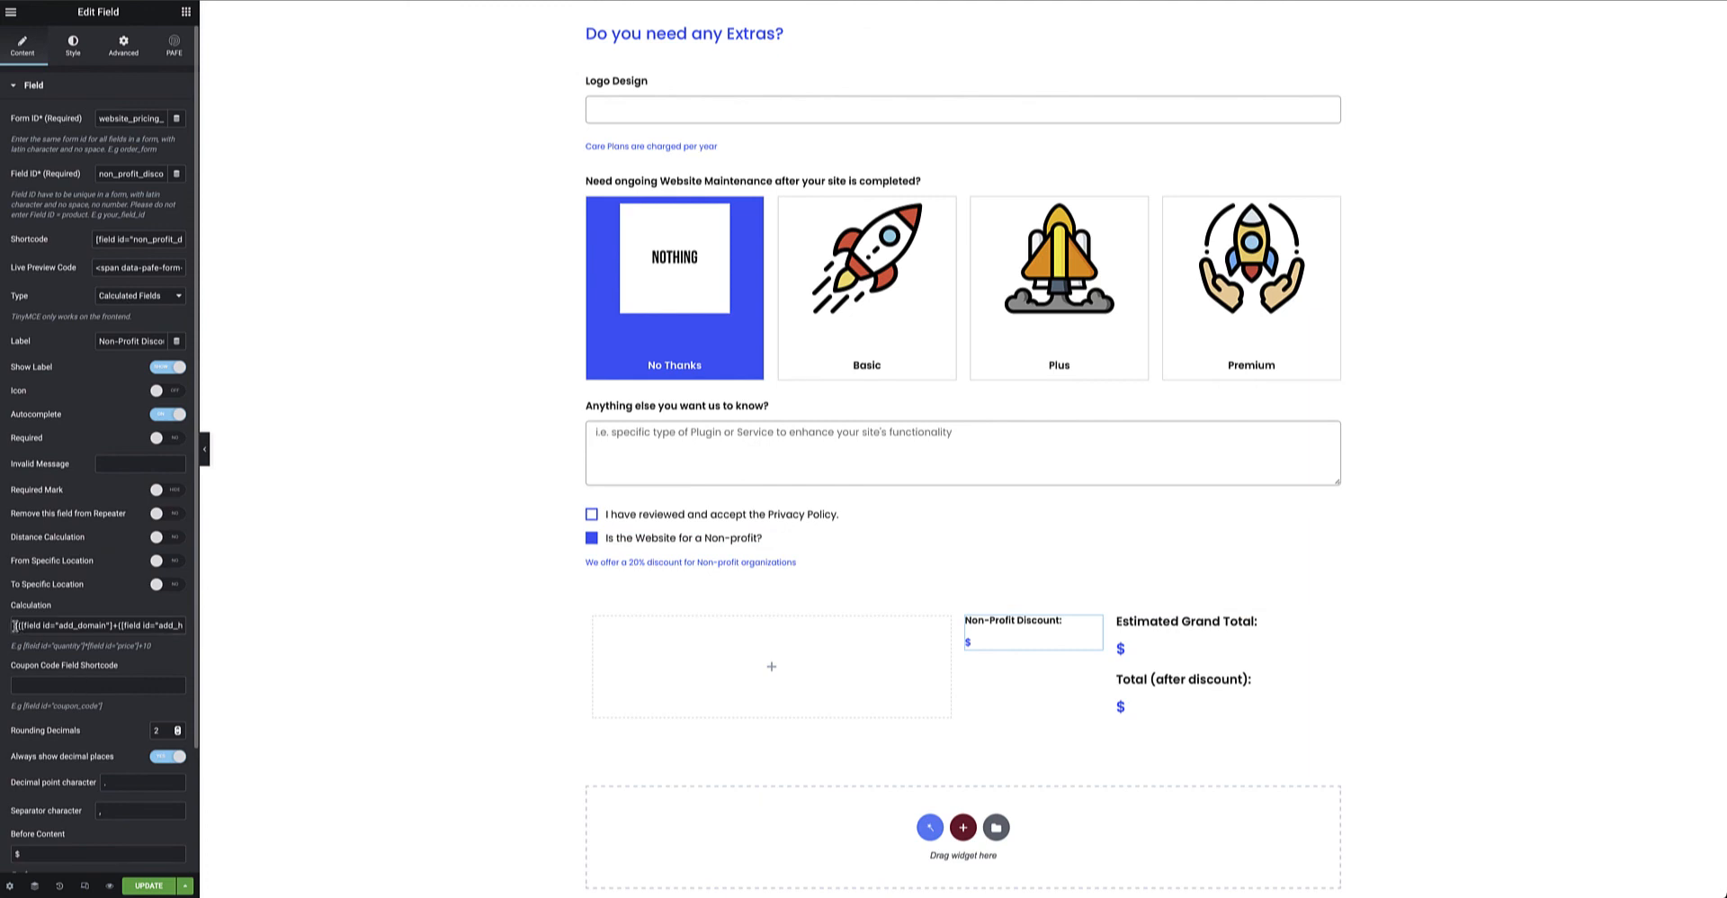
drag(14, 625, 203, 628)
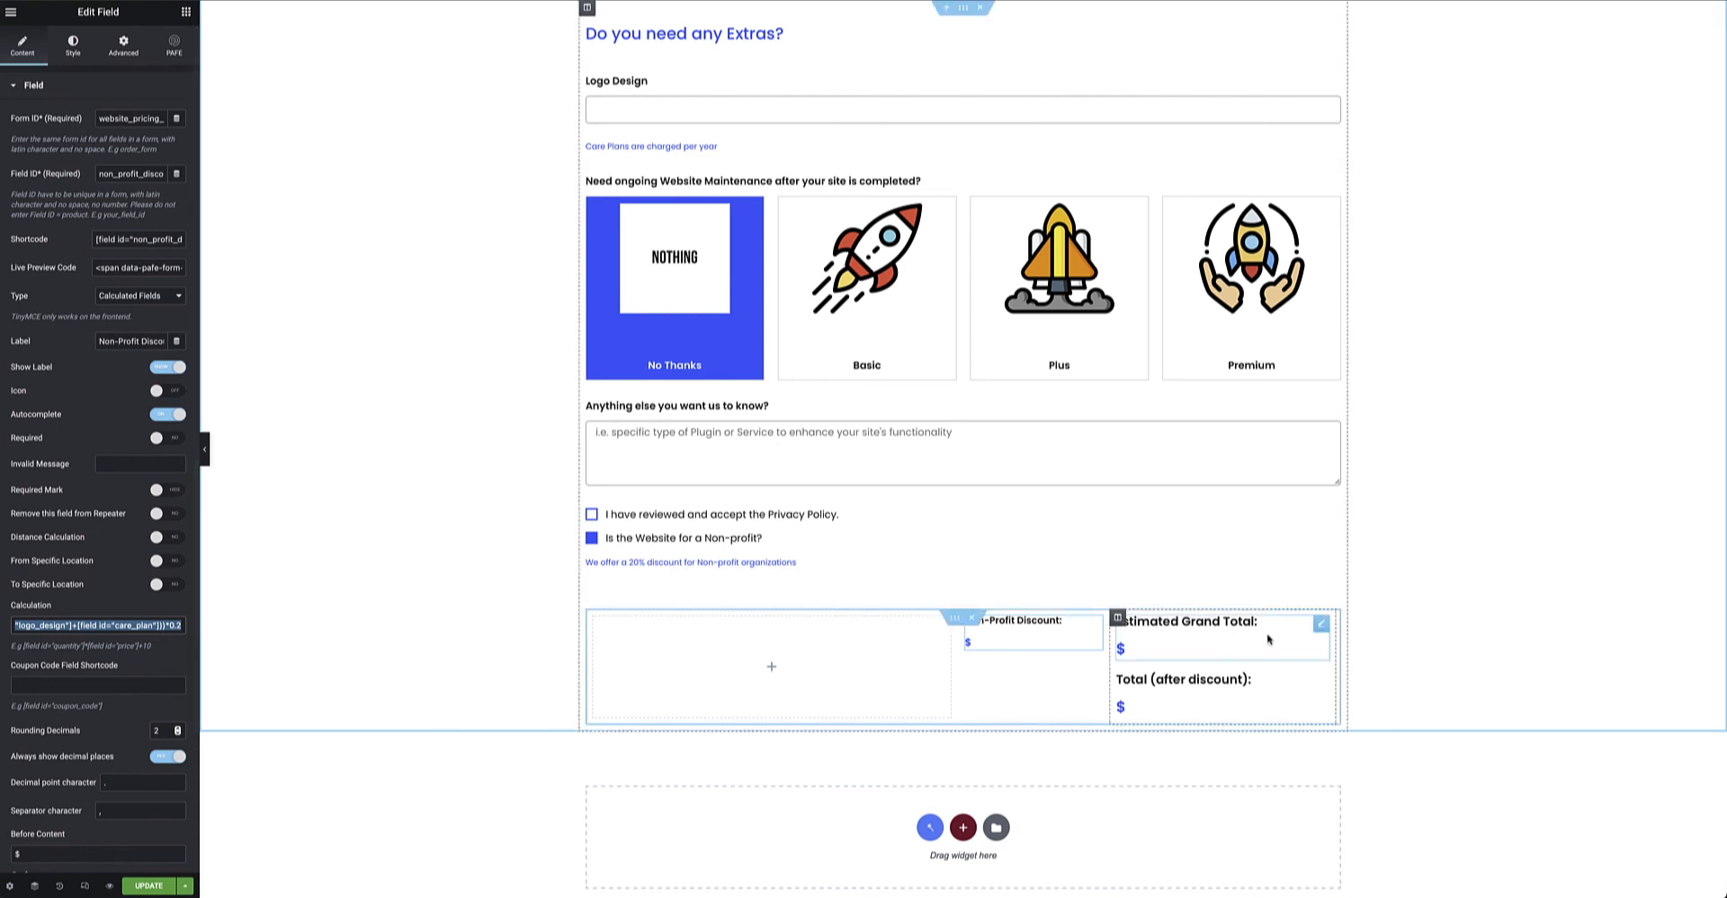
click(178, 625)
drag(177, 625, 166, 626)
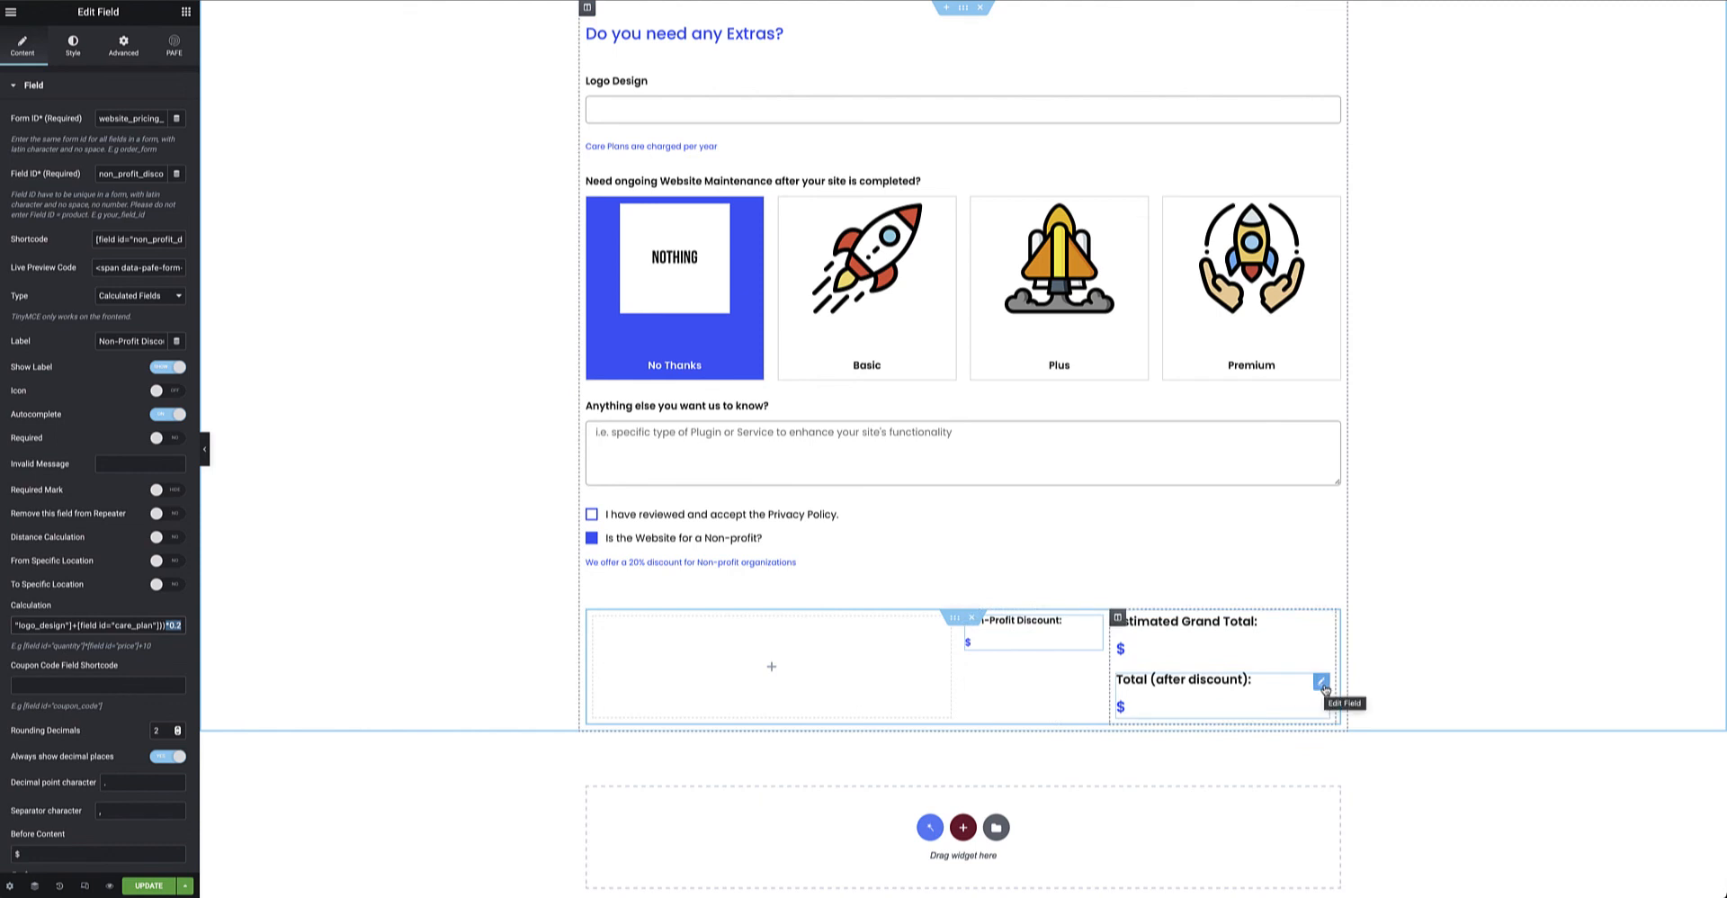
click(1322, 684)
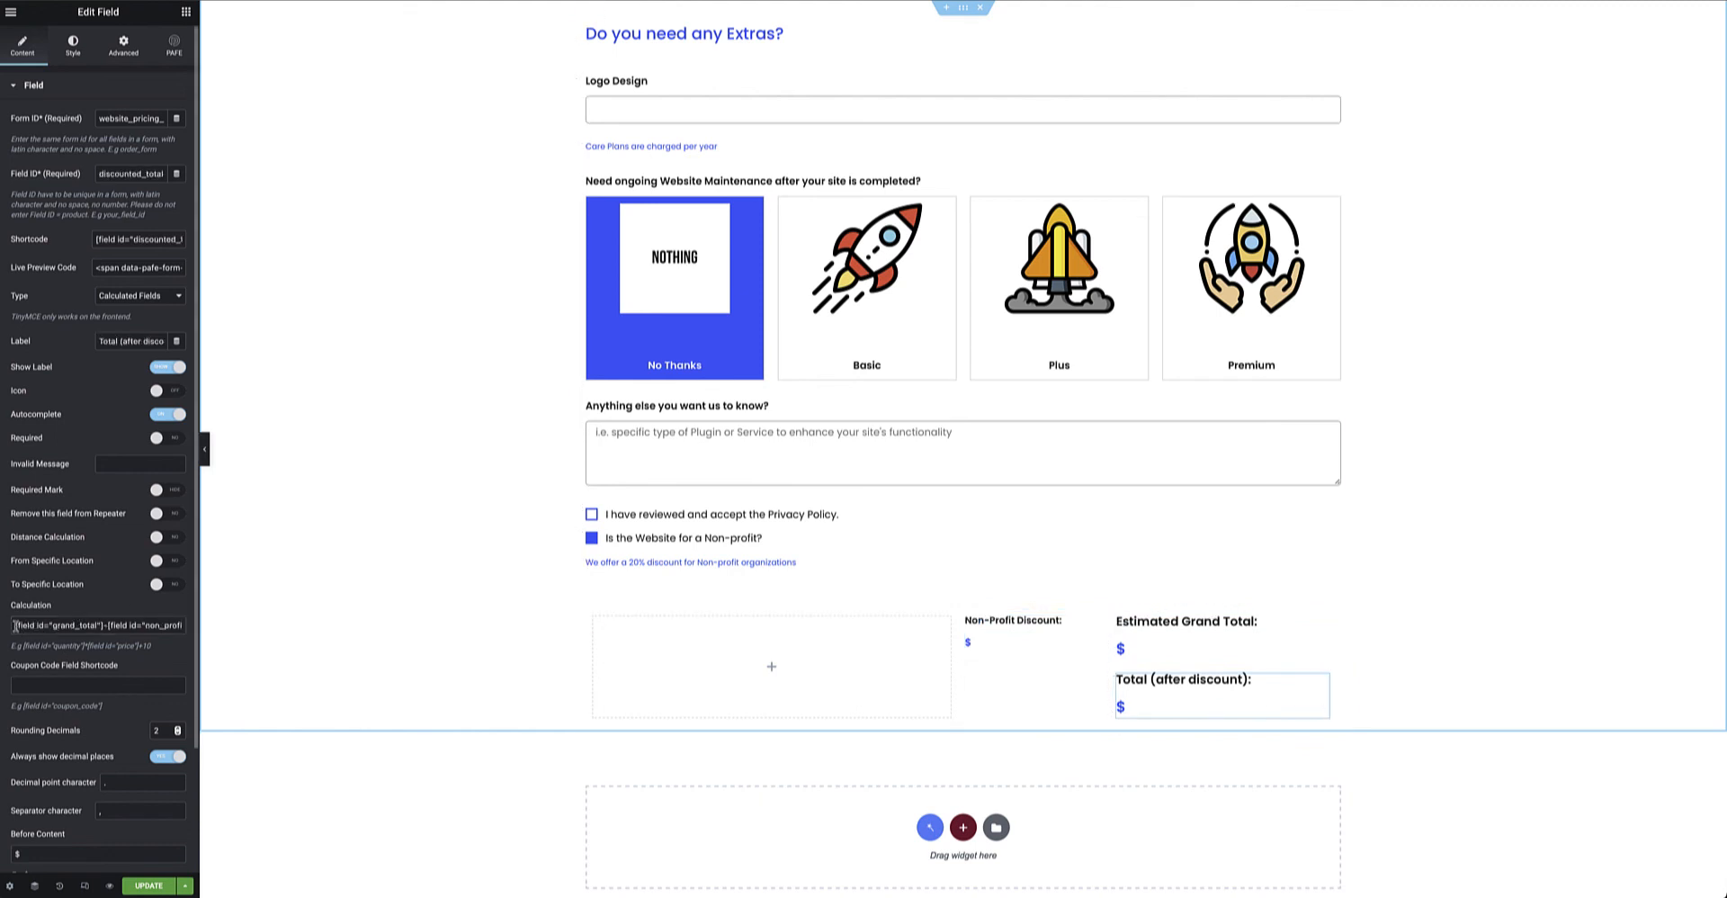
drag(15, 626, 183, 629)
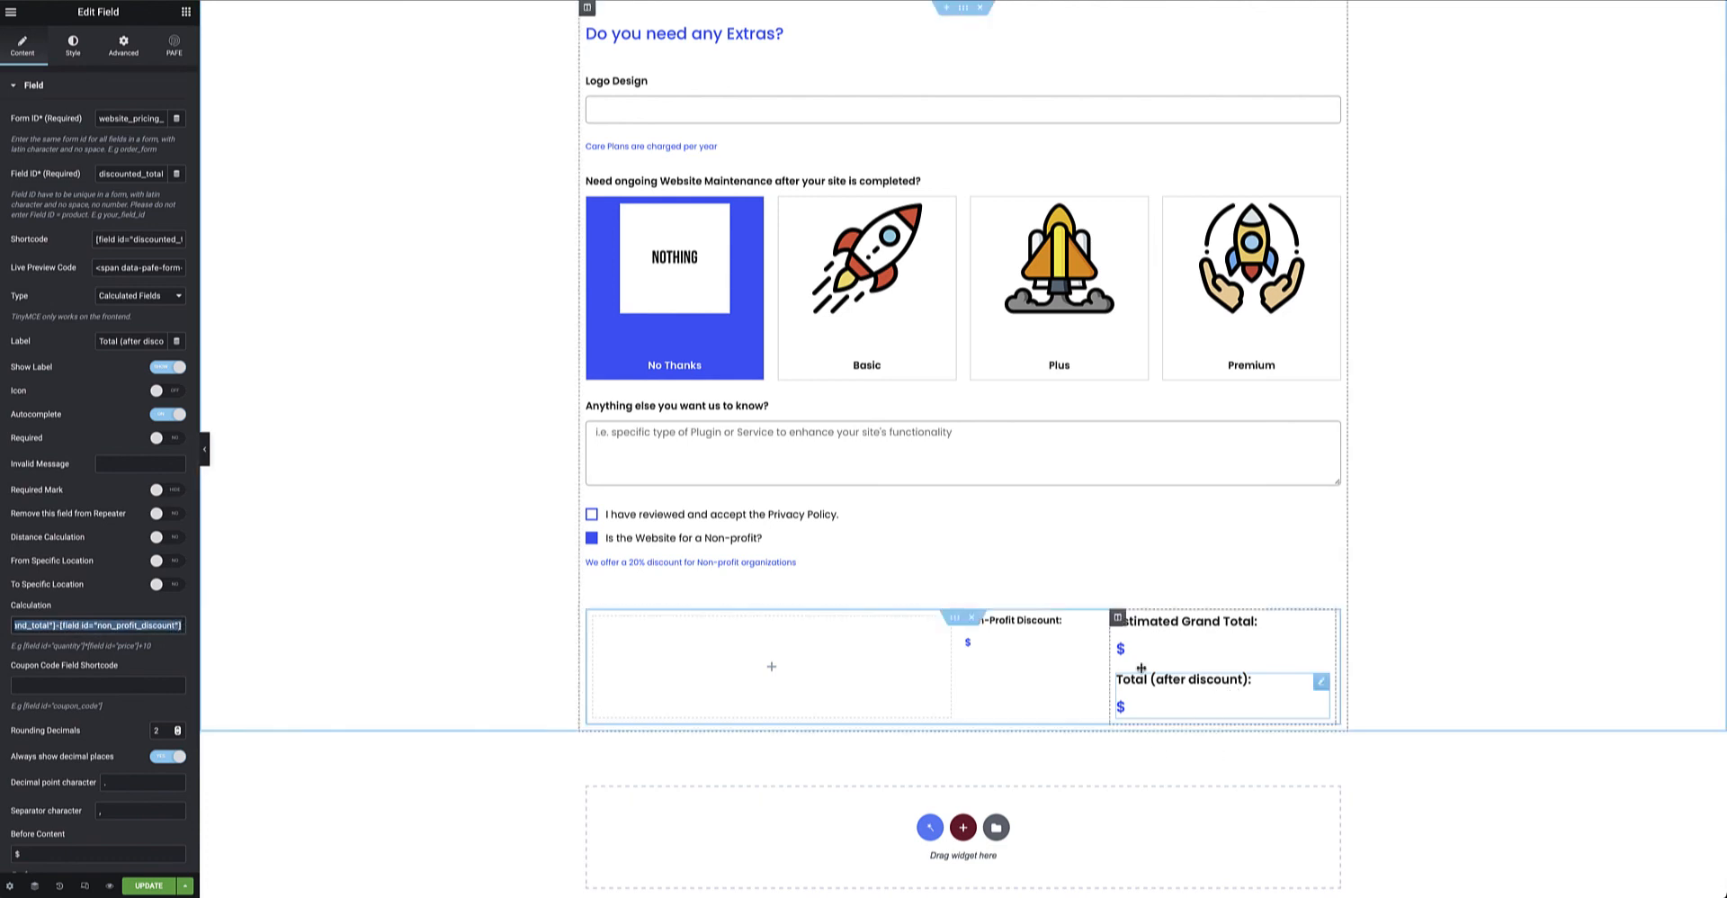
Check the Non-profit checkbox's shortcode and examine the Conditional Logic rule that uses it in the Non-Profit Discount field.
click(1095, 628)
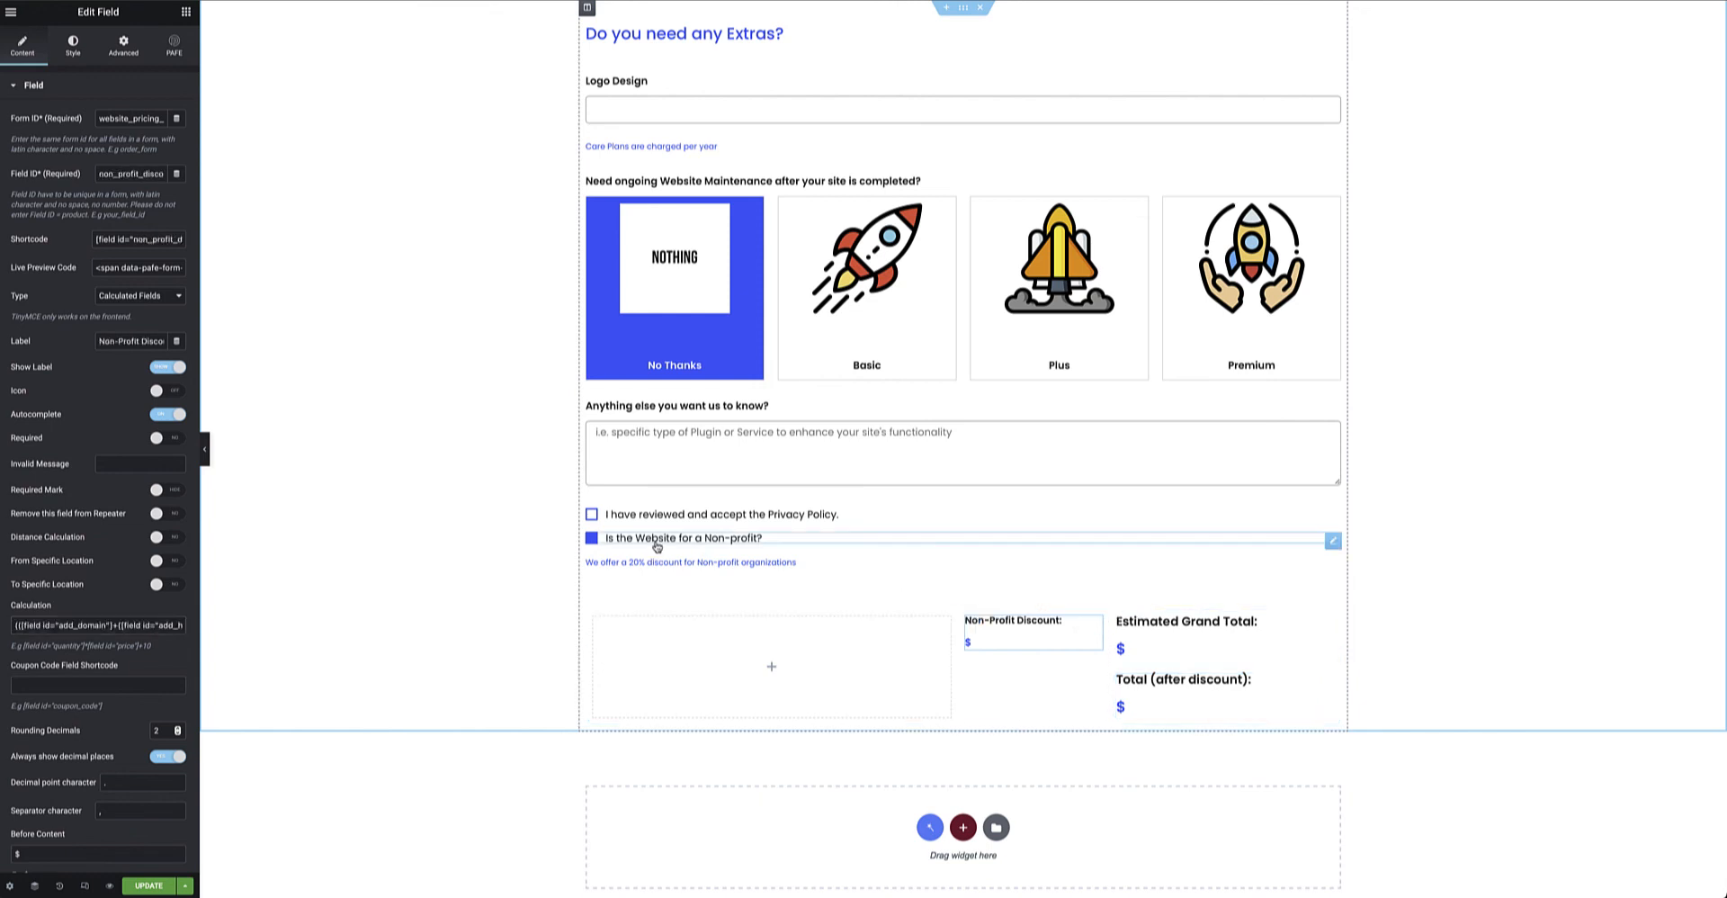
click(1333, 541)
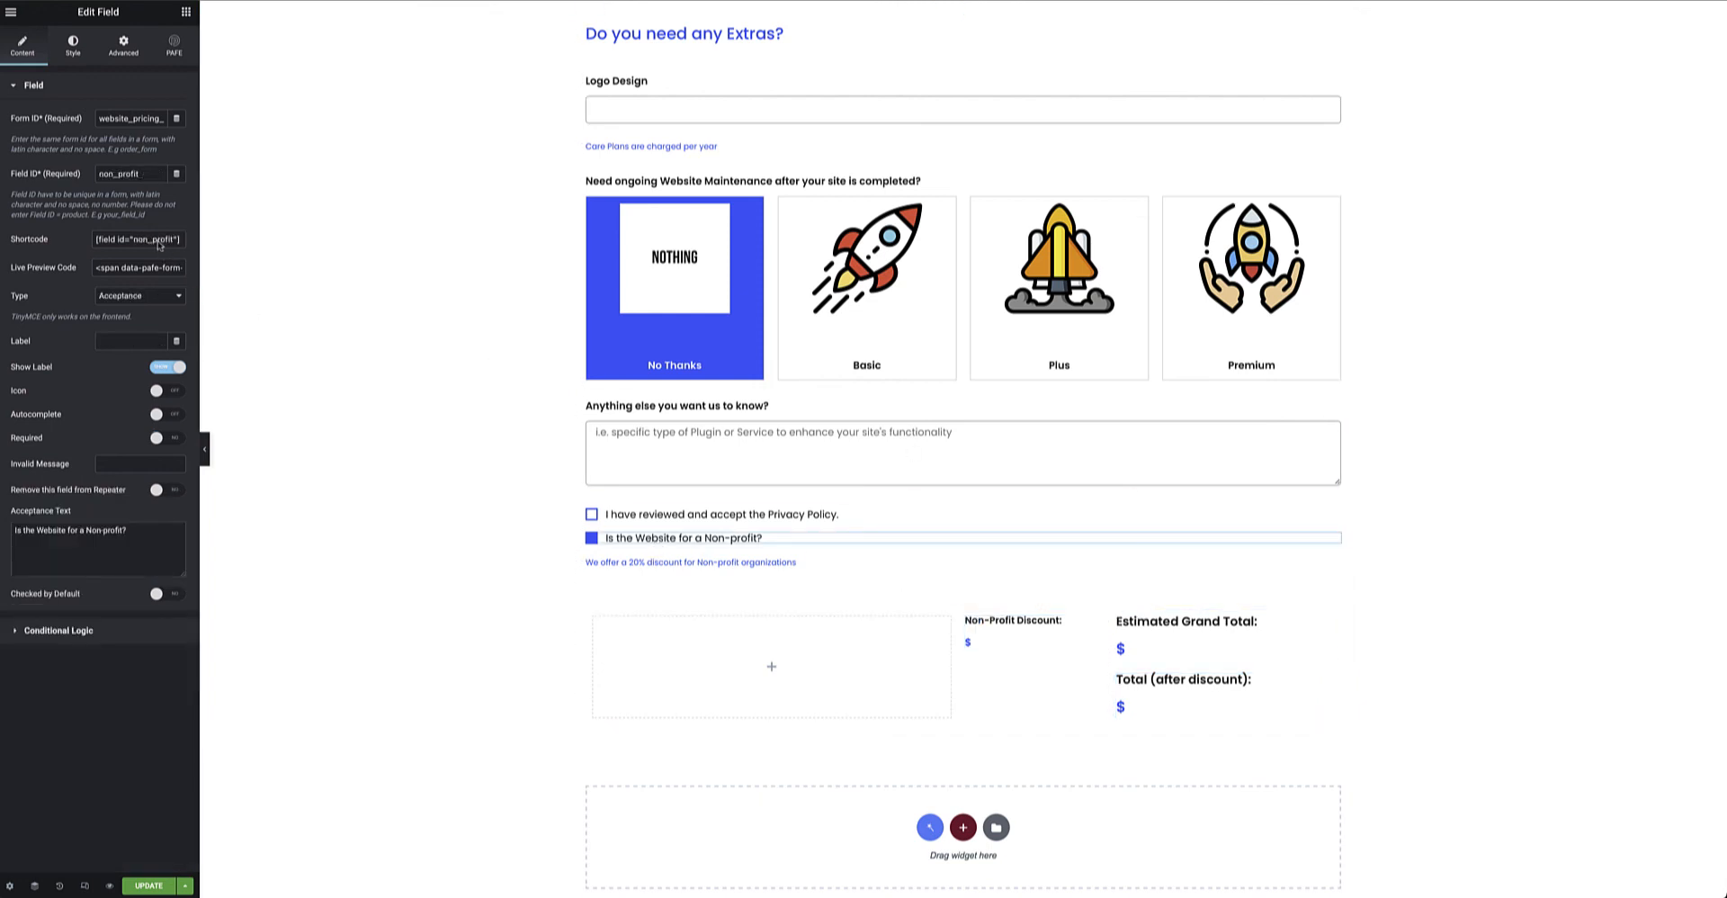
click(1095, 623)
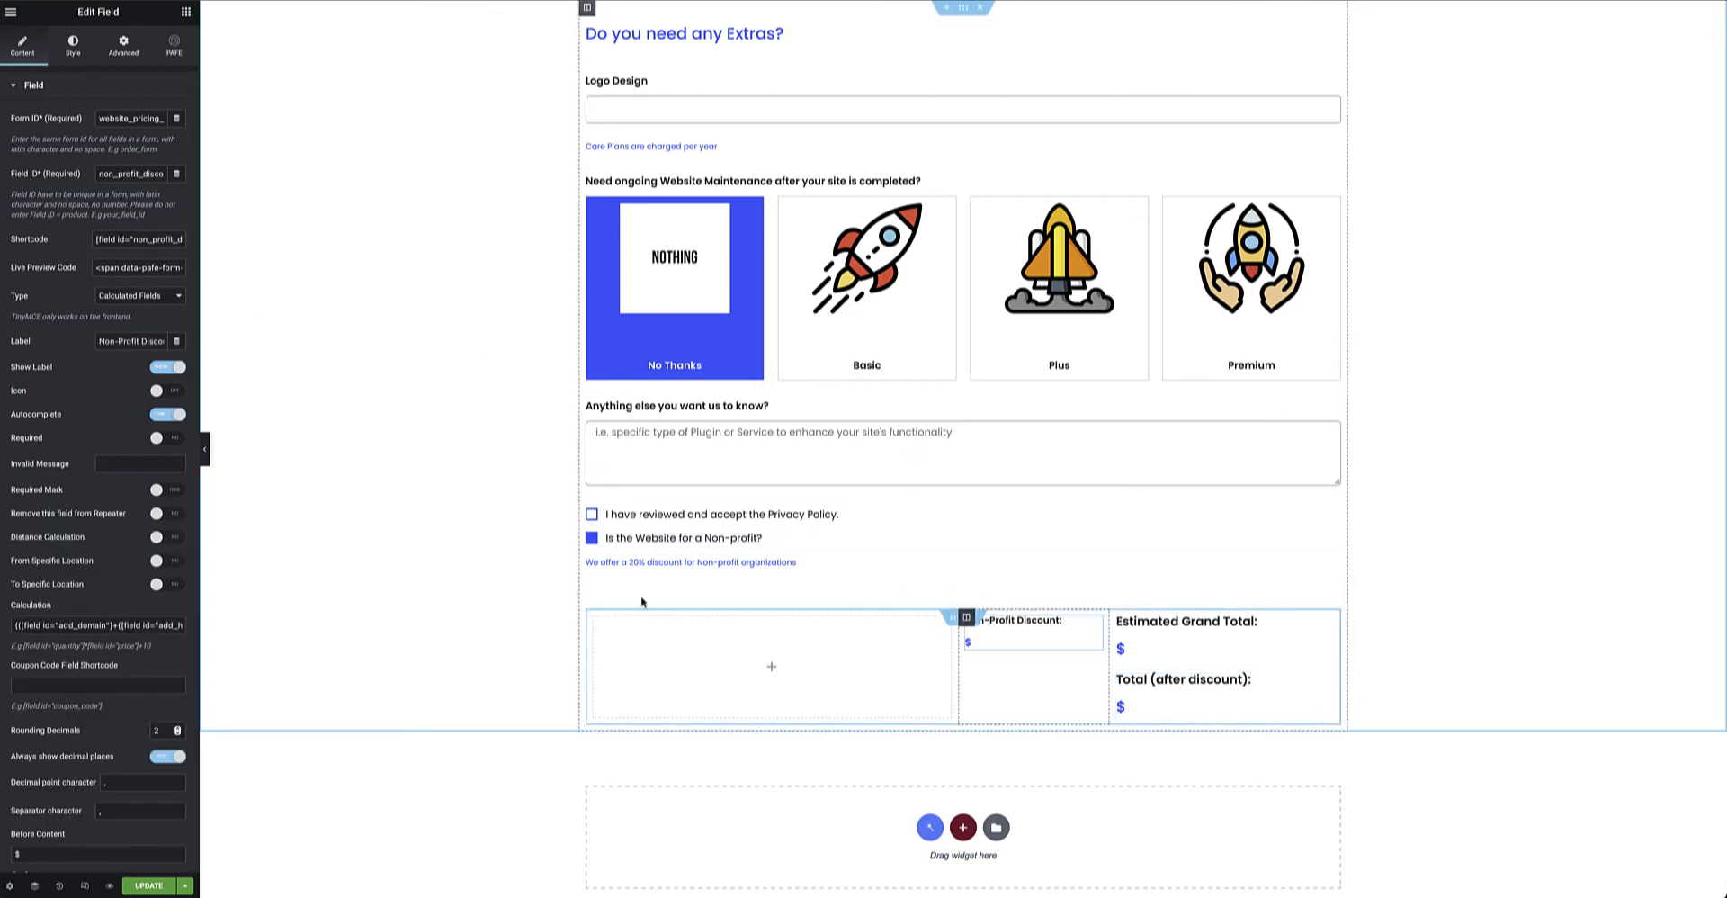
scroll(106, 810, down, 2)
click(59, 859)
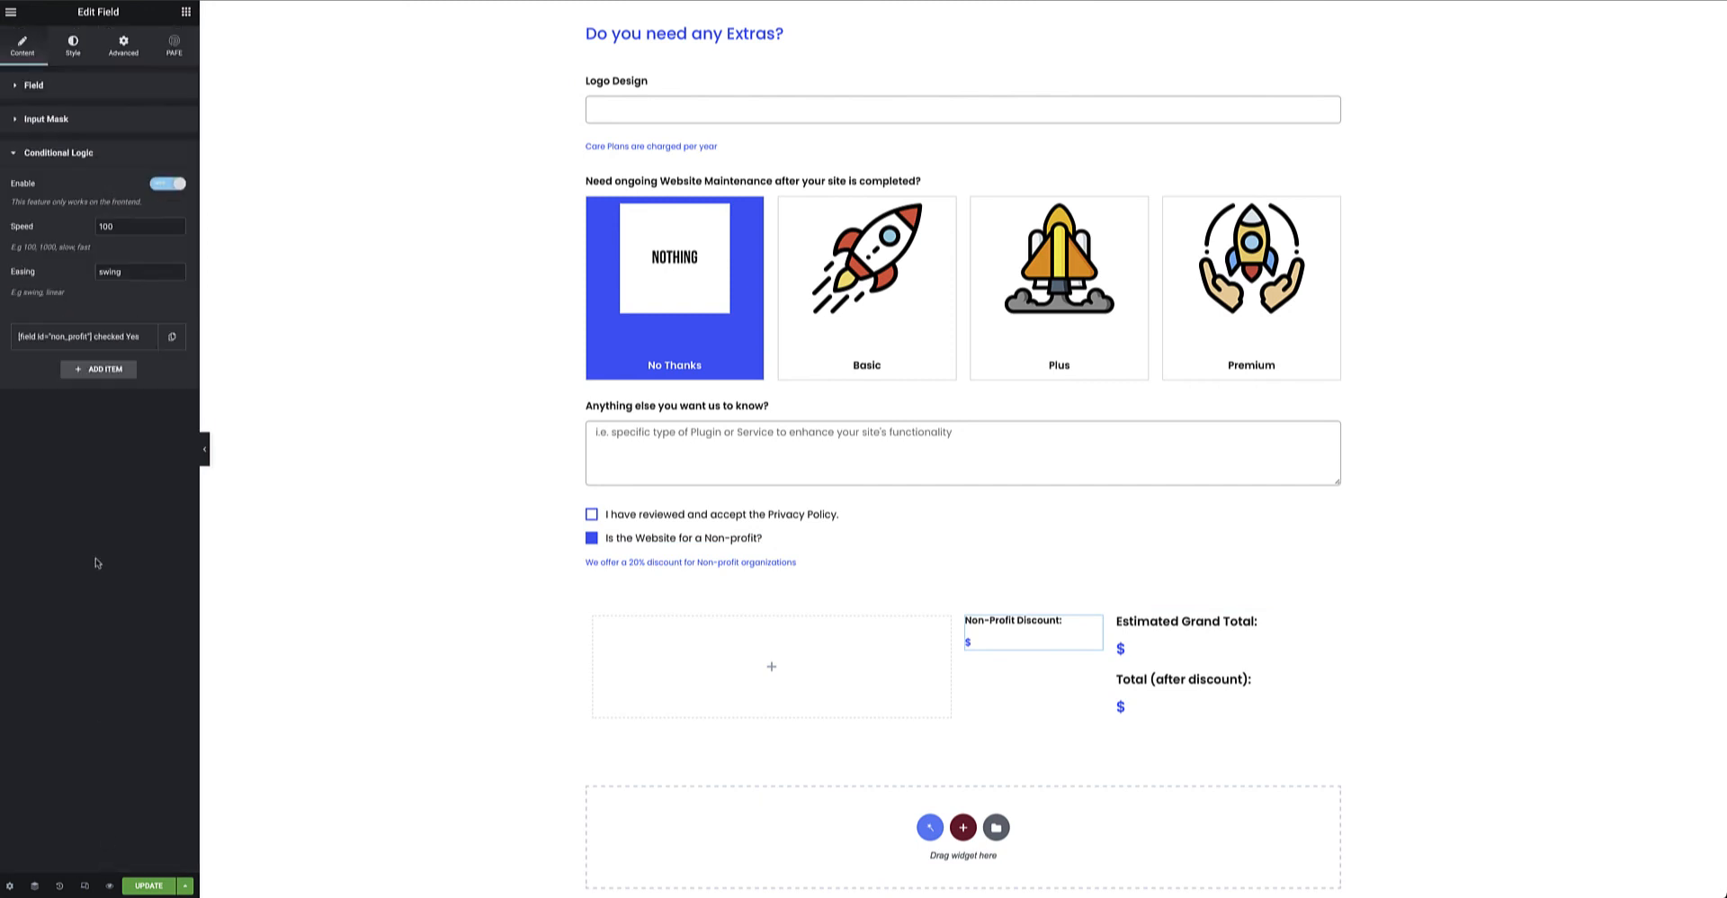
click(93, 339)
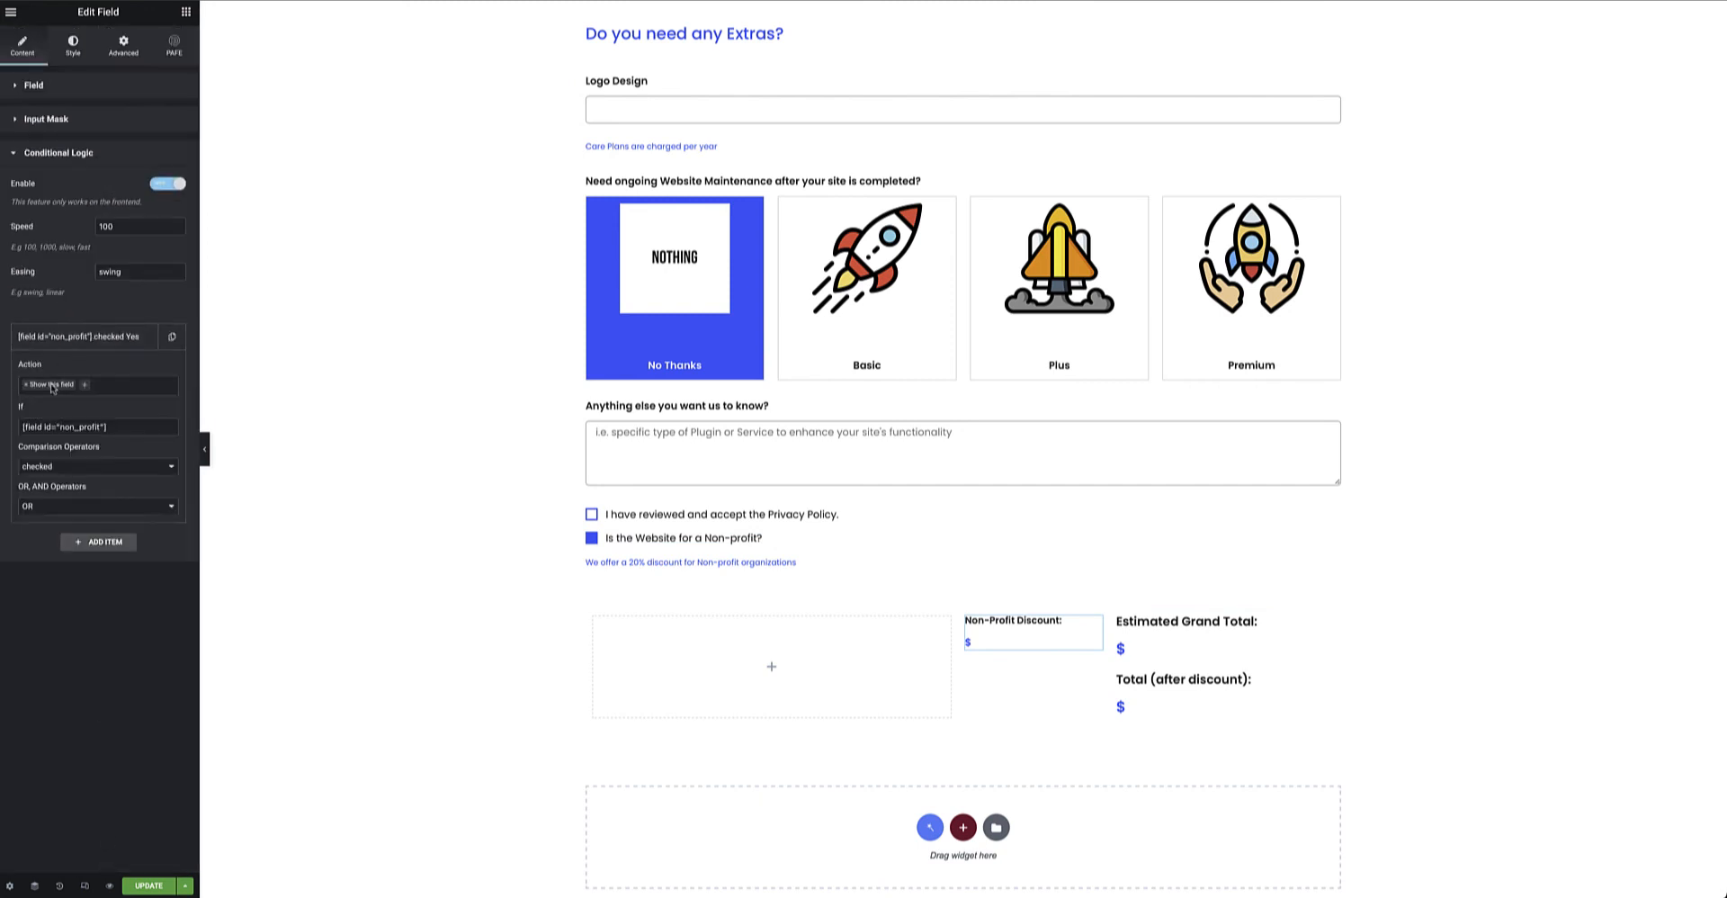
drag(115, 427, 2, 434)
Open the Total (after discount) field's Conditional Logic and examine its rule based on the non_profit shortcode.
click(1322, 684)
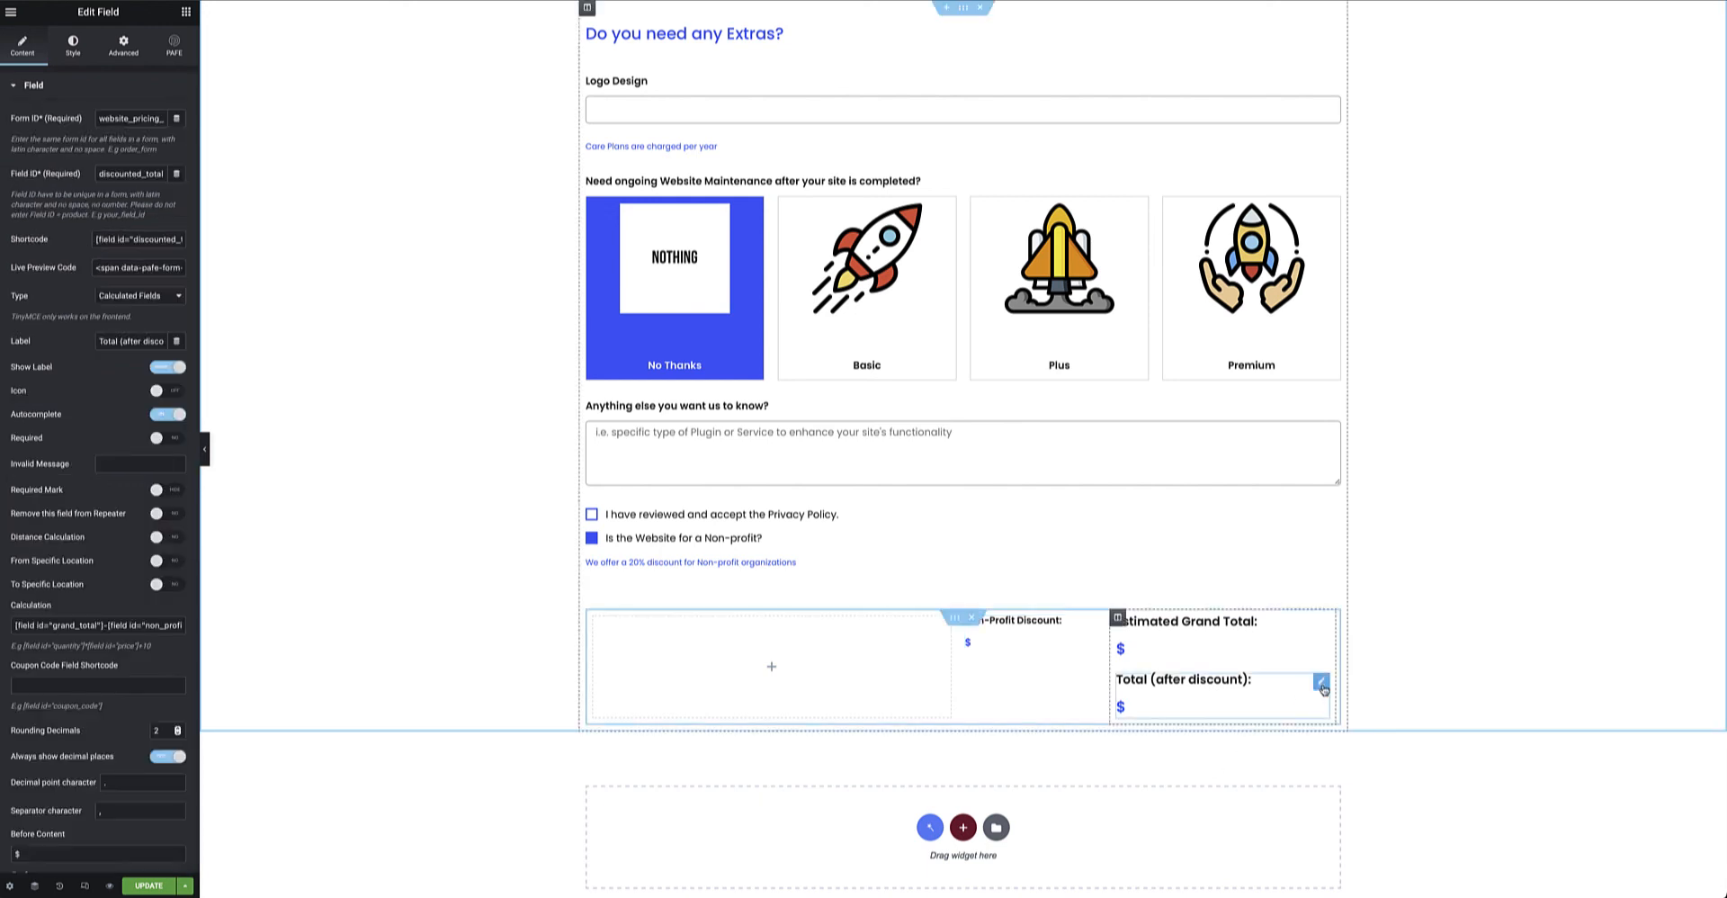
scroll(90, 393, down, 3)
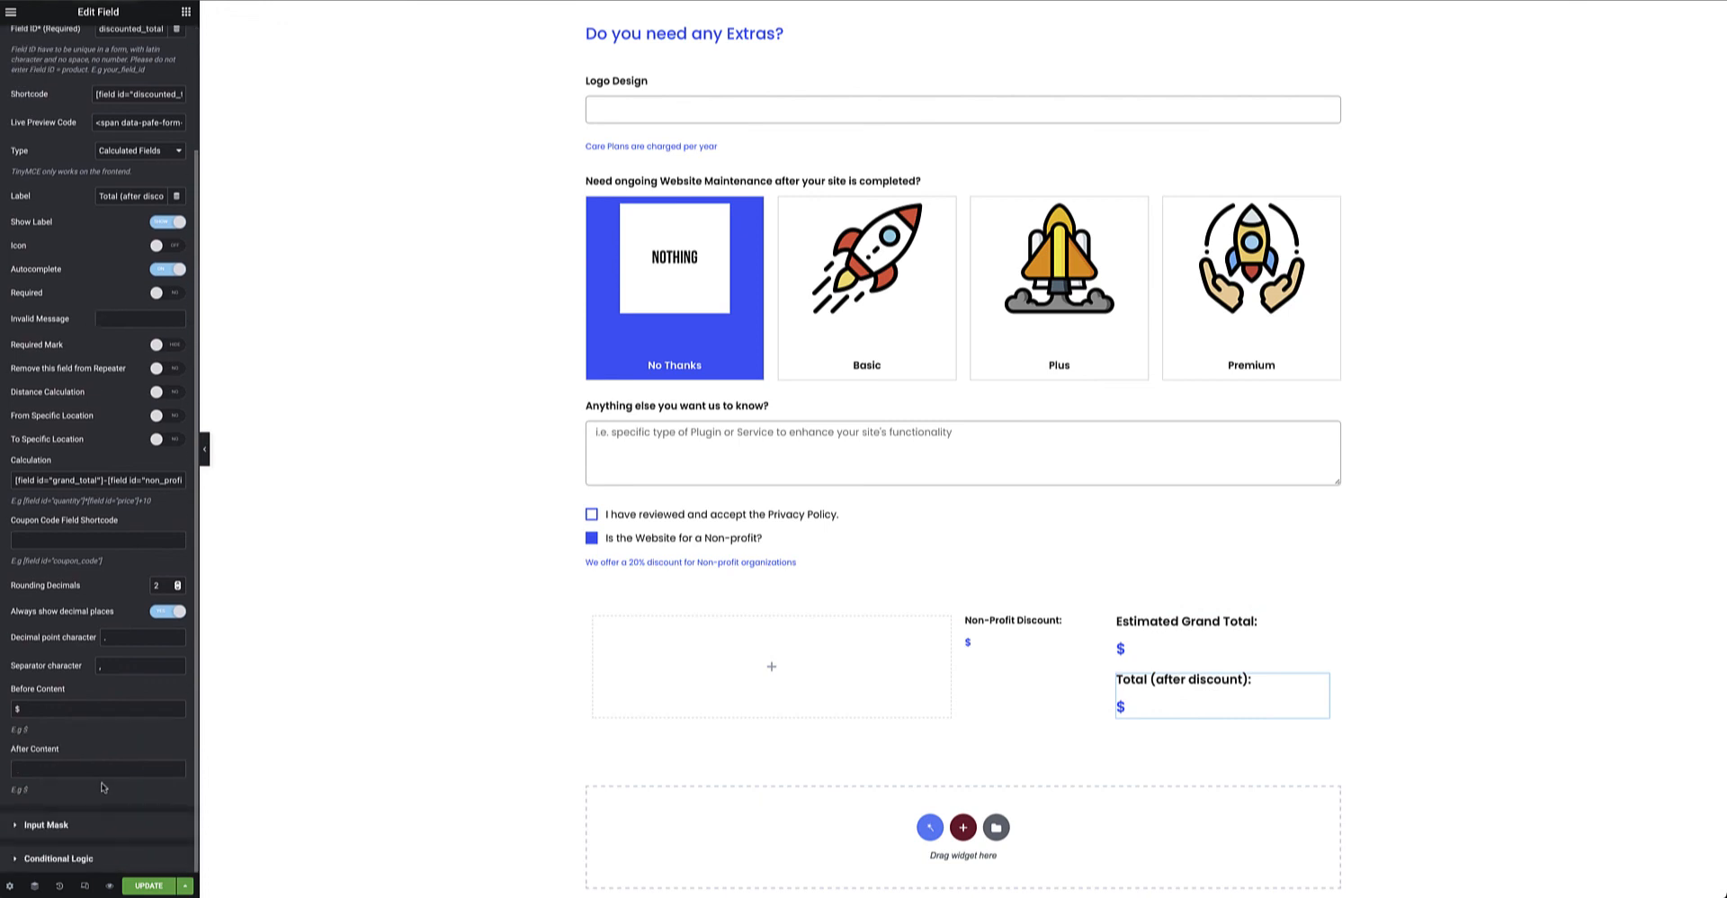
click(92, 866)
click(105, 339)
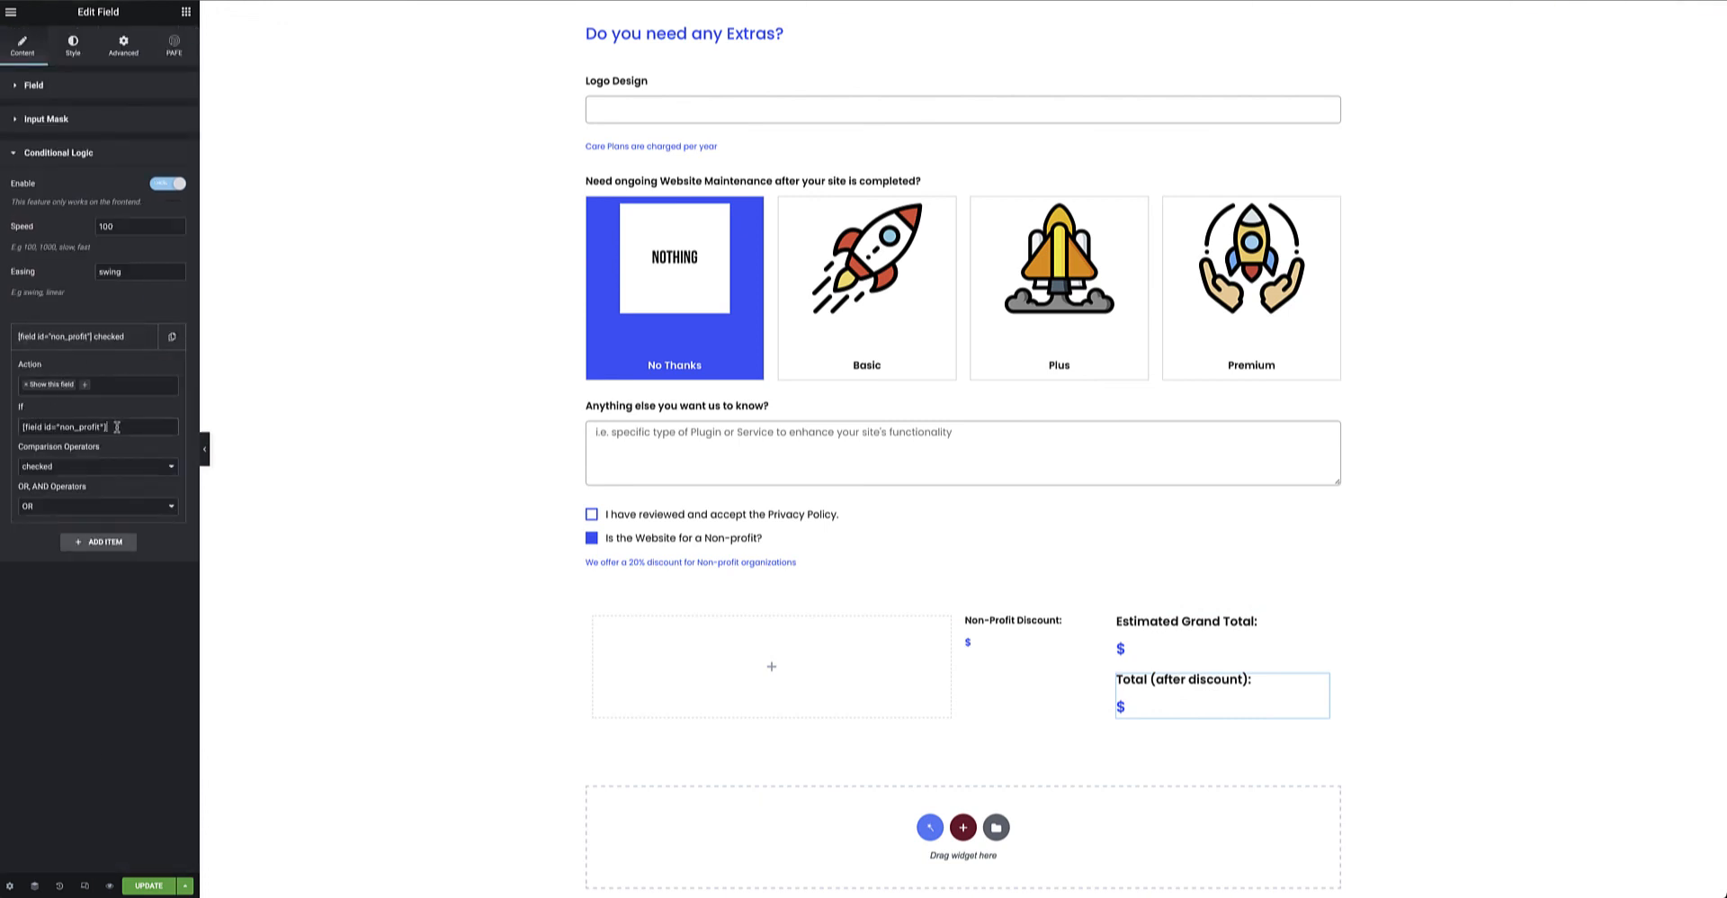
drag(117, 426, 13, 429)
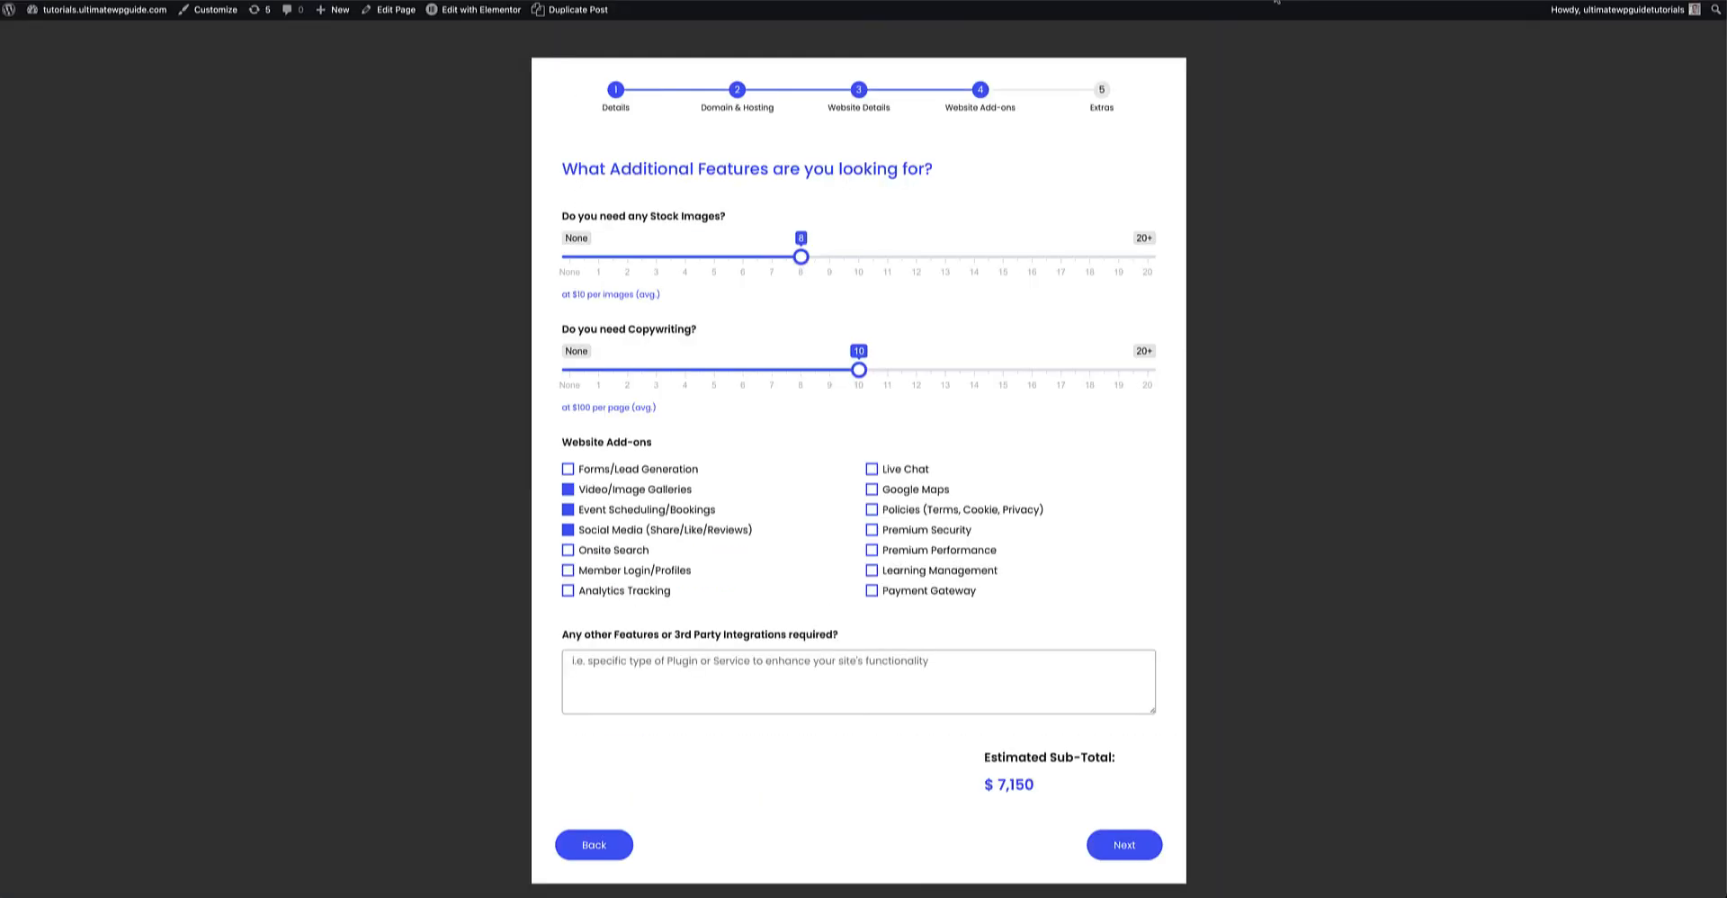
On the live form, advance to the Extras step, choose Premium maintenance, and check the Privacy Policy and Non-profit boxes.
click(1117, 844)
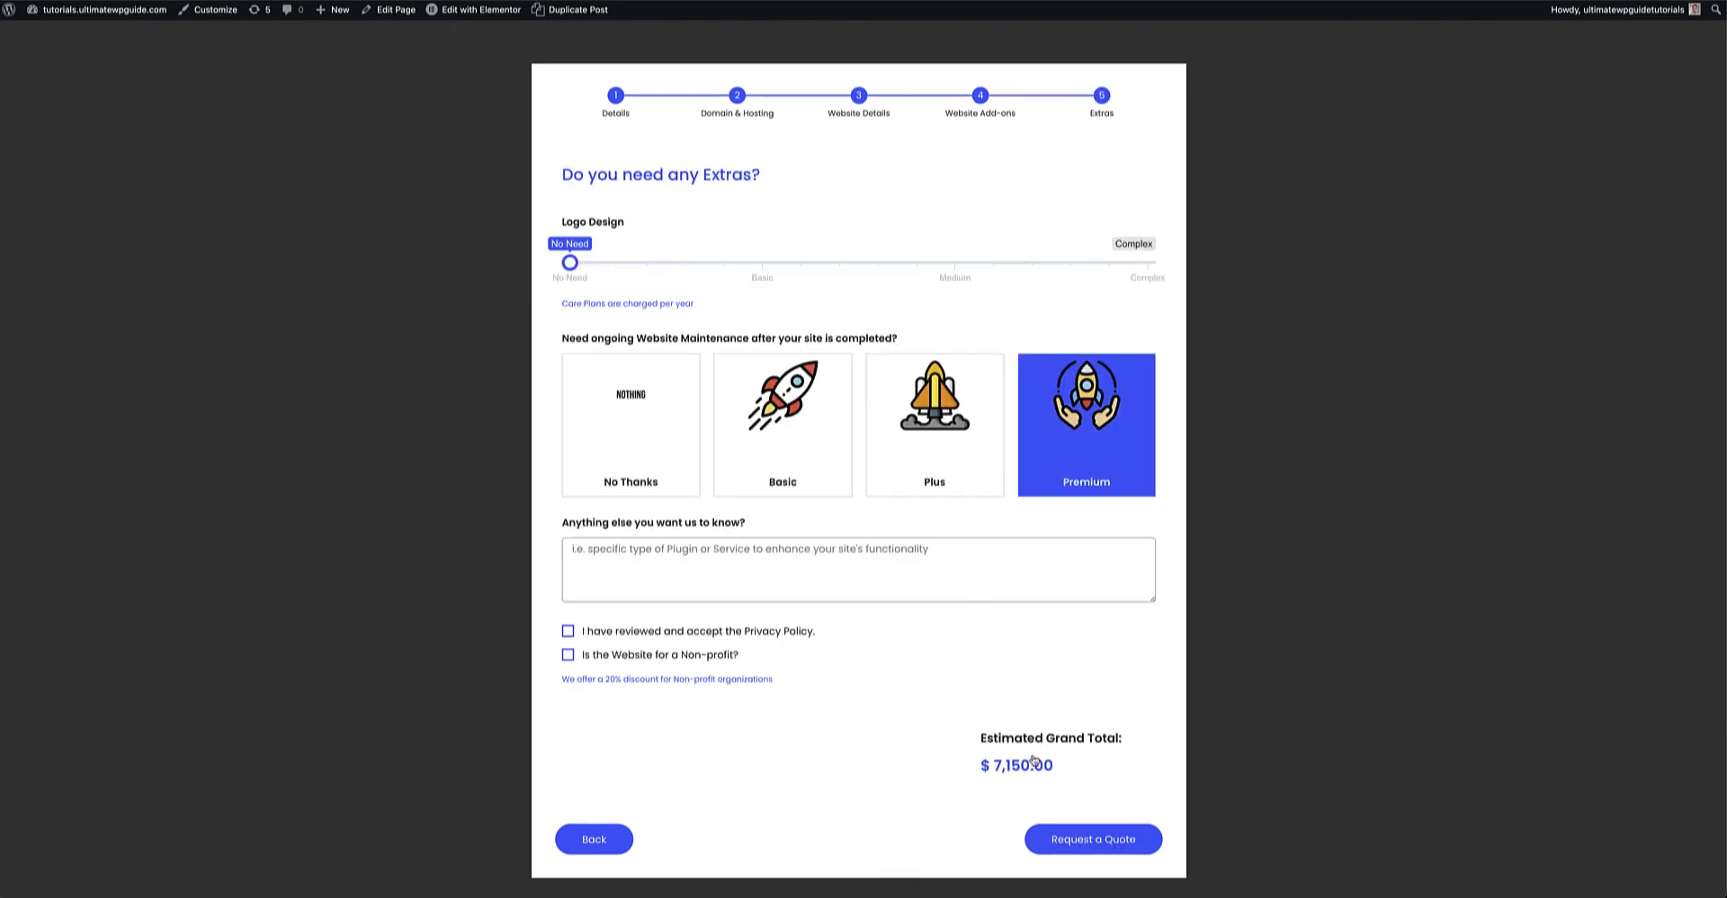
click(1043, 456)
click(649, 633)
click(581, 655)
scroll(583, 655, down, 1)
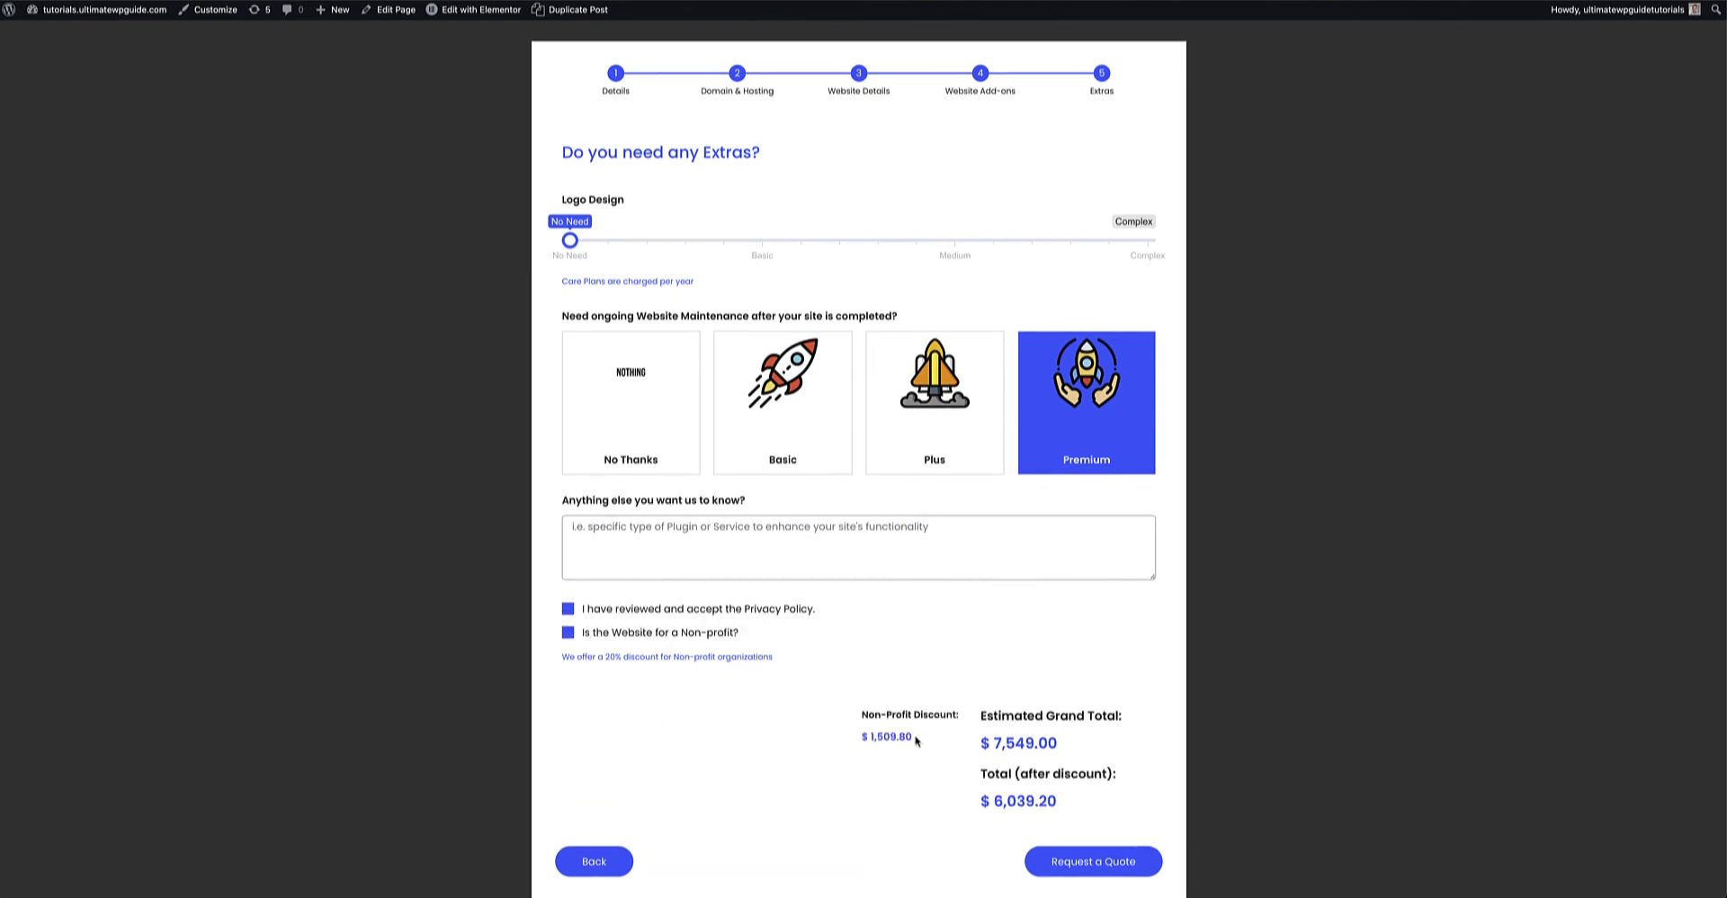
Review the Non-Profit Discount, Estimated Grand Total and Total (after discount) amounts on the live Extras step.
drag(917, 738, 859, 732)
drag(1061, 804, 942, 799)
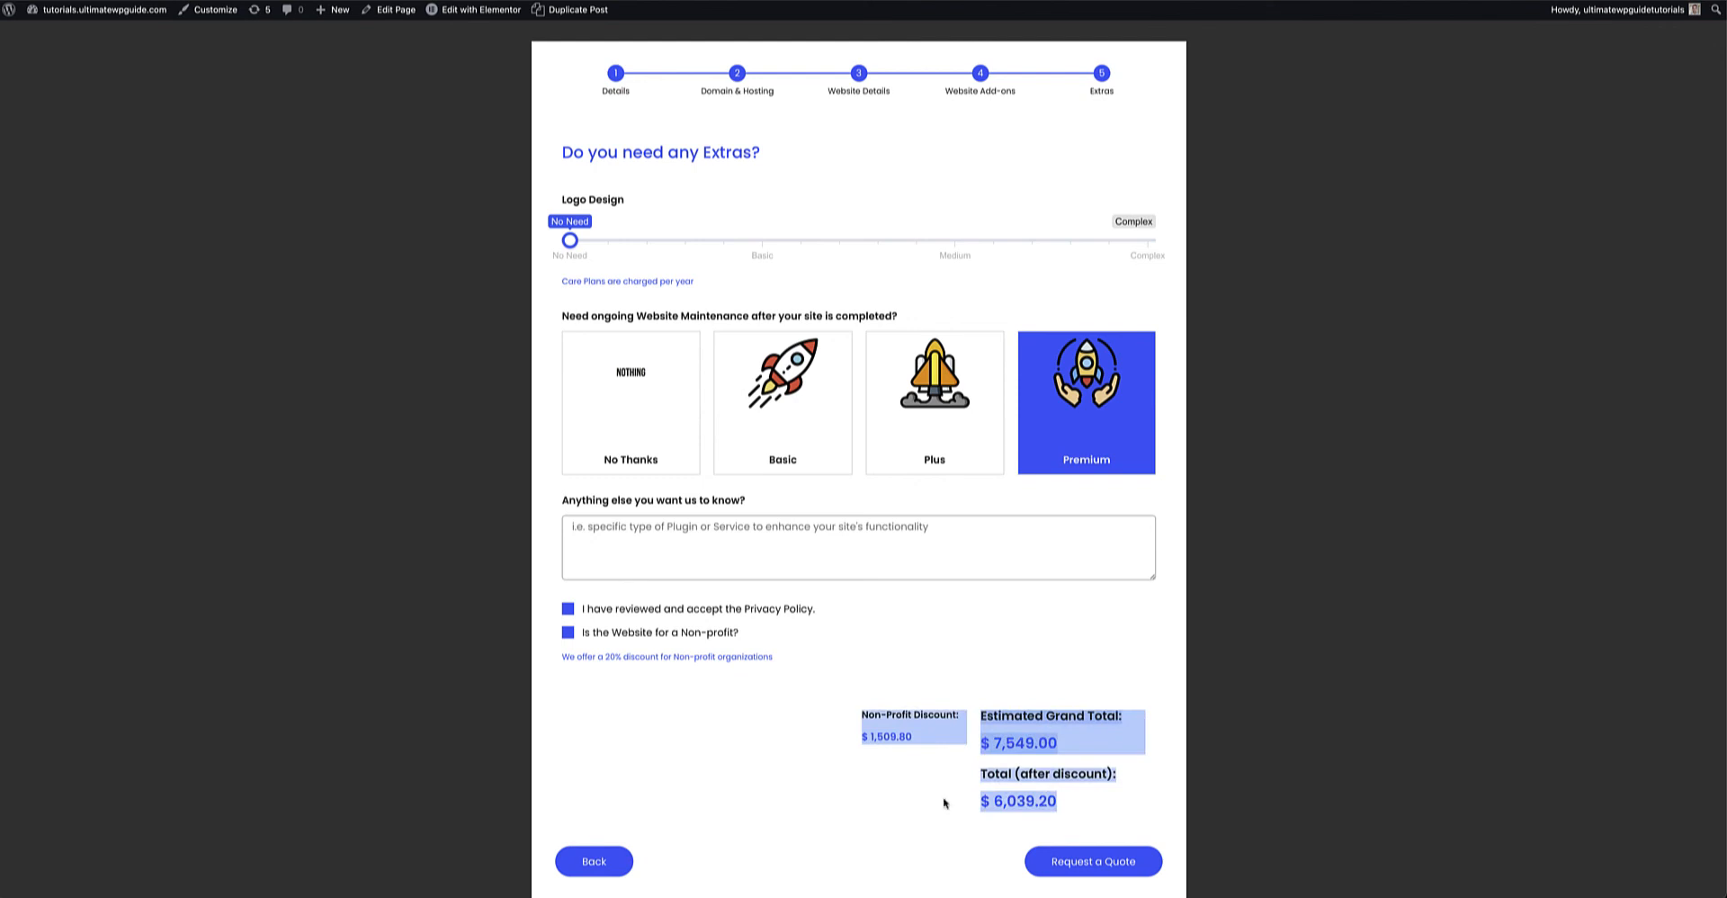
click(1096, 811)
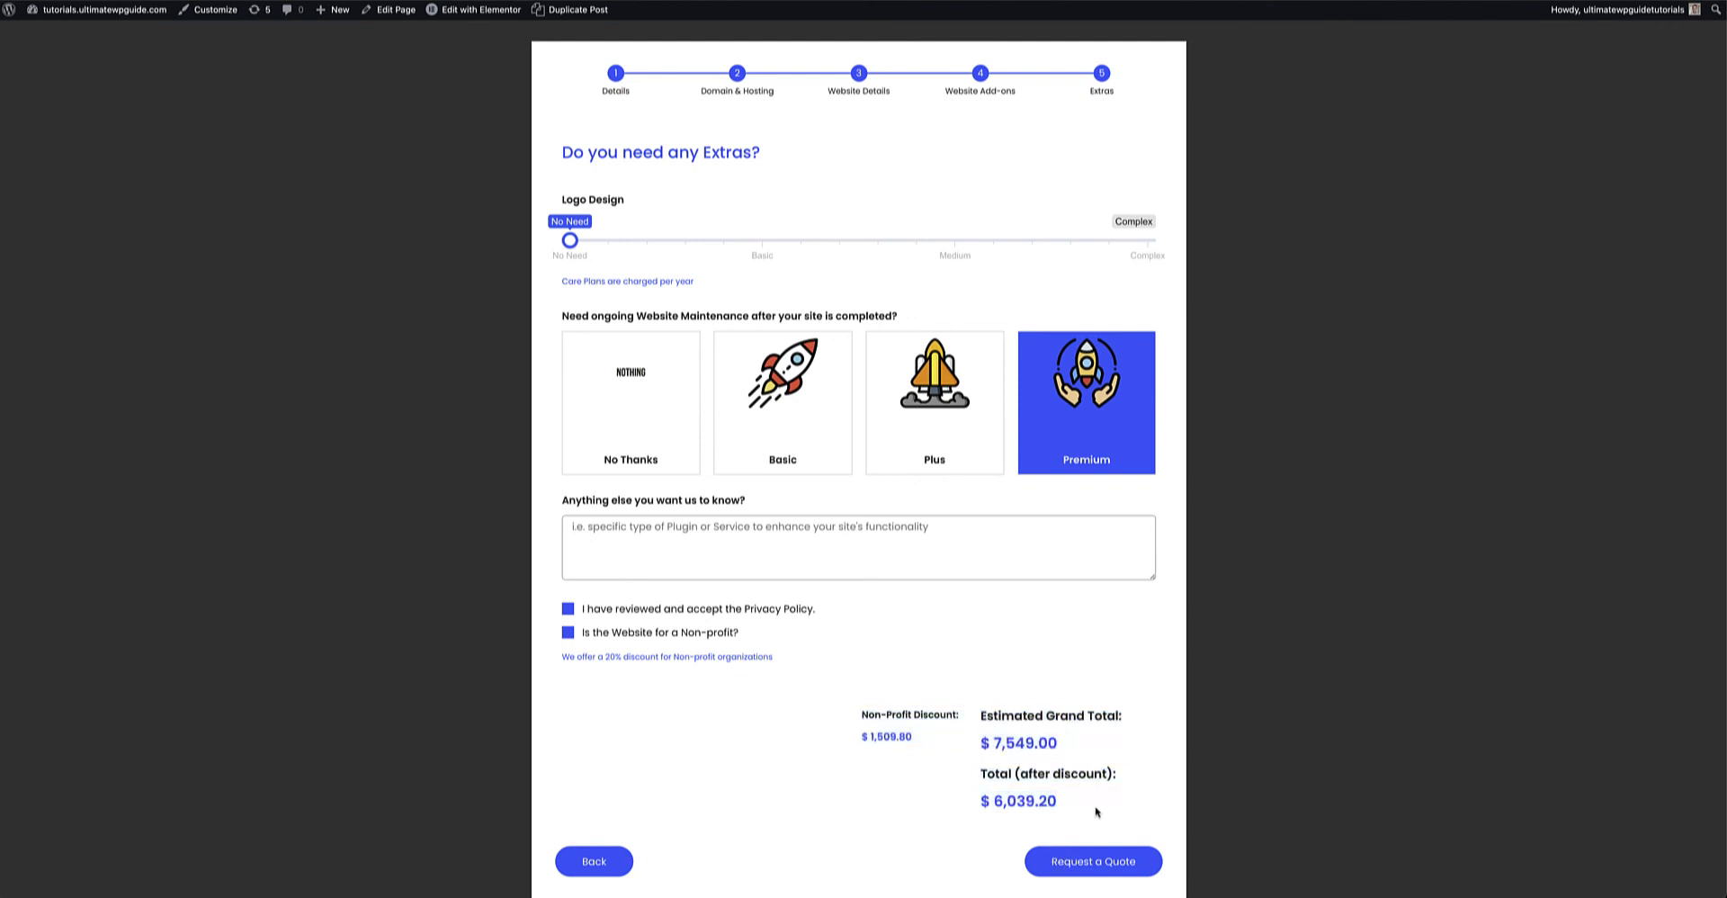